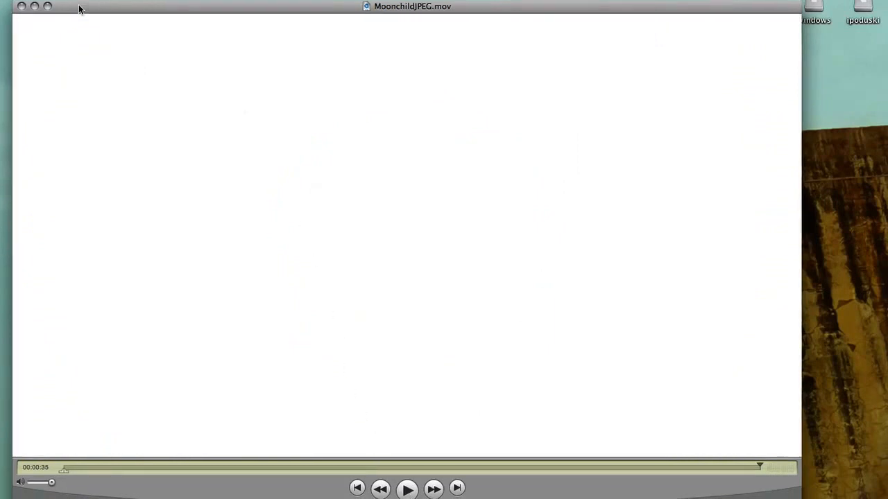
Reposition the MoonchildJPEG.mov player window and scrub near the beginning of the movie
drag(79, 8, 89, 7)
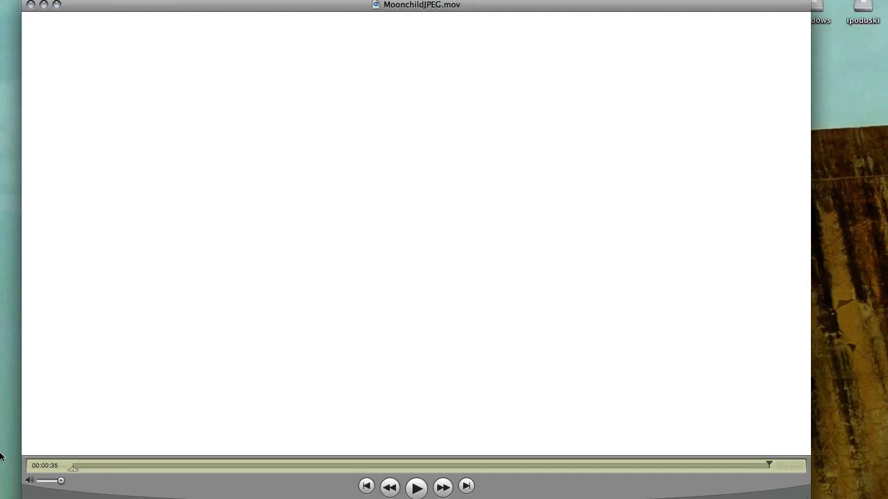
click(86, 468)
mouse_move(82, 470)
mouse_down()
mouse_move(73, 470)
mouse_move(82, 470)
mouse_up()
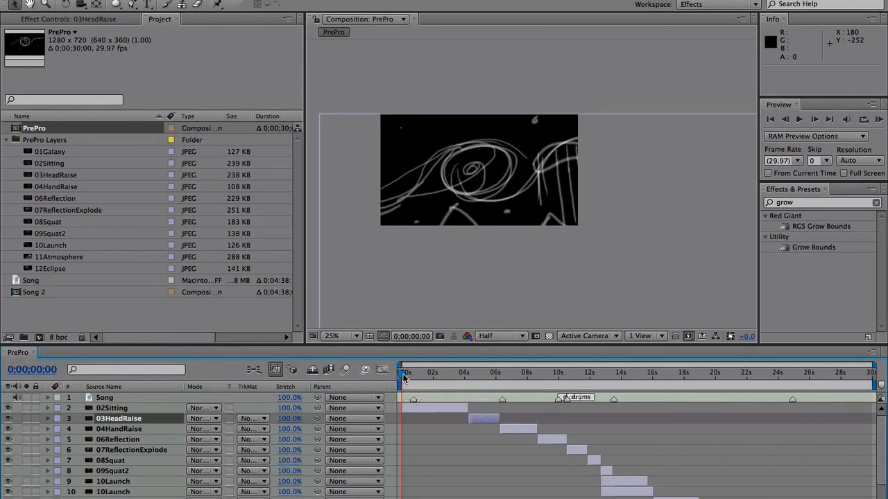
Switch to After Effects and review the first two seconds of the PrePro composition
mouse_move(400, 373)
mouse_down()
mouse_move(416, 372)
mouse_move(402, 373)
mouse_up()
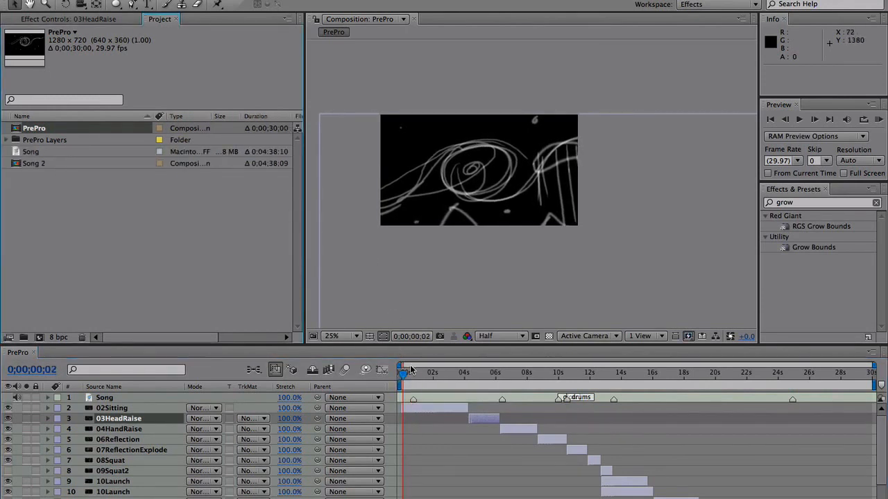
drag(411, 371, 417, 377)
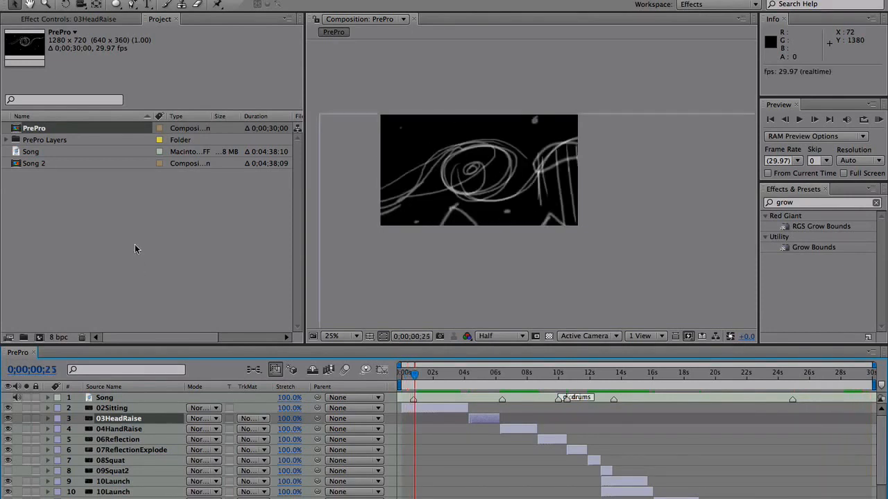
click(58, 202)
click(104, 0)
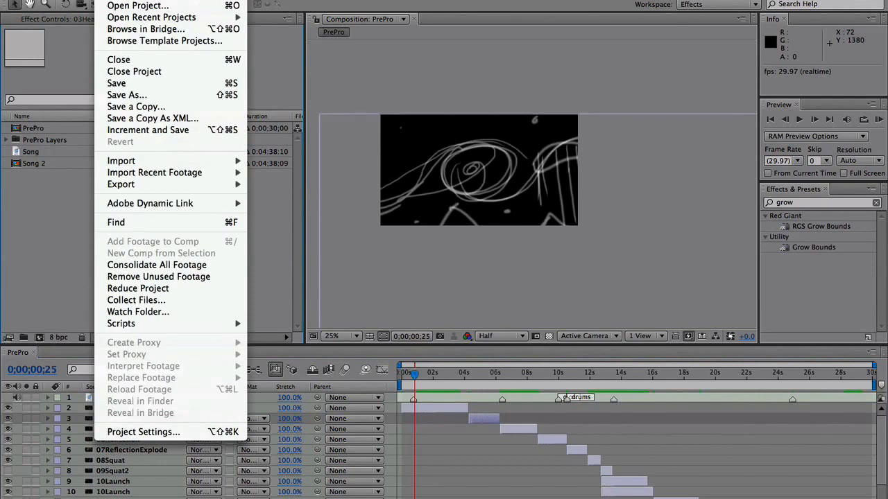
click(478, 380)
click(435, 374)
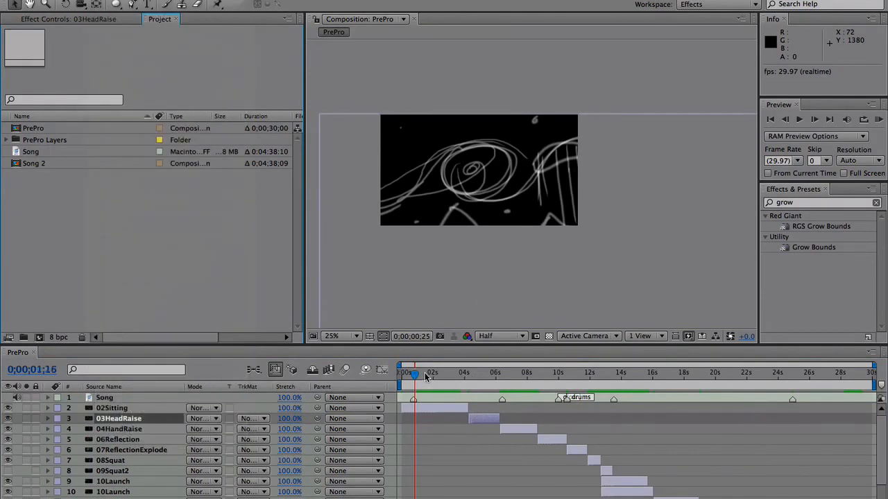
Import the storyboard stills 01Galaxy through 12Eclipse from the Design Docs folder as footage
click(104, 0)
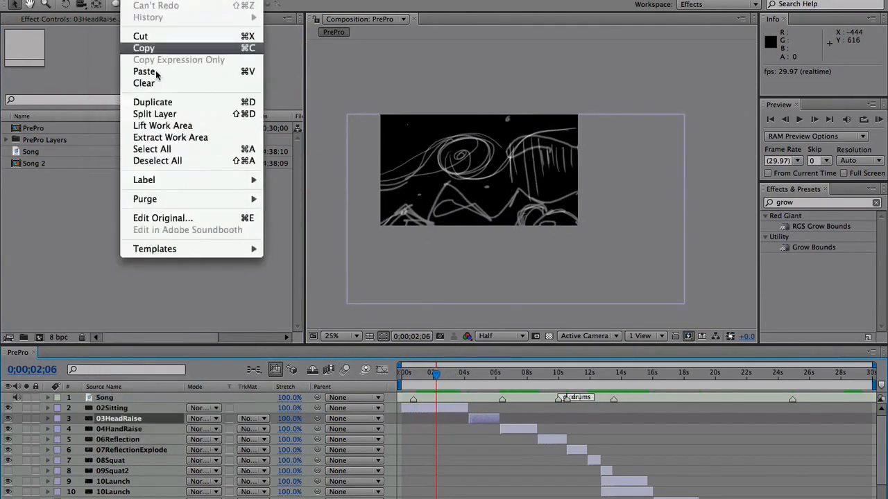
mouse_move(225, 160)
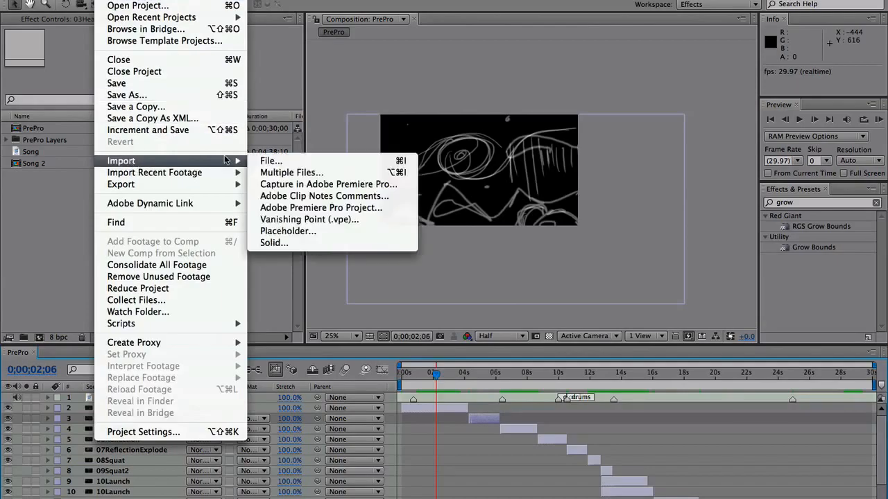
click(264, 162)
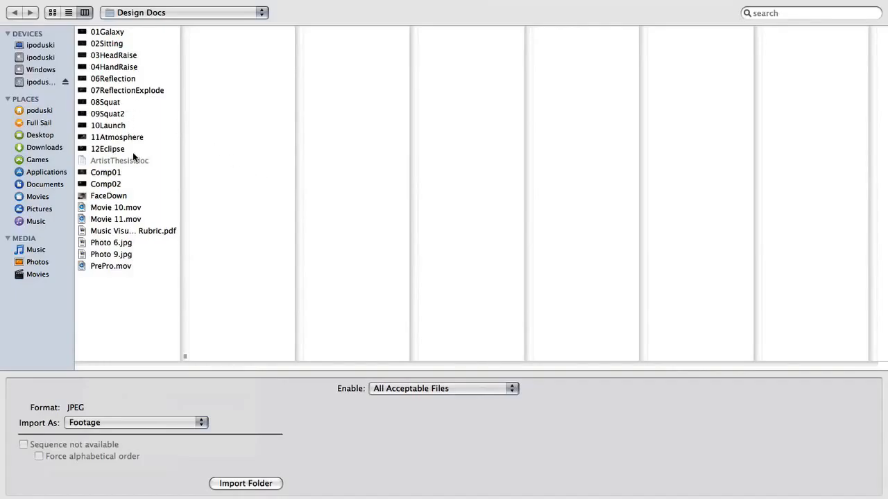
click(108, 33)
shift+click(109, 149)
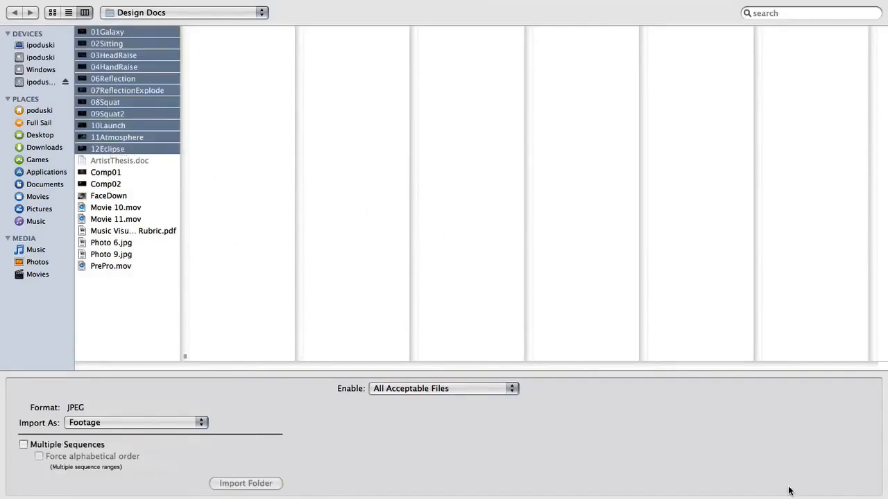
click(832, 498)
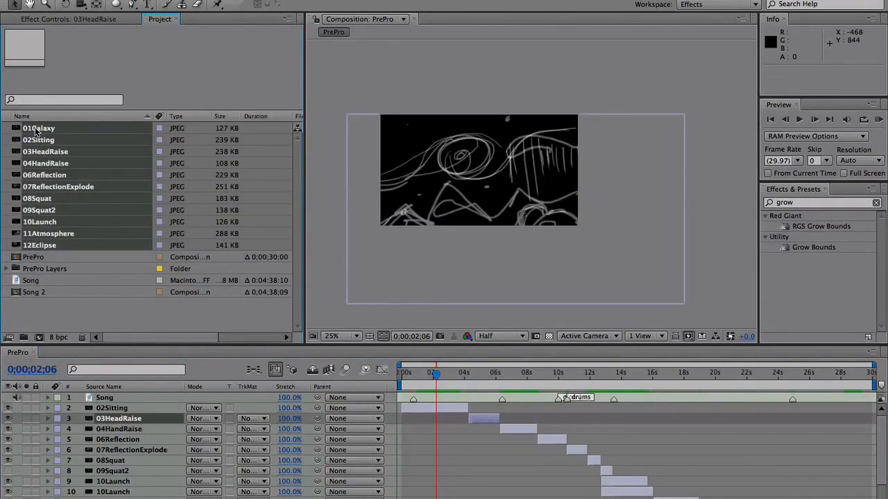
Create a single composition from the imported stills 01Galaxy to 12Eclipse, using 01Galaxy's dimensions, a 0:00:01:00 still duration and sequenced layers
click(37, 312)
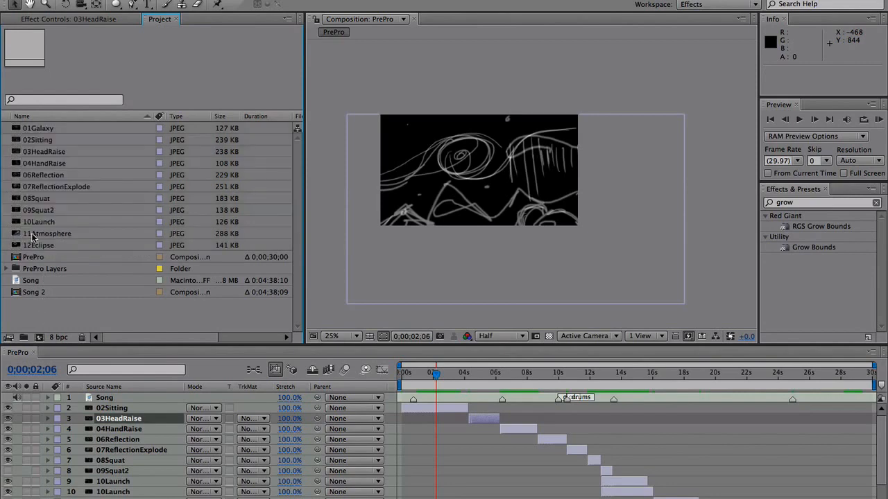
click(34, 246)
click(36, 210)
click(42, 175)
click(44, 152)
click(47, 130)
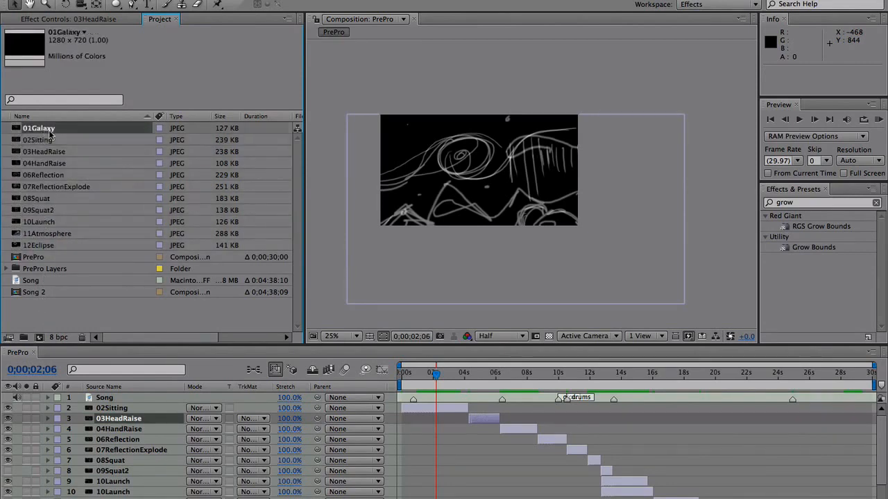
shift+click(52, 247)
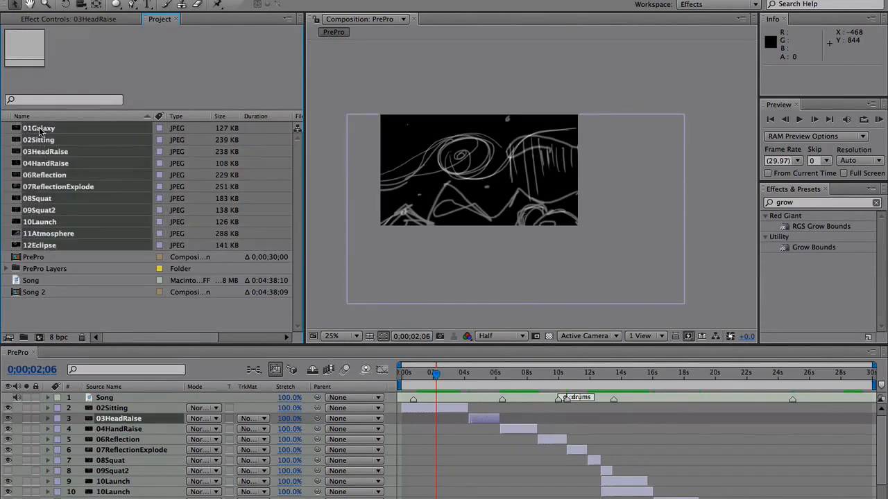
drag(39, 132, 40, 339)
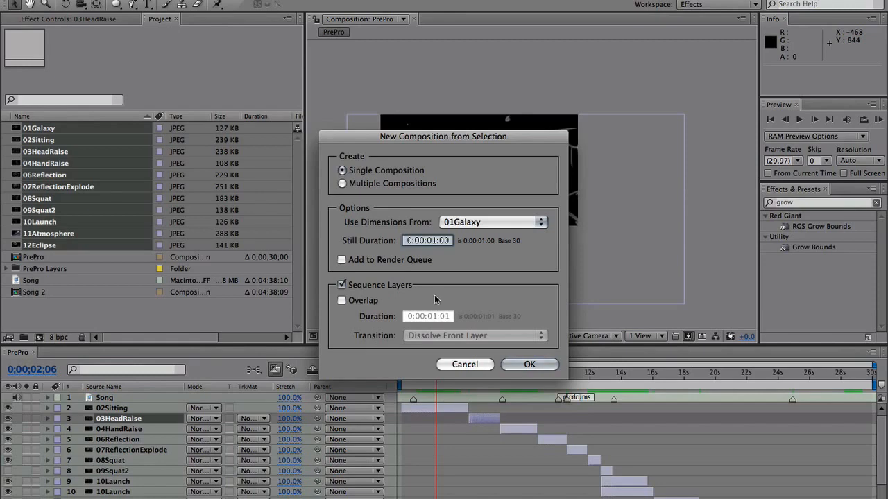
click(433, 242)
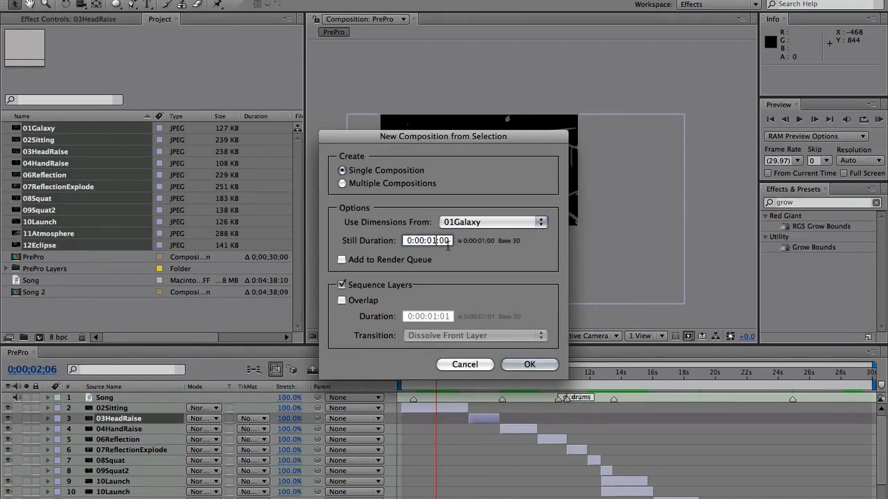
click(529, 363)
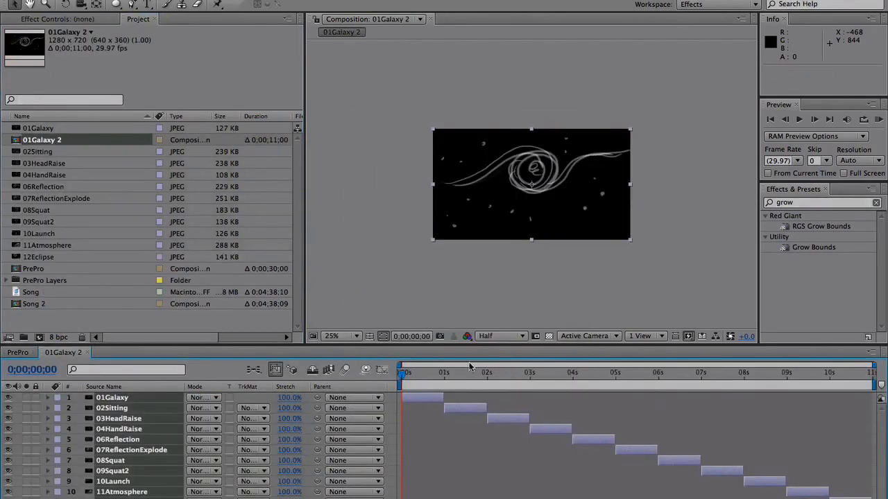
Preview the sequenced stills in the new composition and scrub back to 0;00;01;22
key(space)
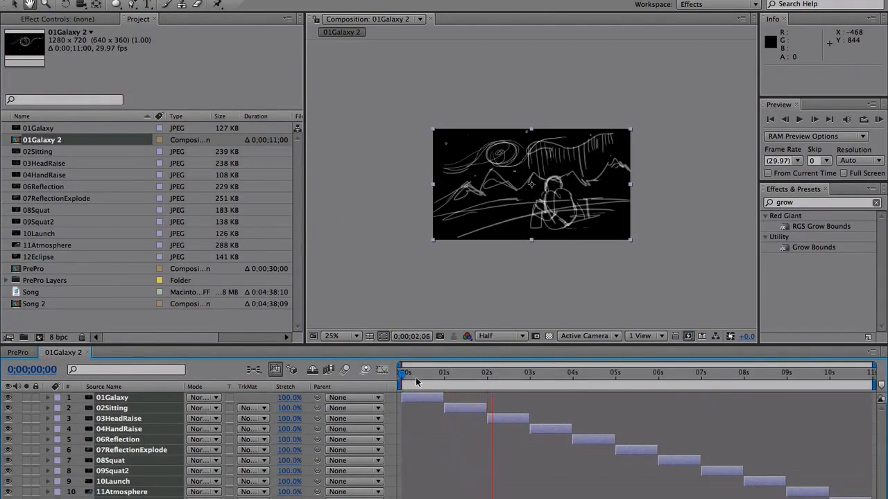
key(space)
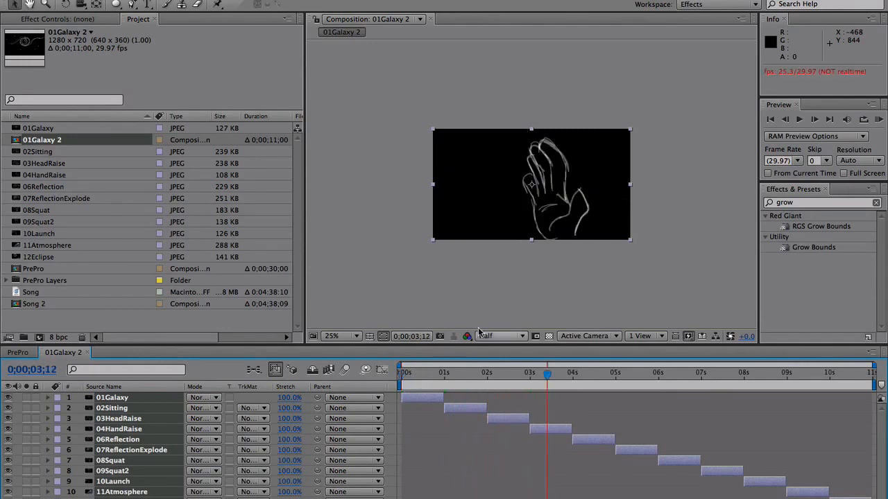
drag(544, 374, 476, 373)
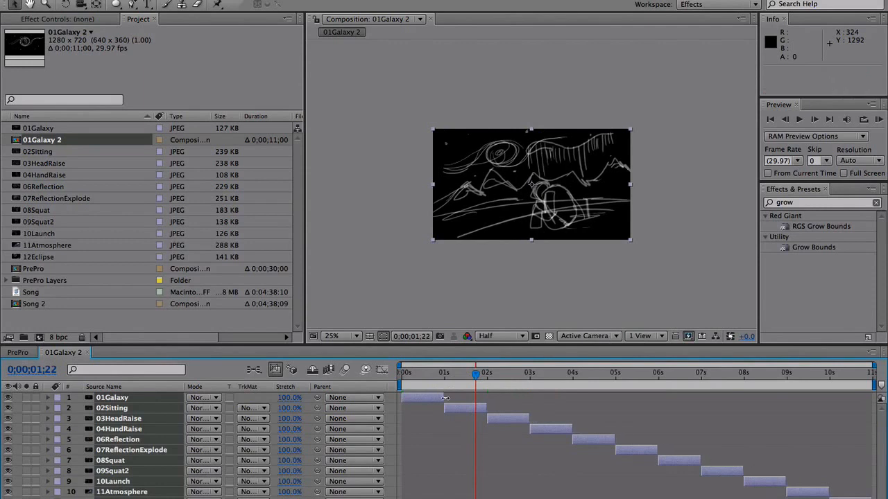
Deselect the layers, extend the end of 01Galaxy past one second, and move the in point of 02Sitting to 0;00;00;08
key(super+z)
key(super+shift+a)
click(441, 400)
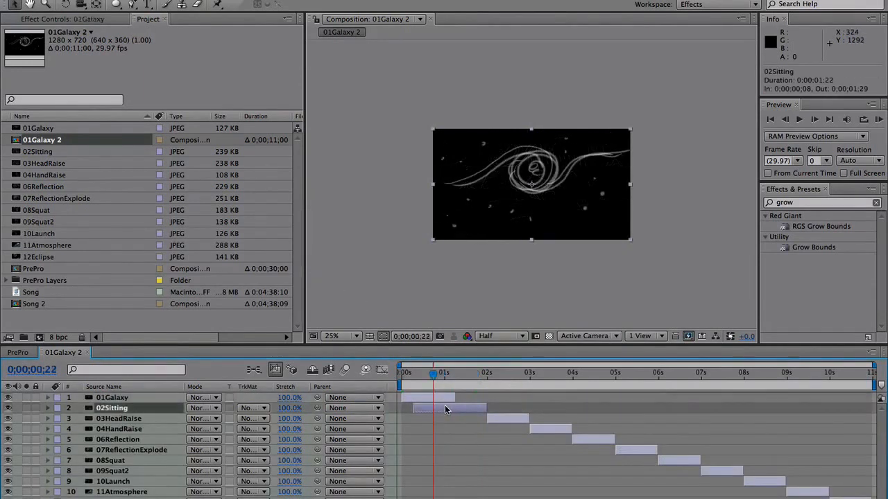
drag(433, 375, 442, 377)
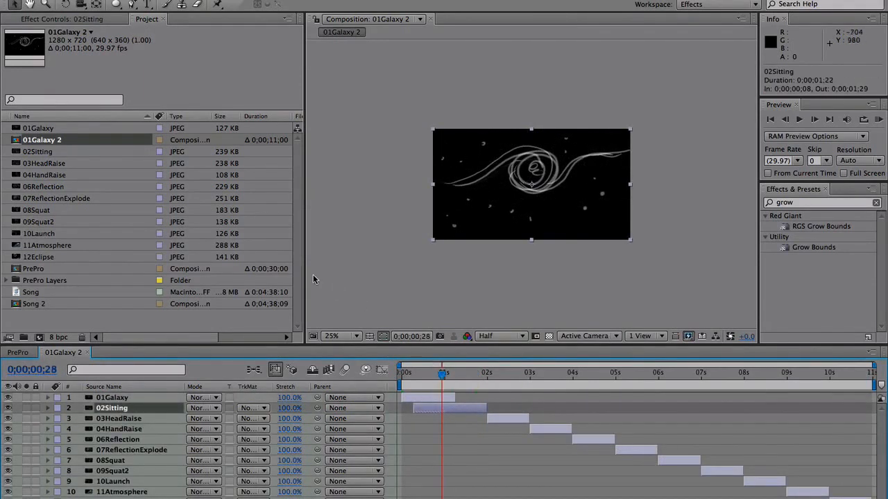
Switch to the PrePro composition, scrub its opening seconds and return to the first frame
click(17, 352)
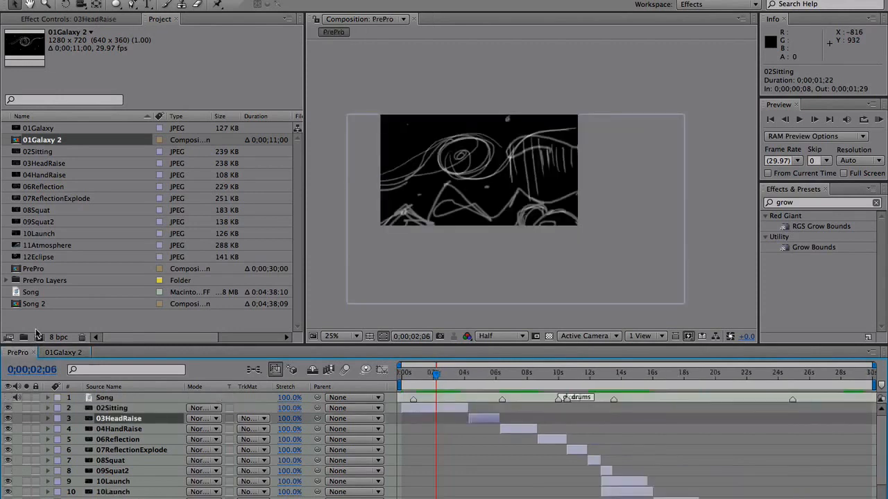
click(437, 375)
mouse_move(437, 377)
mouse_down()
mouse_move(486, 376)
mouse_move(431, 378)
mouse_up()
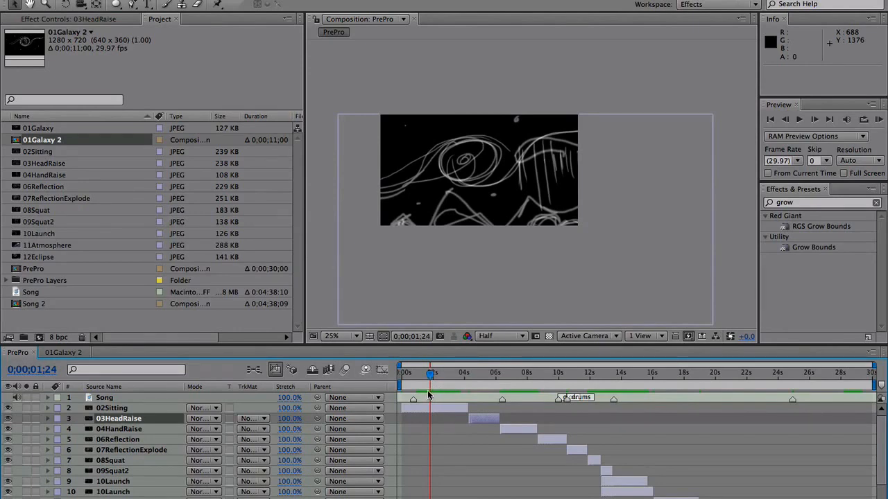
key(Home)
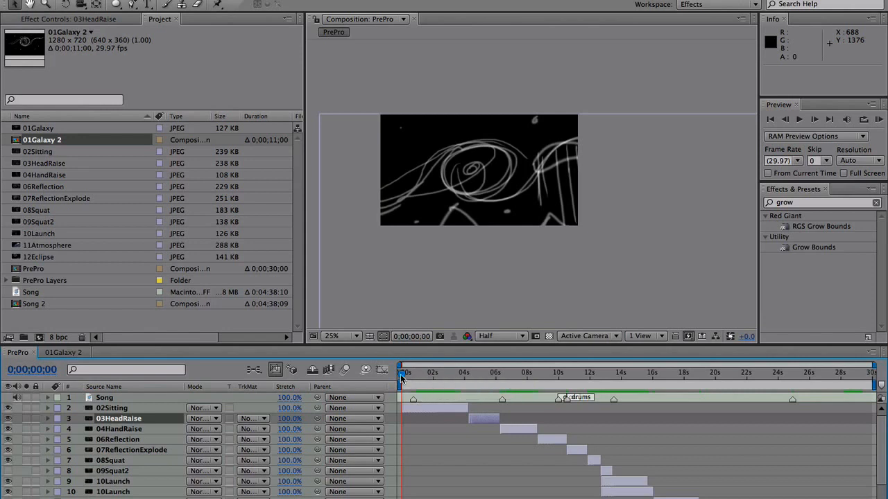
Select the Song layer and scrub the timeline to compare its markers with the storyboard layers
click(407, 374)
click(436, 397)
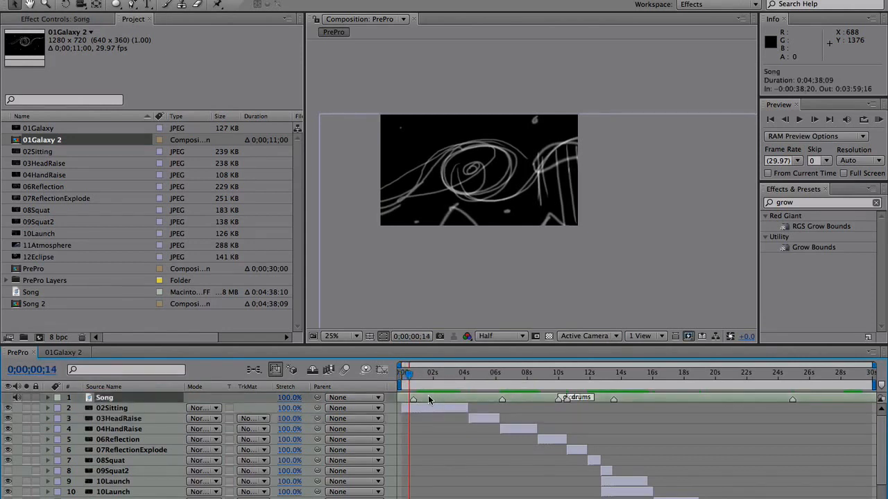
mouse_move(411, 374)
mouse_down()
mouse_move(418, 372)
mouse_move(401, 373)
mouse_up()
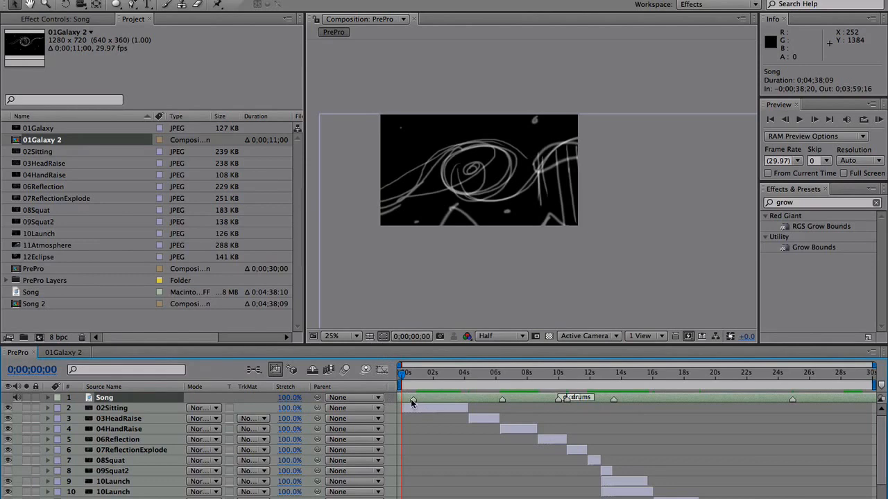
mouse_move(402, 375)
mouse_down()
mouse_move(618, 387)
mouse_move(586, 394)
mouse_up()
mouse_move(594, 395)
mouse_down()
mouse_move(614, 396)
mouse_move(531, 383)
mouse_up()
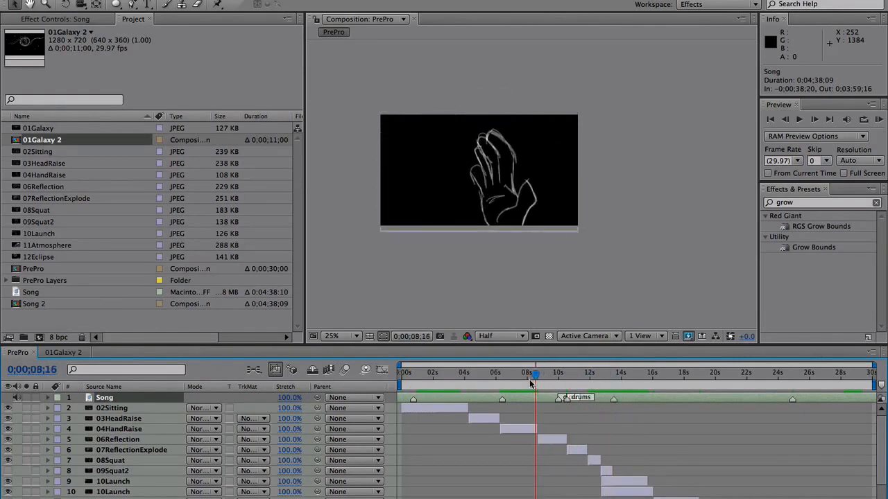
Delete all markers from the Song layer and return to the start of the timeline
right_click(414, 401)
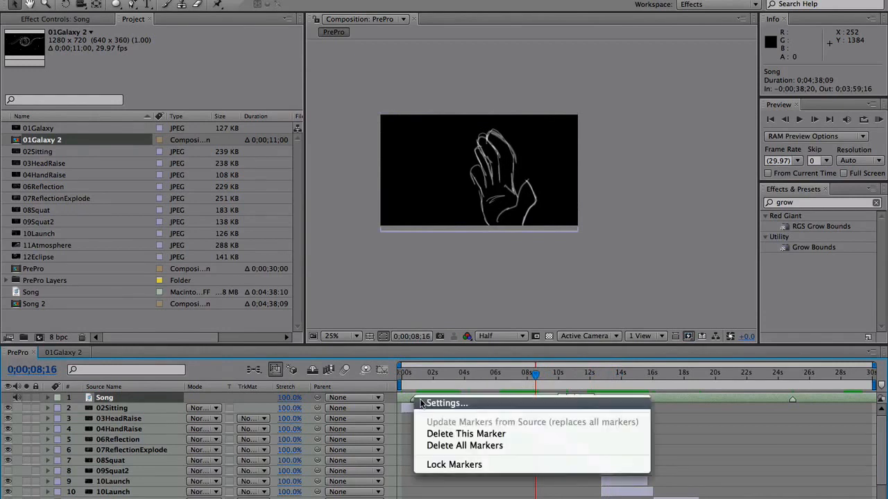
click(468, 446)
drag(533, 375, 402, 373)
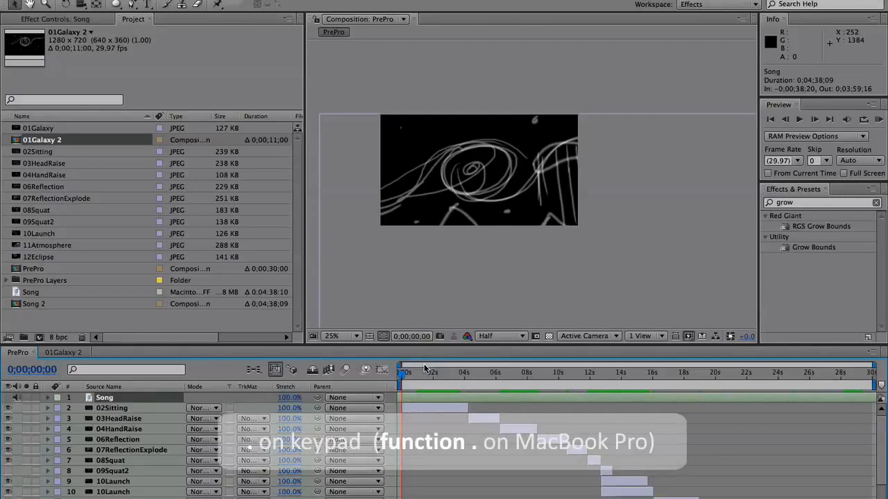
Play an audio preview and add Song layer markers at 0;00;10;17 and 0;00;13;12, stopping to scrub the opening
key(KP_Decimal)
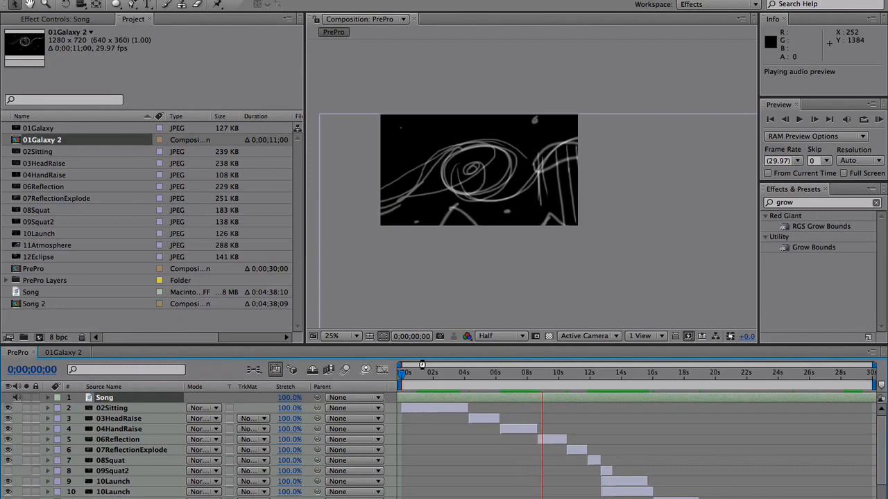
key(KP_Multiply)
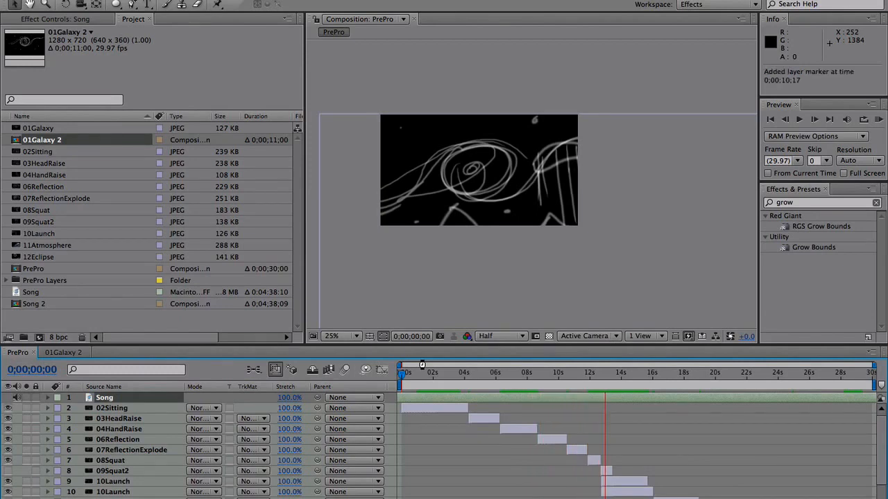
key(KP_Multiply)
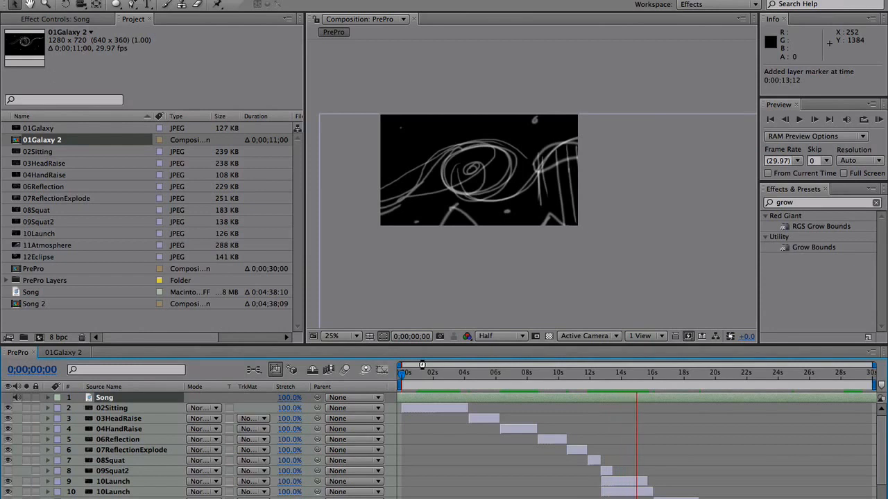
key(space)
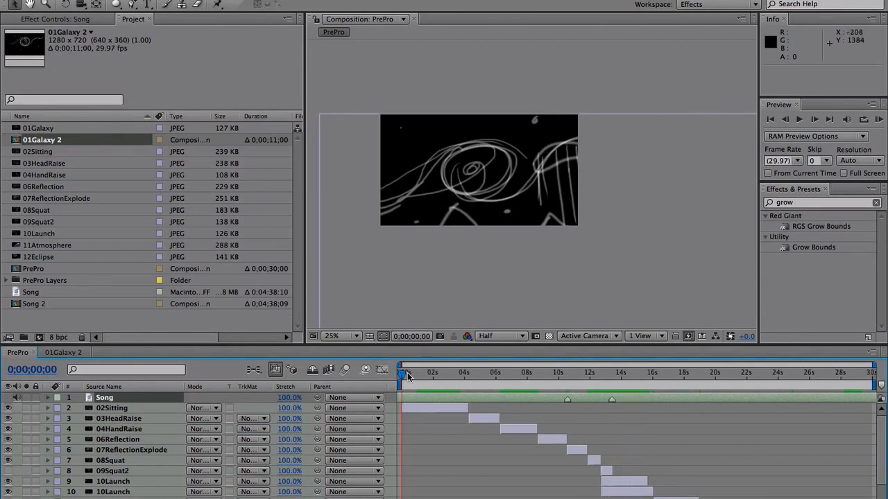
drag(407, 375, 420, 375)
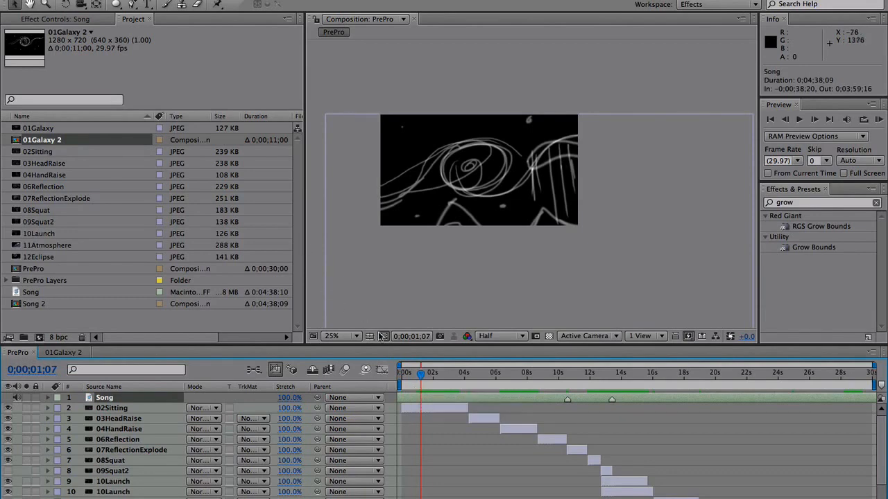
Scrub the PrePro timeline from the opening seconds through both Song layer markers to compare them with the storyboard layers
click(405, 376)
drag(404, 377, 431, 386)
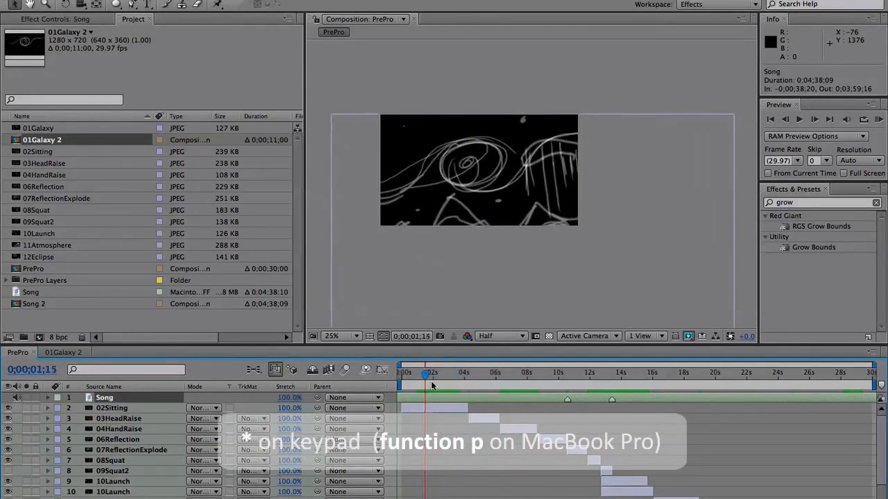
key(space)
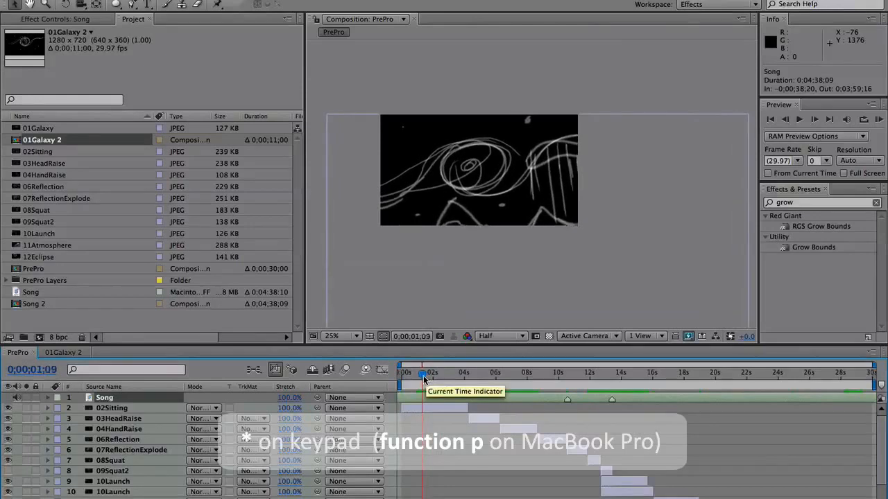
drag(465, 380, 448, 372)
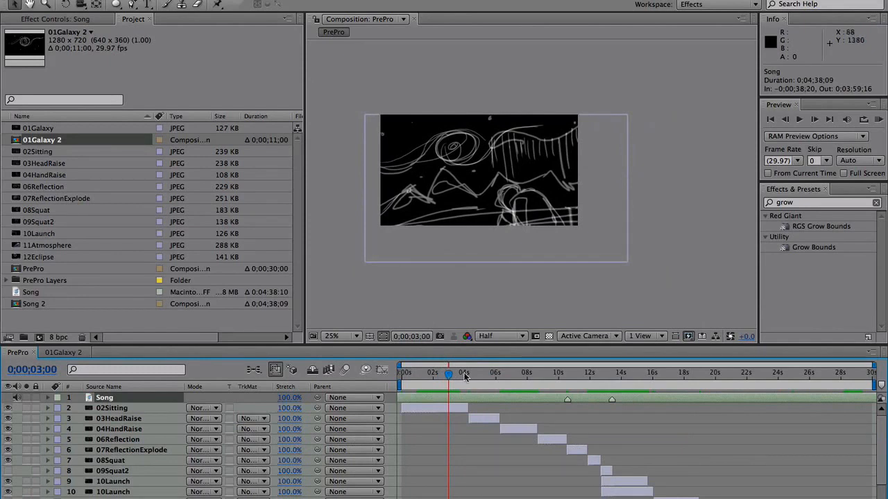
drag(449, 378, 559, 377)
click(561, 425)
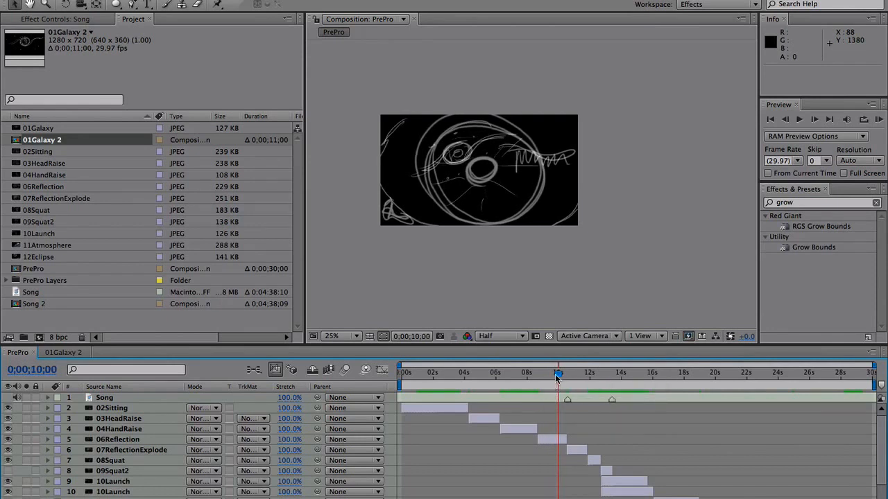
drag(558, 376, 612, 379)
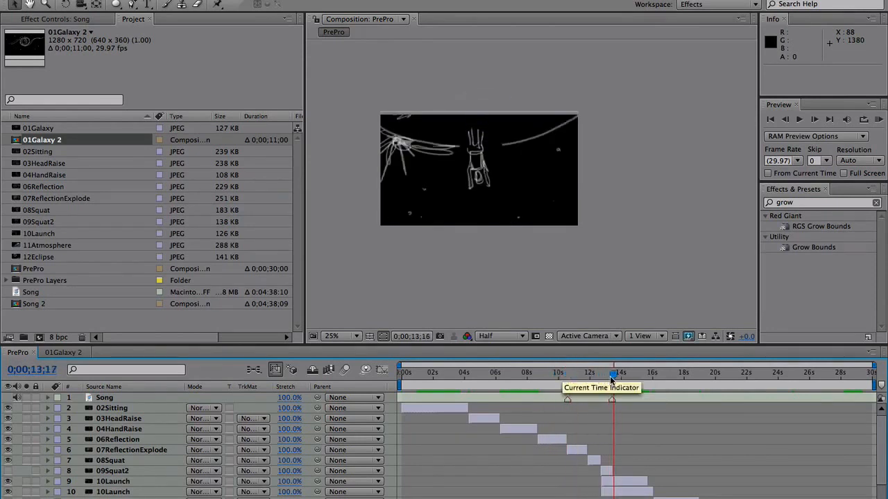
click(563, 376)
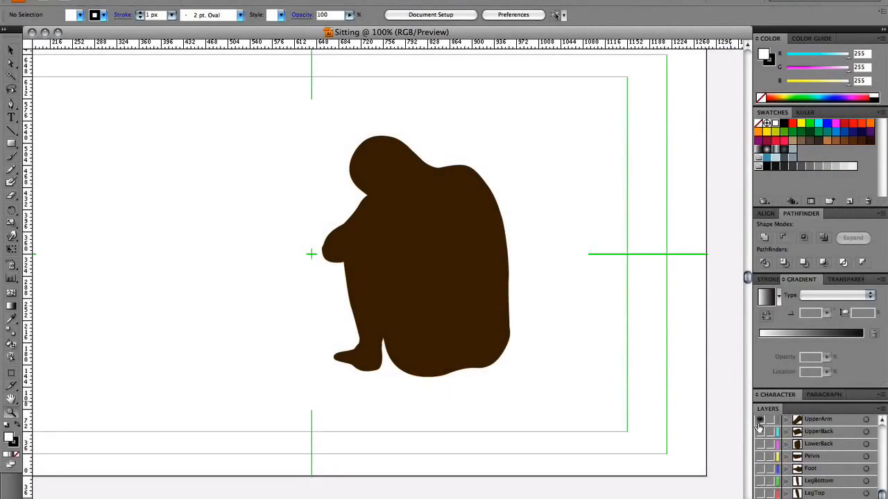
Switch to the Sitting document in Illustrator, hide all body-part silhouette layers and show the reference photo layer
drag(758, 425, 756, 406)
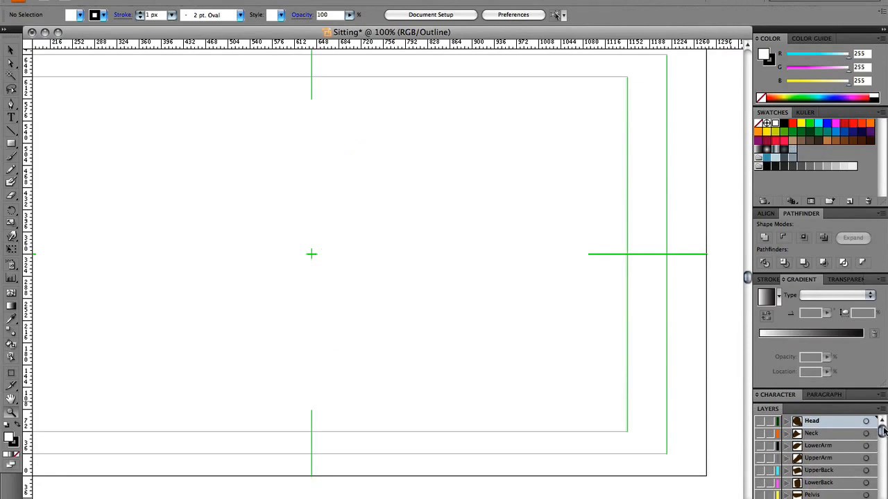
drag(883, 431, 882, 495)
click(760, 498)
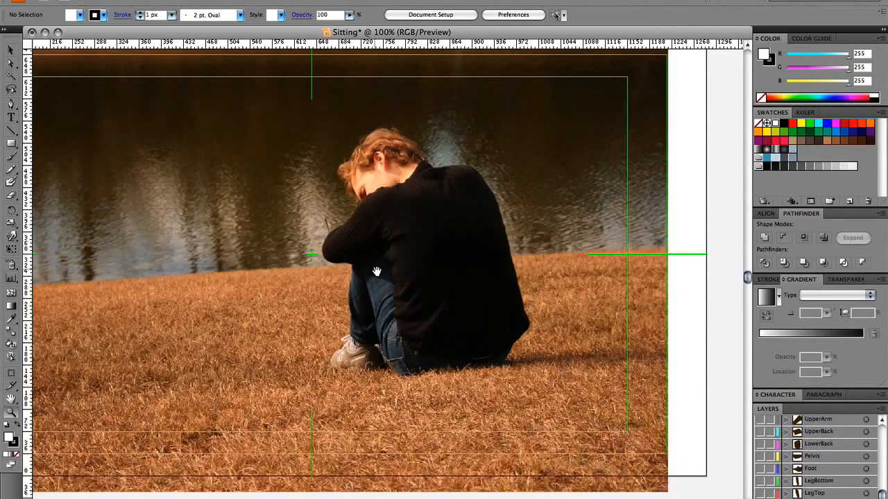
Compare the two side-by-side reference photos of the seated figure and examine the head-down pose up close
drag(377, 270, 424, 255)
alt+click(420, 258)
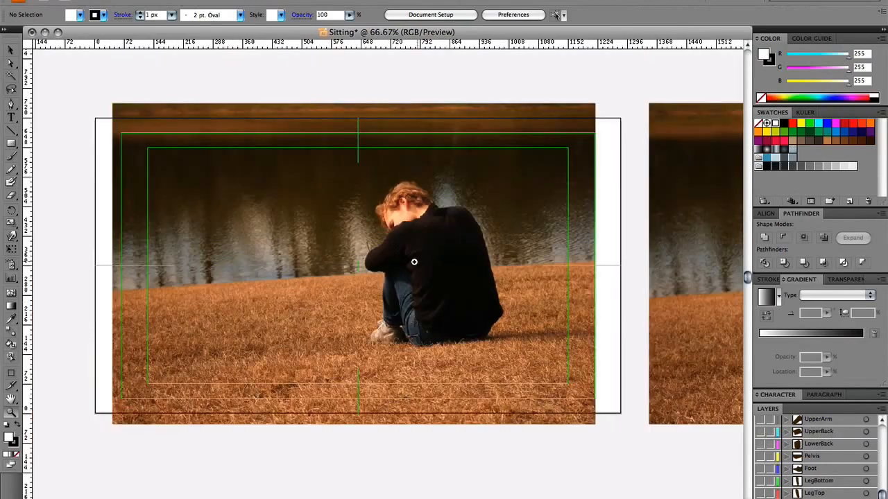
scroll(416, 255, right, 10)
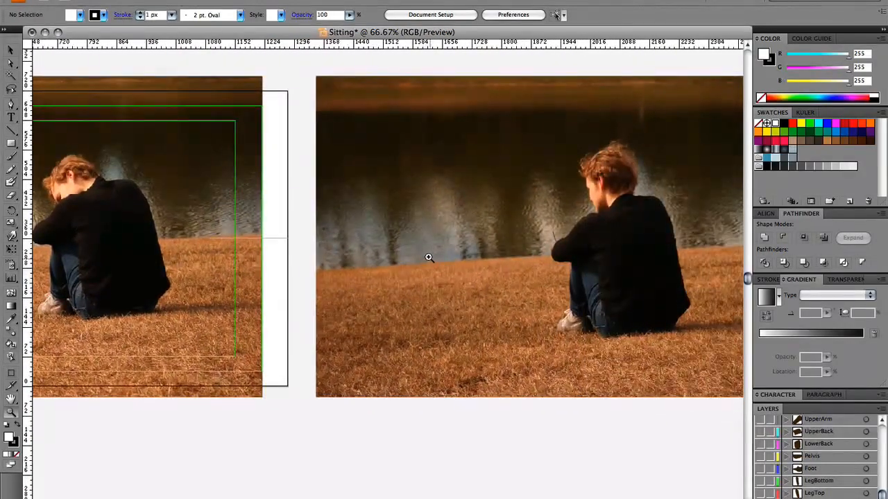
alt+click(427, 258)
alt+click(427, 256)
drag(371, 277, 481, 273)
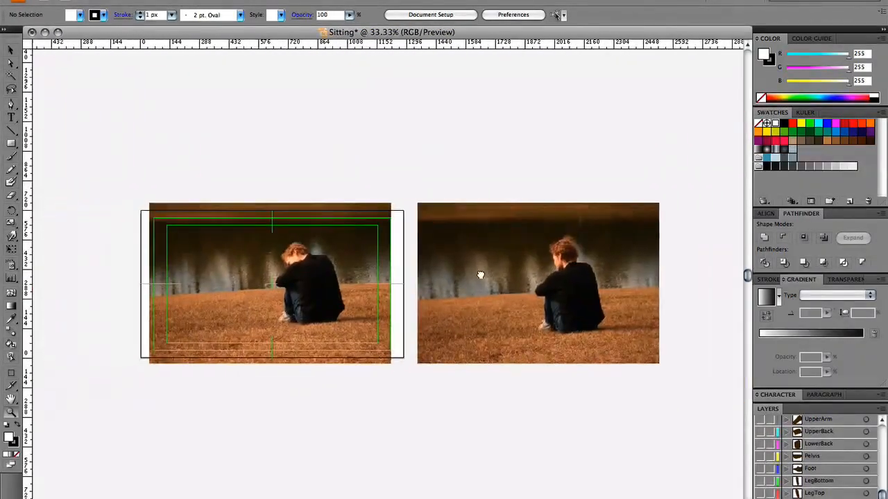
click(326, 272)
click(328, 274)
click(382, 287)
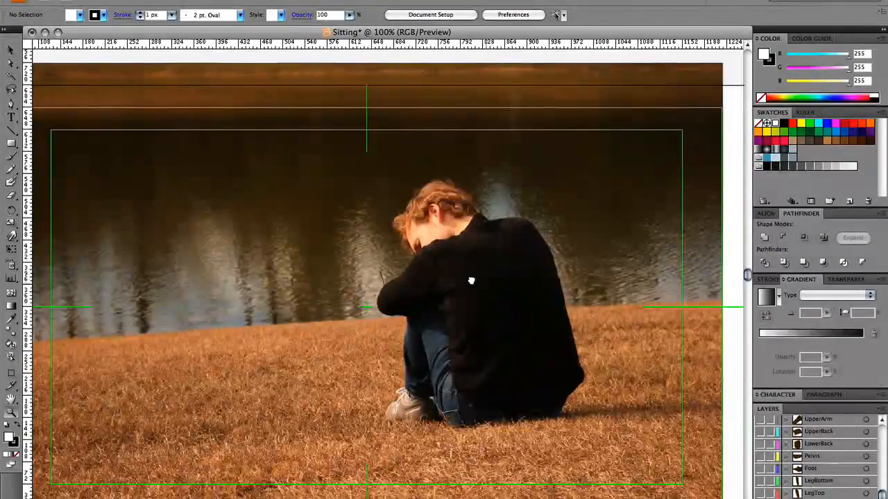
mouse_move(471, 281)
mouse_down()
mouse_move(424, 265)
mouse_move(465, 267)
mouse_up()
click(414, 278)
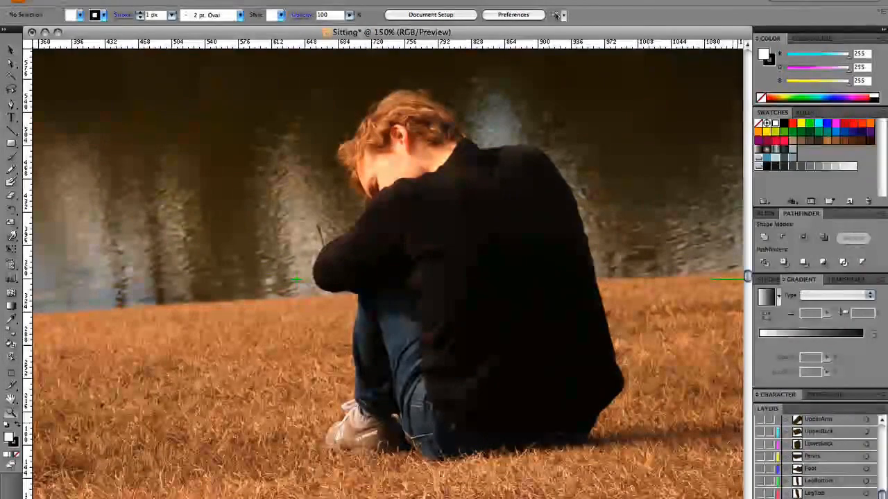
On the new empty layer above Head, trace the figure's bent arm from shoulder to elbow as a closed Pen path
scroll(814, 478, up, 4)
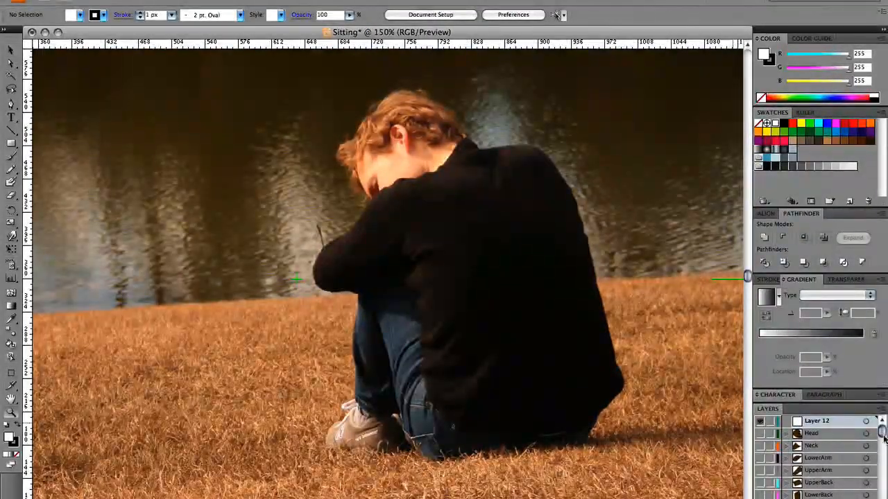
mouse_move(883, 435)
mouse_down()
mouse_move(882, 466)
mouse_move(883, 431)
mouse_up()
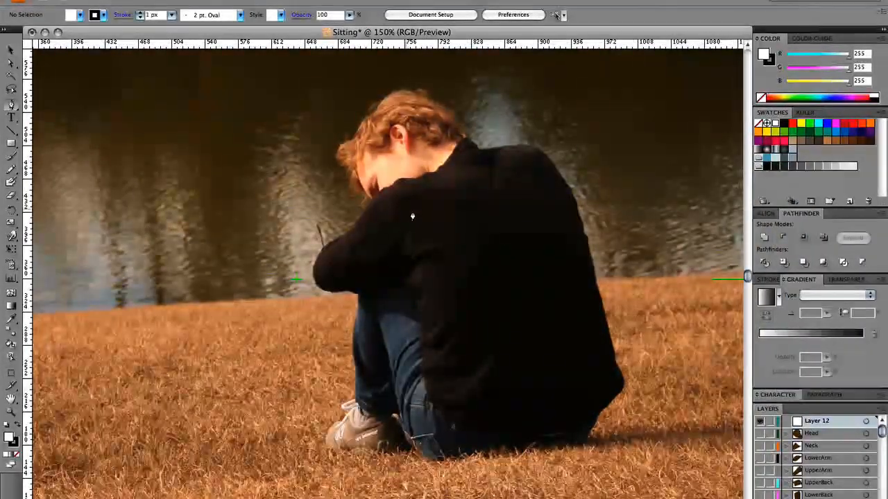
key(p)
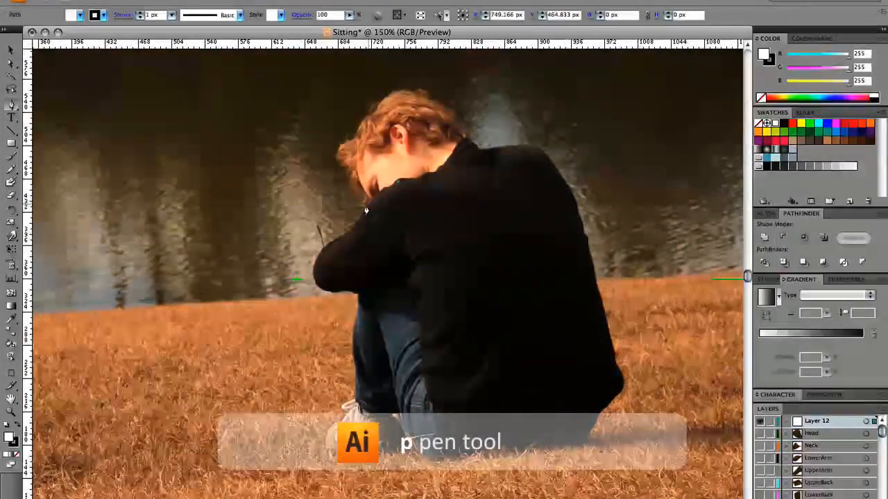
drag(365, 206, 357, 222)
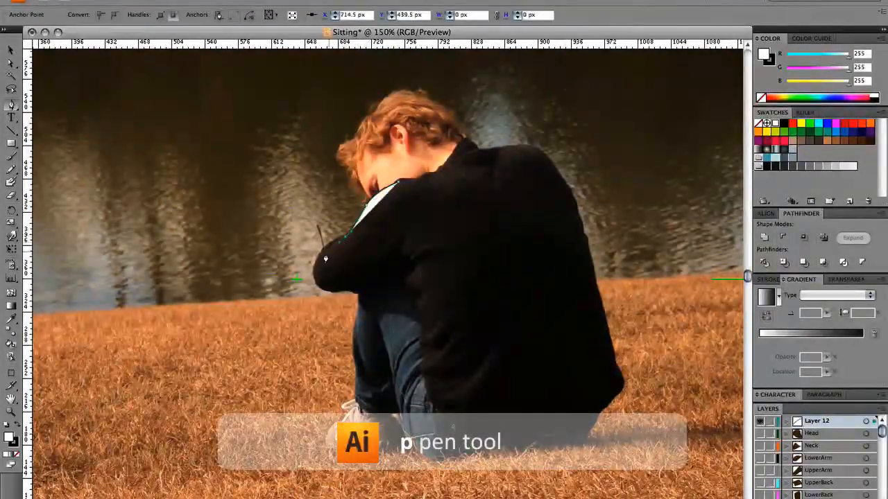
click(323, 248)
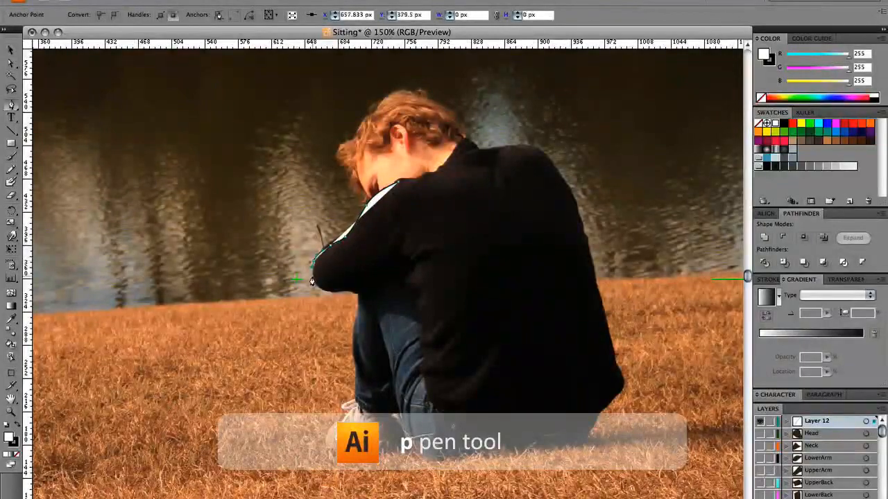
drag(340, 290, 433, 230)
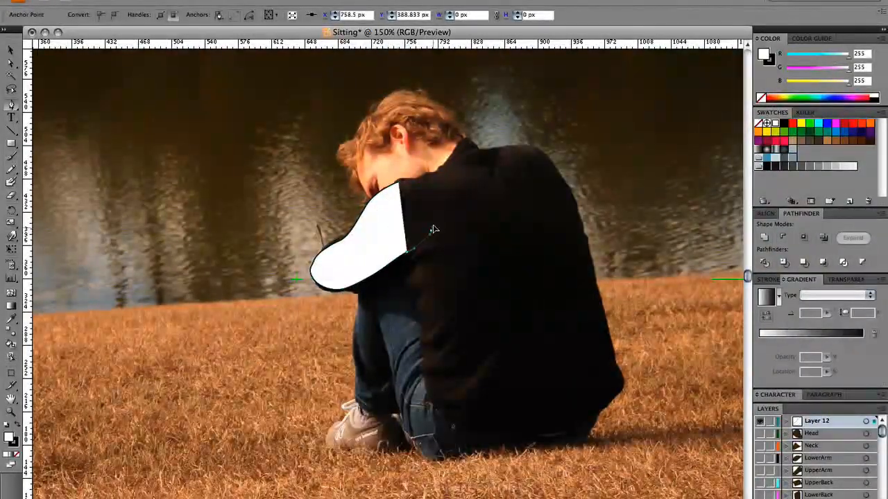
click(437, 196)
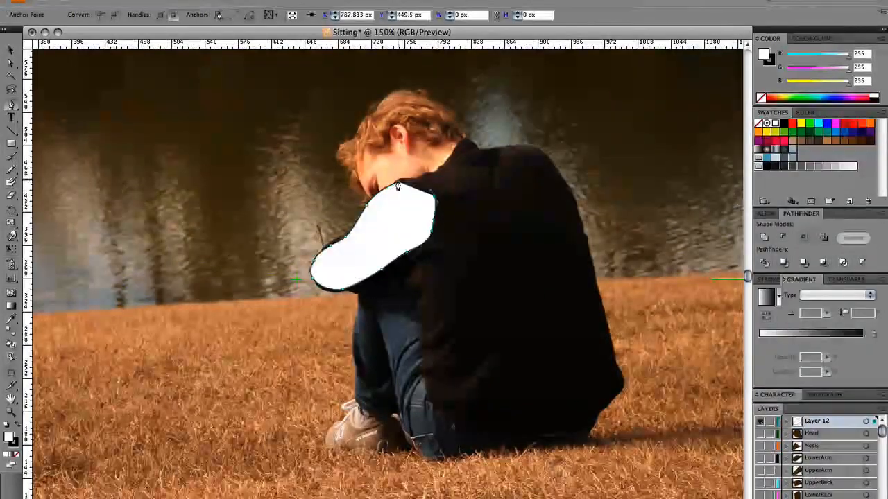
click(398, 186)
Round the shoulder end of the arm shape with the Convert Anchor Point tool and deselect the path
key(shift+c)
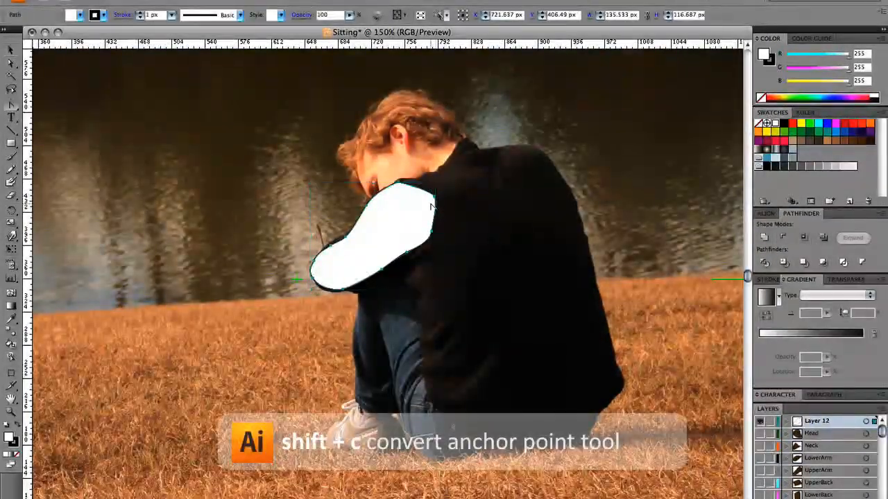
mouse_move(437, 208)
mouse_down()
mouse_move(444, 218)
mouse_move(445, 201)
mouse_move(437, 221)
mouse_up()
click(434, 199)
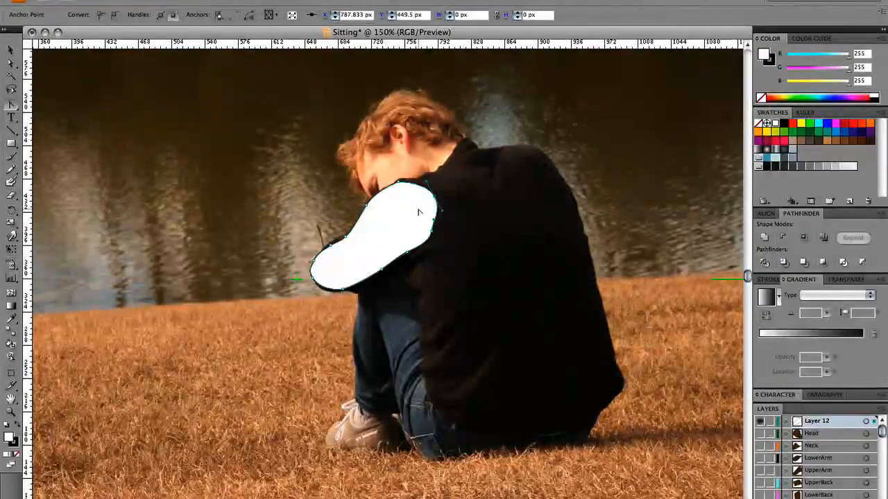
key(a)
click(454, 198)
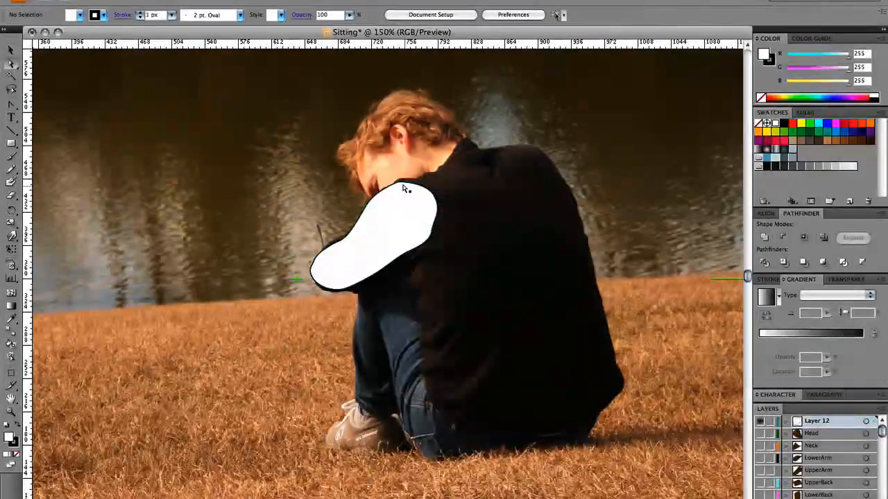
Try flattening the shoulder end of the arm shape by moving its anchor point inward and converting points to corners
drag(398, 183, 411, 208)
key(shift+c)
click(395, 183)
click(434, 198)
key(a)
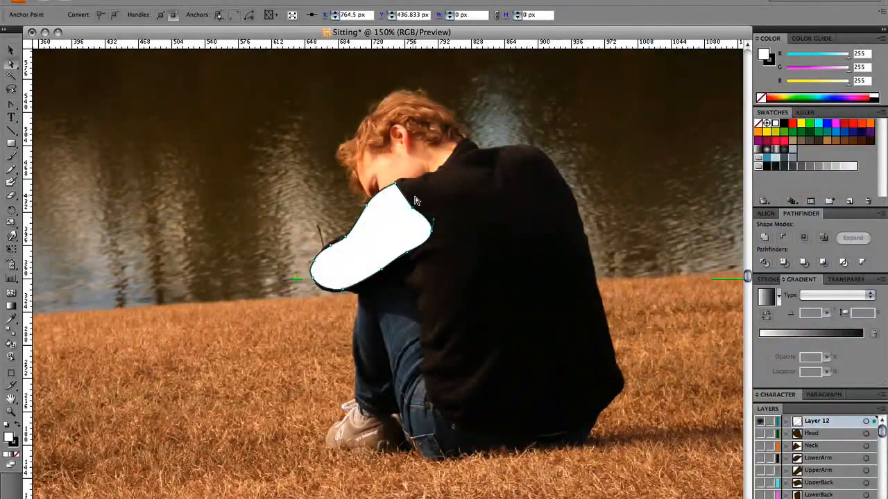
Try rotating the flattened arm shape around the shoulder, and undo the edits back to the rounded shoulder
key(r)
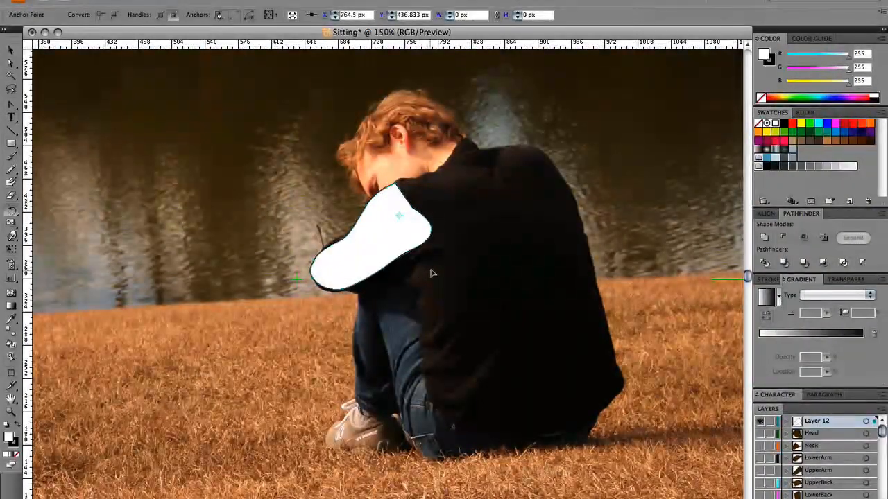
key(v)
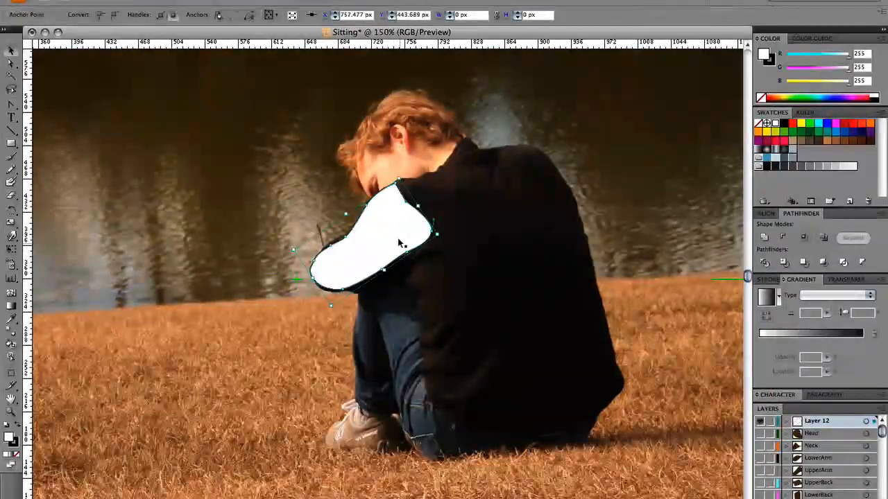
click(391, 239)
key(r)
click(394, 222)
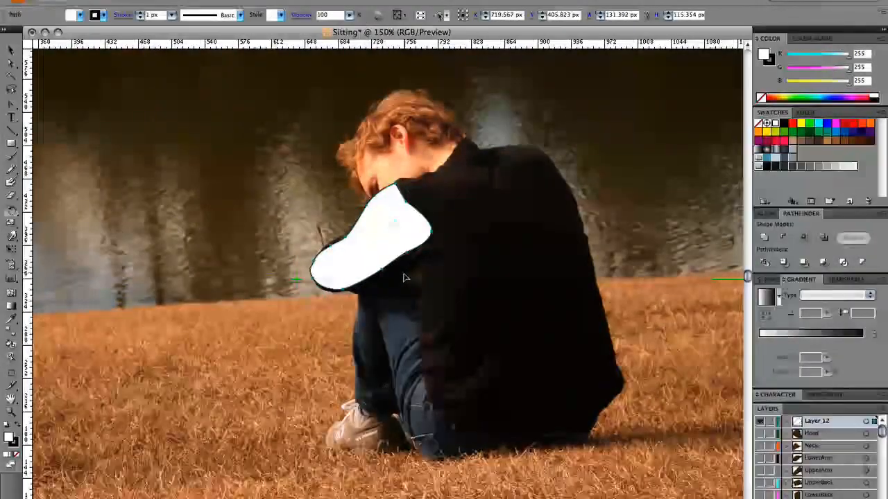
drag(405, 274, 430, 270)
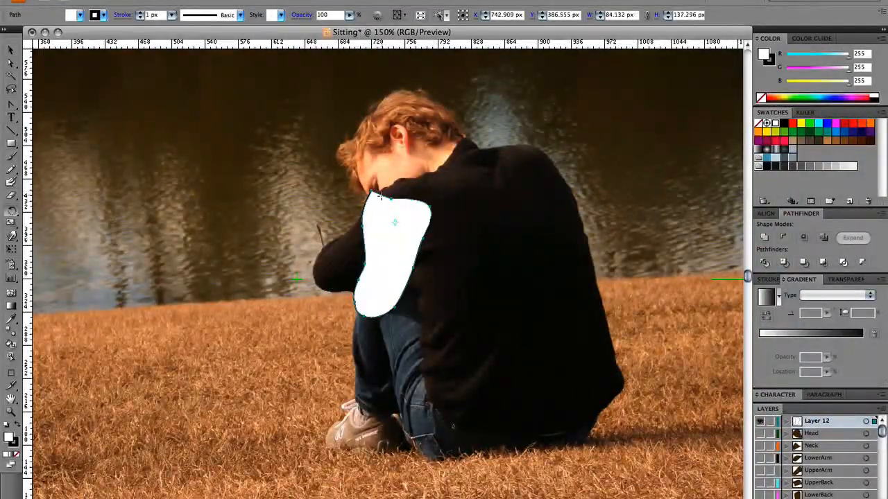
key(ctrl+z)
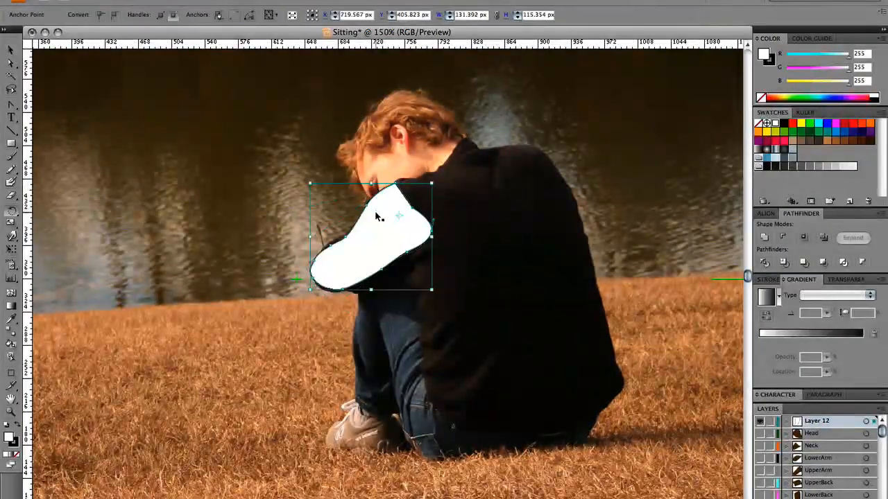
key(ctrl+z)
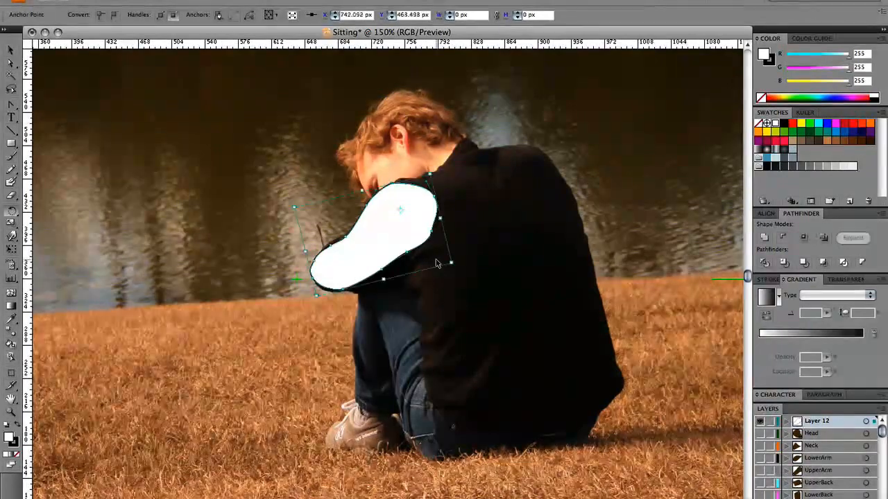
Select the whole arm shape, set its rotation pivot inside the rounded shoulder and rotate the arm slightly
key(v)
click(419, 217)
key(r)
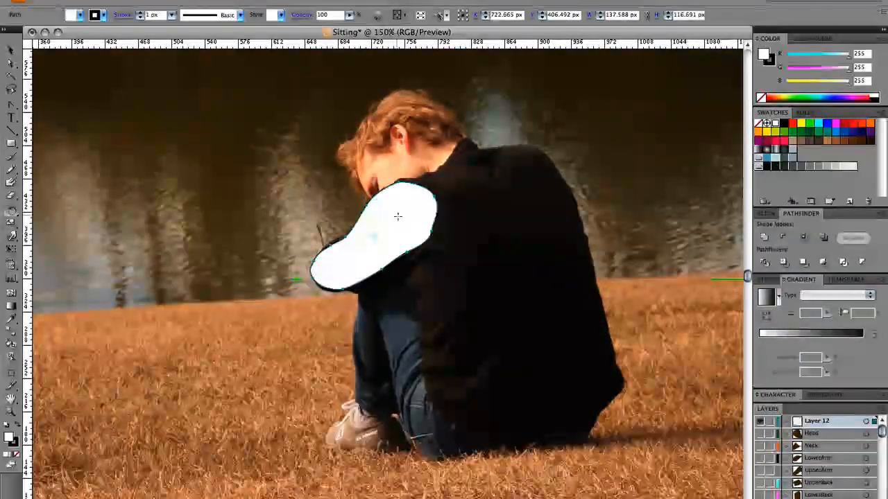
click(397, 217)
mouse_move(438, 259)
mouse_down()
mouse_move(450, 249)
mouse_move(456, 205)
mouse_move(429, 265)
mouse_up()
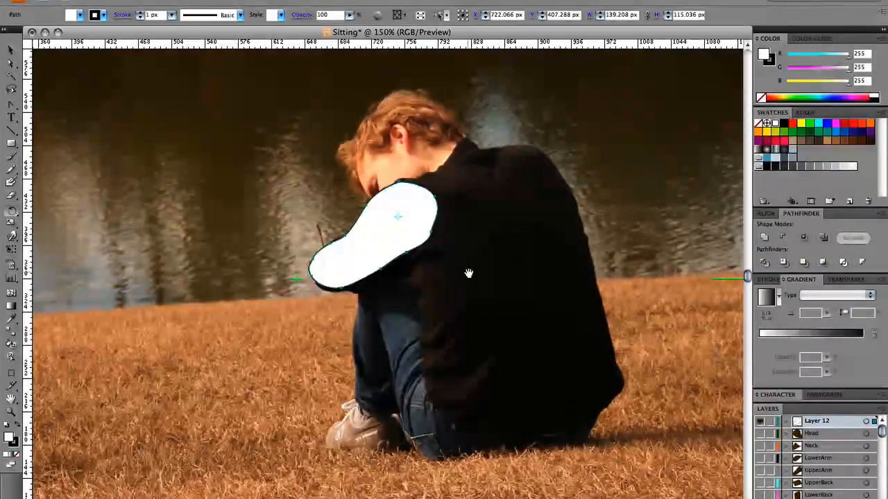
Zoom out and examine the second reference photo, where the seated figure's head is raised
scroll(470, 266, down, 2)
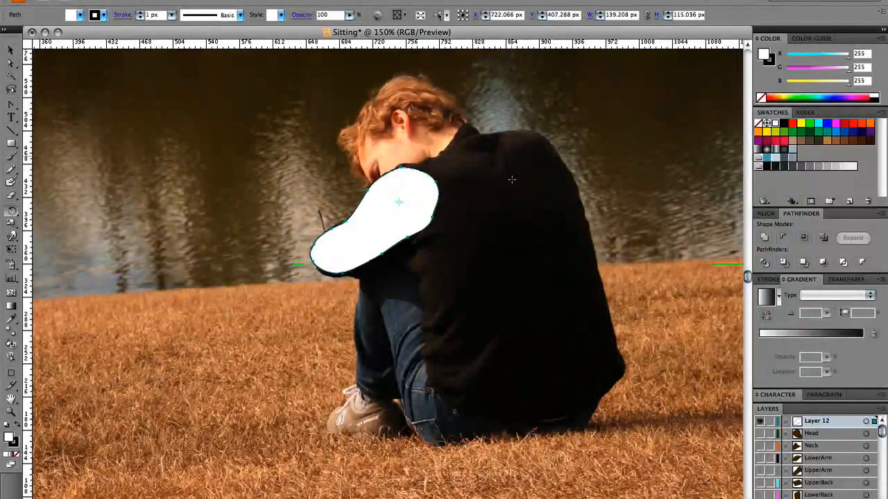
key(z)
alt+click(527, 247)
alt+click(527, 247)
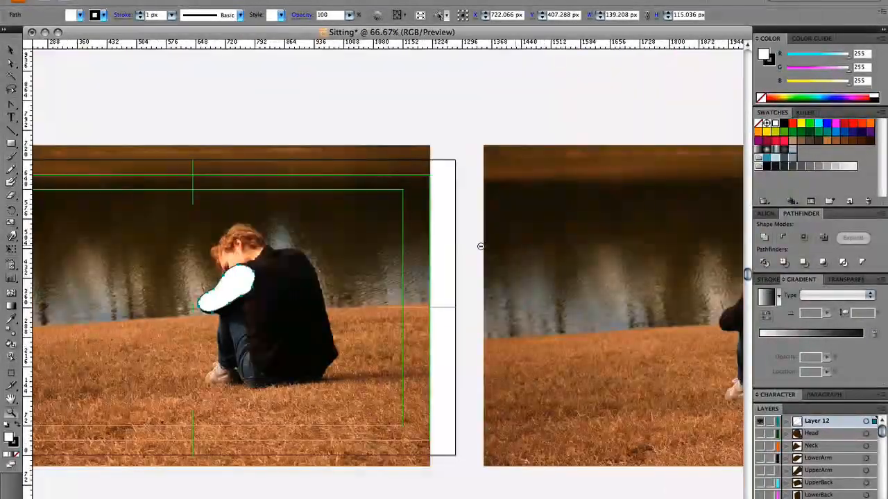
scroll(513, 246, right, 10)
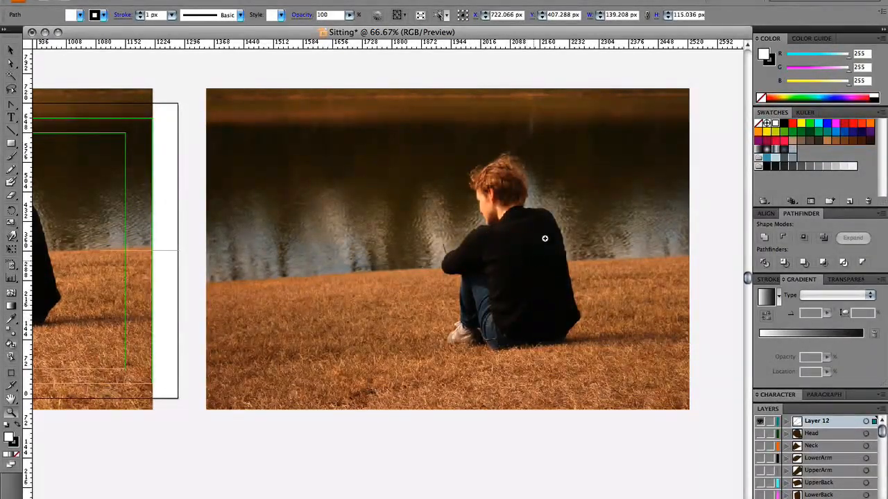
Return to the first reference photo, hide the traced arm on Layer 12 and show the body-part layers from Head down to LegTop
scroll(386, 259, left, 8)
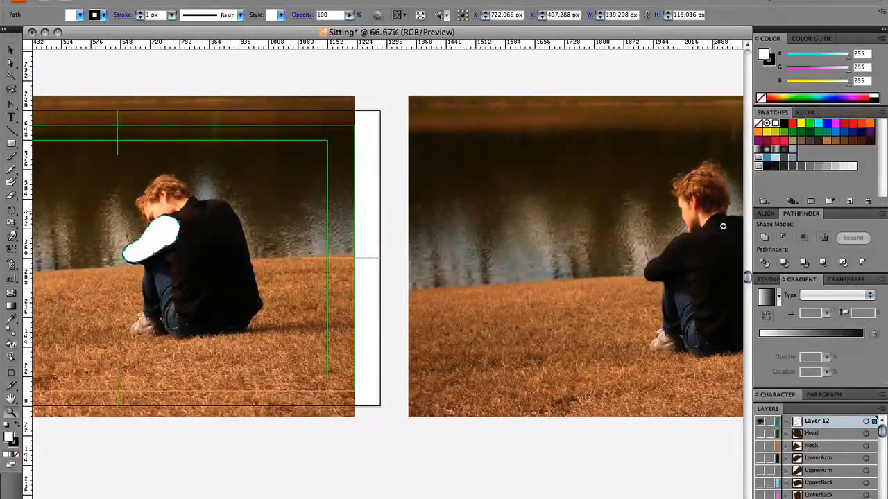
drag(283, 264, 368, 257)
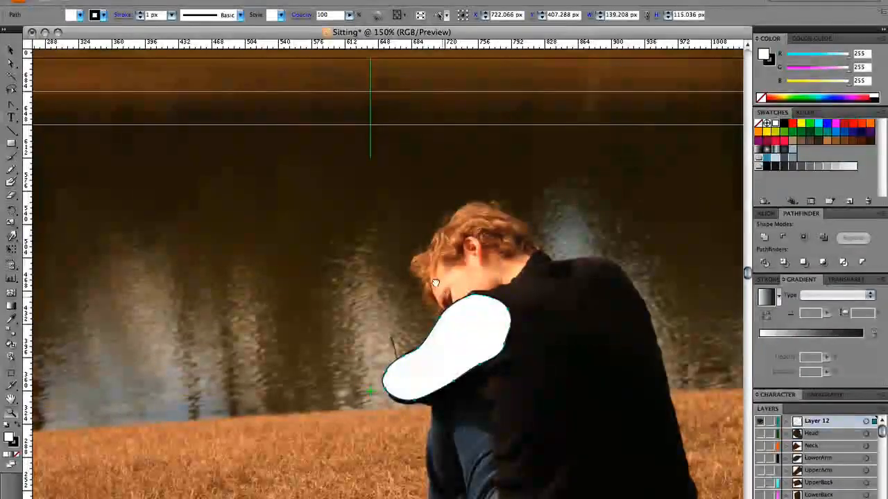
drag(437, 285, 403, 245)
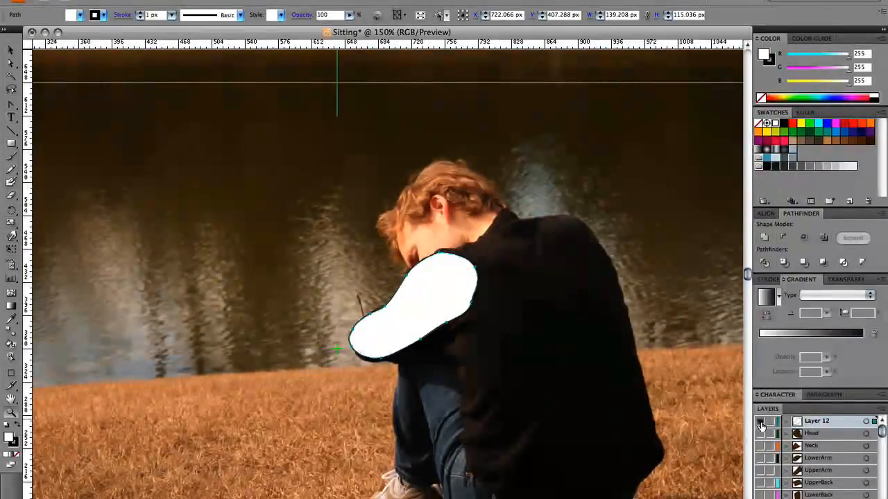
click(760, 425)
click(760, 433)
click(760, 446)
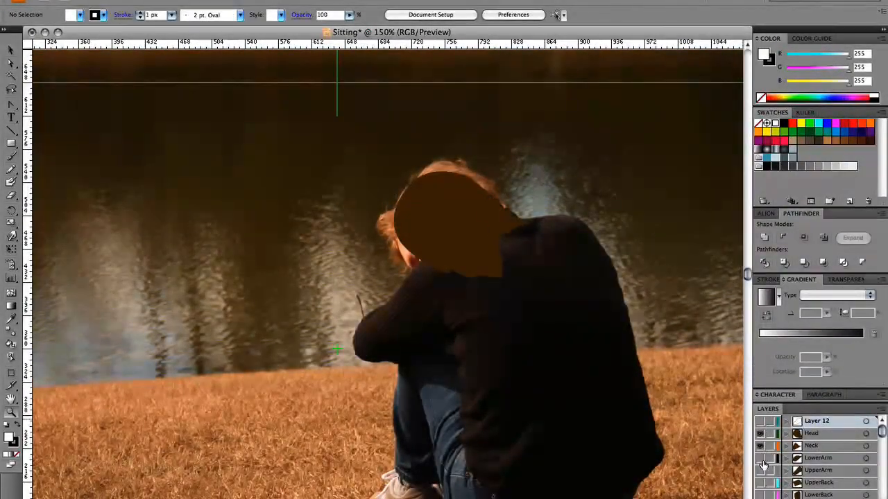
click(760, 458)
click(759, 471)
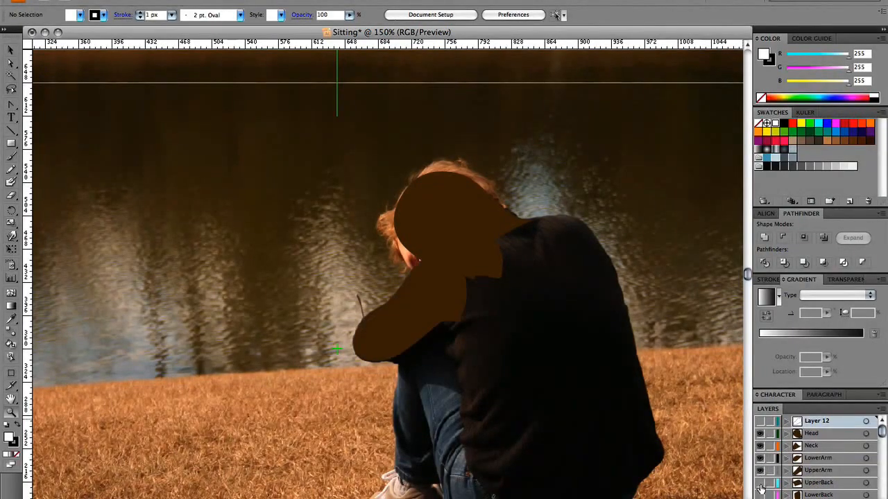
click(760, 483)
click(759, 494)
drag(883, 436, 883, 453)
click(759, 494)
click(760, 494)
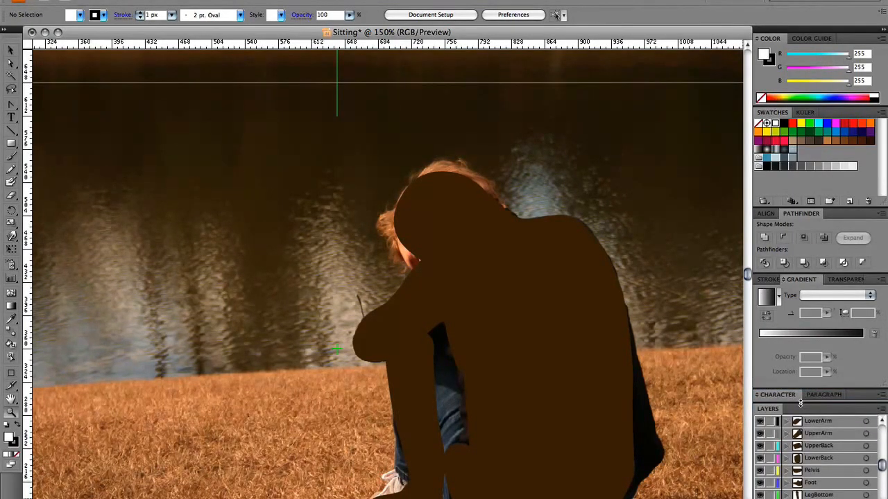
Enlarge the layer list and select the body-part layers from Head through LegTop
drag(800, 402, 801, 367)
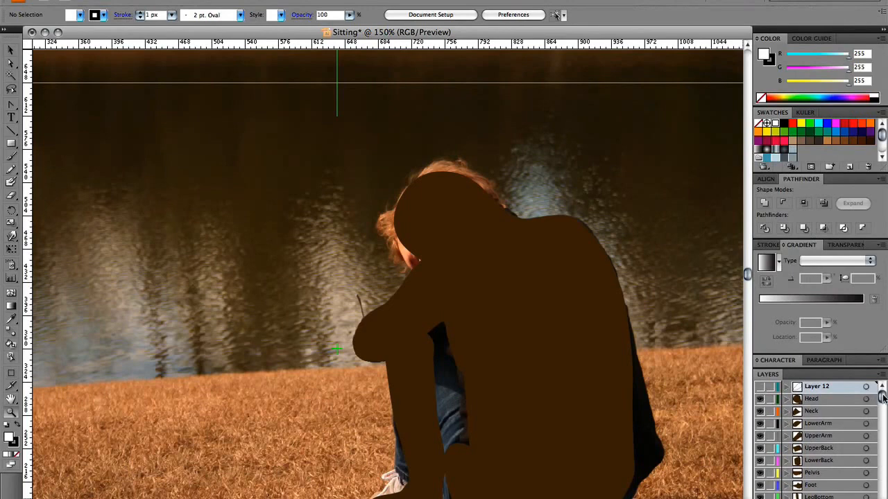
drag(883, 396, 883, 404)
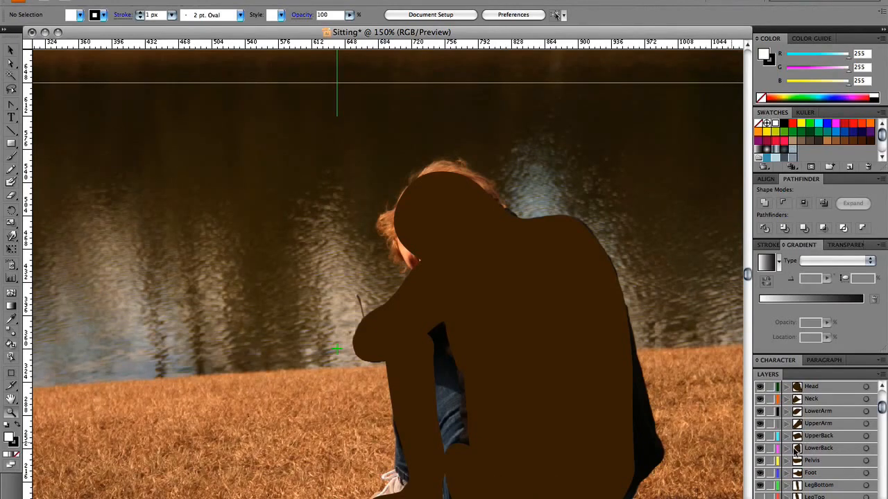
click(809, 386)
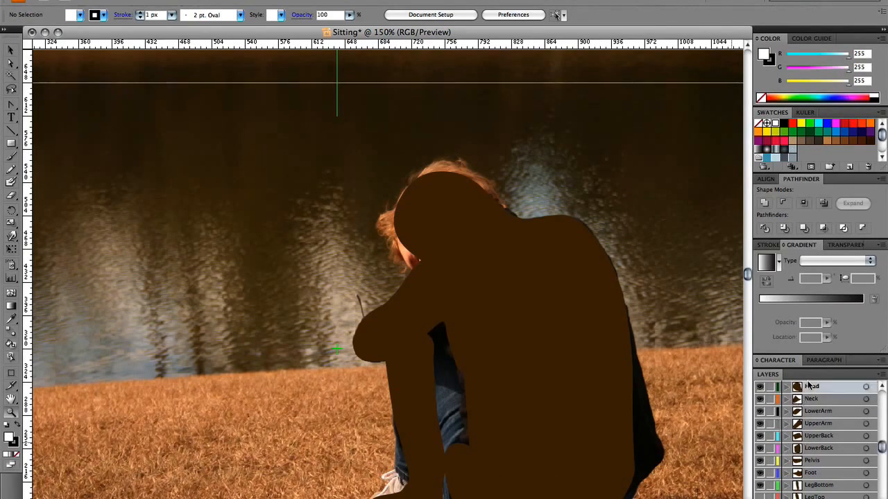
shift+click(827, 485)
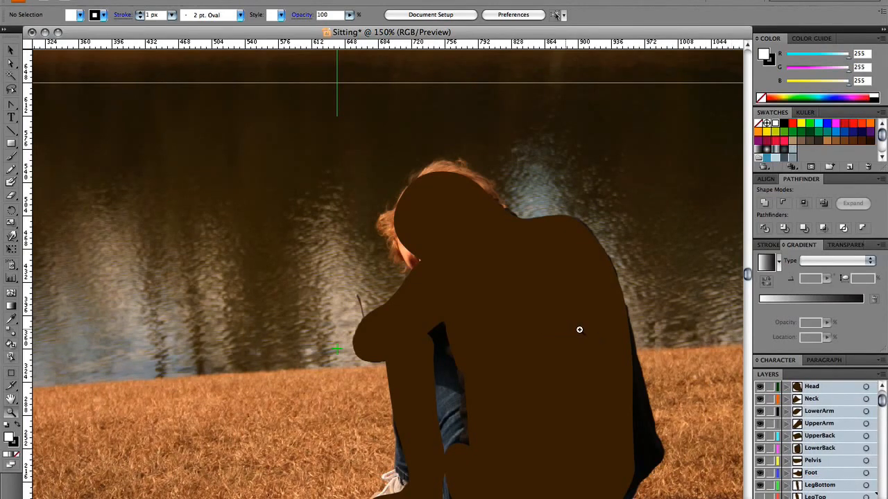
scroll(517, 368, down, 3)
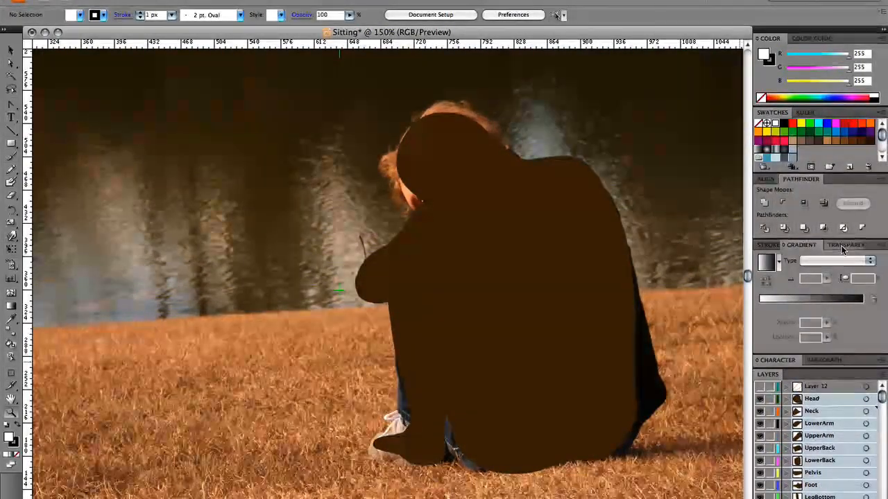
Set all body-part shapes to 51% opacity and hide the reference photos on Layer 1
click(837, 248)
drag(866, 258, 816, 277)
key(super+a)
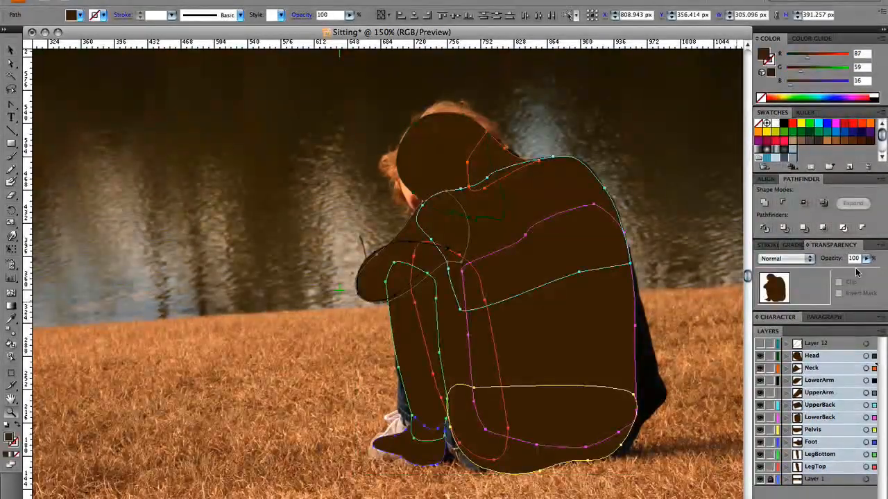
click(832, 273)
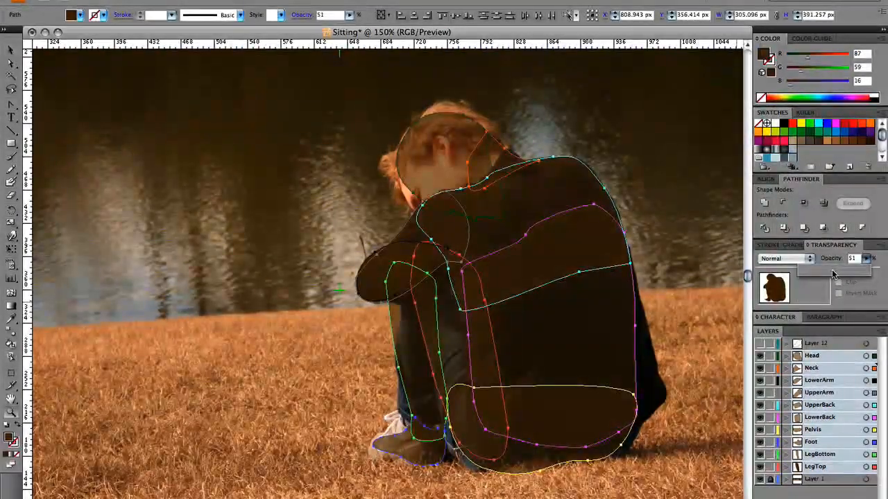
key(shift+super+a)
click(759, 479)
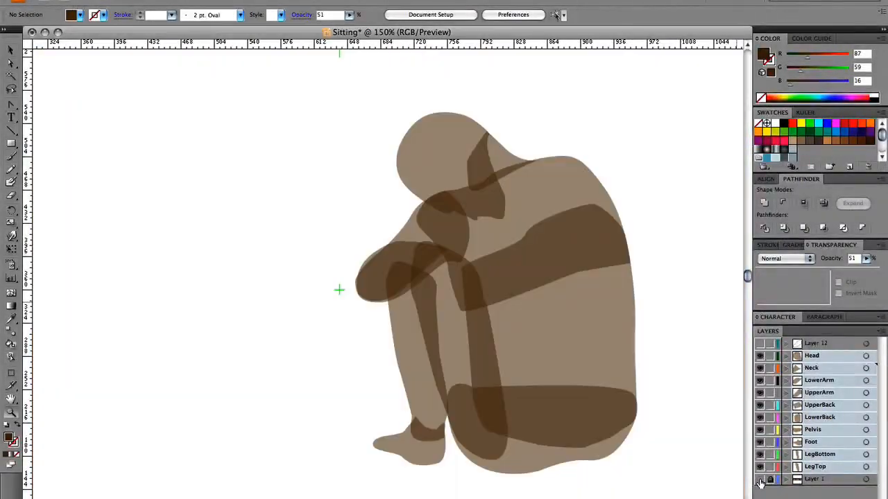
Try moving the head and upper back shapes aside to check their overlaps, undoing each move
key(v)
drag(438, 155, 459, 129)
key(super+z)
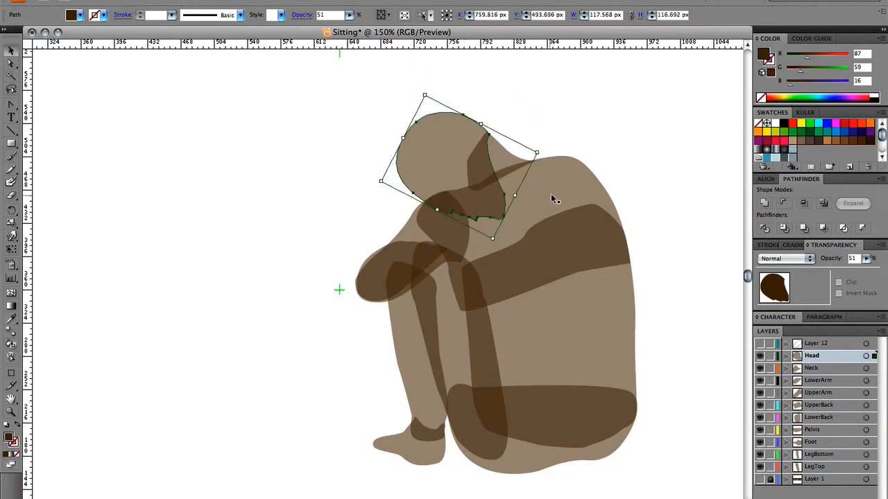
drag(556, 200, 609, 182)
key(super+z)
Try pulling the lower back shape away from the upper back and pelvis to check their overlaps, undoing each move
drag(593, 342, 677, 316)
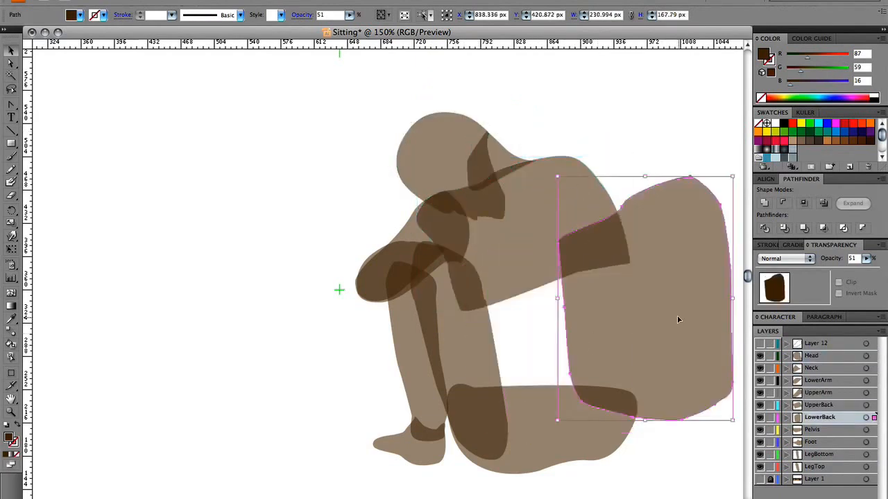
key(super+z)
click(569, 174)
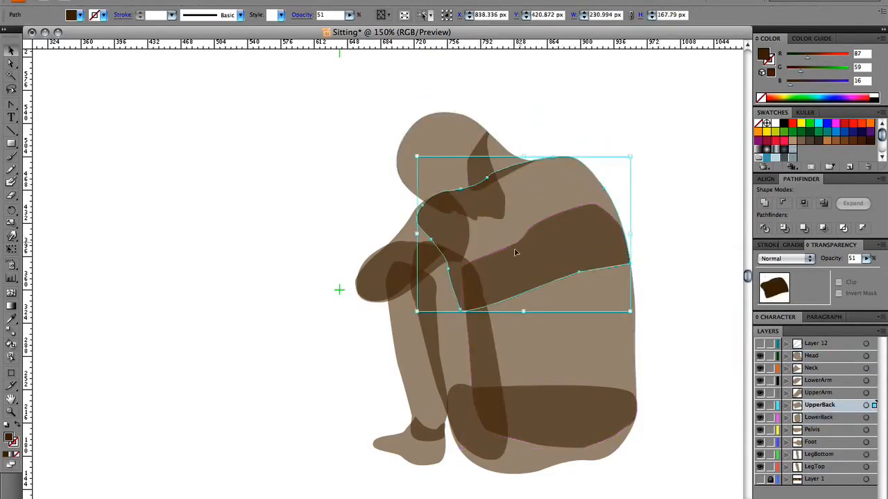
drag(540, 347, 632, 306)
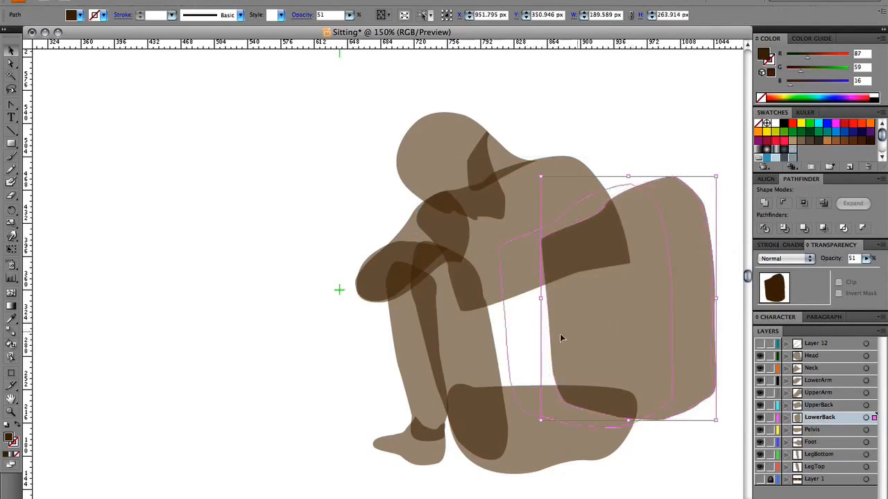
key(super+z)
key(super+shift+z)
key(super+z)
click(580, 330)
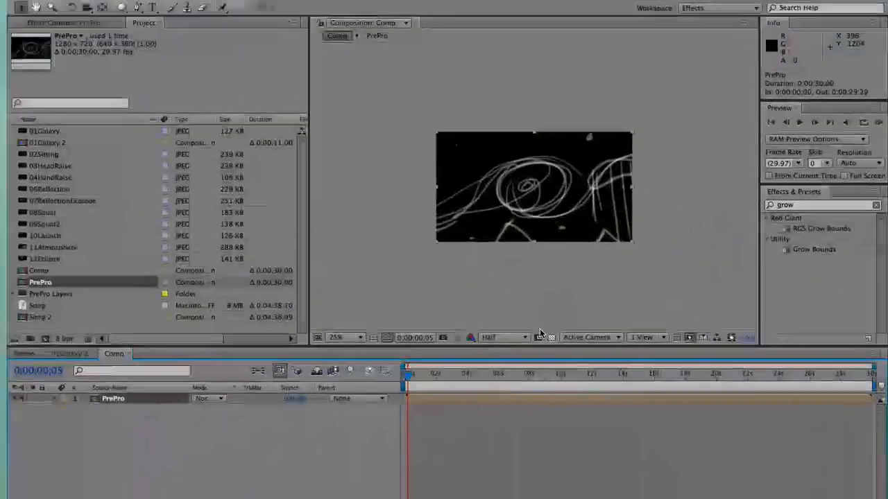
click(107, 0)
click(107, 0)
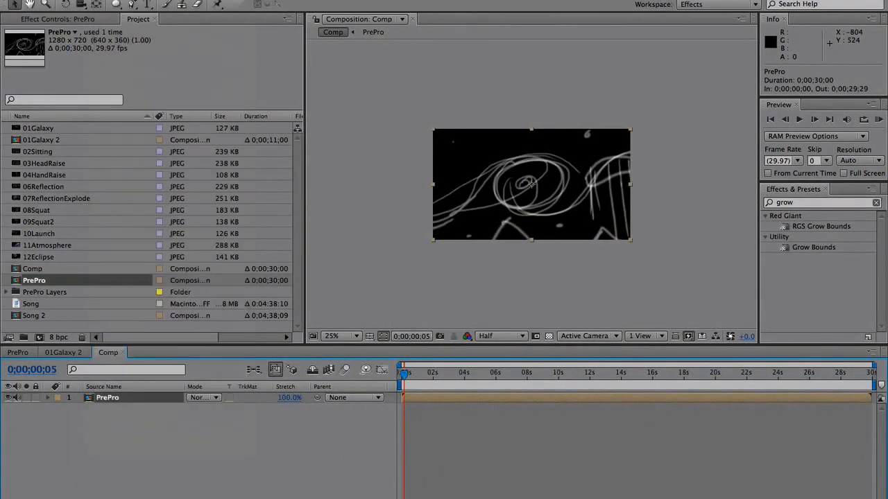
click(107, 0)
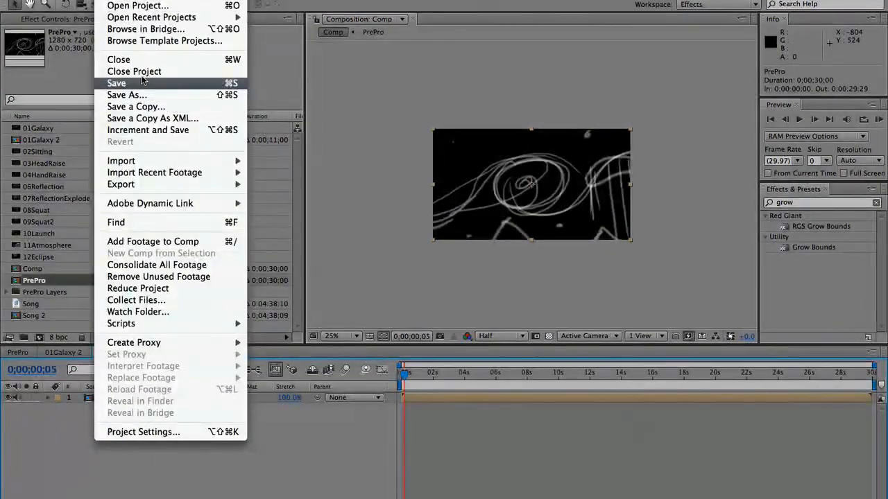
click(59, 136)
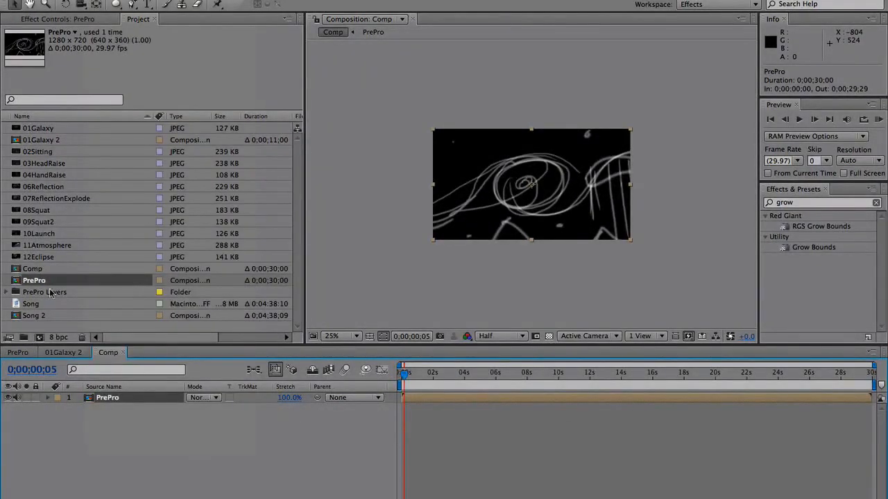
In the After Effects project, delete every item except the PrePro Layers folder and the Song file
click(32, 304)
shift+click(33, 317)
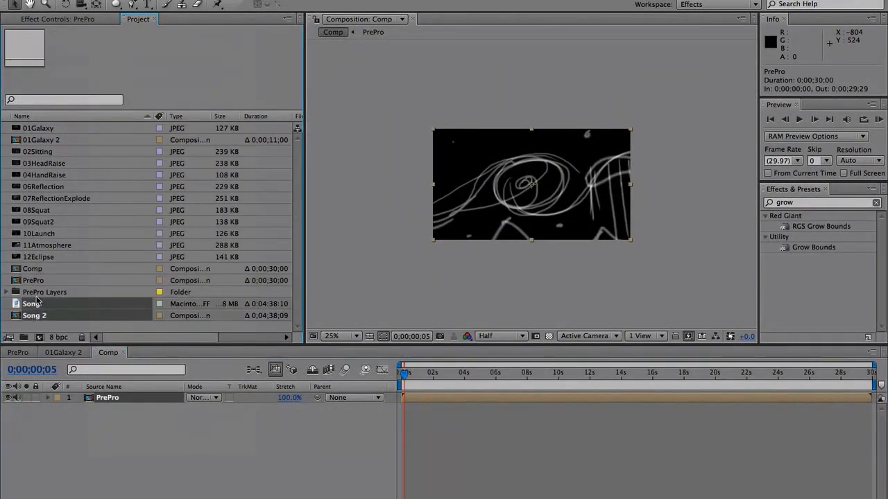
super+click(44, 258)
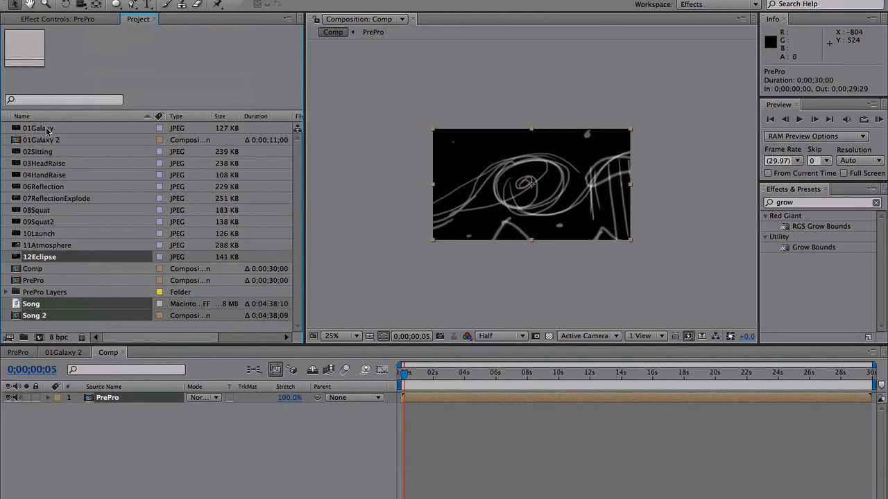
shift+click(46, 129)
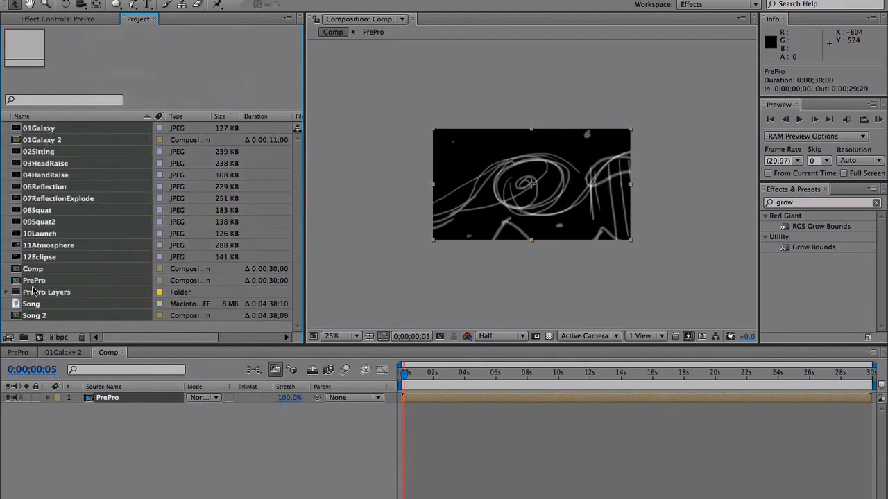
super+click(36, 294)
super+click(32, 304)
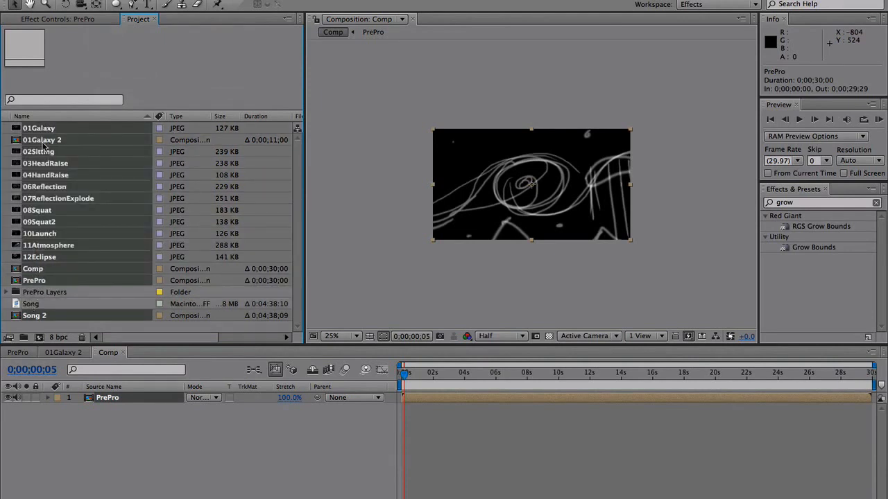
key(Delete)
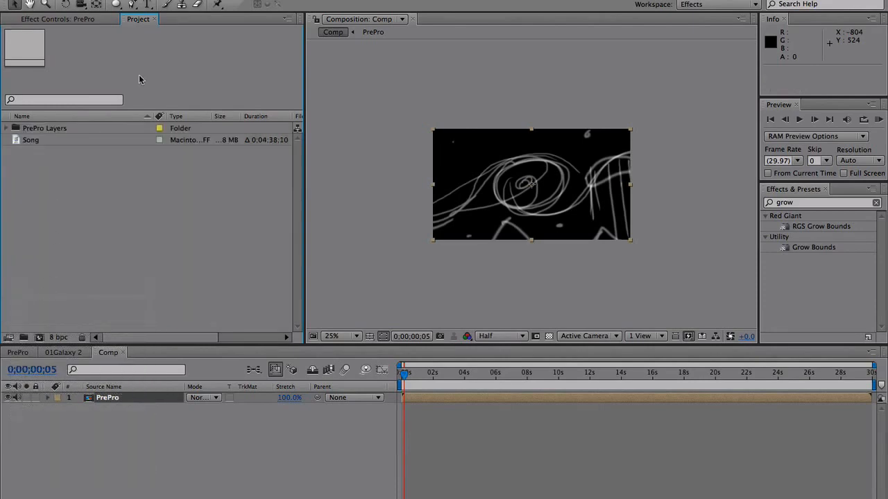
click(107, 1)
click(257, 164)
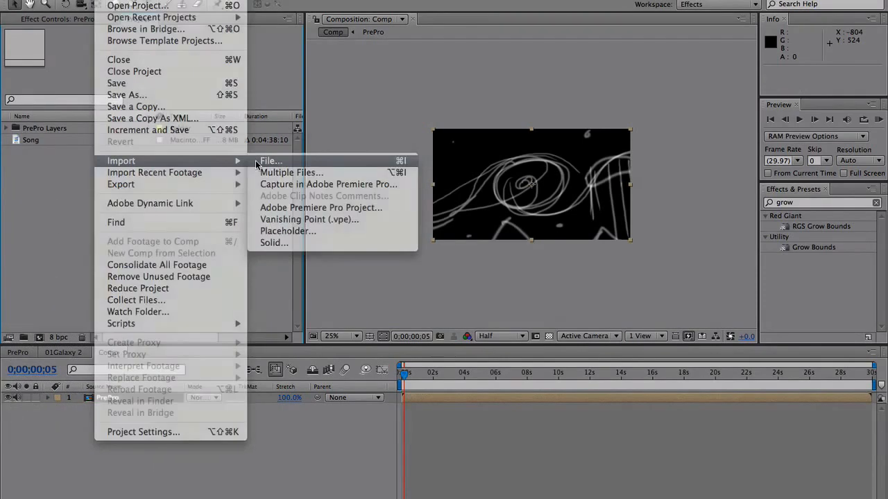
click(142, 13)
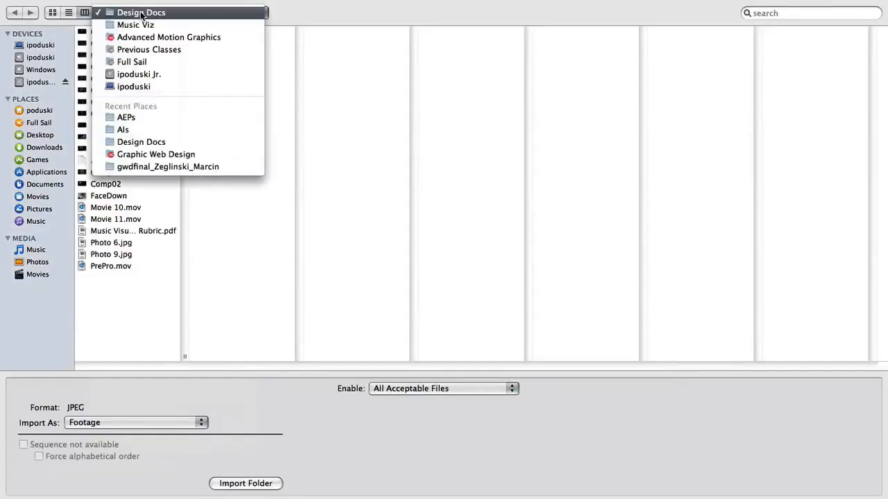
click(142, 25)
click(142, 44)
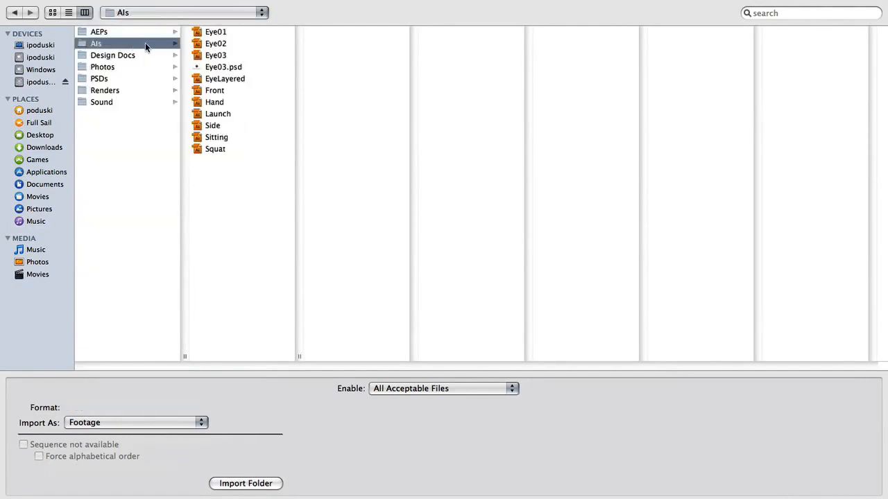
click(215, 137)
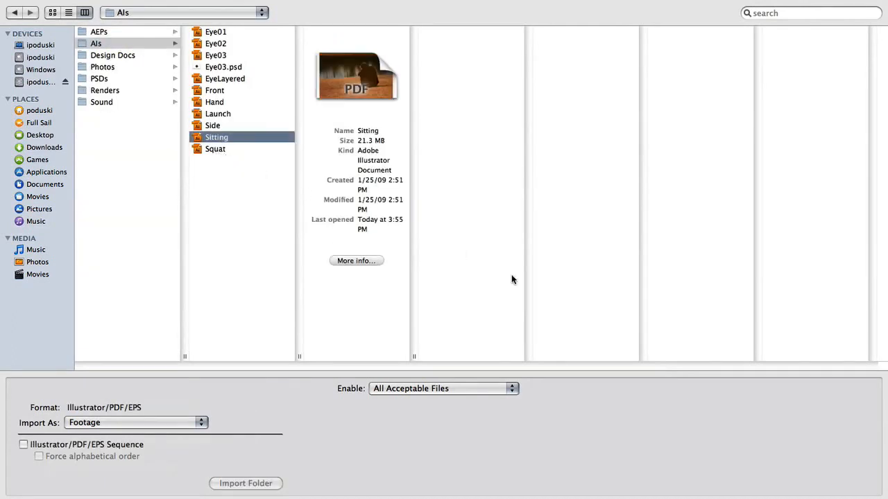
click(810, 498)
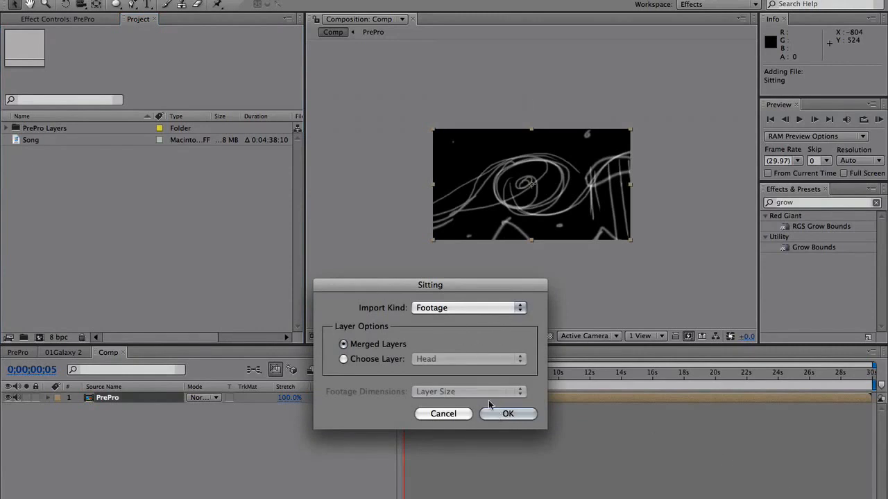
click(454, 309)
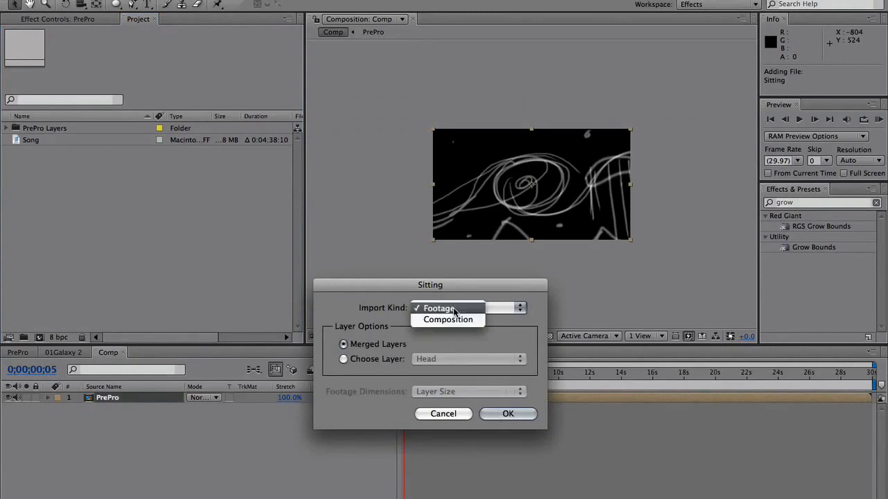
click(454, 415)
click(419, 411)
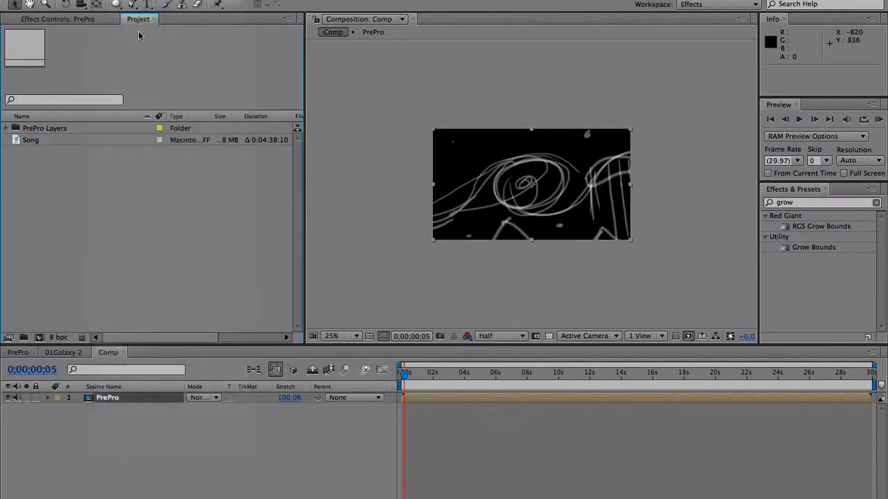
Open the file import and examine the Footage, Composition and Composition - Cropped Layers import types
click(142, 1)
mouse_move(173, 161)
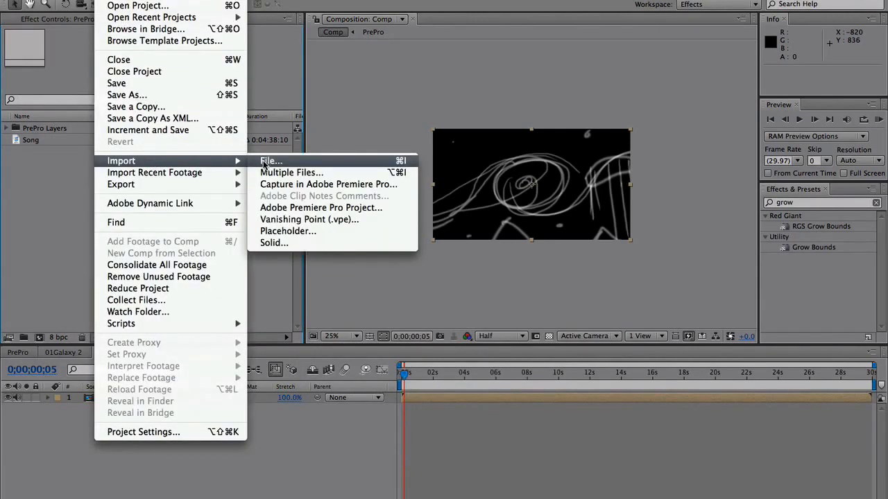
click(264, 164)
click(173, 421)
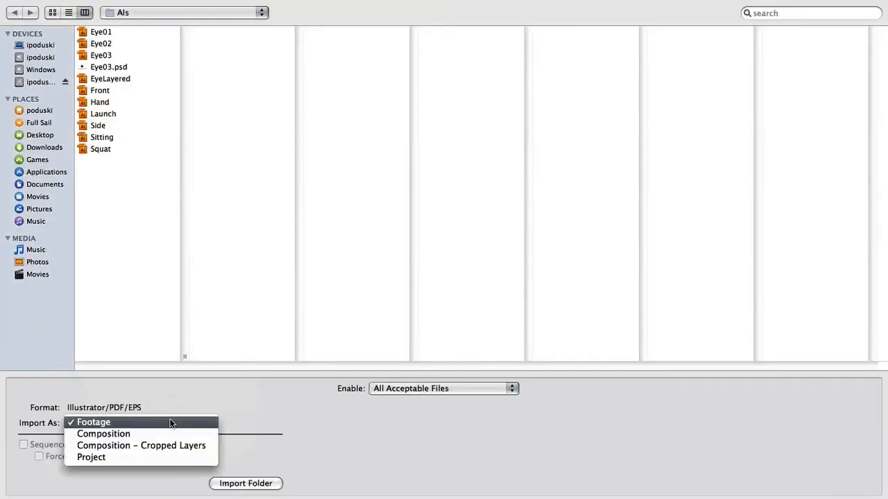
click(175, 421)
click(173, 421)
click(164, 447)
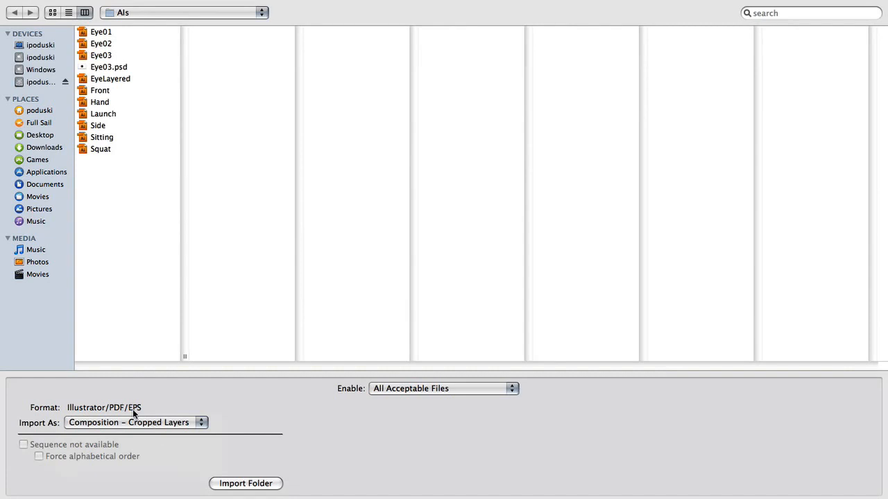
click(139, 426)
click(241, 413)
click(174, 425)
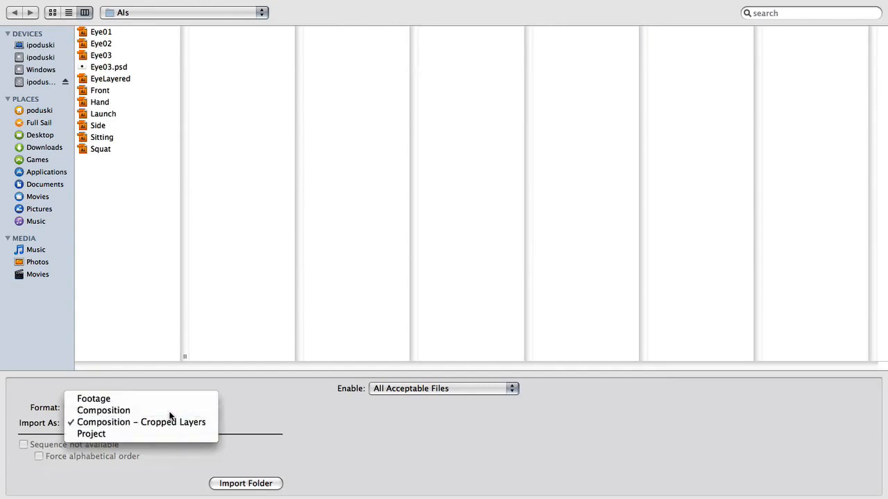
click(172, 410)
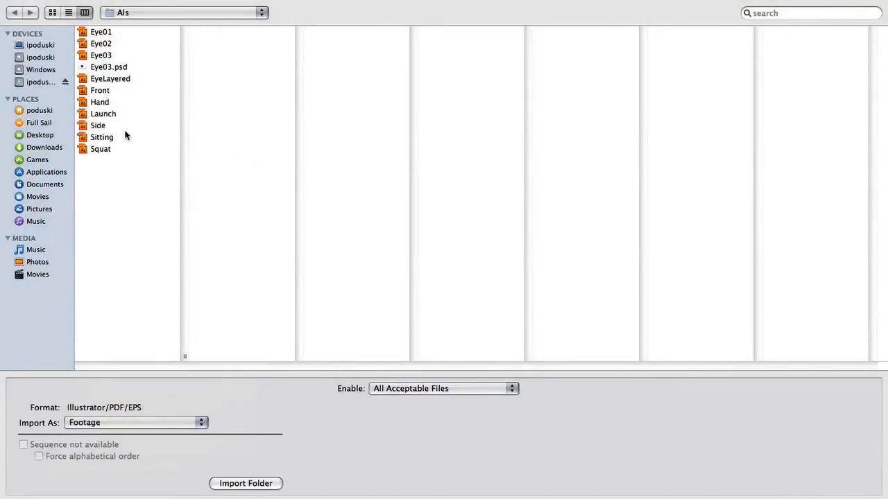
Import the Sitting Illustrator file as a Composition and open the Sitting comp
click(109, 136)
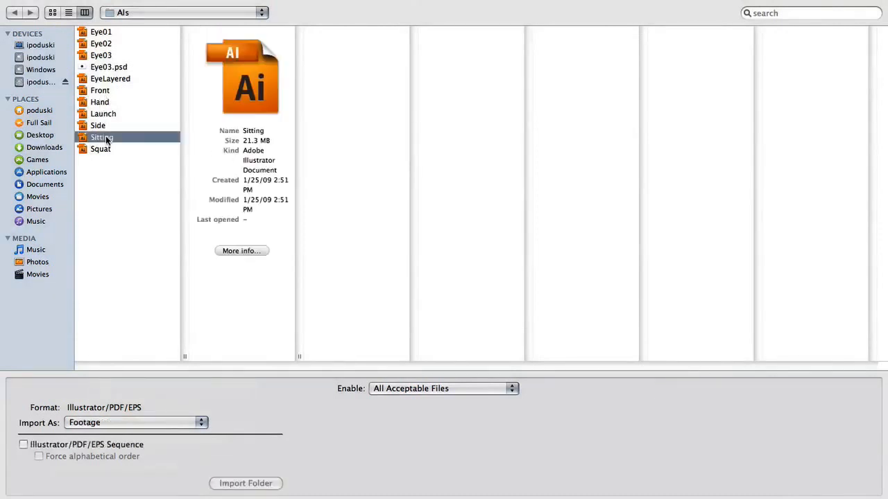
click(130, 416)
click(127, 435)
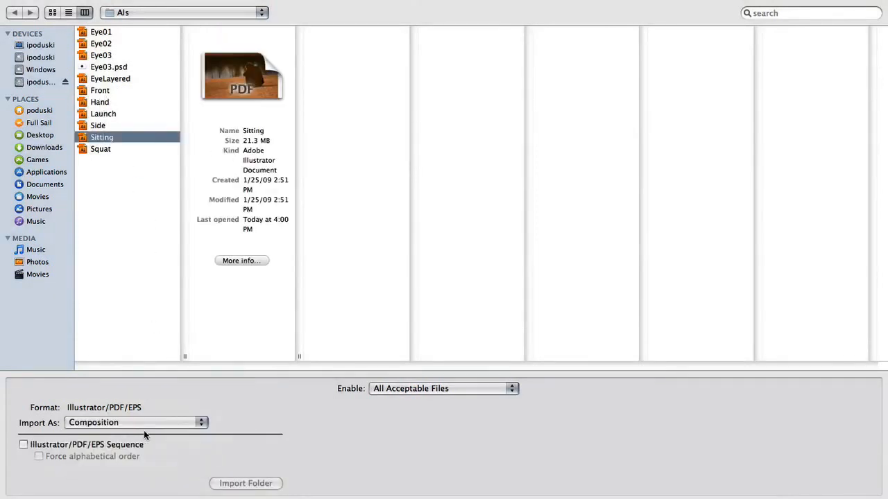
click(740, 498)
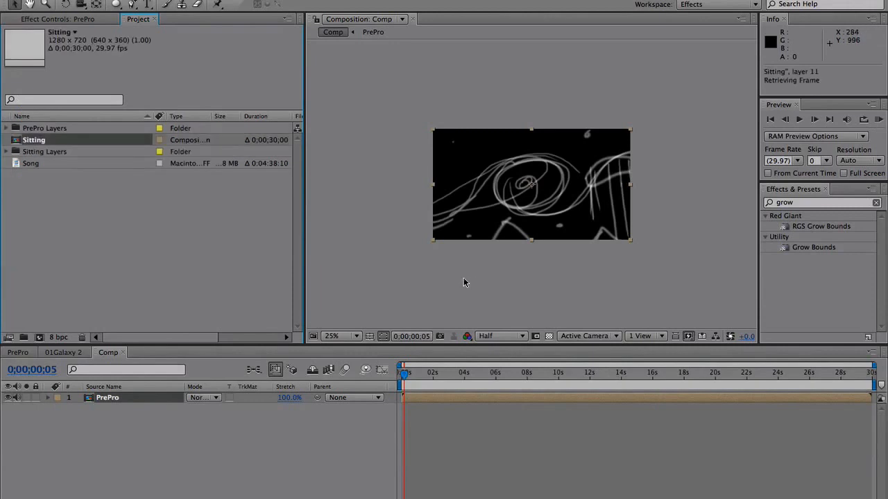
double_click(33, 141)
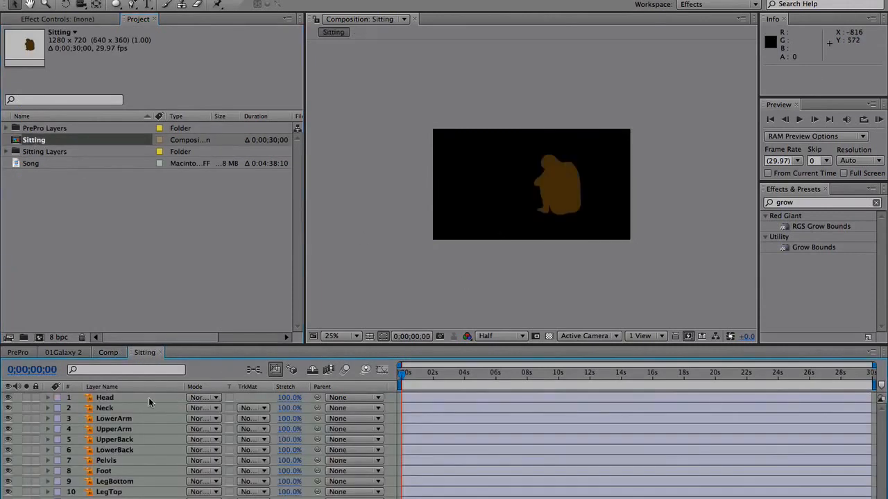
Select the Sitting comp's layers one after another to examine their bounding boxes and anchor points
click(112, 398)
click(109, 419)
click(108, 440)
click(106, 461)
click(106, 471)
click(109, 482)
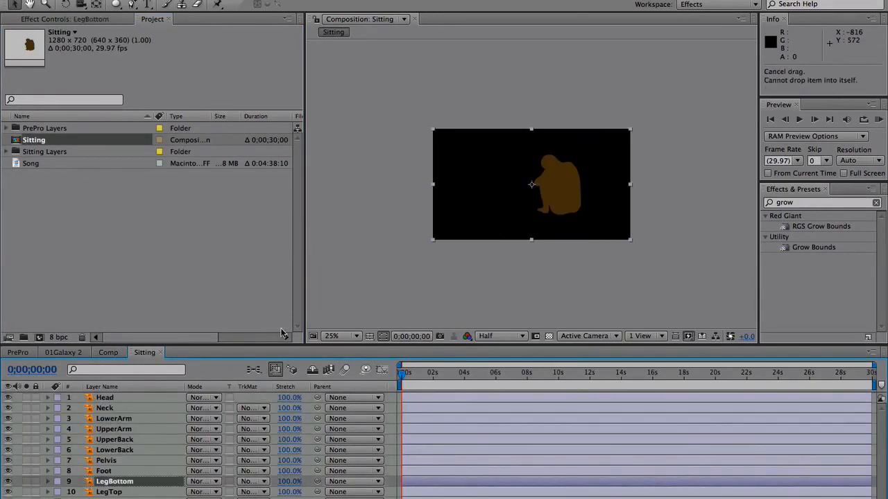
click(409, 116)
click(487, 175)
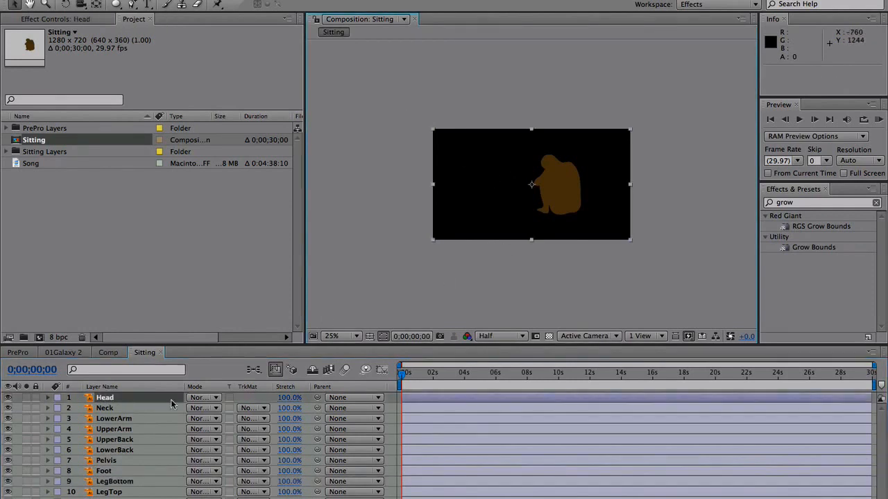
click(136, 420)
click(130, 440)
click(125, 461)
click(122, 472)
click(122, 491)
click(123, 498)
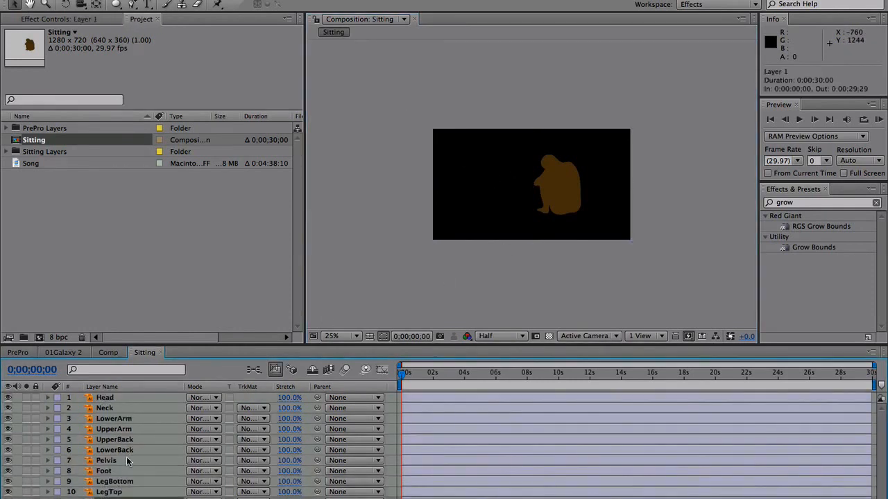
click(130, 428)
key(z)
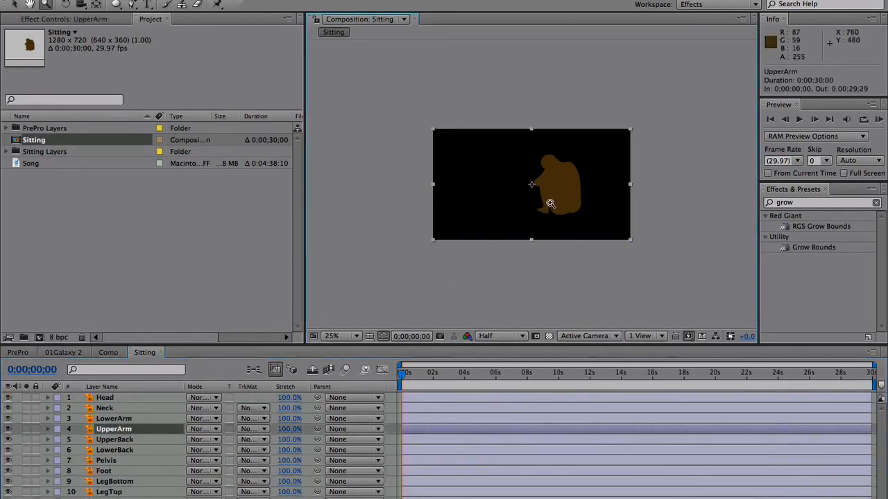
click(534, 195)
drag(541, 192, 553, 288)
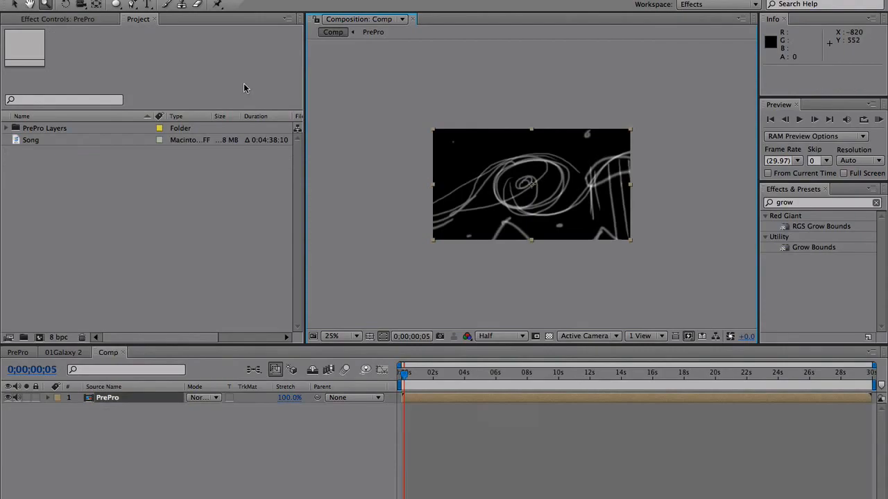
Import the Sitting Illustrator file as Composition - Cropped Layers and open the Sitting comp
click(115, 1)
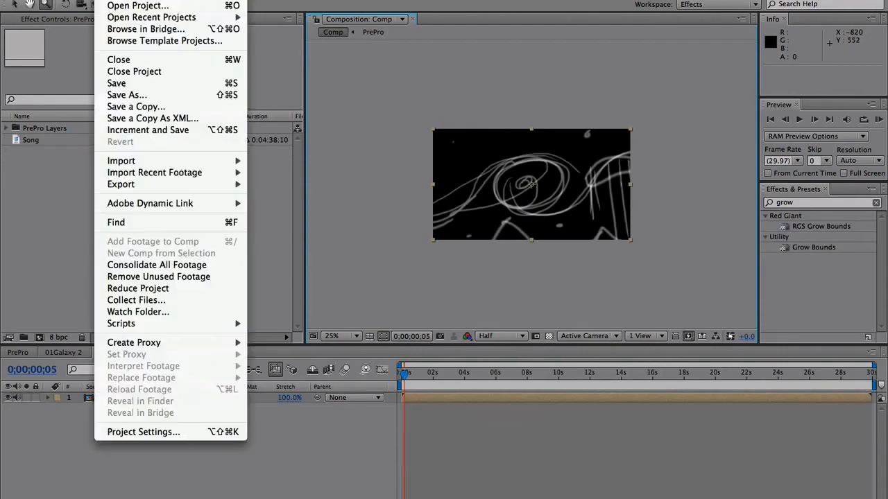
mouse_move(158, 161)
click(261, 161)
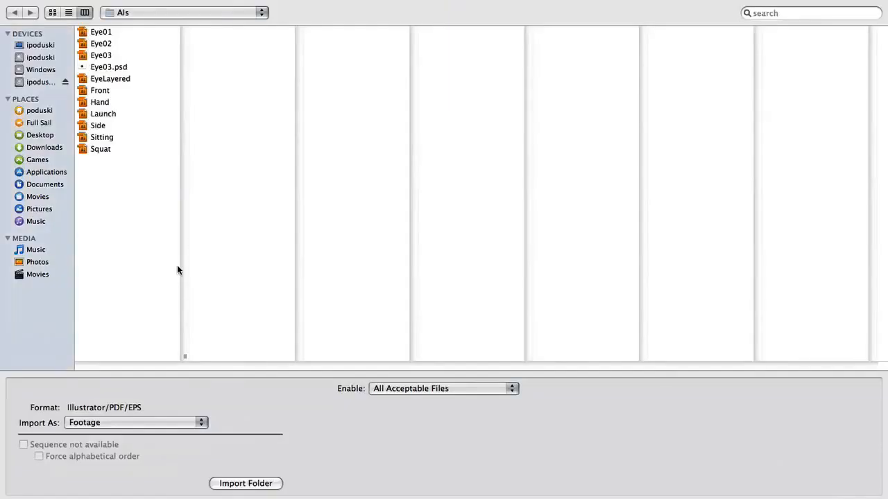
click(102, 139)
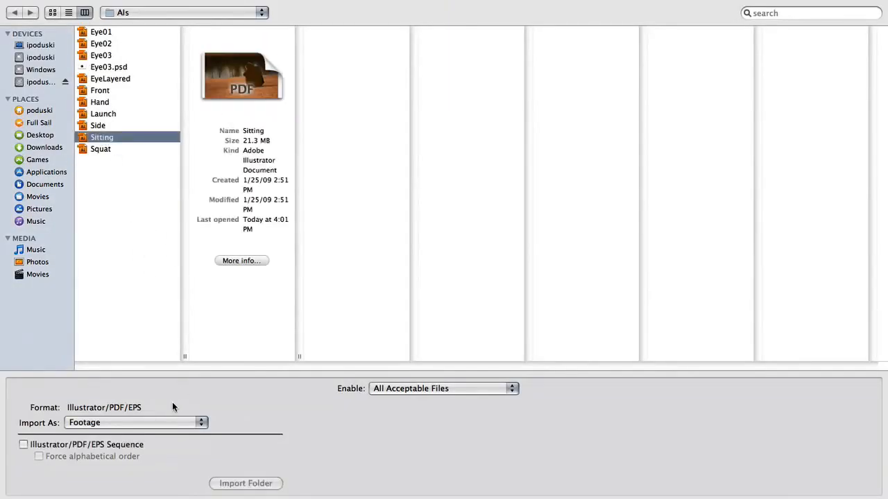
click(162, 421)
click(187, 447)
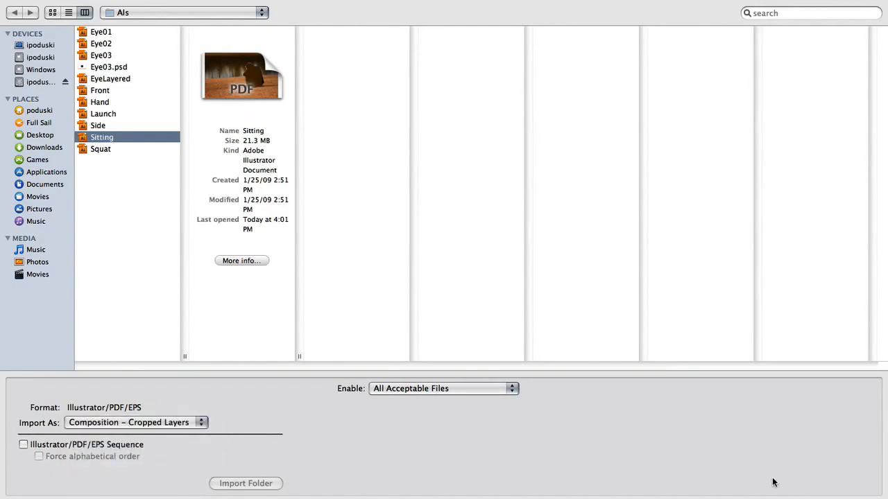
click(848, 498)
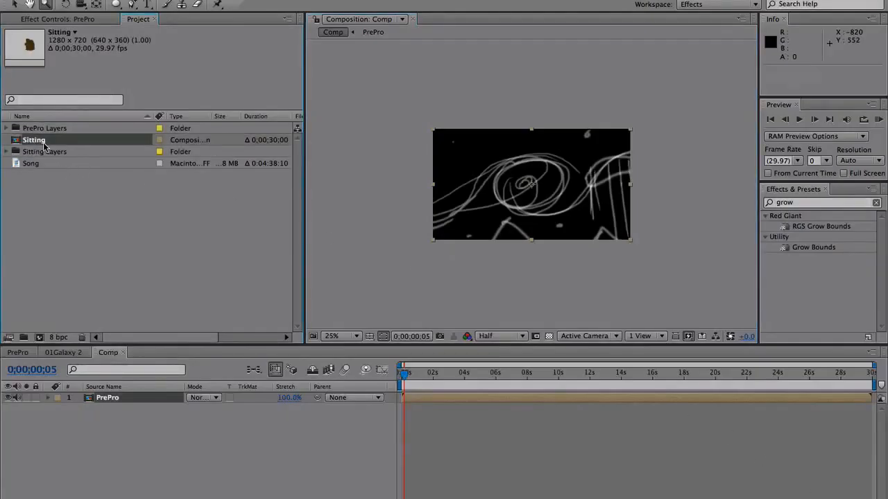
double_click(42, 141)
Go through the cropped body-part layers to examine each one's bounds and anchor point, ending with nothing selected
click(106, 398)
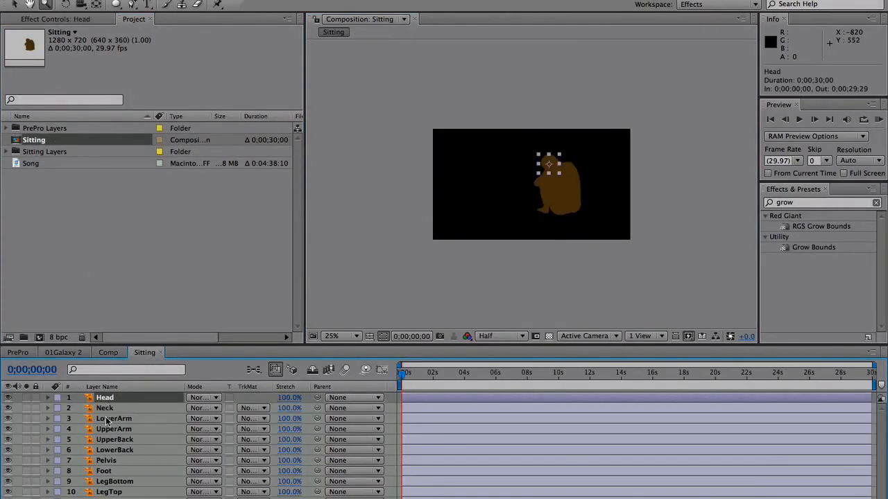
click(107, 418)
click(110, 439)
click(106, 461)
click(104, 471)
click(109, 491)
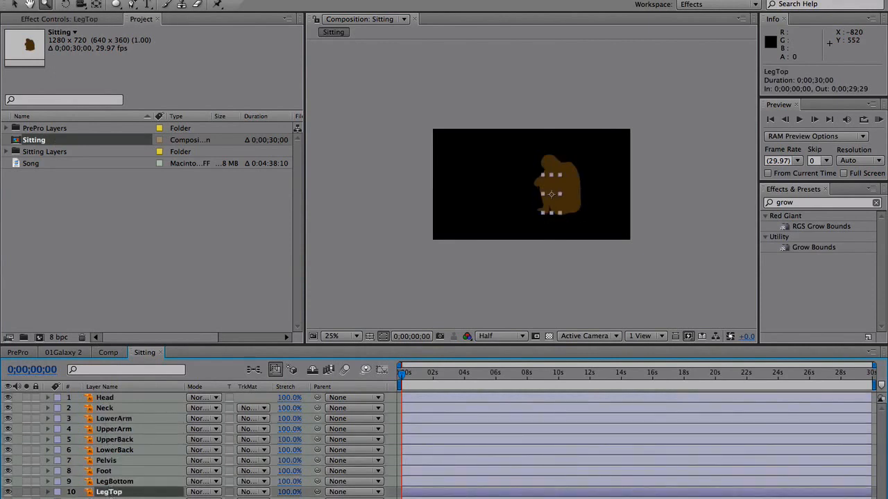
click(106, 460)
click(113, 429)
click(105, 398)
click(114, 450)
click(108, 461)
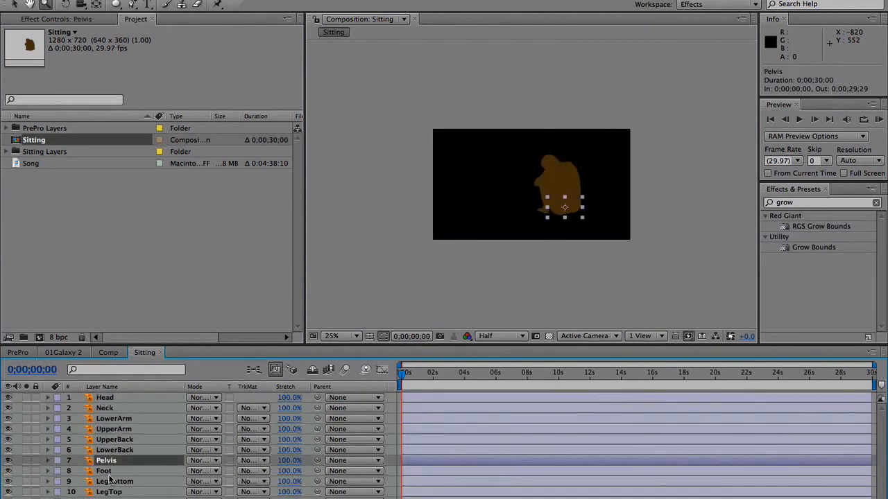
click(109, 492)
click(111, 498)
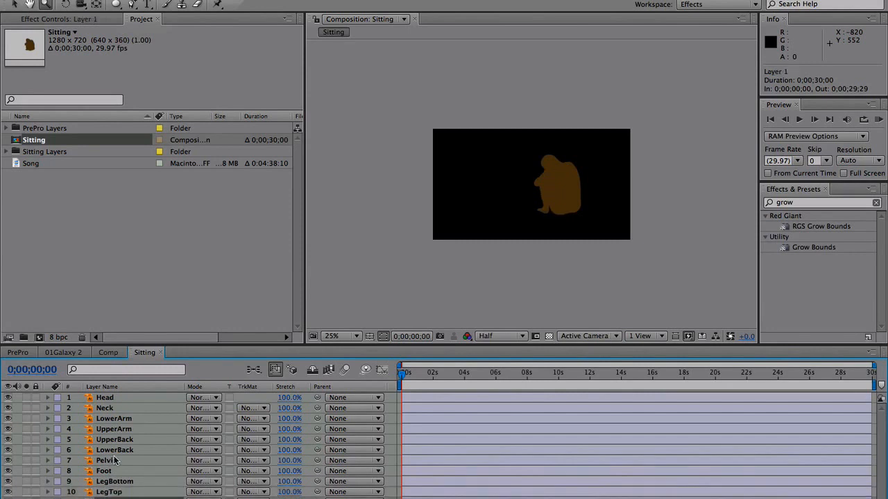
key(super+shift+a)
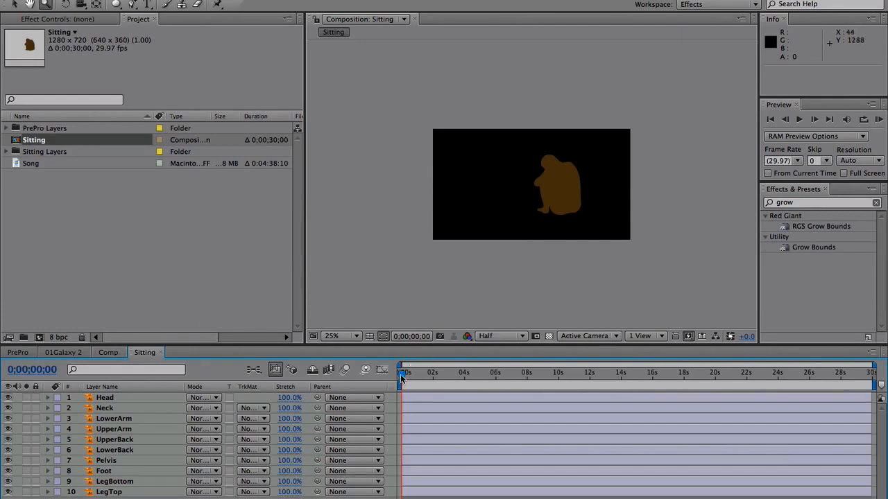
Set the opacity of all ten body-part layers from Head to LegTop to 56%, ending with them collapsed and deselected
mouse_move(401, 376)
mouse_down()
mouse_move(528, 376)
mouse_move(406, 369)
mouse_move(551, 375)
mouse_move(402, 374)
mouse_up()
click(114, 401)
shift+click(112, 491)
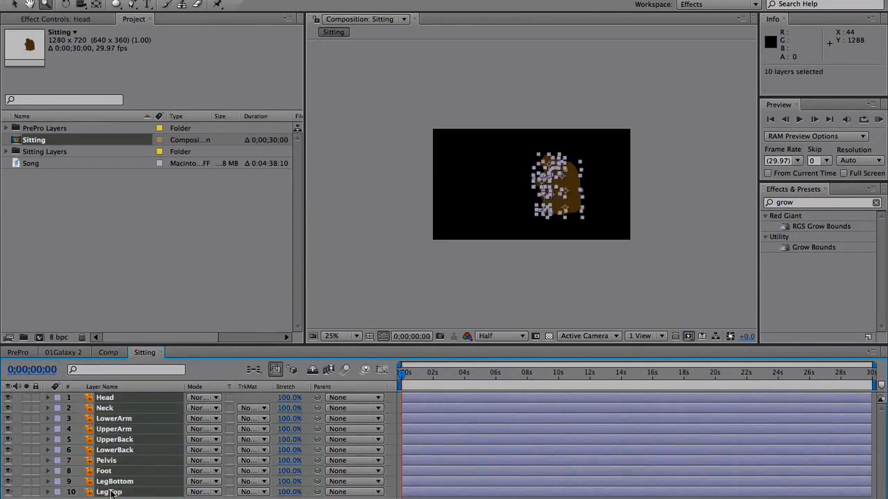
click(500, 273)
drag(579, 115, 495, 254)
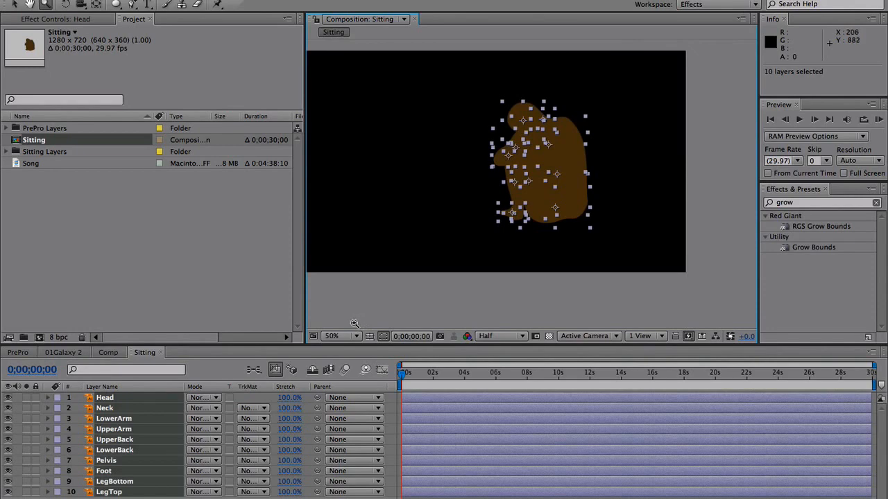
key(t)
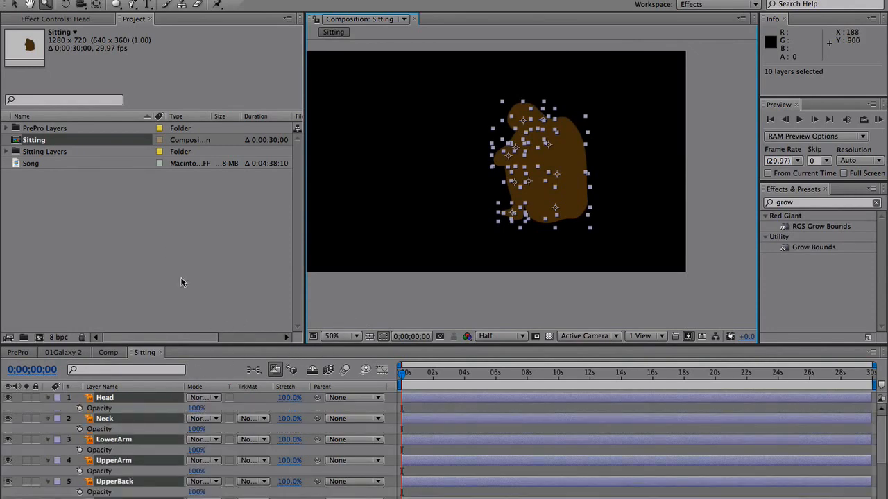
drag(196, 406, 193, 409)
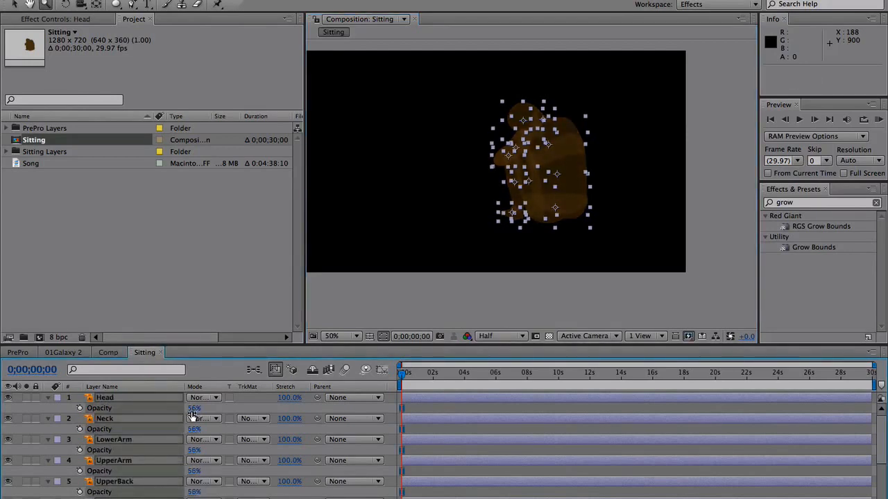
key(t)
key(F2)
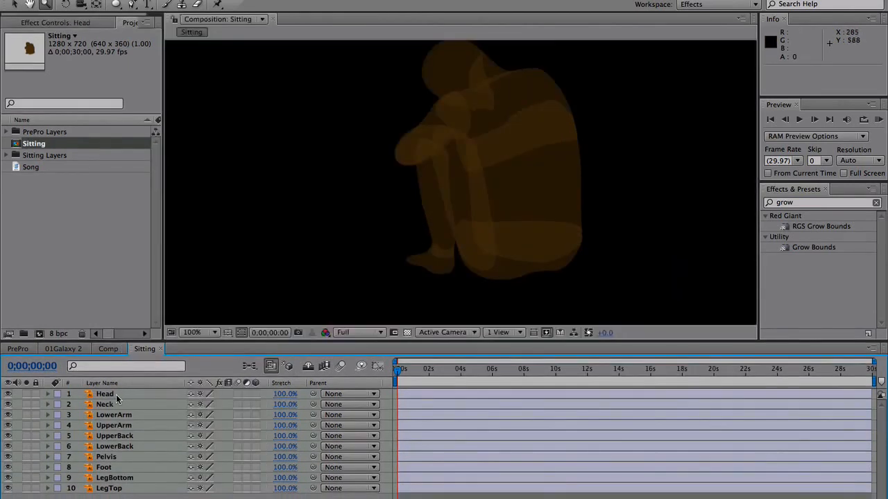
Try rotating the Head layer around its centred anchor point
click(118, 396)
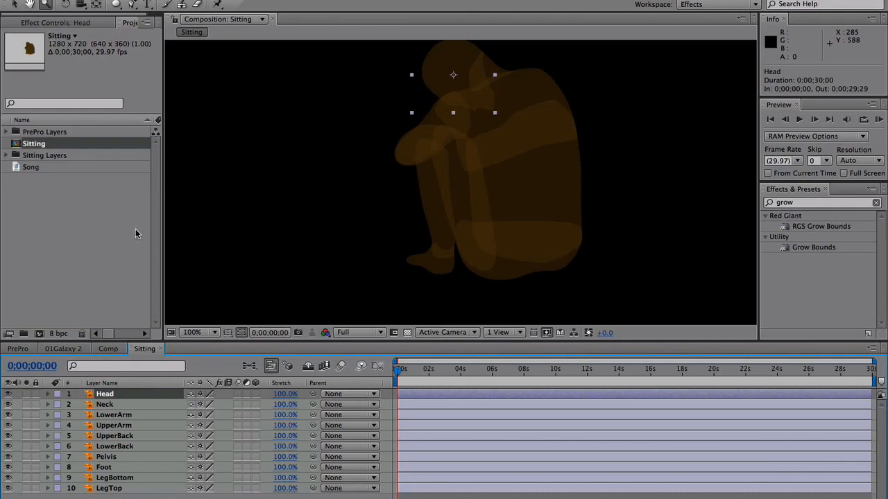
key(w)
drag(419, 168, 408, 187)
key(w)
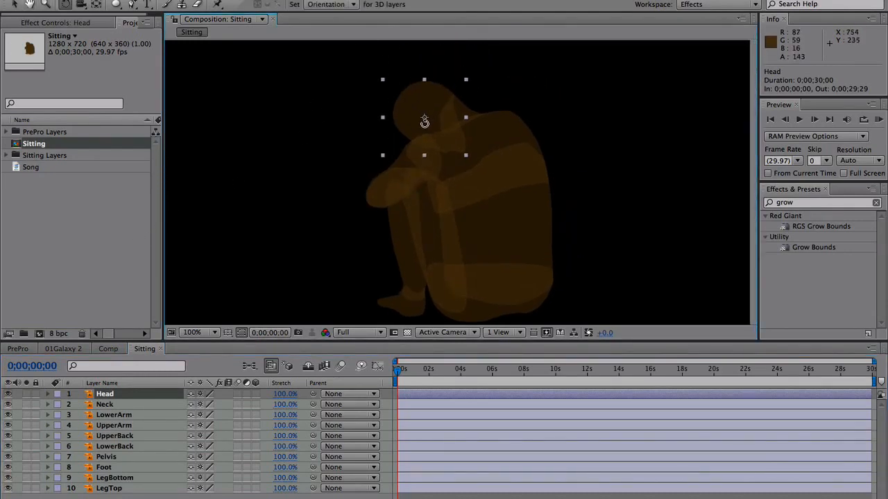
click(378, 120)
drag(407, 104, 368, 115)
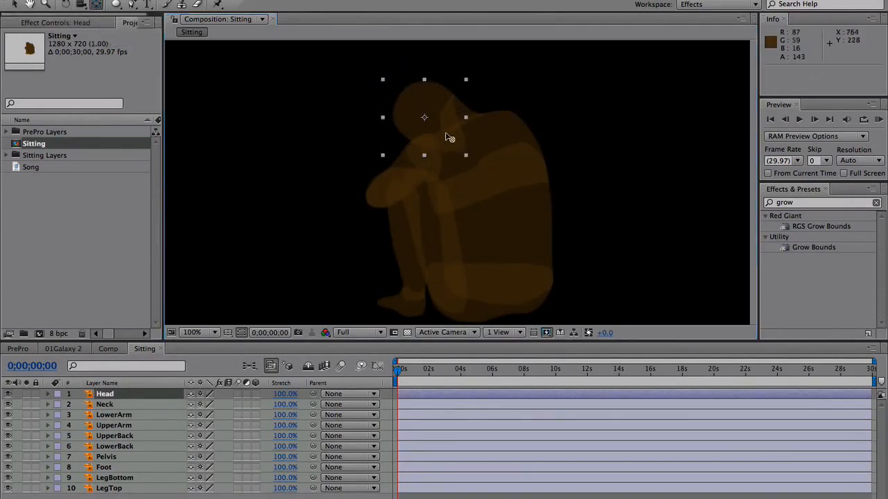
Move the Head layer's anchor point to the back of the head where it meets the neck, and reveal its Rotation property
key(y)
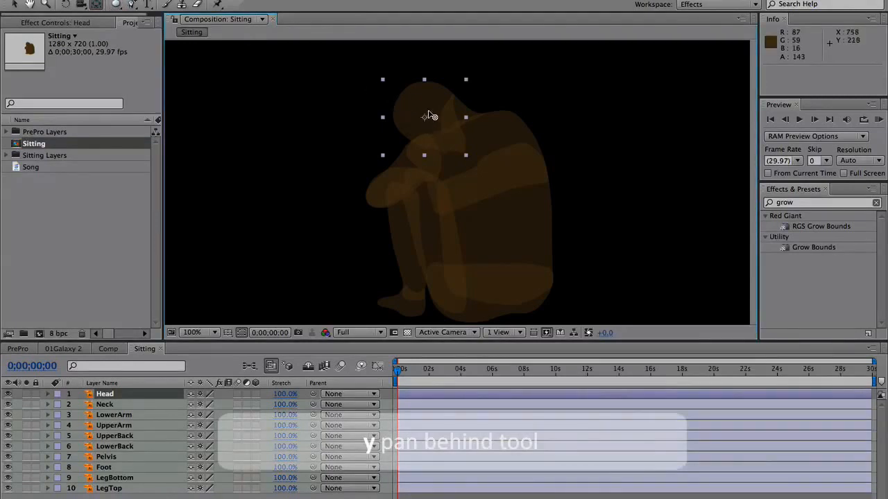
drag(426, 116, 449, 107)
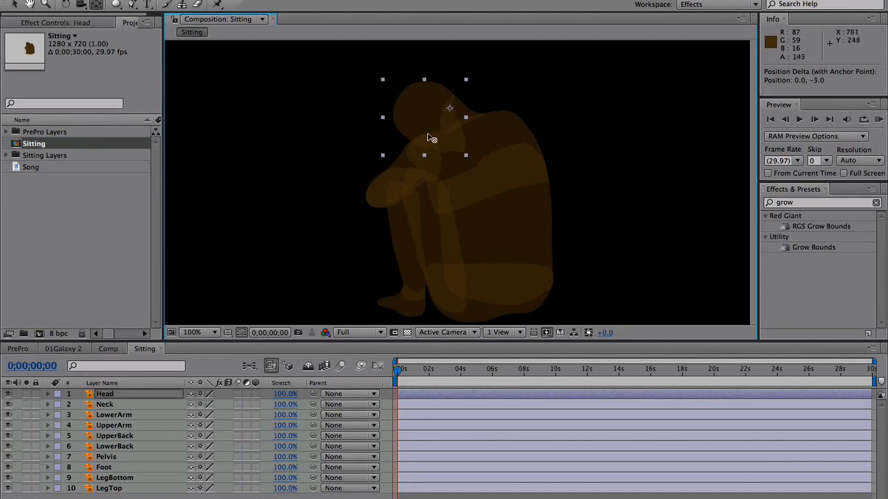
key(r)
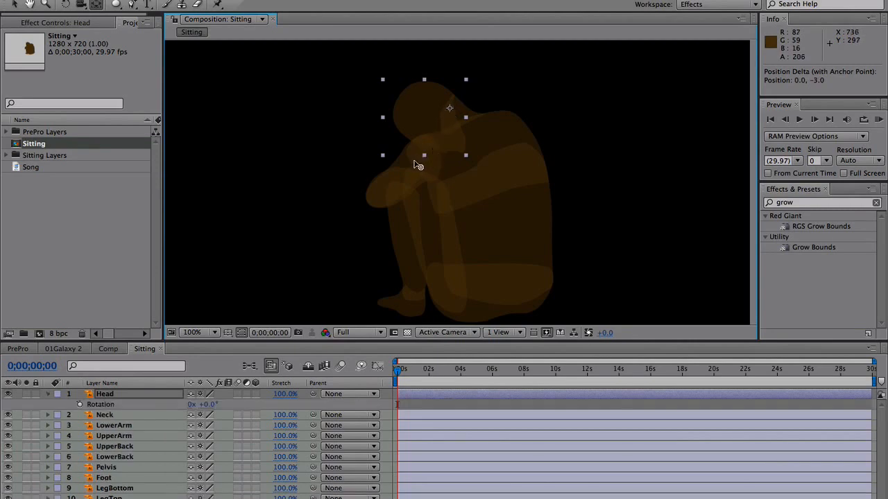
Try rotating the Head layer around its relocated anchor point at the neck, and undo the rotation
key(w)
drag(421, 115, 446, 106)
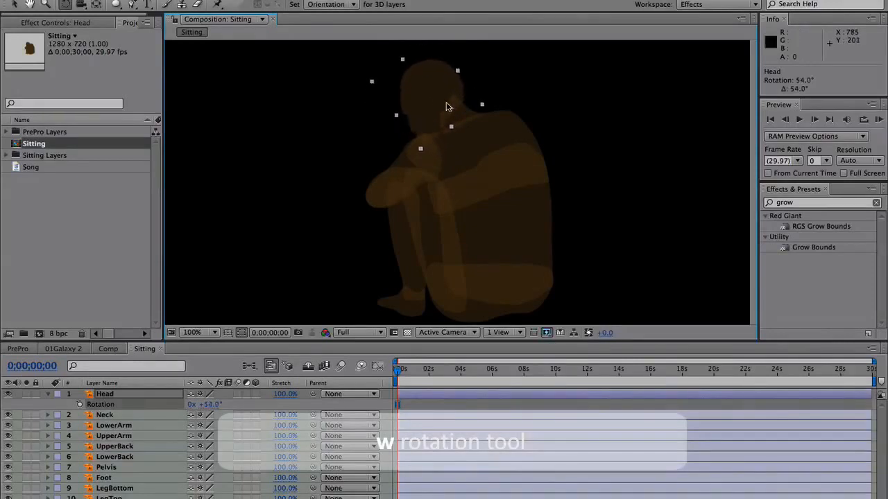
key(ctrl+z)
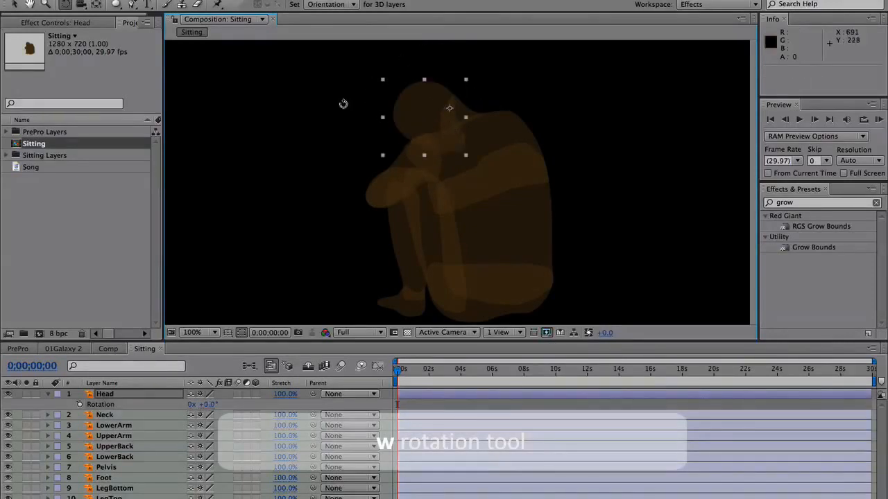
Move the Neck layer's anchor point slightly toward the base of the neck, and select the LowerArm layer
click(97, 5)
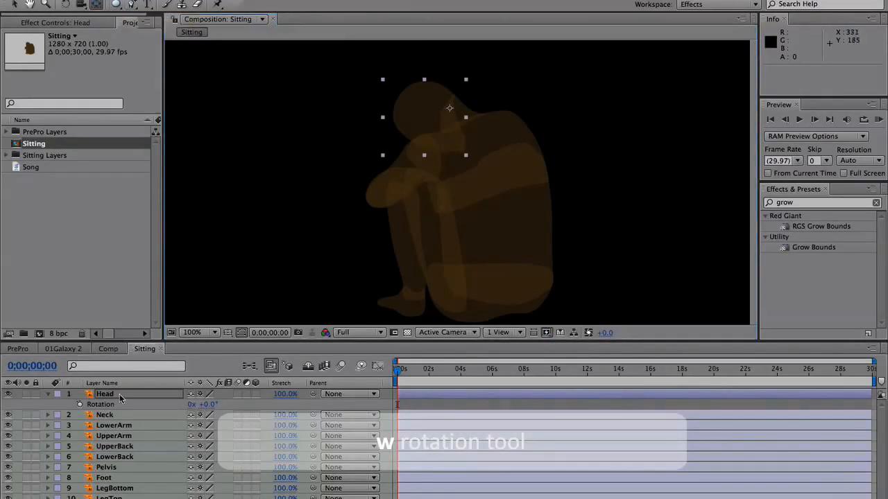
click(111, 416)
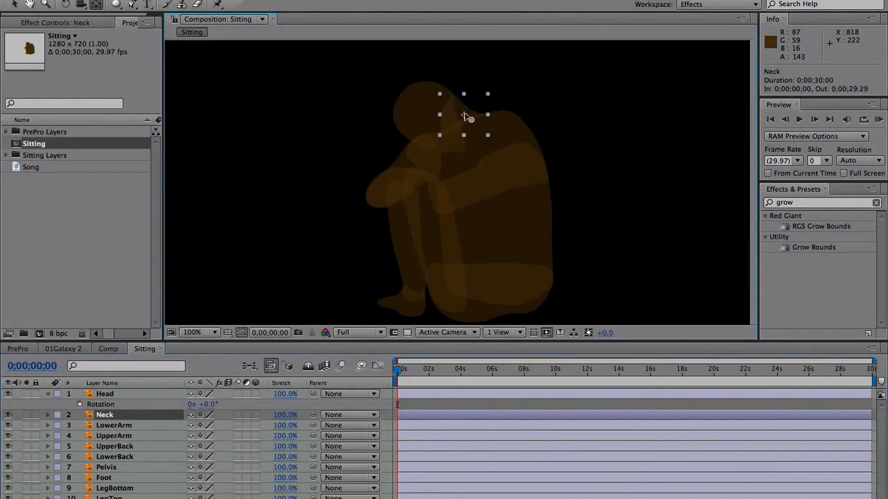
drag(466, 116, 470, 123)
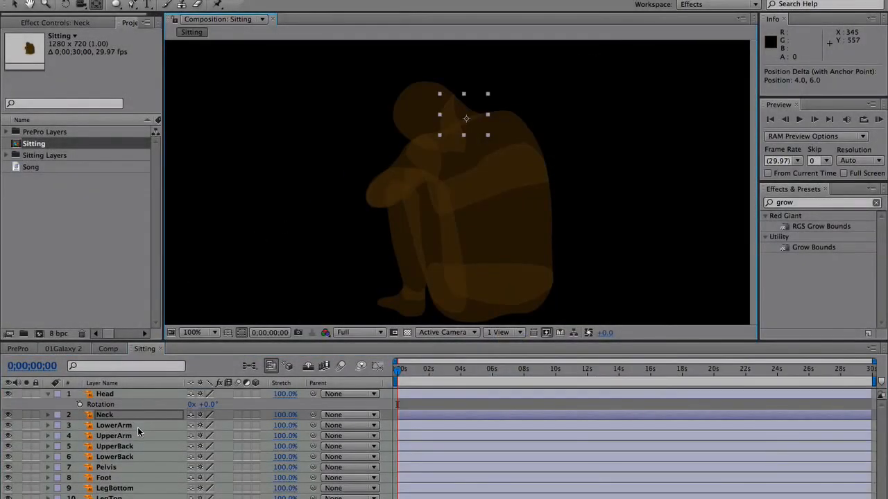
click(138, 428)
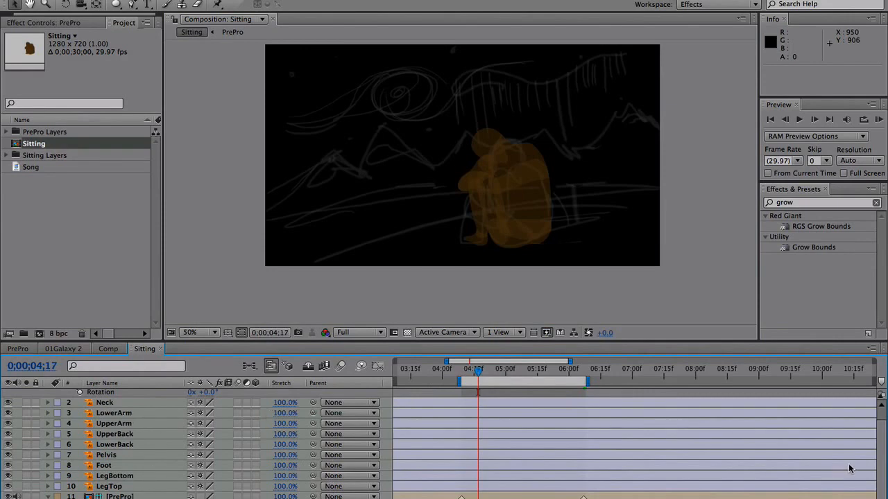
Collapse the Head layer's Rotation property, and parent Head to Neck and Neck to UpperBack
scroll(880, 444, up, 2)
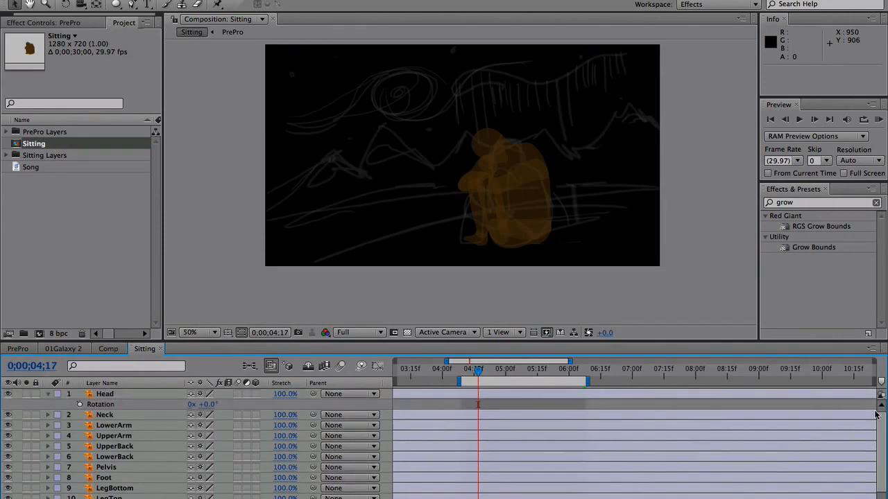
click(107, 394)
key(r)
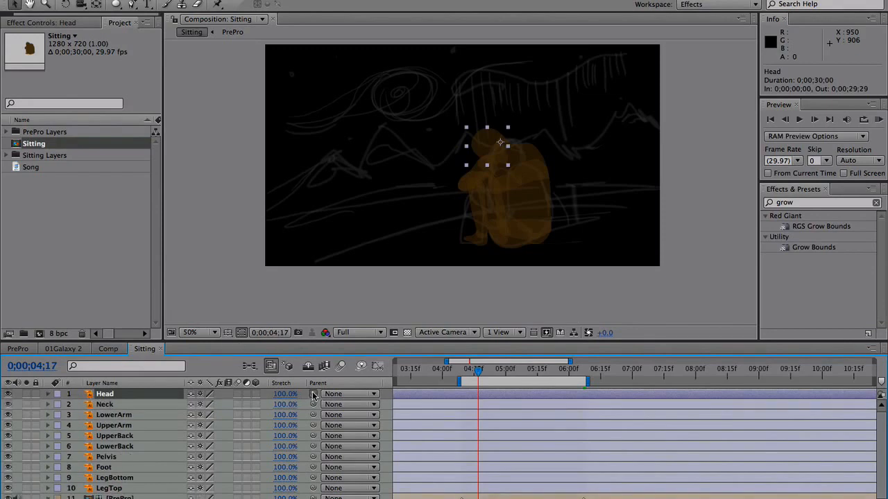
drag(292, 390, 116, 406)
click(111, 404)
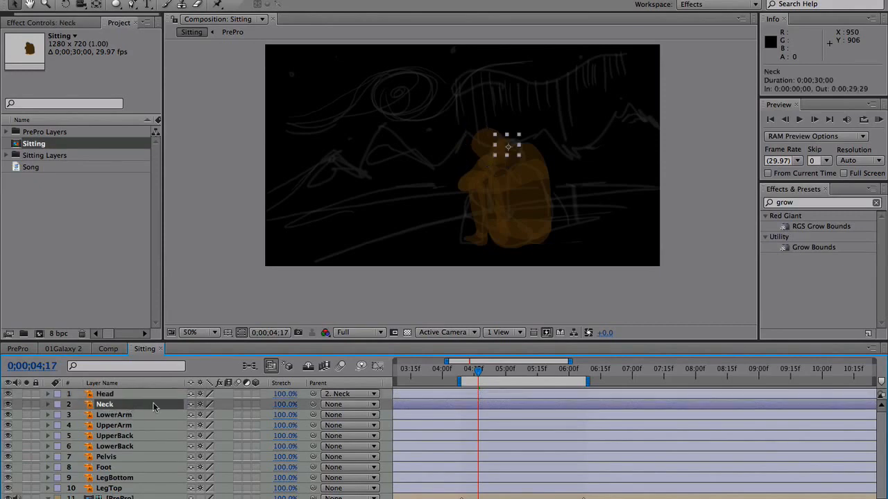
drag(291, 404, 138, 436)
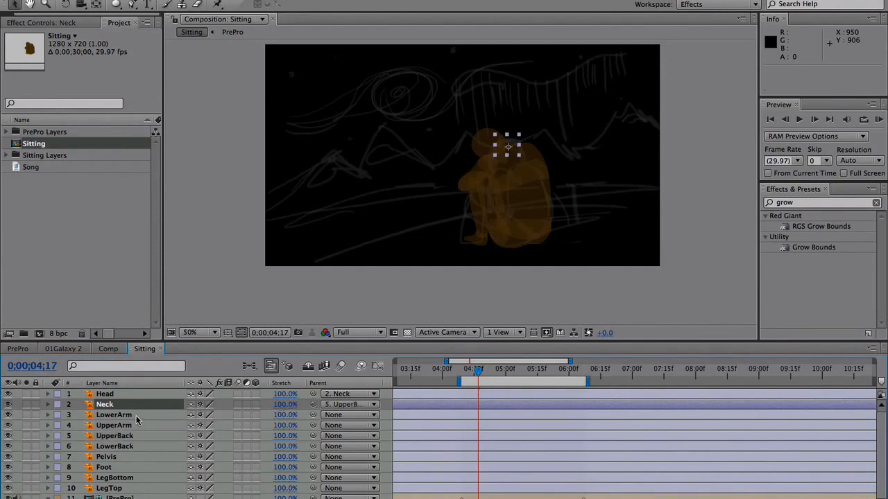
Parent the LowerArm layer to UpperArm and the UpperArm layer to UpperBack
click(132, 416)
drag(314, 416, 165, 431)
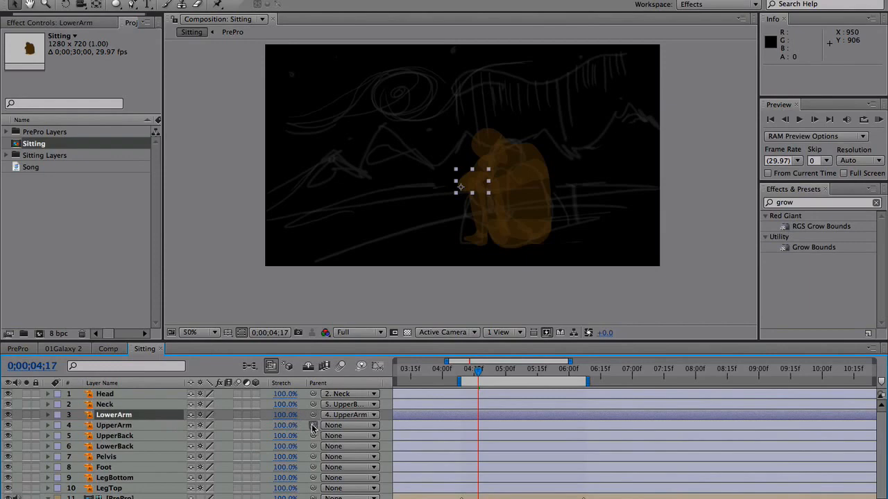
drag(312, 425, 119, 435)
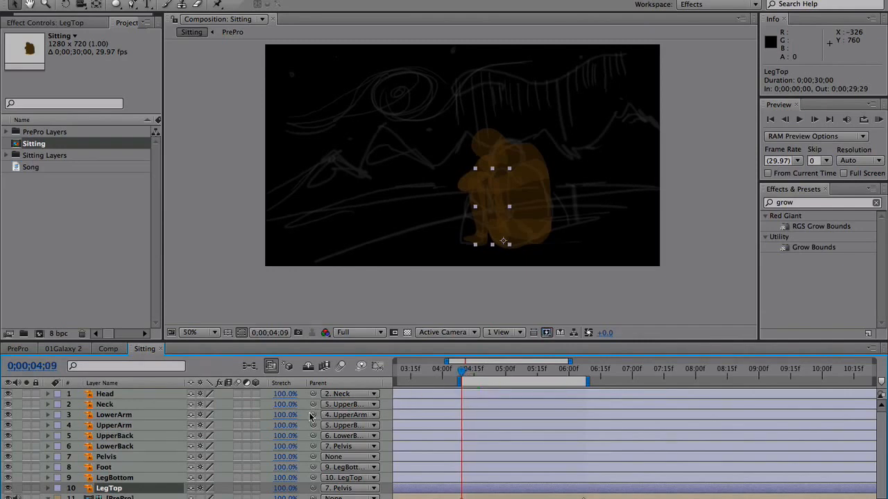
Reveal Rotation on the LegTop and LowerBack layers and start keyframing it at 0;00;04;09
key(r)
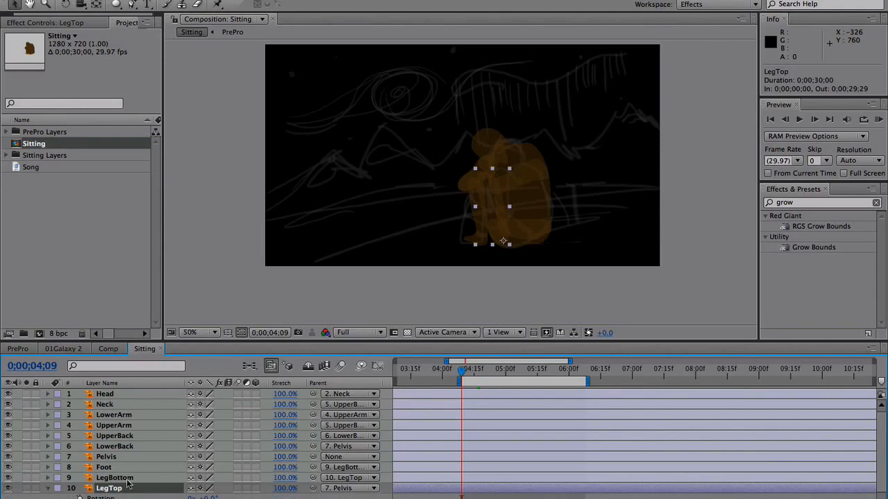
click(80, 497)
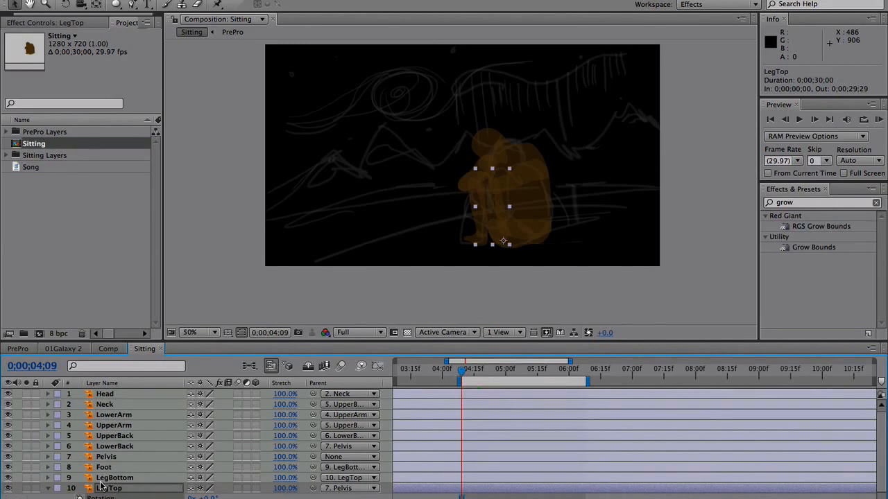
click(115, 449)
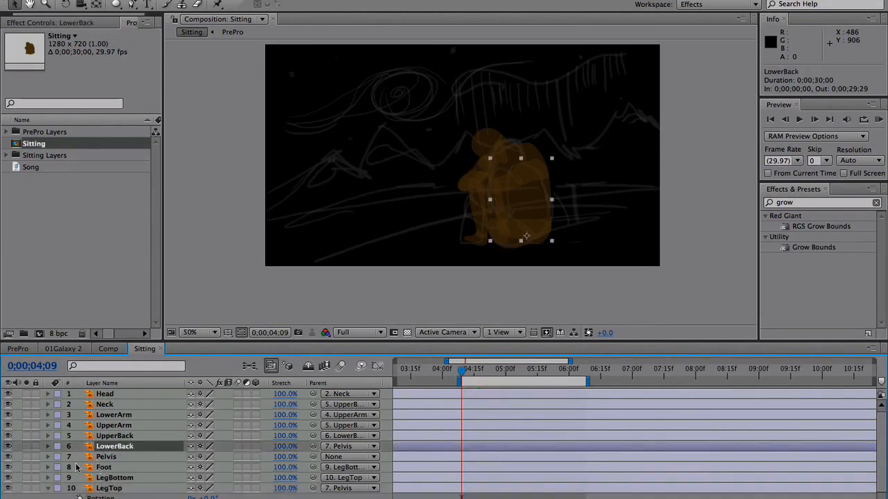
key(r)
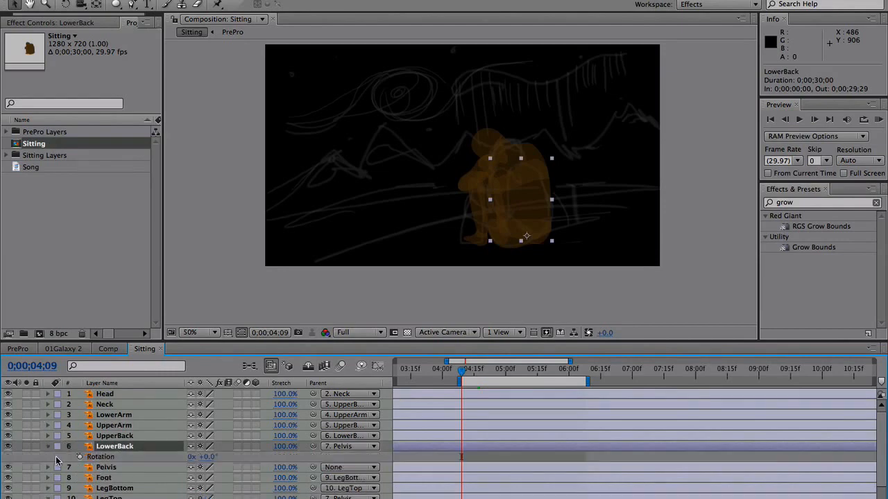
click(79, 457)
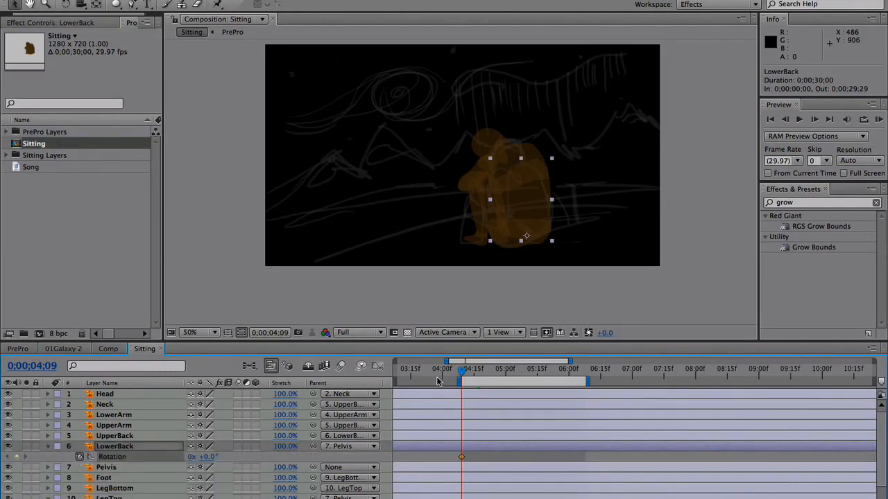
Rotate the LowerBack layer to about 4.1° at 0;00;06;07 so the figure starts straightening up
drag(459, 378, 582, 368)
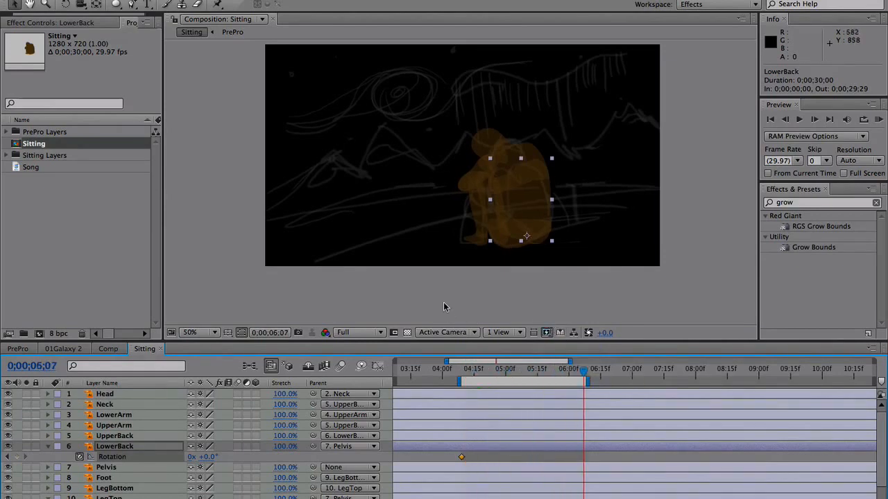
key(w)
mouse_move(495, 204)
mouse_down()
mouse_move(508, 200)
mouse_move(493, 200)
mouse_move(507, 200)
mouse_move(501, 208)
mouse_up()
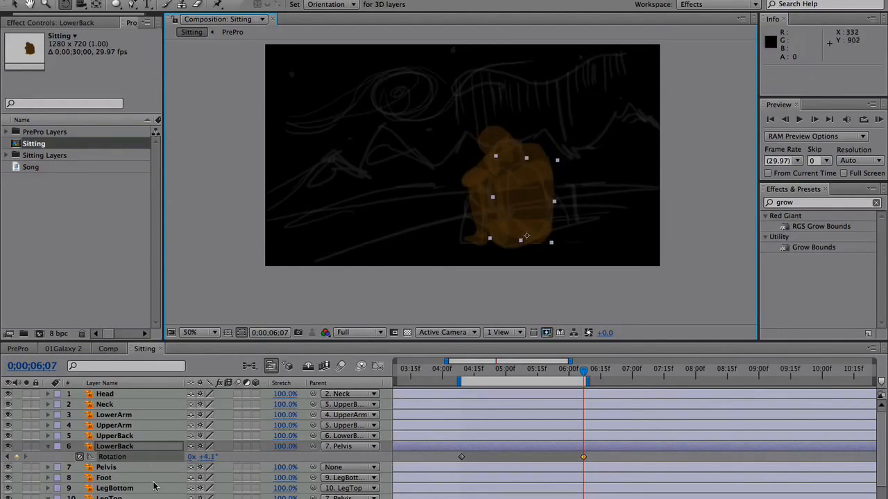
Check the rotated pose up close, and shift LowerBack's second Rotation keyframe earlier, to just before 0;00;06;00
key(z)
click(513, 199)
drag(480, 184, 494, 206)
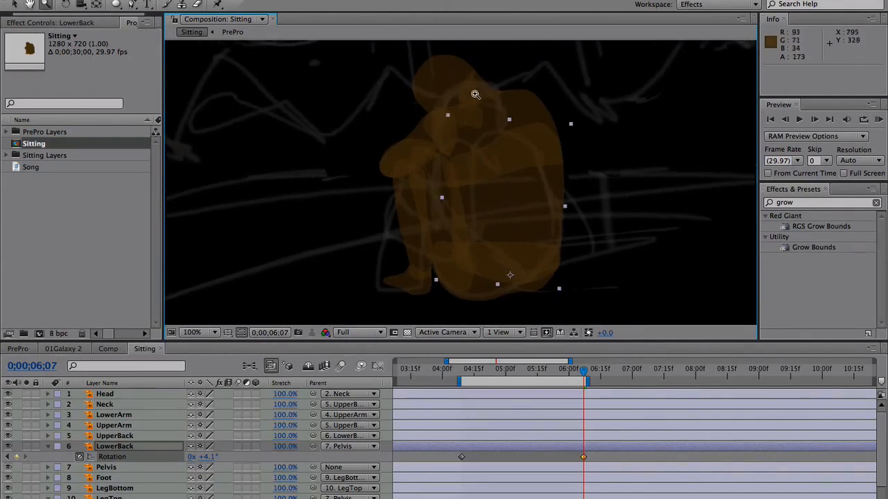
key(comma)
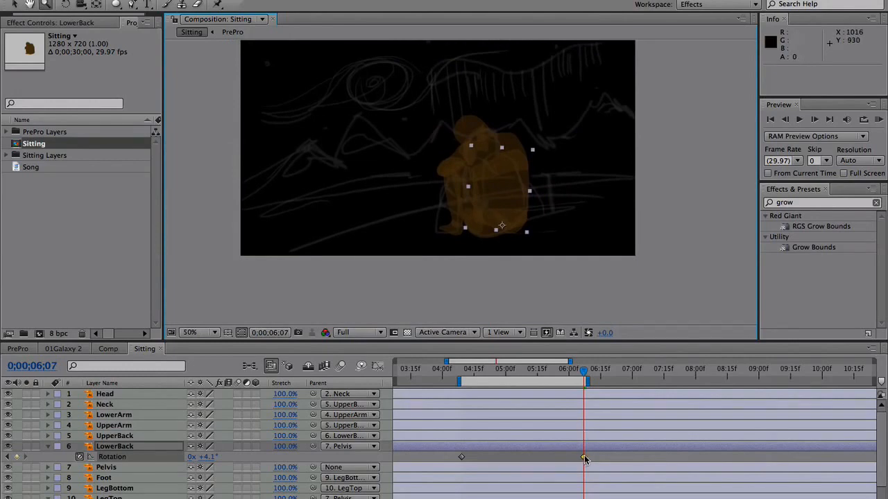
drag(585, 459, 563, 457)
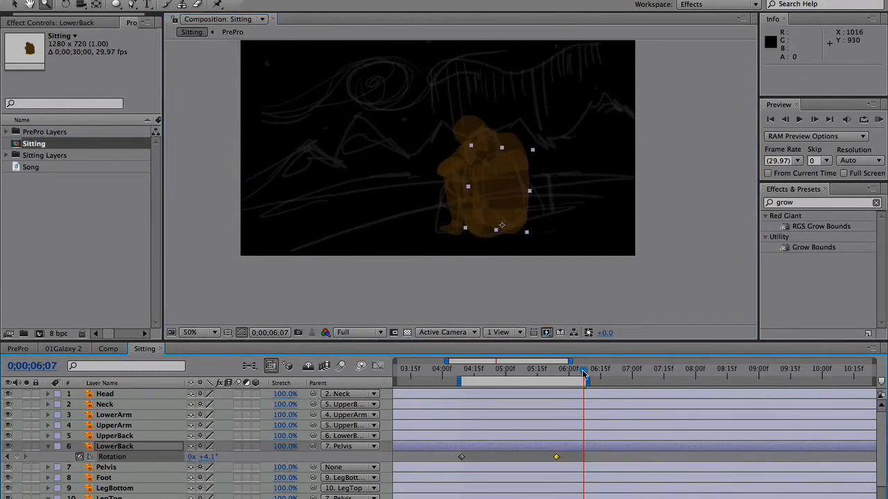
Keyframe the UpperBack layer's Rotation from 0° at 0;00;05;00 to 14° at 0;00;06;00
drag(583, 371, 505, 372)
click(115, 436)
key(r)
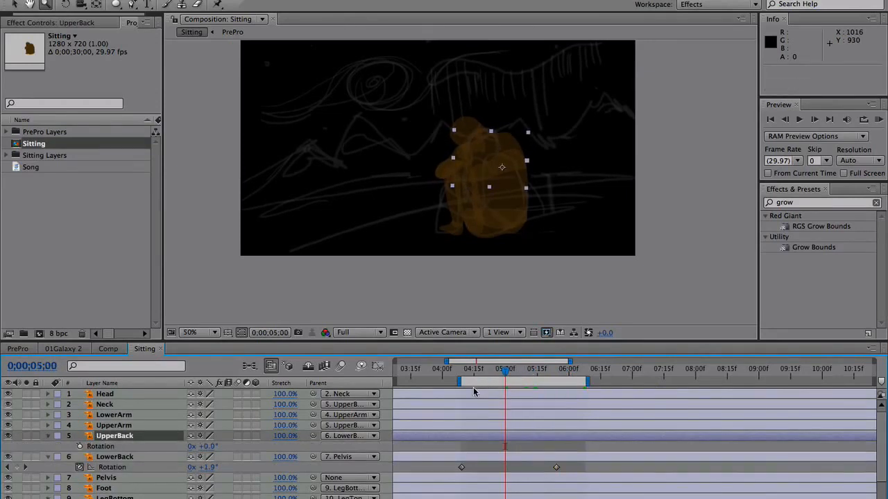
click(80, 446)
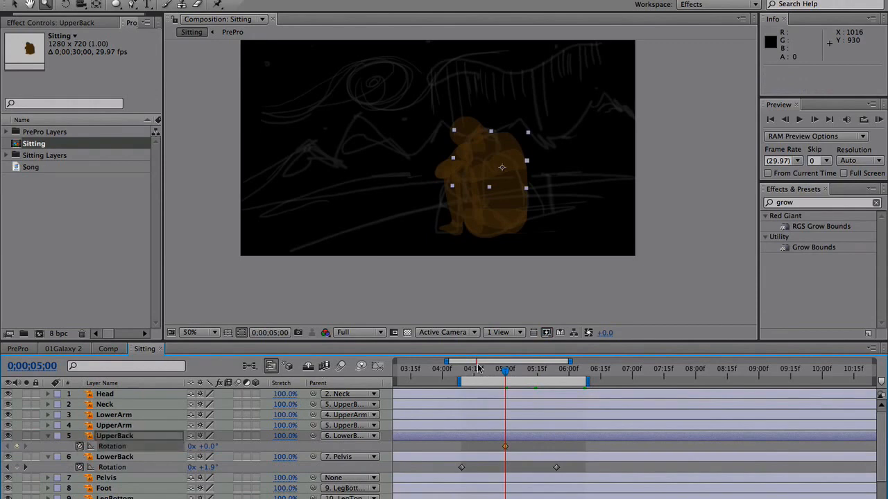
drag(505, 371, 567, 369)
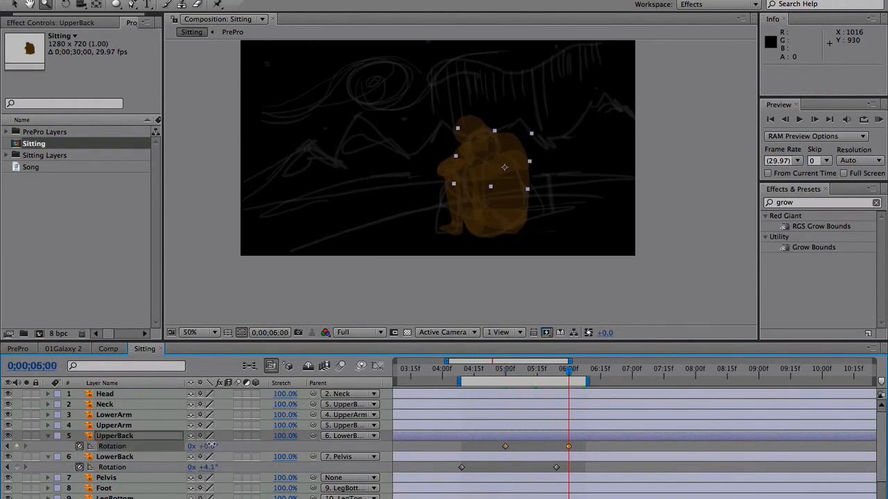
drag(210, 446, 216, 445)
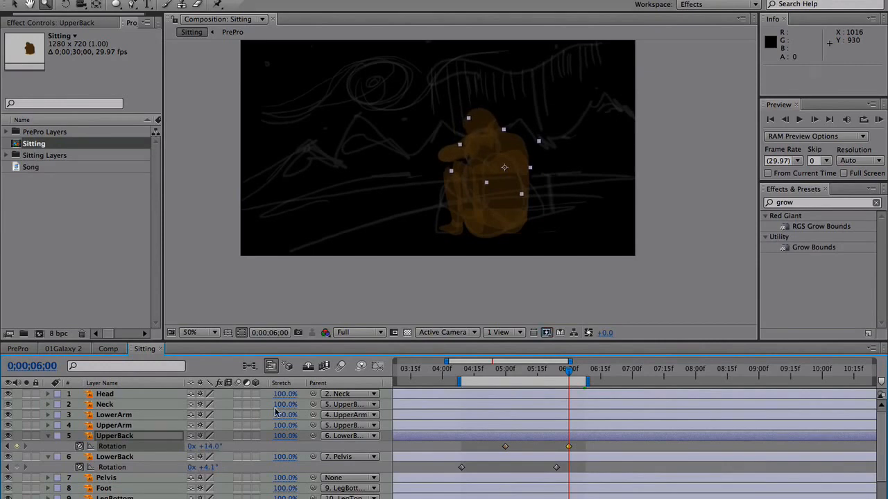
Keyframe the Neck layer's Rotation from 0° at 0;00;05;07 to about 25.1° at 0;00;06;03
click(111, 405)
drag(568, 370, 521, 370)
key(r)
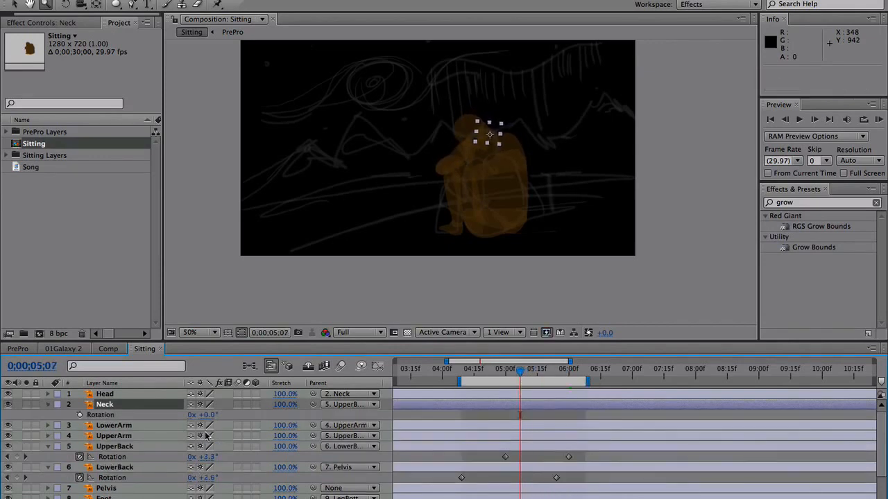
click(80, 414)
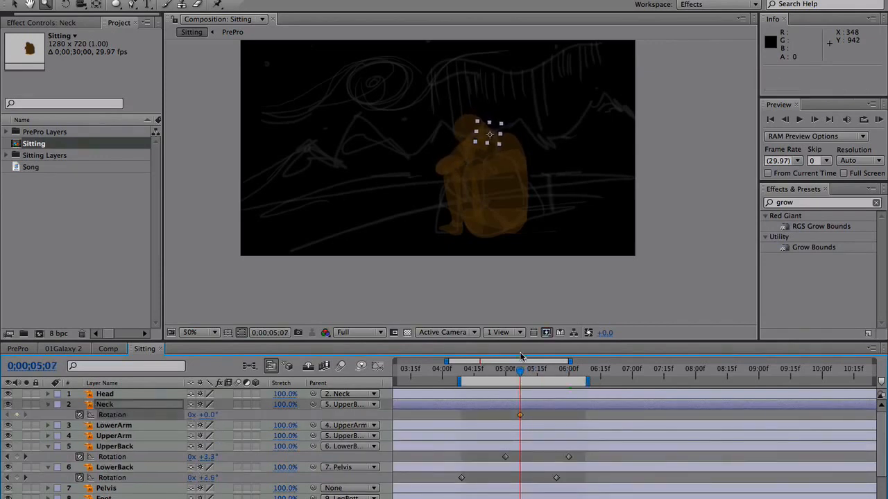
drag(523, 373, 574, 364)
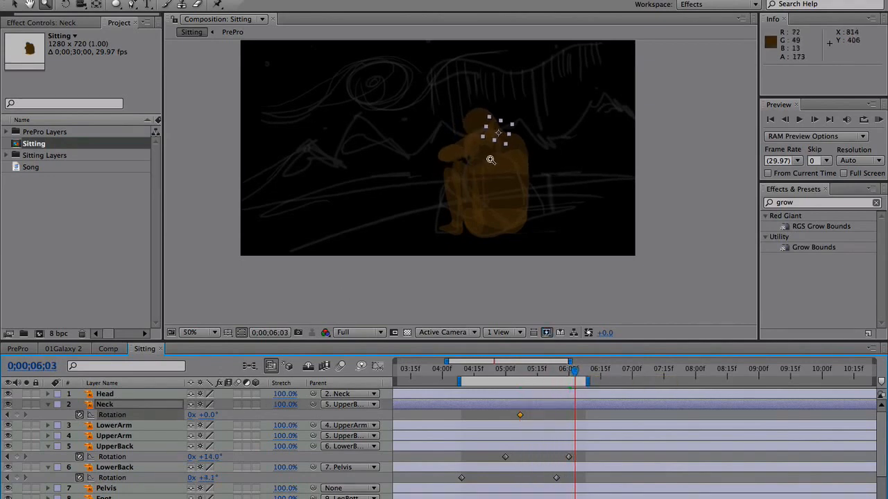
key(w)
drag(500, 141, 503, 152)
Keyframe the Head layer's Rotation from 0° at 0;00;05;10 to 39° at 0;00;06;05, and play the motion from the start of the work area
click(142, 394)
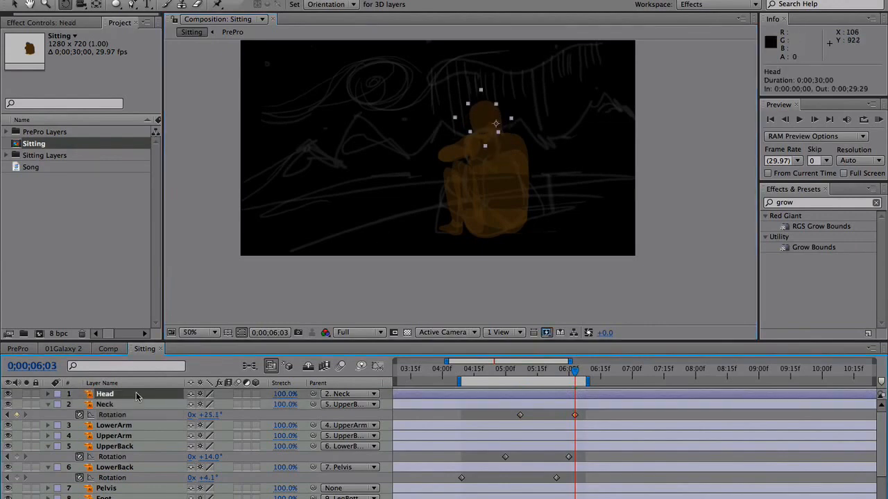
key(r)
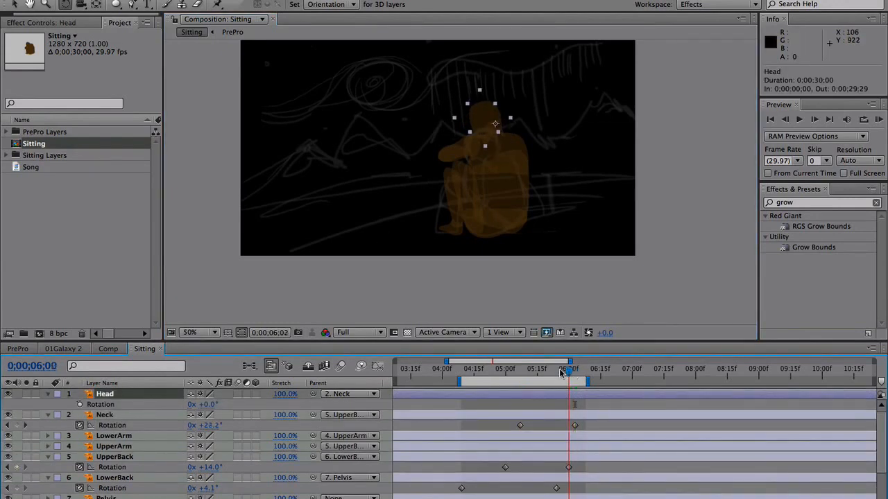
drag(559, 368, 527, 370)
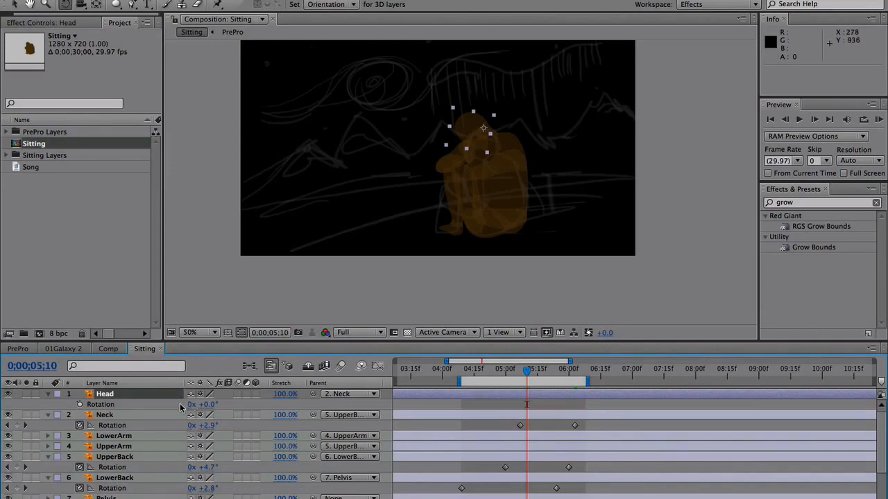
click(78, 405)
drag(527, 372, 579, 369)
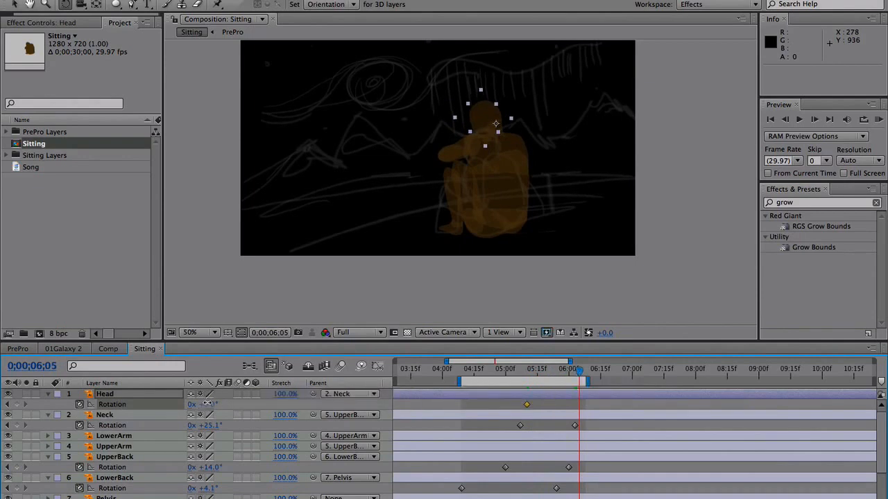
drag(206, 403, 232, 401)
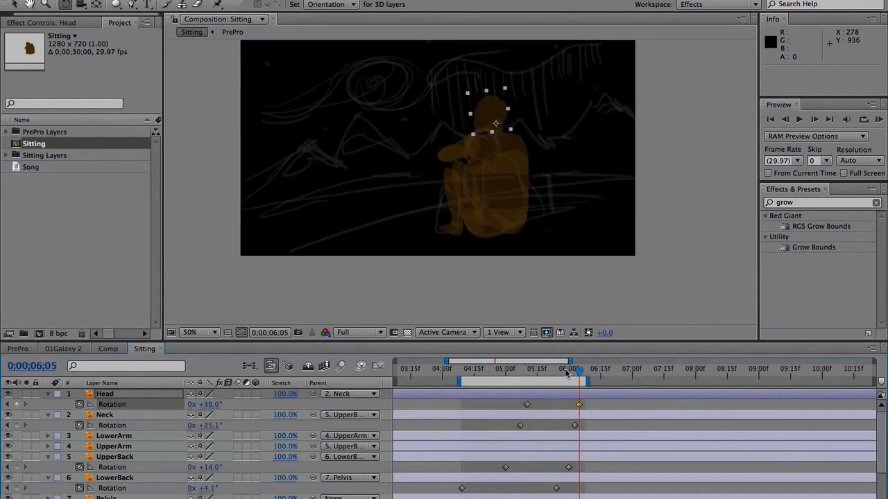
drag(576, 366, 457, 382)
key(space)
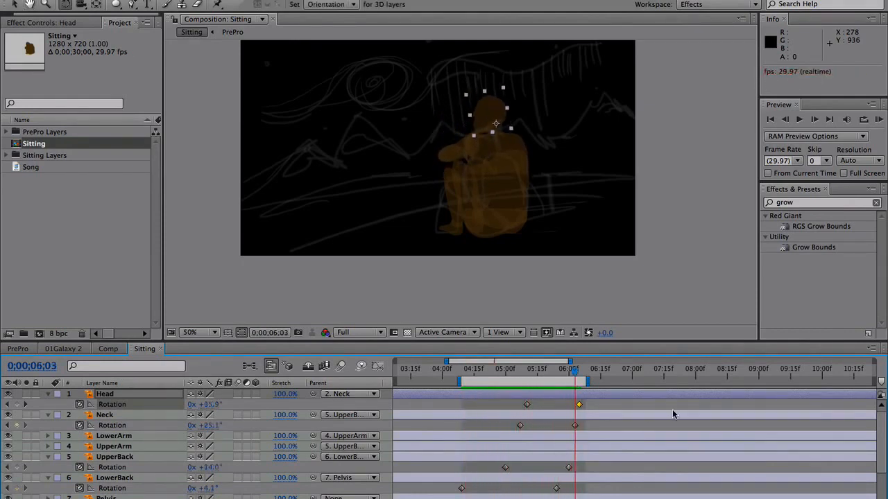
Apply Easy Ease to the Head, Neck, UpperBack and LowerBack Rotation keyframes, and shift LowerBack's first keyframe to about 0;00;04;23
drag(589, 400, 449, 491)
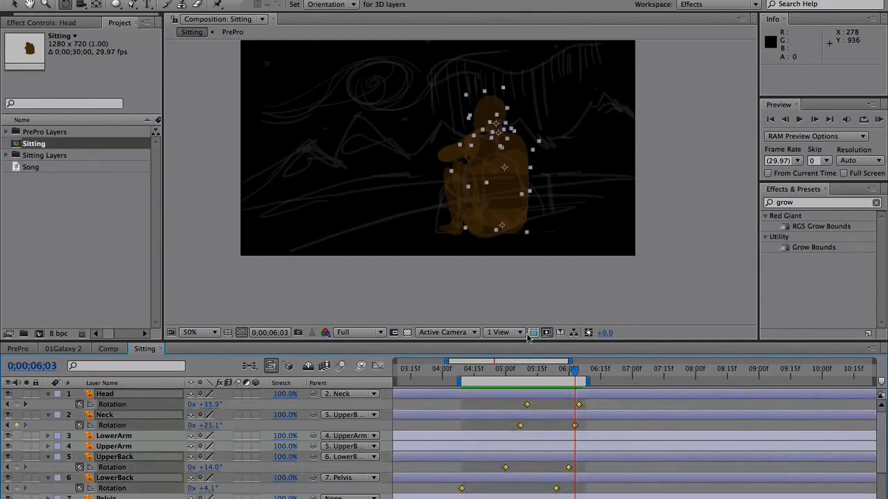
right_click(461, 489)
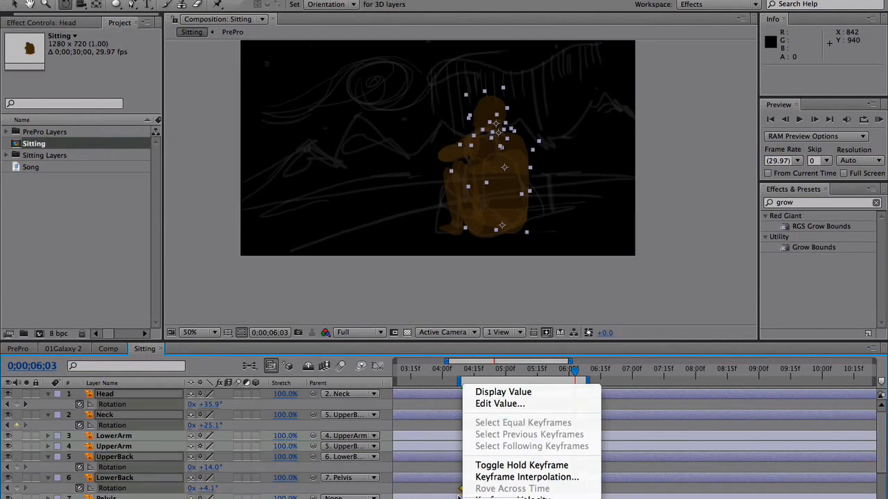
mouse_move(516, 498)
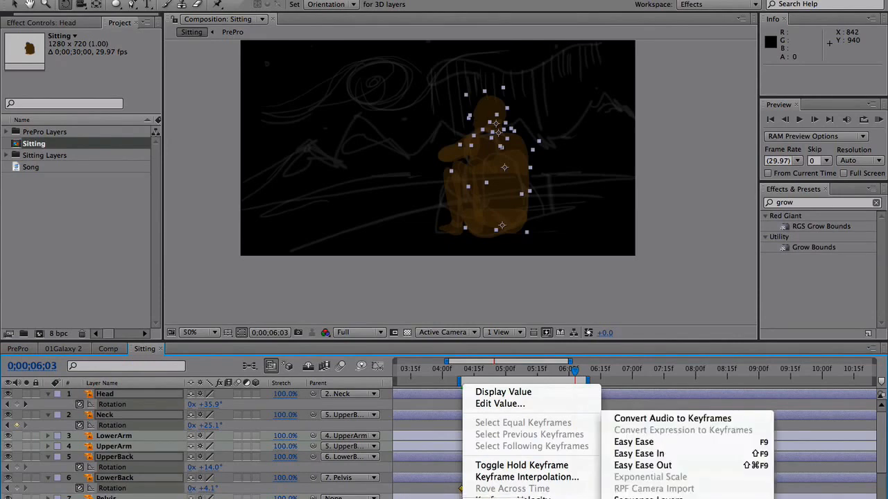
click(640, 442)
click(470, 370)
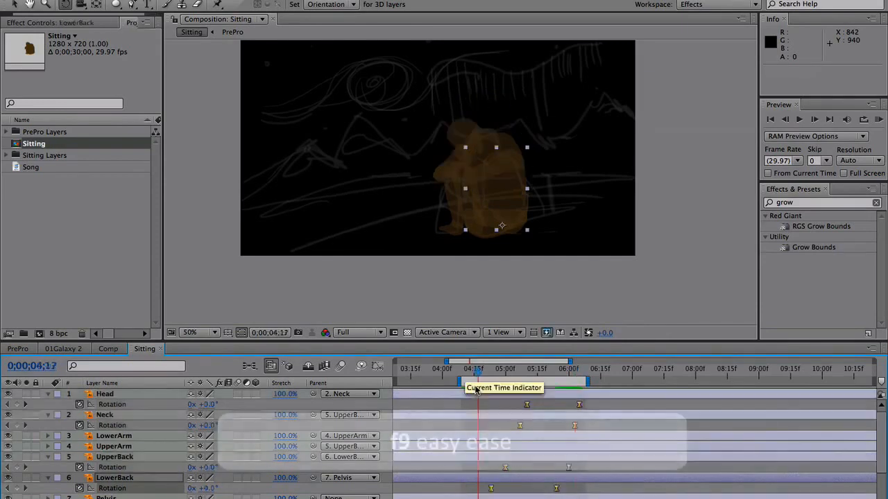
drag(467, 374, 567, 384)
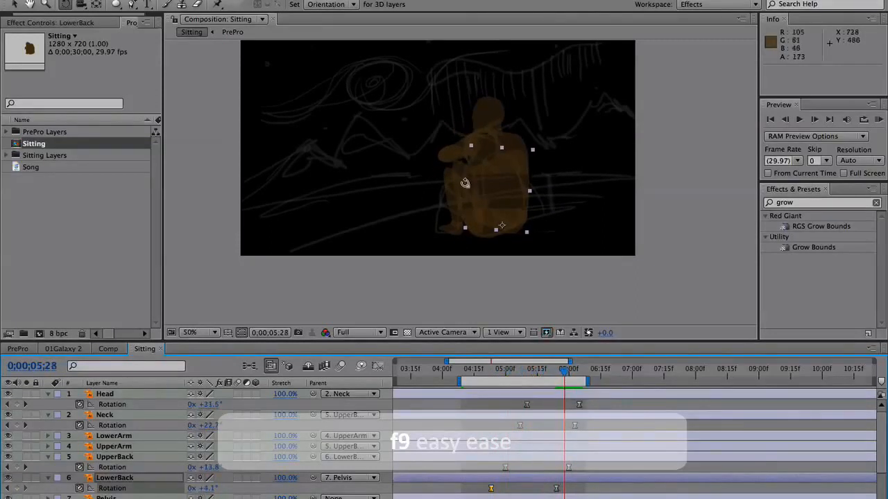
Show the Rotation of the LowerArm and UpperArm layers, and keyframe both at 0° at about 0;00;05;11
key(z)
click(463, 179)
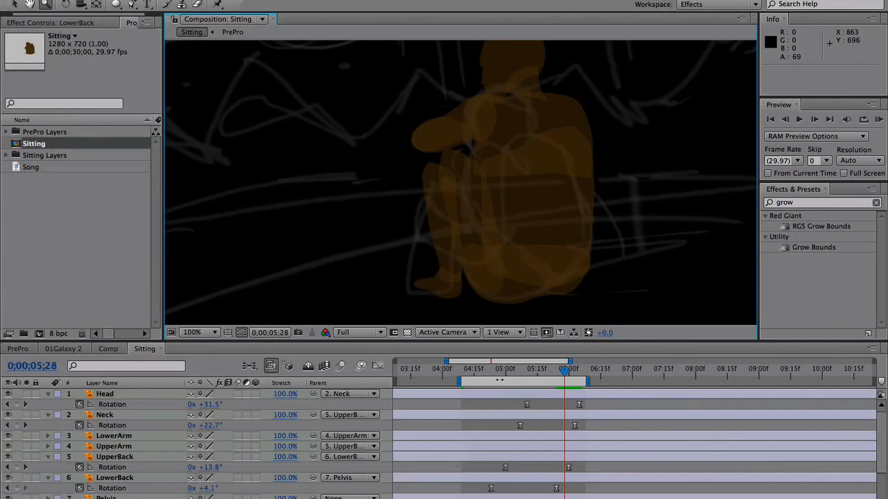
drag(555, 364, 565, 383)
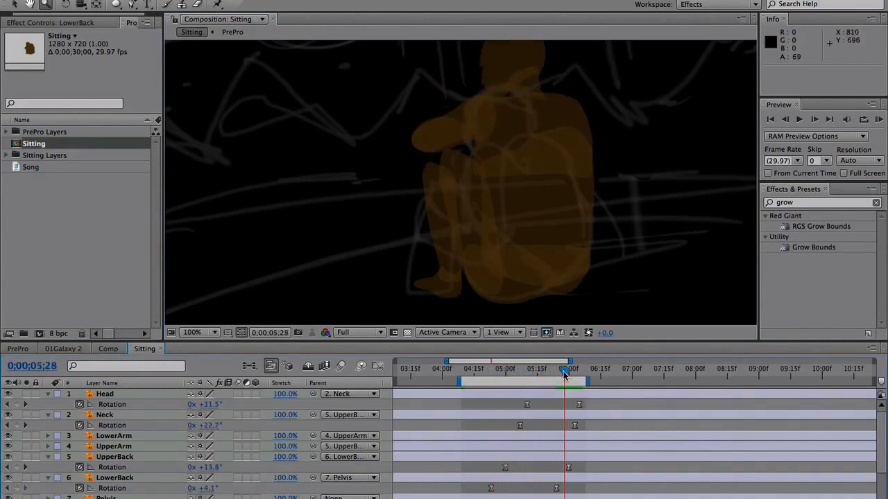
drag(565, 374, 555, 373)
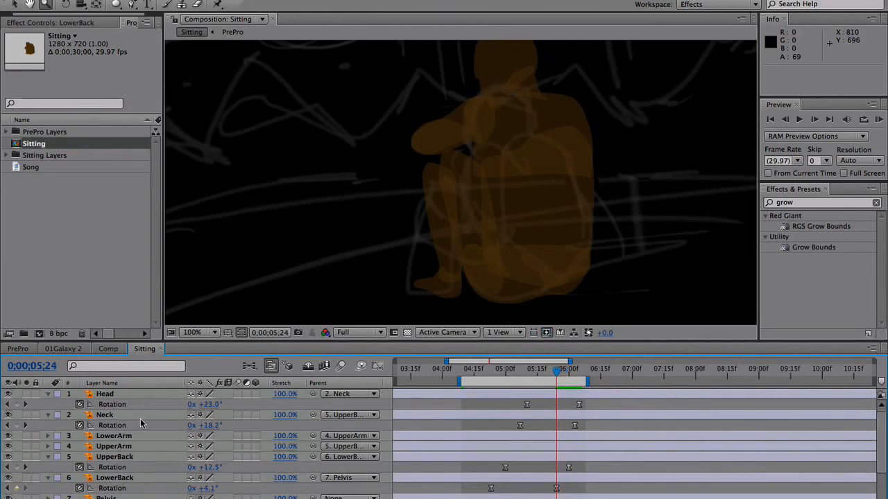
click(130, 435)
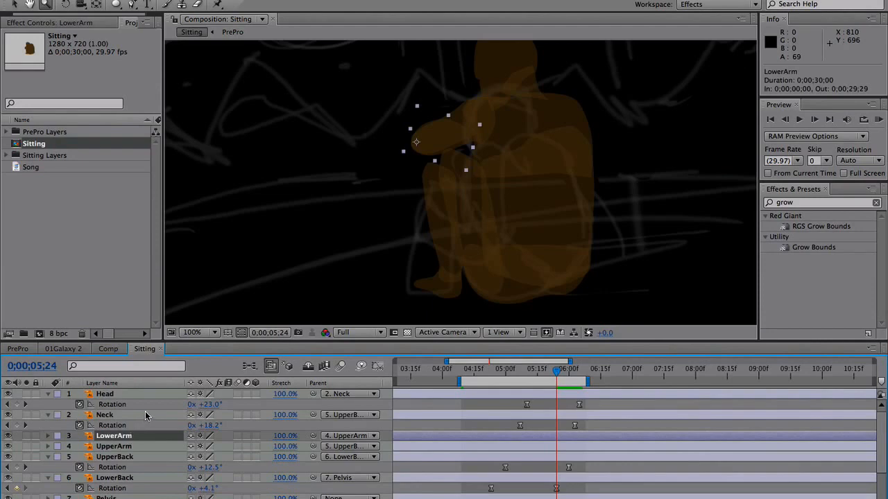
key(alt+shift+r)
click(123, 458)
key(alt+shift+r)
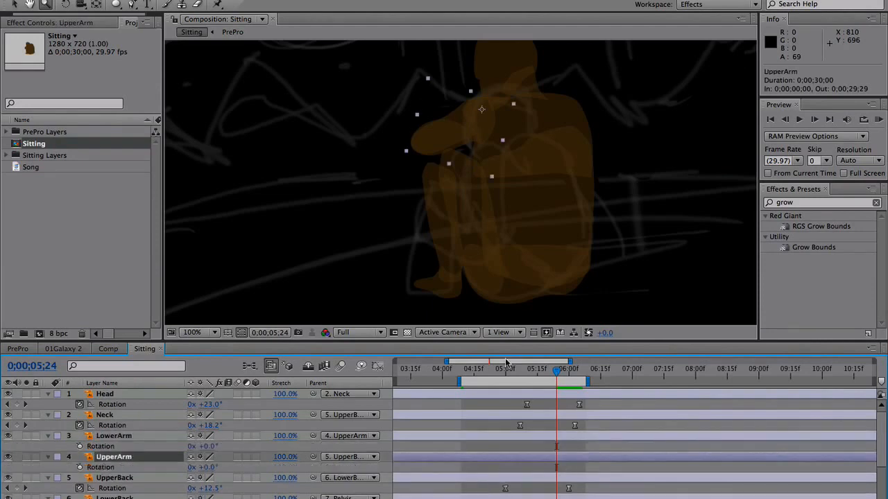
drag(548, 371, 566, 373)
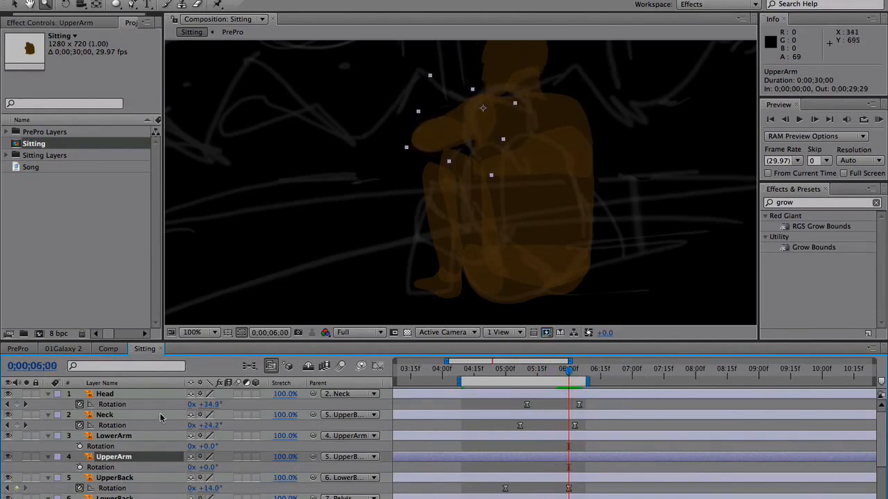
drag(568, 372, 529, 380)
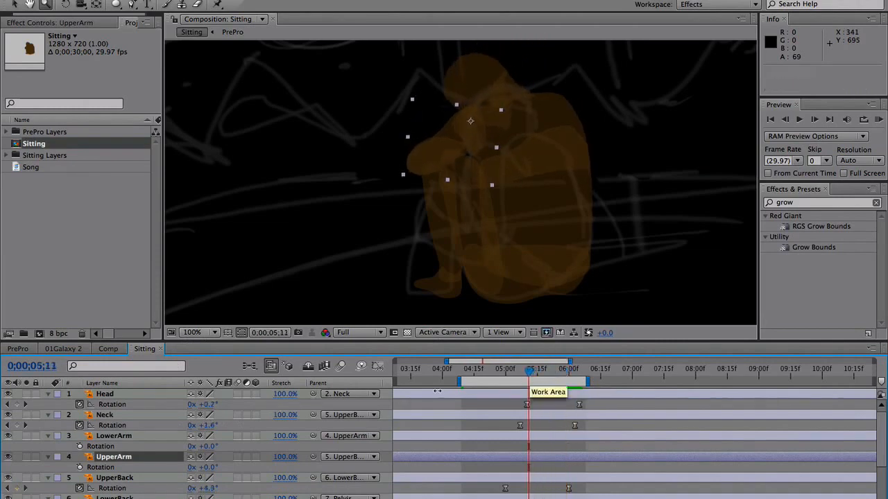
click(80, 445)
click(79, 467)
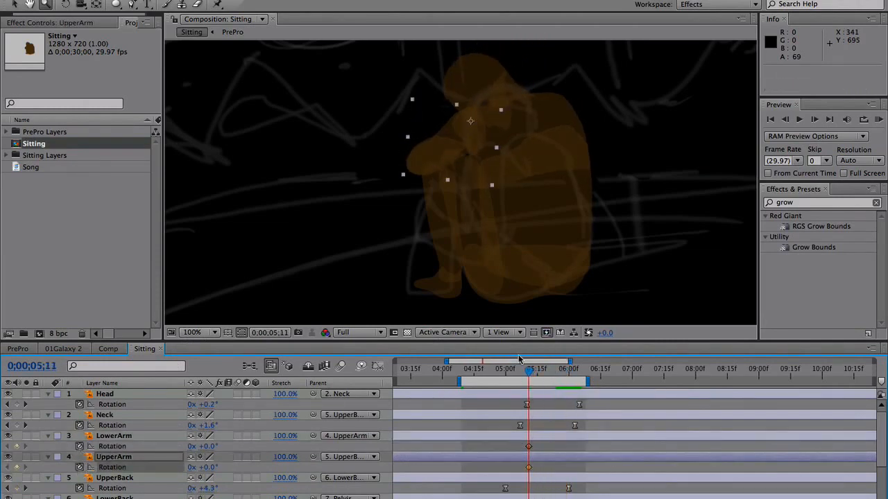
At 0;00;06;00, rotate the UpperArm layer to -13.9° and the LowerArm layer to 28.0°
drag(532, 372, 569, 373)
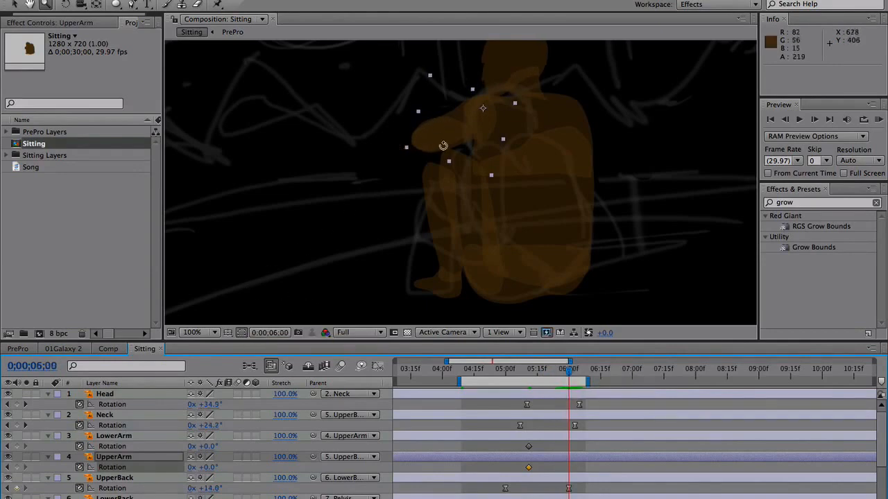
key(w)
drag(436, 134, 448, 153)
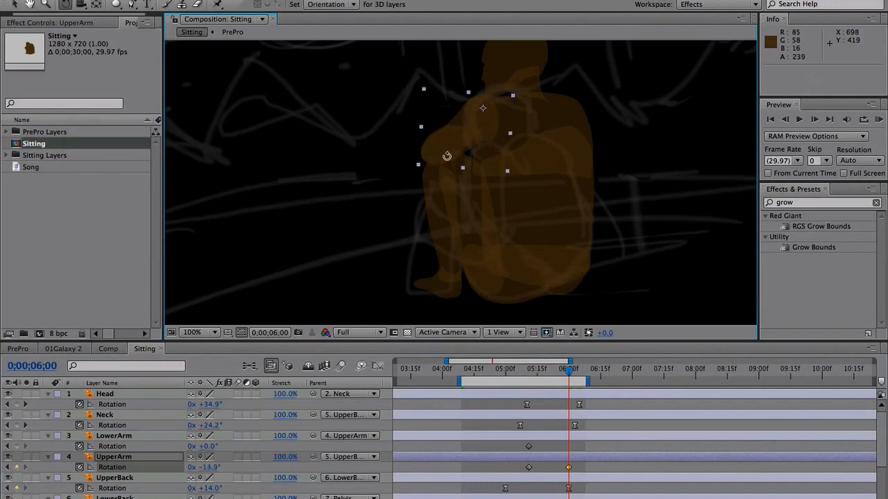
click(125, 447)
drag(210, 447, 223, 446)
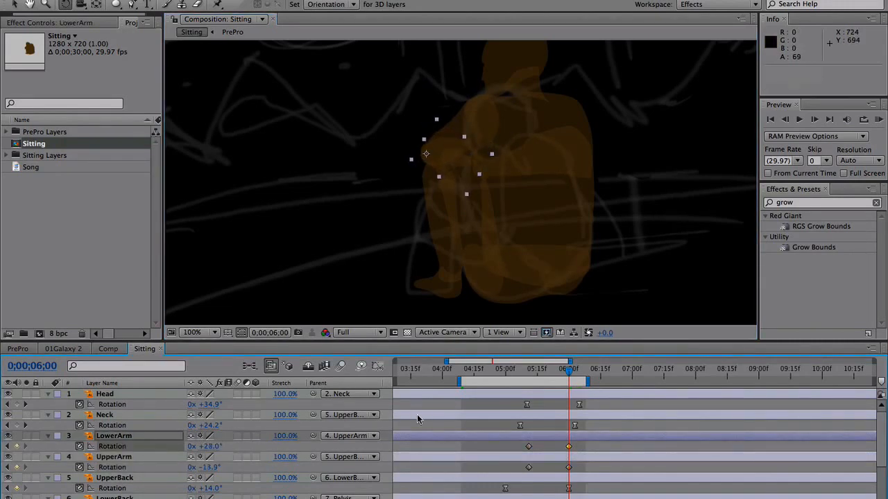
Apply Easy Ease to all Rotation keyframes of the LowerArm and UpperArm layers
right_click(481, 436)
click(456, 456)
drag(582, 442, 511, 474)
right_click(531, 469)
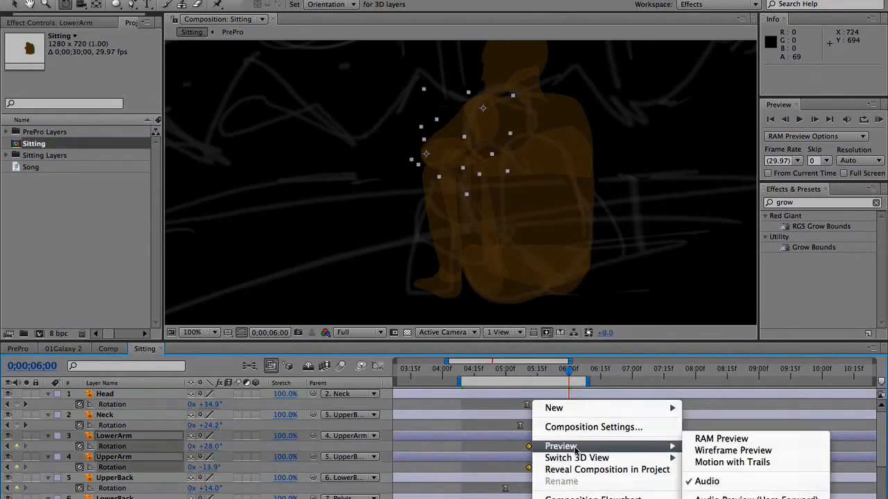
click(489, 457)
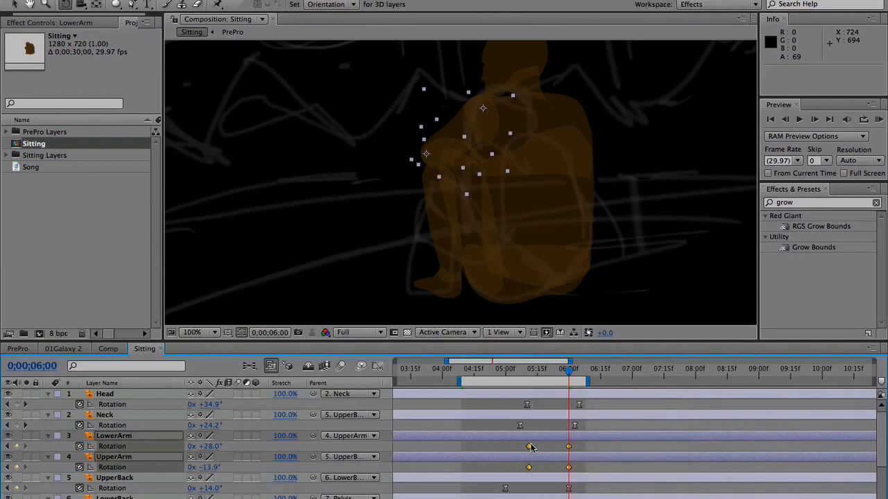
right_click(528, 447)
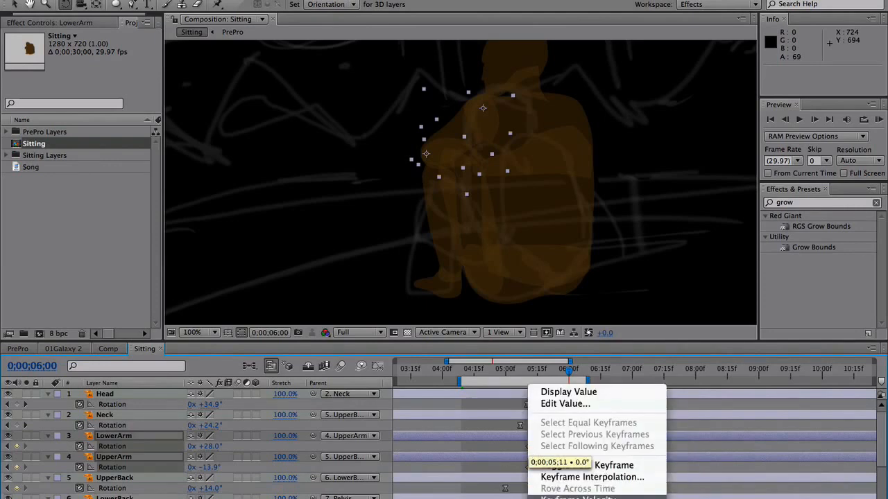
mouse_move(579, 498)
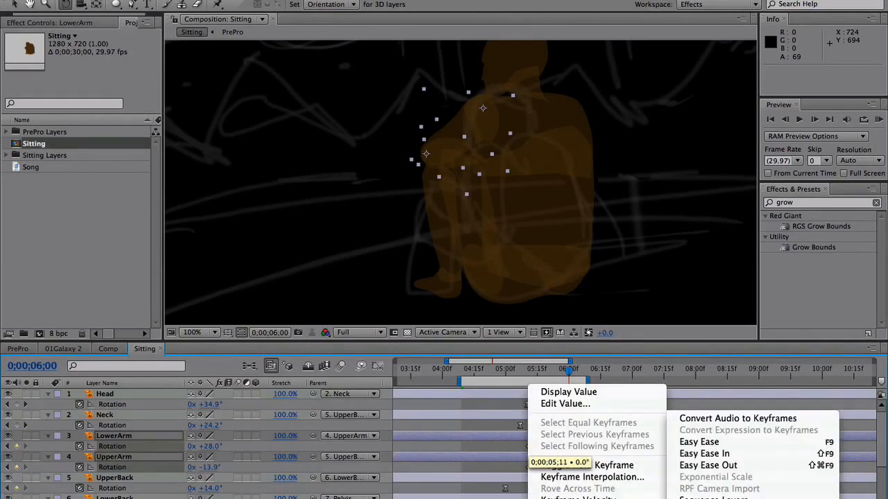
click(706, 444)
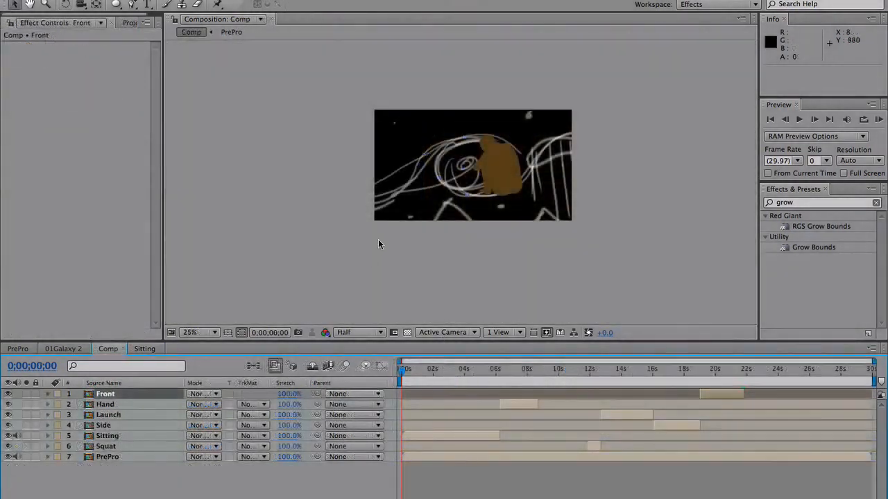
In the Comp composition, scrub to the start of the Hand layer and hide the PrePro layer
drag(400, 370, 501, 374)
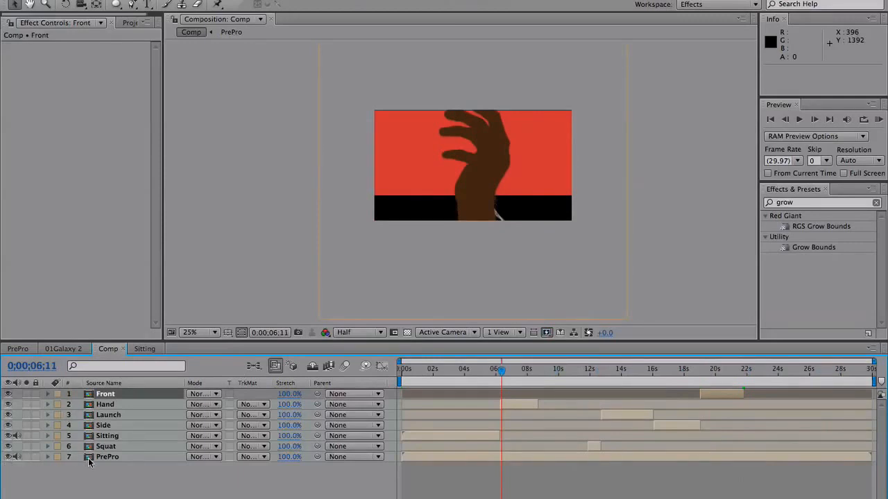
click(9, 457)
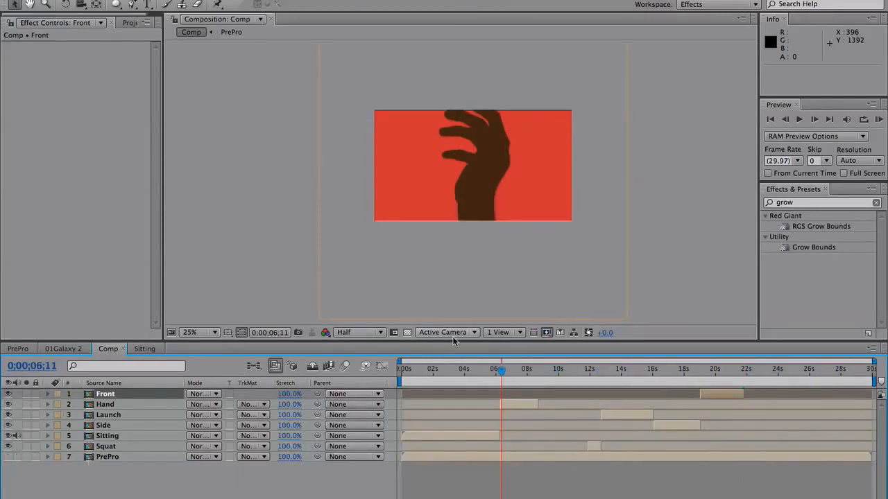
drag(491, 369, 511, 380)
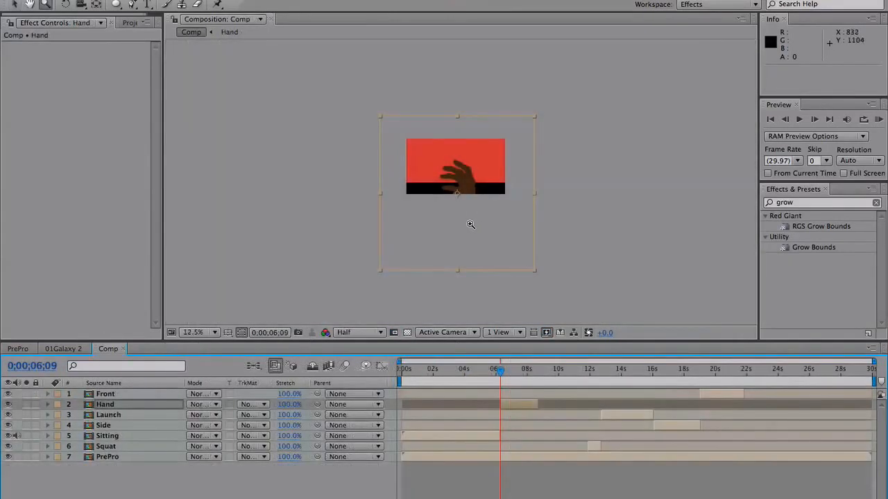
Keyframe the Hand layer's Position from 712.0, 1160.0 at 0;00;06;09 to 656.0, 576.0 at 0;00;07;14
key(alt+shift+p)
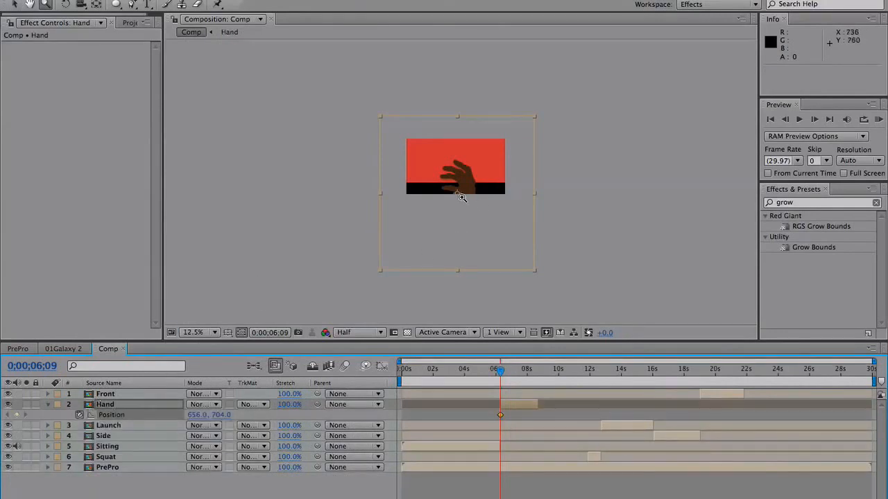
key(v)
drag(469, 182, 480, 220)
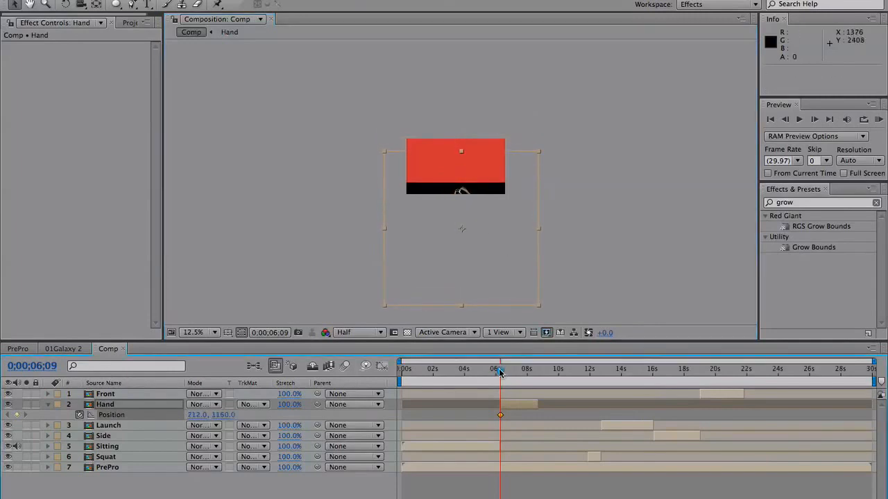
mouse_move(501, 368)
mouse_down()
mouse_move(538, 368)
mouse_move(518, 371)
mouse_up()
drag(489, 273, 486, 232)
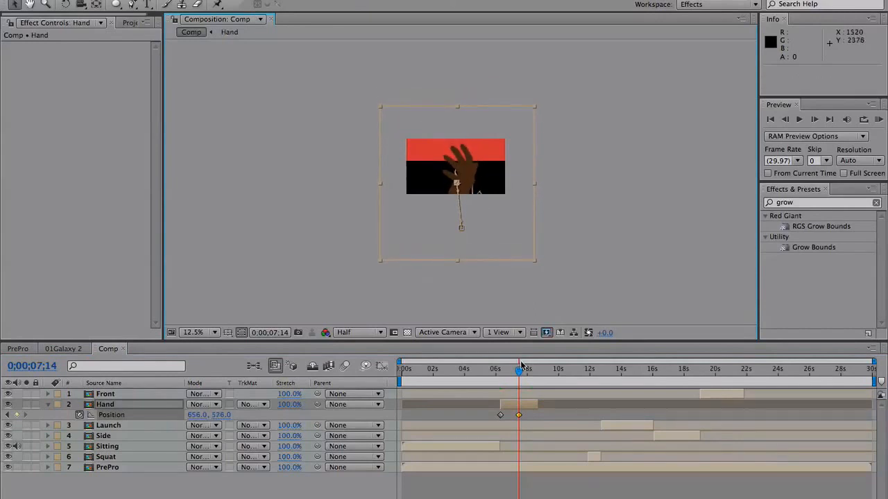
Apply Easy Ease to both Position keyframes of the Hand layer, and play the motion from about 0;00;06;05
mouse_move(520, 366)
mouse_down()
mouse_move(501, 372)
mouse_move(535, 369)
mouse_move(511, 370)
mouse_up()
drag(529, 415, 488, 417)
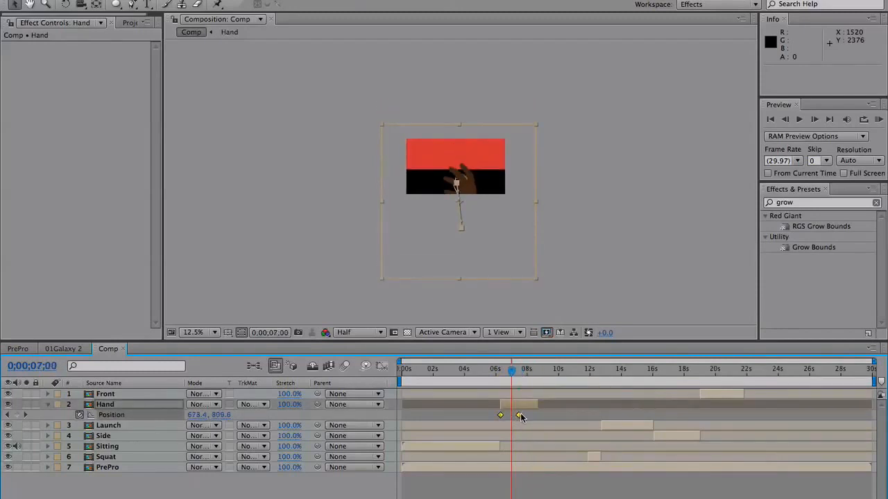
right_click(520, 416)
click(549, 312)
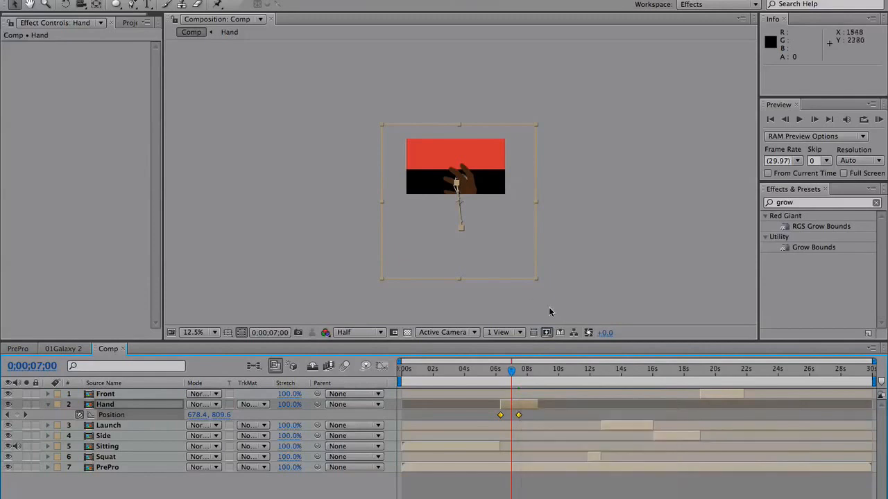
right_click(518, 416)
mouse_move(575, 496)
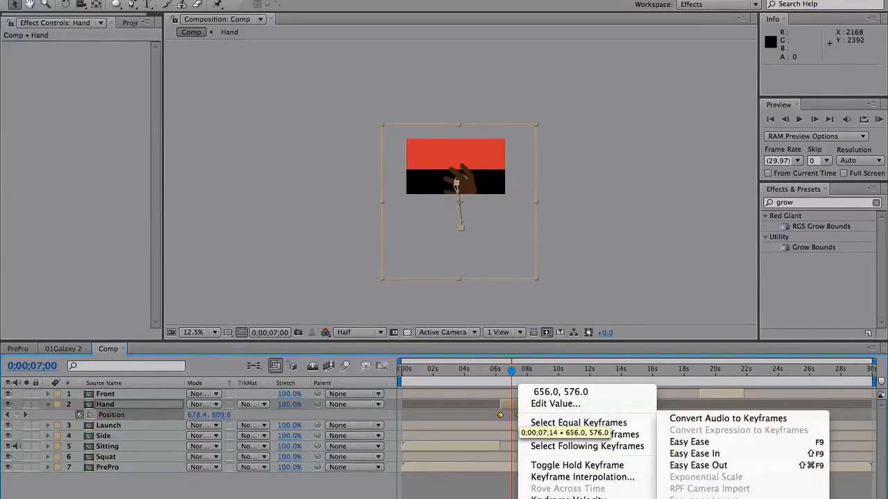
click(689, 442)
click(497, 370)
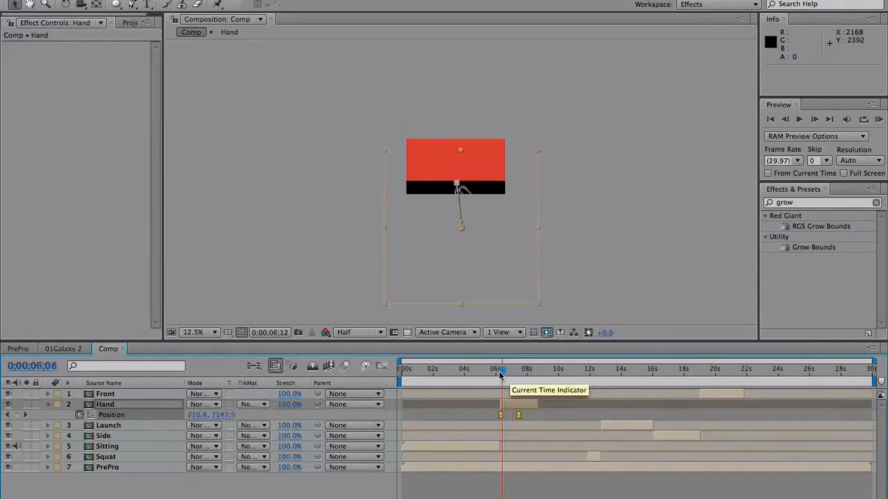
key(space)
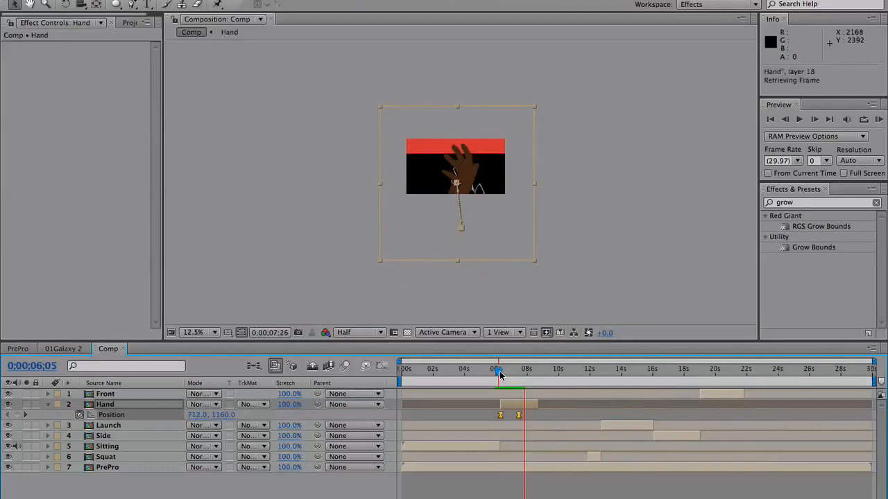
Slow the hand's rise by shifting its second Position keyframe to just after 0;00;08;05
drag(526, 373, 529, 374)
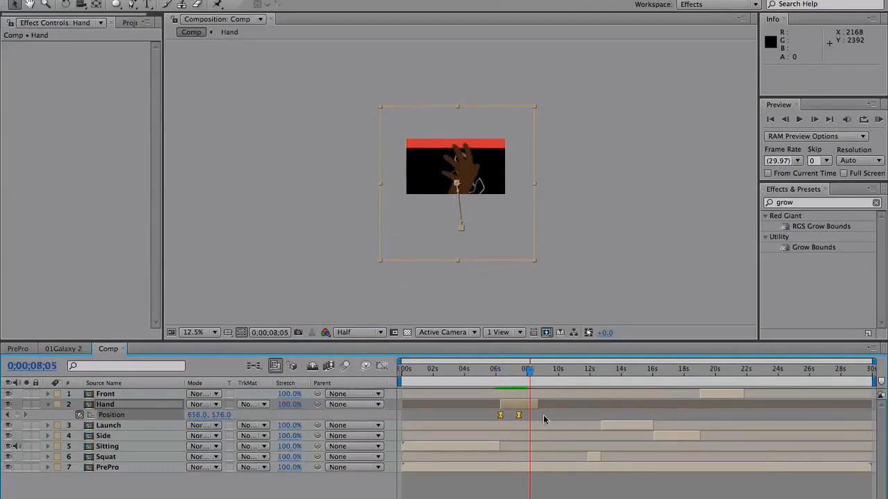
click(536, 422)
drag(518, 416, 527, 417)
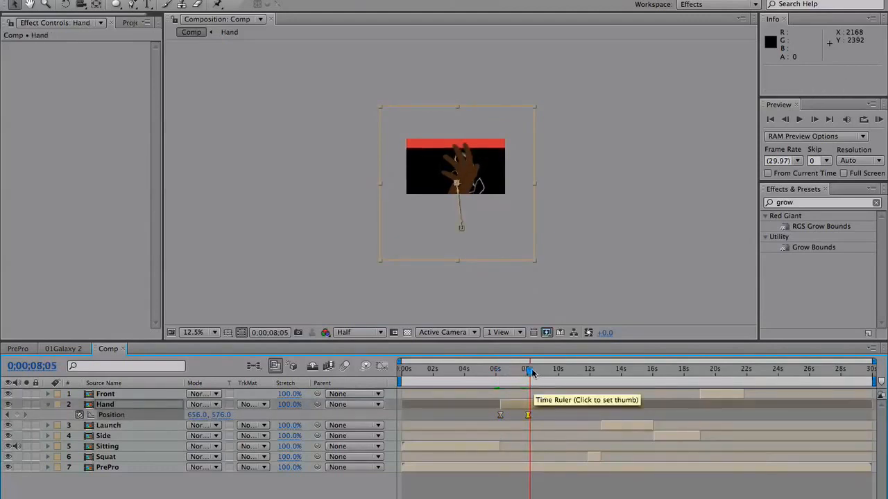
mouse_move(528, 374)
mouse_down()
mouse_move(518, 375)
mouse_move(530, 378)
mouse_up()
drag(528, 416, 531, 416)
Move to 0;00;20;18 in the Comp composition and open the Front layer's composition with the whole figure in view
drag(602, 425, 533, 426)
drag(532, 374, 724, 376)
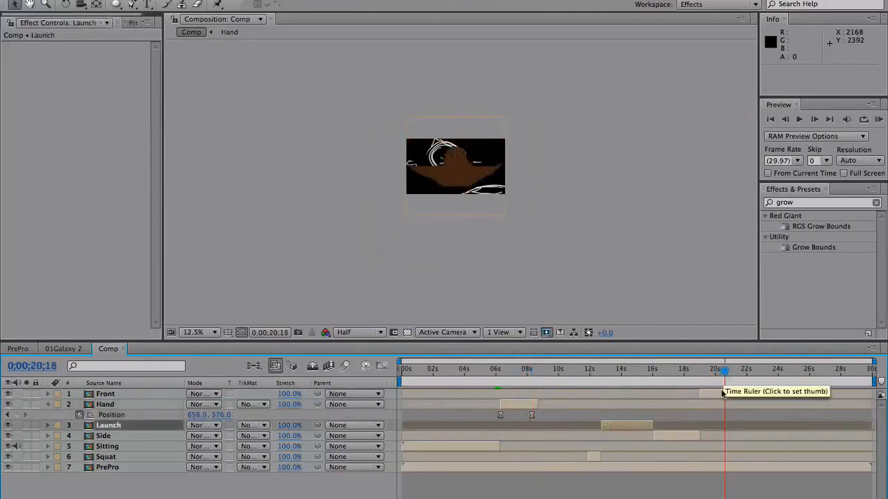
double_click(714, 396)
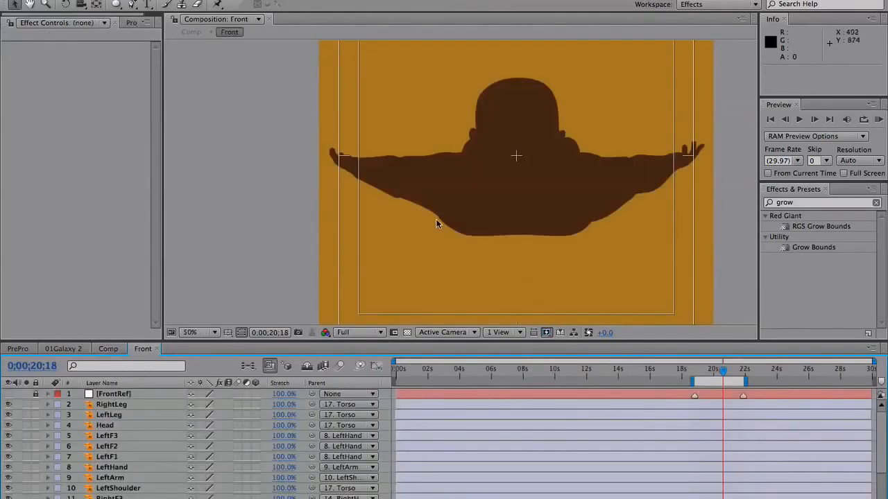
drag(475, 200, 477, 230)
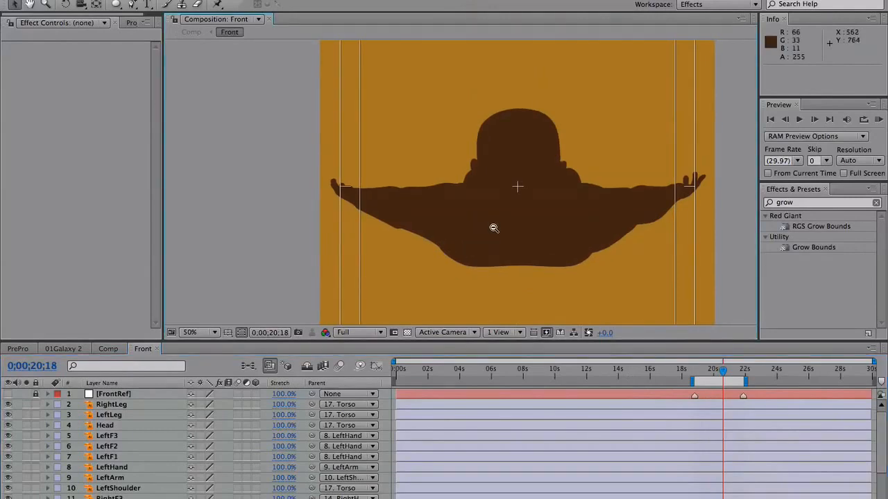
alt+click(493, 230)
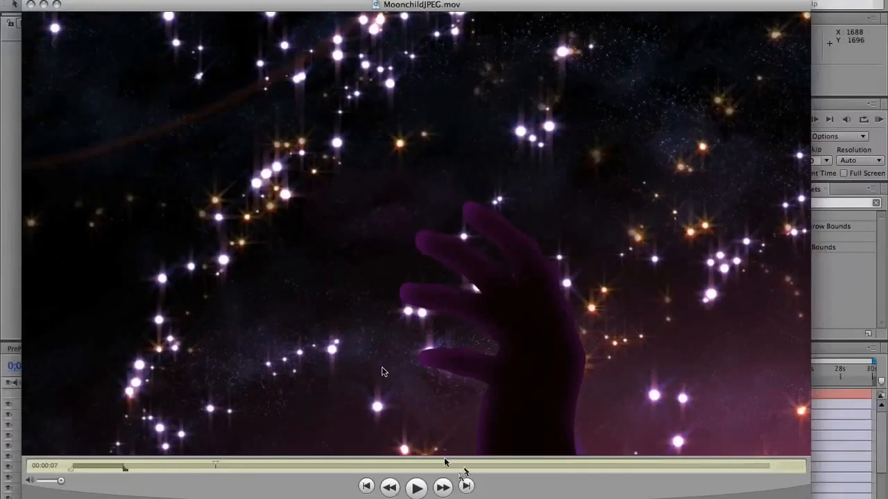
Scrub the MoonchildJPEG.mov reference to the front-facing figure shot, and return to the Front composition
drag(445, 463, 470, 468)
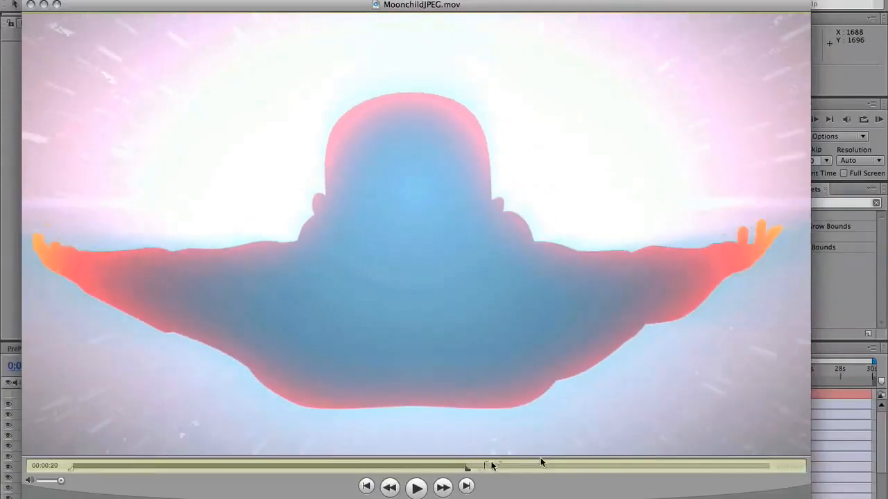
key(F9)
click(749, 462)
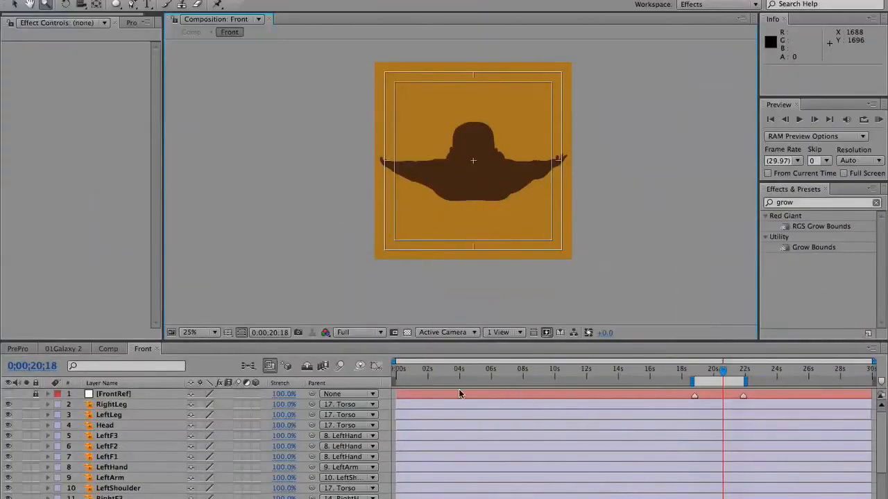
Reveal the expressions on all layers of the Front composition, and isolate the RightLeg layer at 0;00;19;27
click(139, 405)
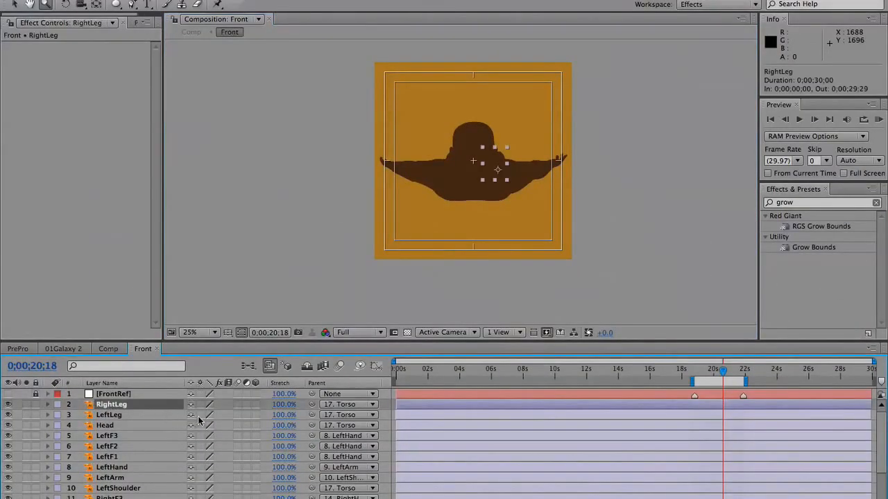
drag(719, 374, 709, 374)
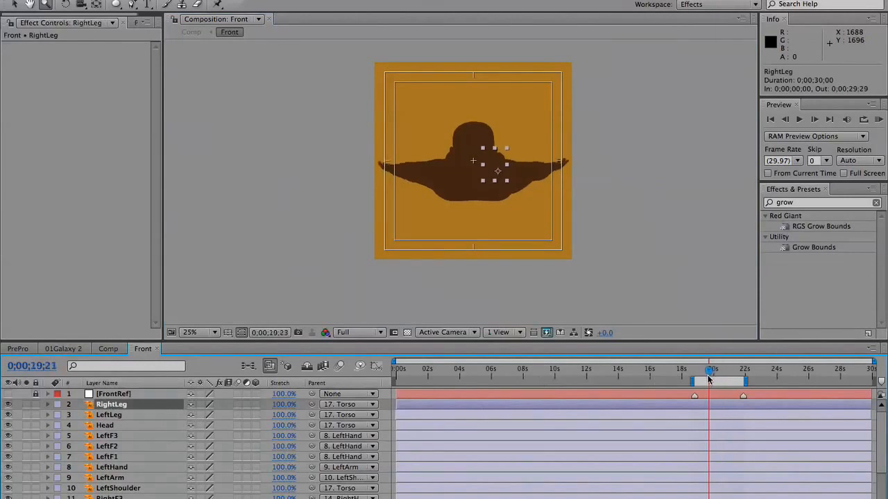
key(super+a)
key(e)
key(e)
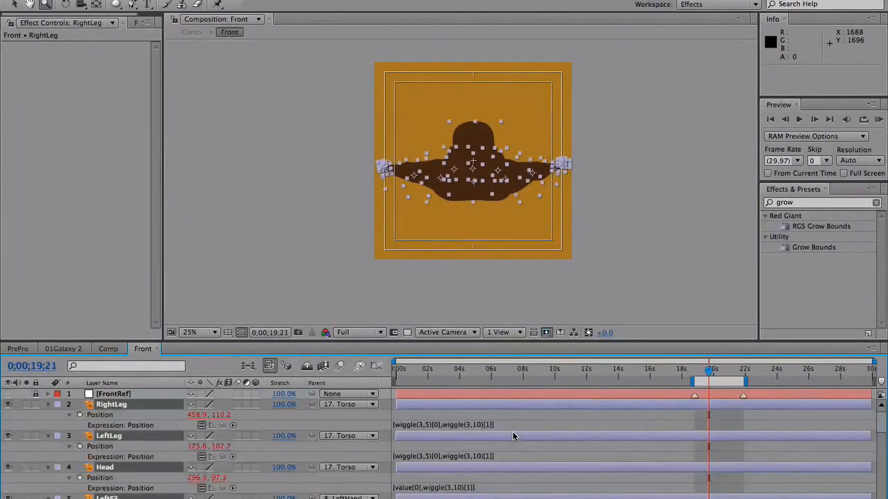
key(super+shift+a)
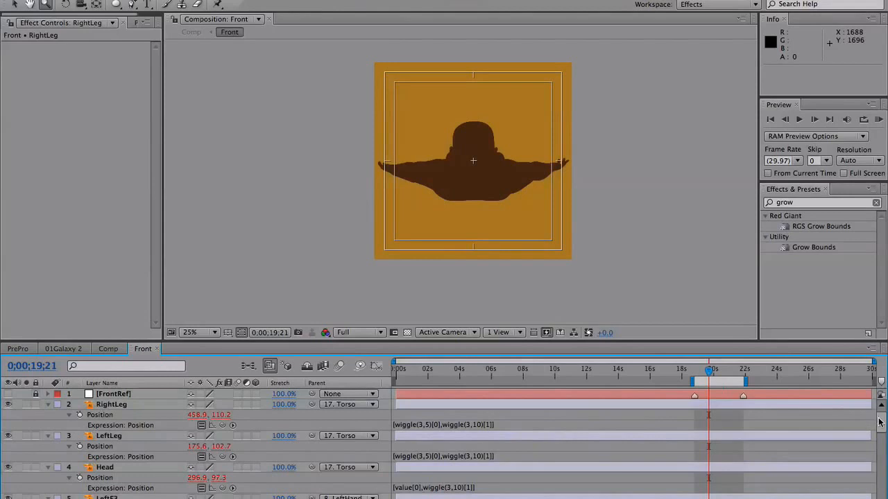
mouse_move(879, 422)
mouse_down()
mouse_move(882, 486)
mouse_move(879, 416)
mouse_up()
mouse_move(711, 374)
mouse_down()
mouse_move(695, 372)
mouse_move(730, 372)
mouse_move(699, 374)
mouse_move(712, 373)
mouse_up()
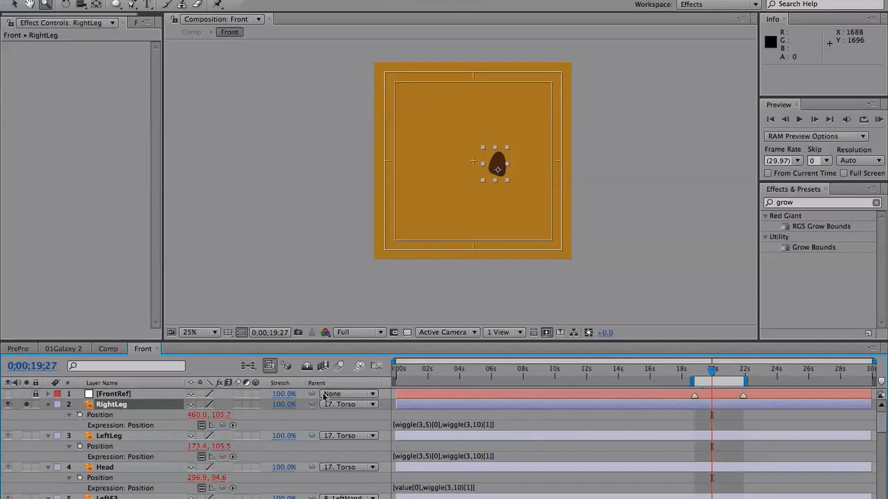
Try the expression wiggle(1,30) on the RightLeg layer's Position
click(498, 426)
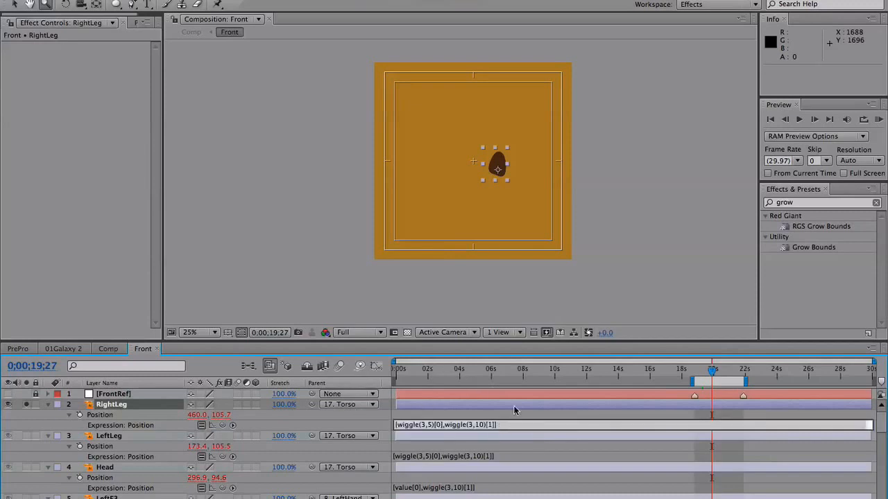
text(wiggle(1,30)
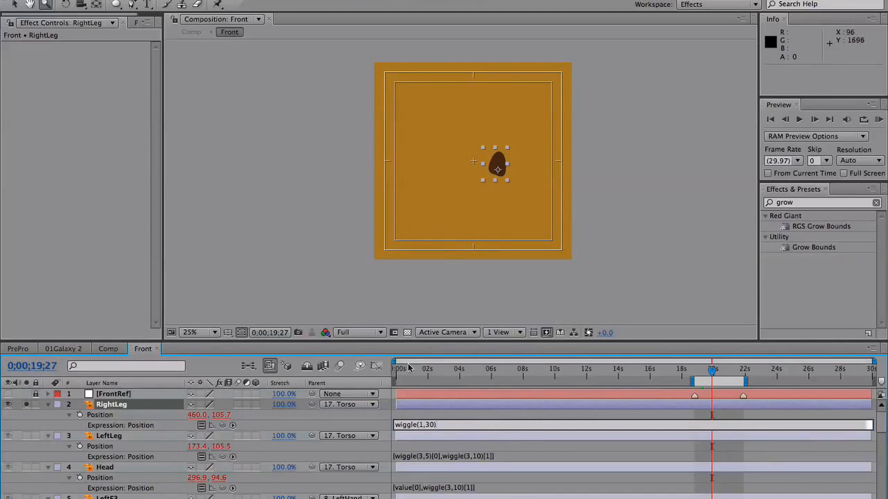
drag(408, 374, 426, 373)
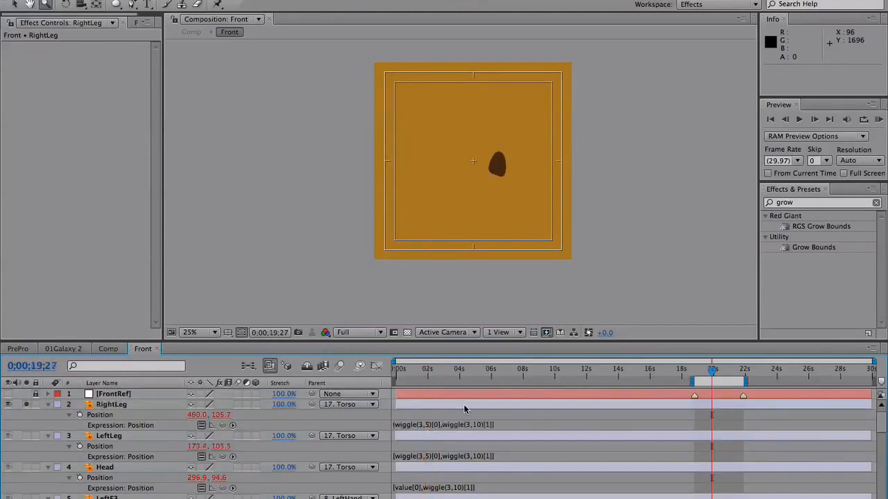
Scrub through the Front composition to examine how RightLeg's Position expression [wiggle(3,5)[0],wiggle(3,10)[1]] moves the leg on each axis
mouse_move(713, 374)
mouse_down()
mouse_move(685, 376)
mouse_move(708, 378)
mouse_up()
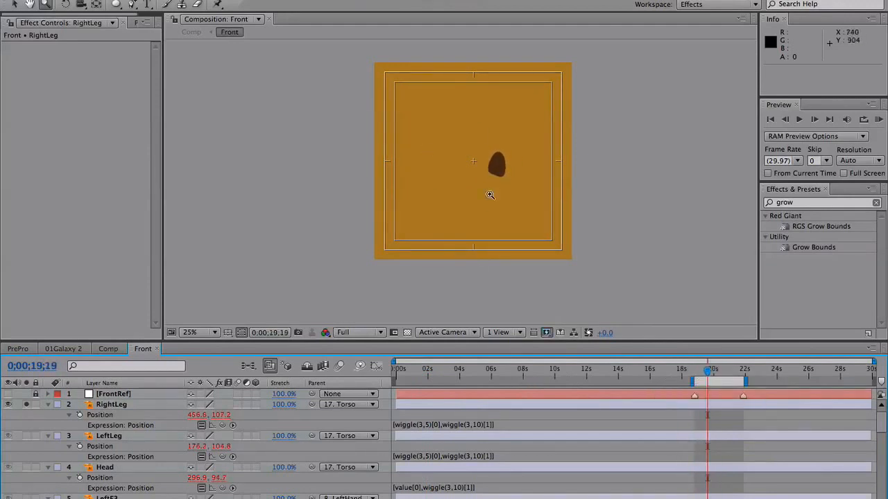
click(695, 369)
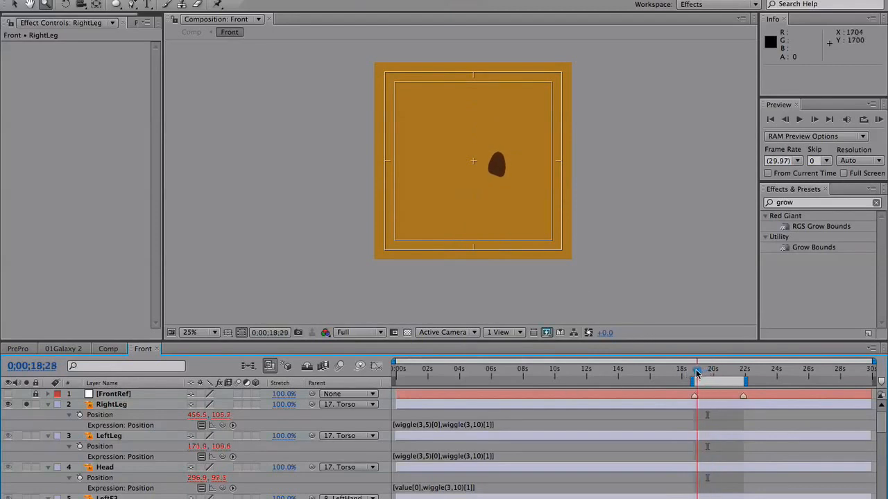
click(397, 372)
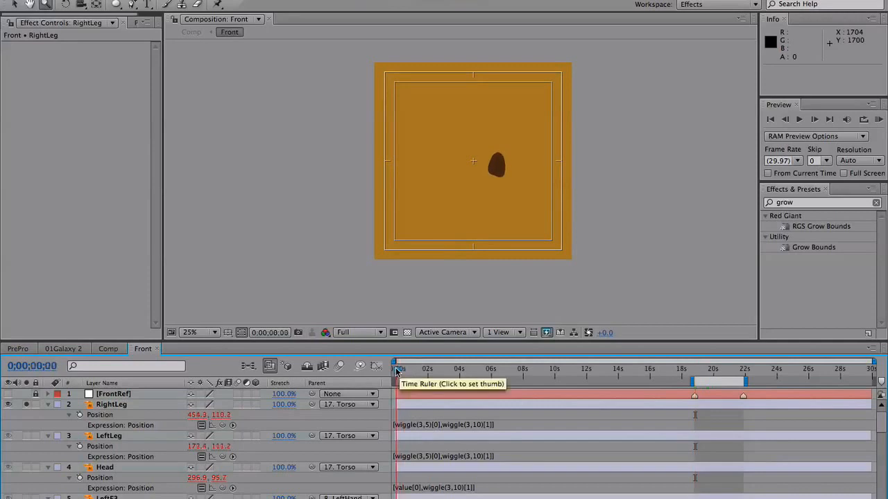
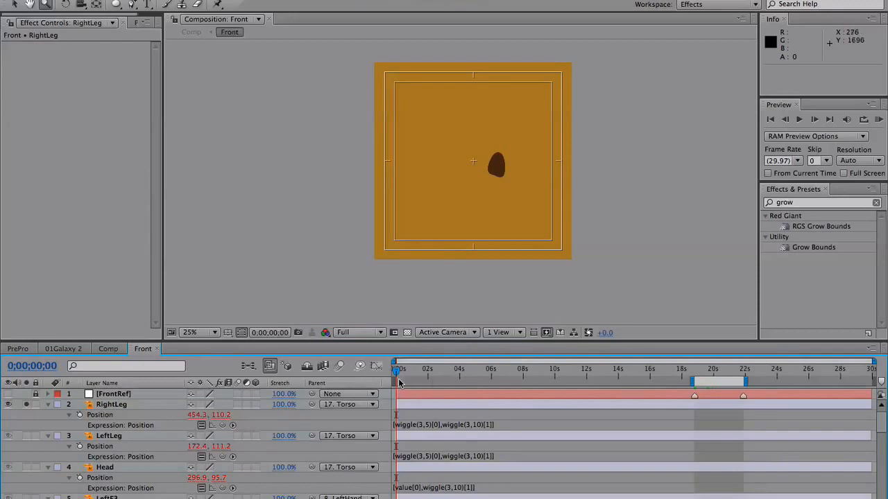
drag(396, 372, 415, 376)
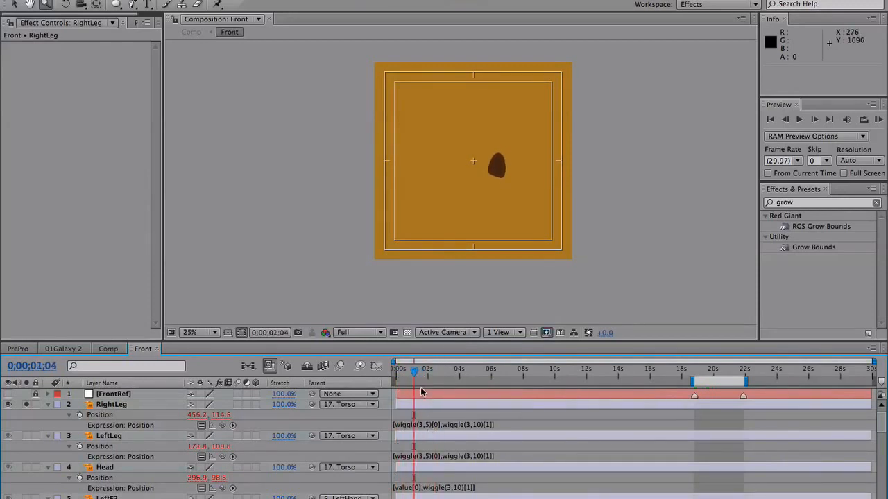
drag(414, 372, 469, 374)
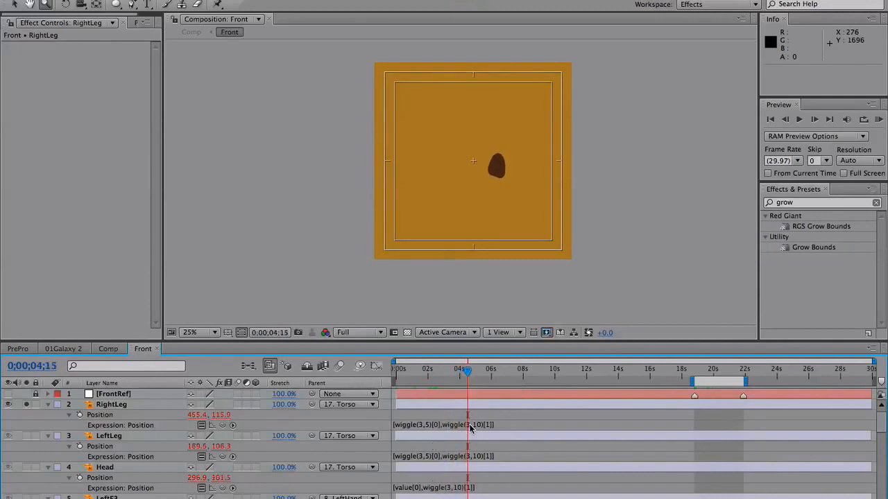
click(489, 426)
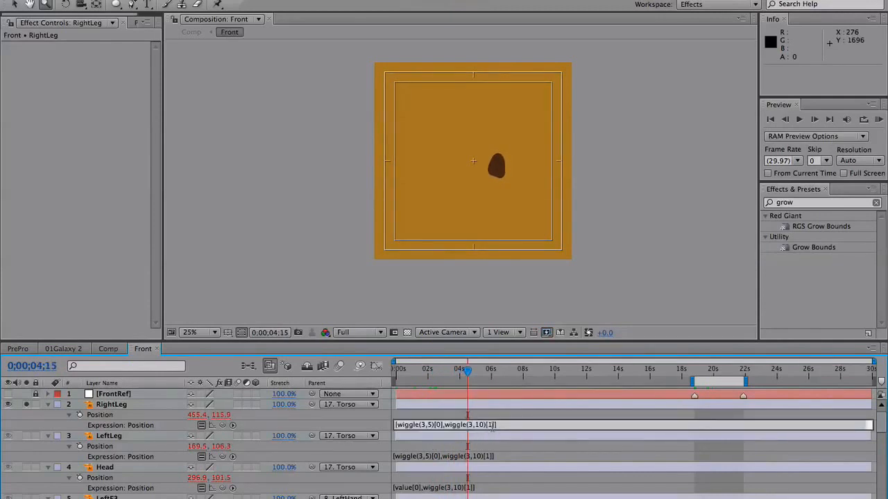
click(485, 410)
drag(467, 372, 431, 374)
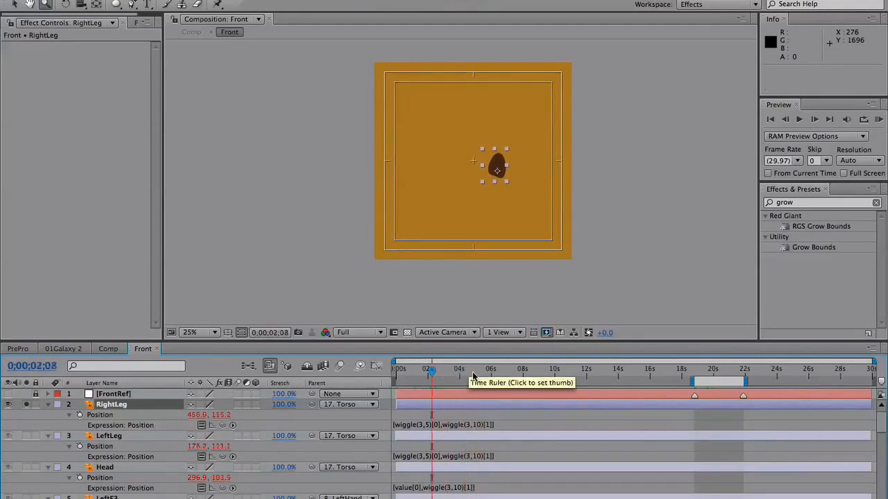
Examine the Head layer's Position expression [value[0],wiggle(3,10)[1]] against RightLeg's, checking both layers' X and Y values over time
click(471, 471)
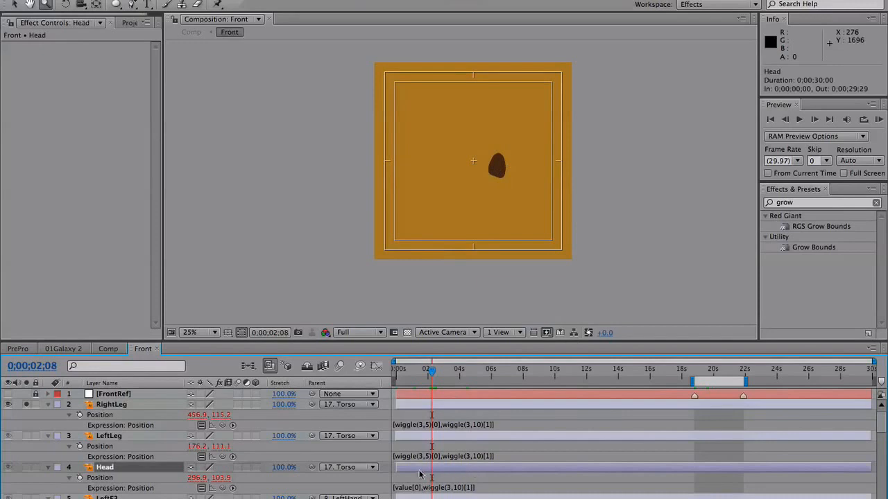
click(451, 488)
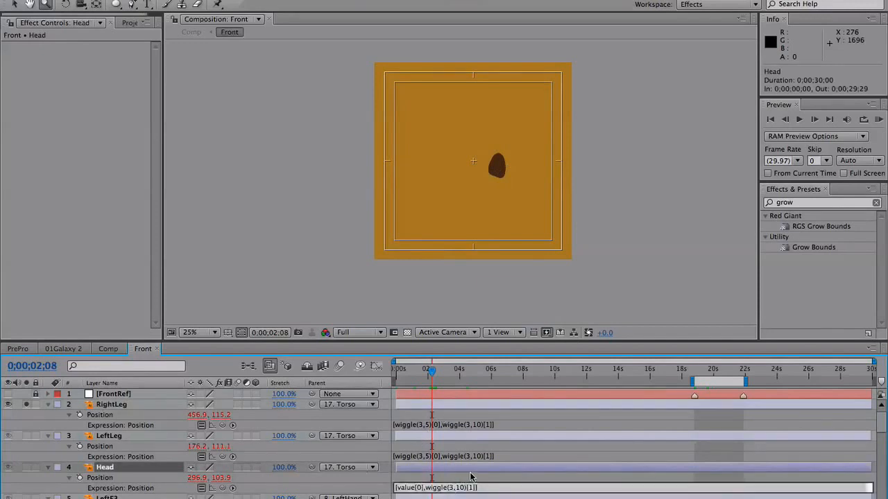
click(470, 478)
drag(431, 372, 405, 372)
click(410, 489)
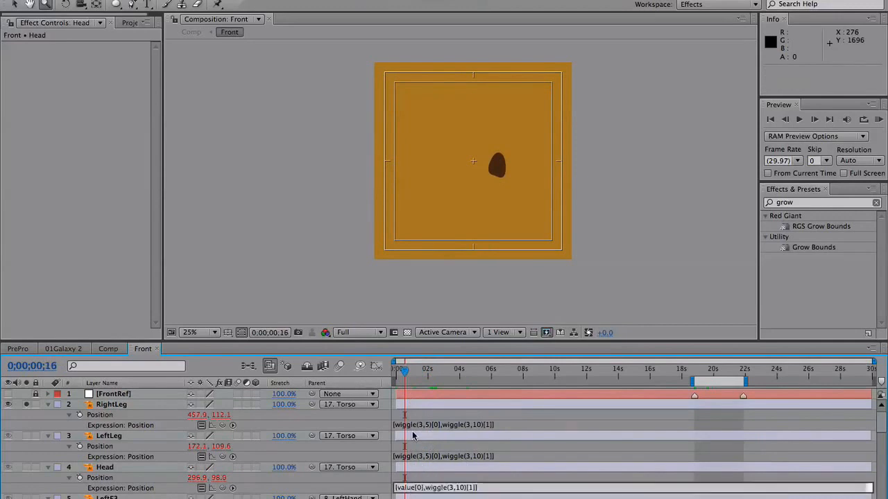
click(416, 426)
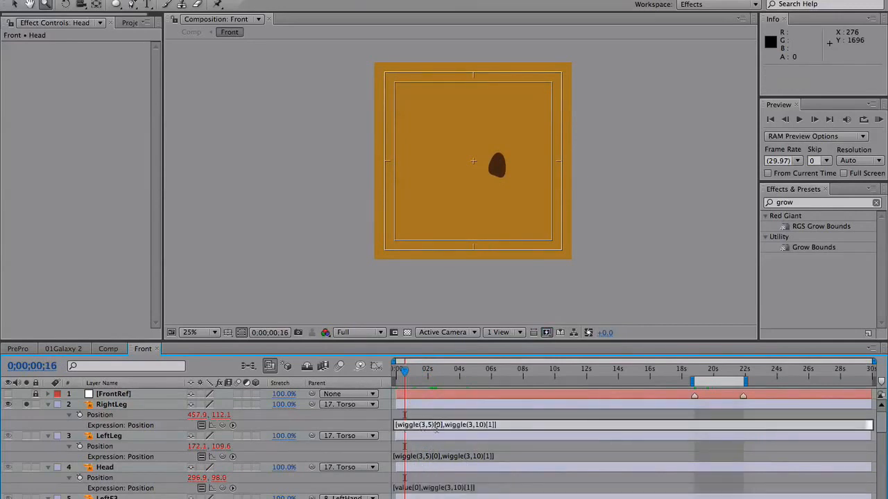
drag(405, 373, 400, 373)
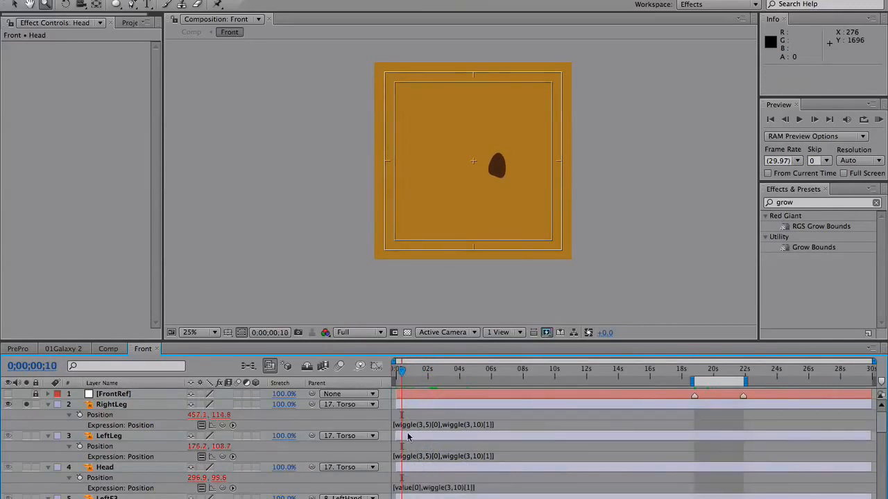
click(409, 490)
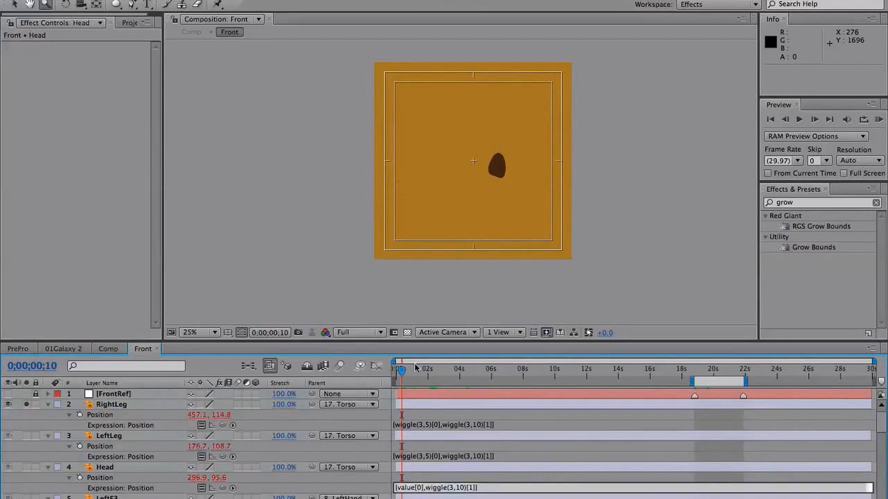
drag(402, 374, 410, 377)
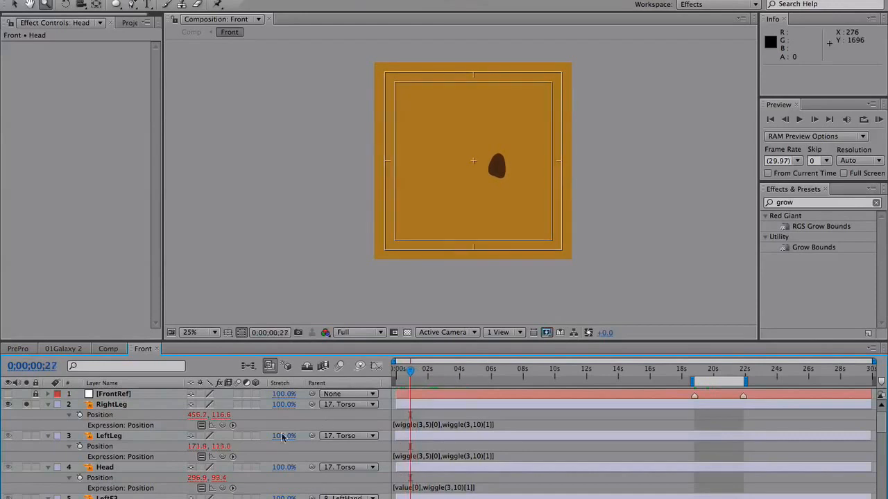
click(193, 479)
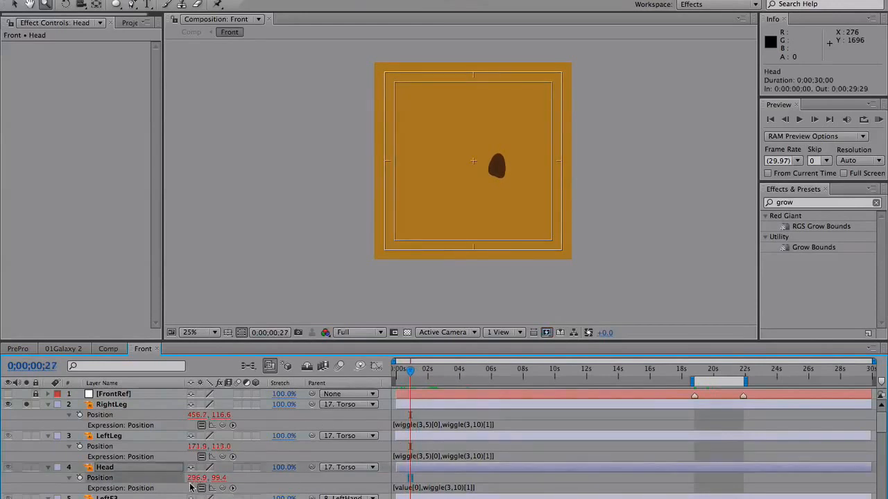
click(191, 488)
mouse_move(410, 372)
mouse_down()
mouse_move(401, 373)
mouse_move(449, 373)
mouse_move(425, 373)
mouse_up()
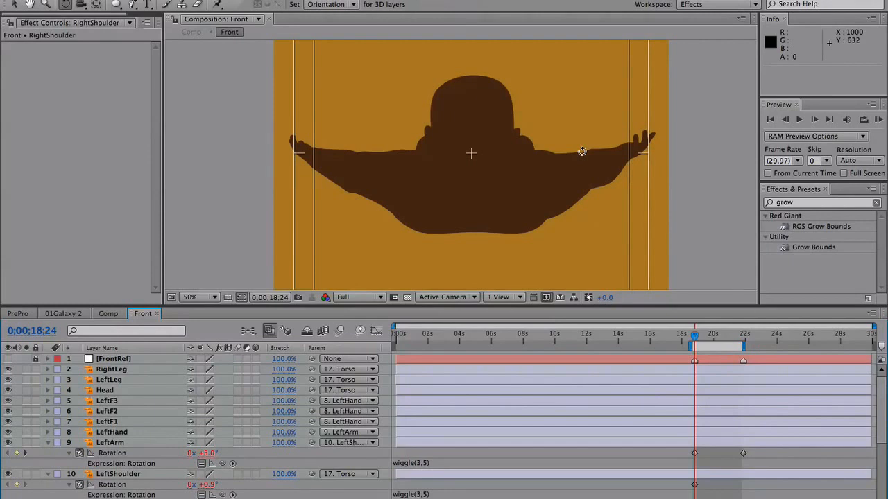
Scrub the arm motion from 0;00;18;24, and remove the expression linking the RightArm layer's Rotation to LeftArm
mouse_move(694, 335)
mouse_down()
mouse_move(727, 345)
mouse_move(701, 345)
mouse_up()
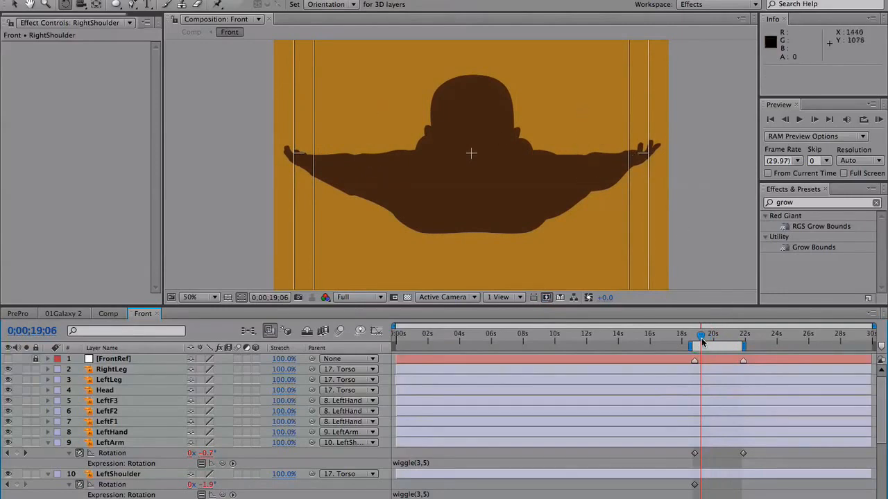
drag(702, 341, 712, 344)
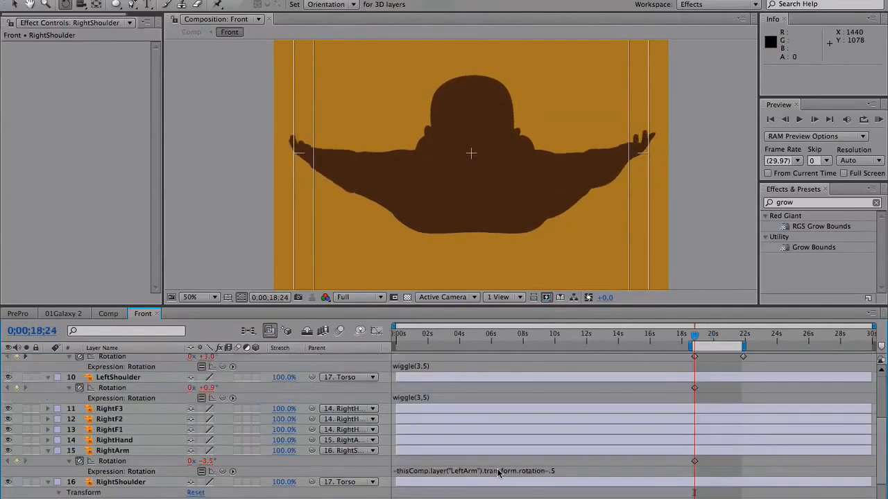
click(498, 472)
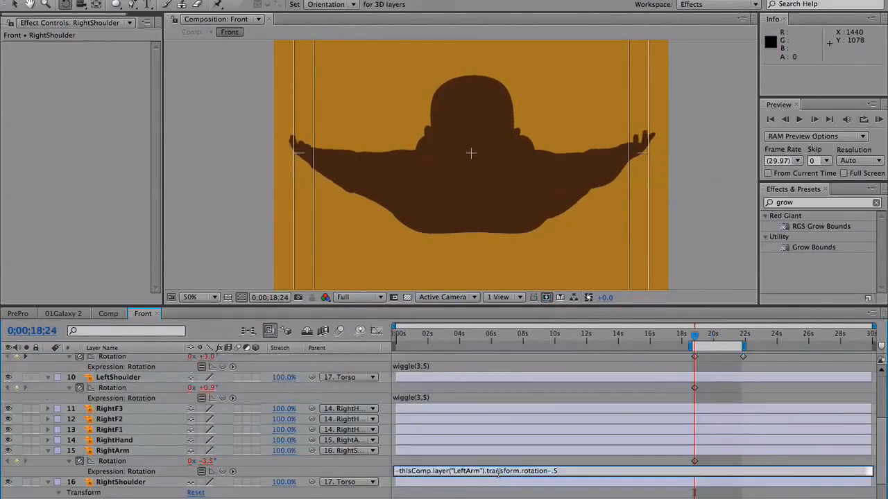
key(BackSpace)
click(256, 471)
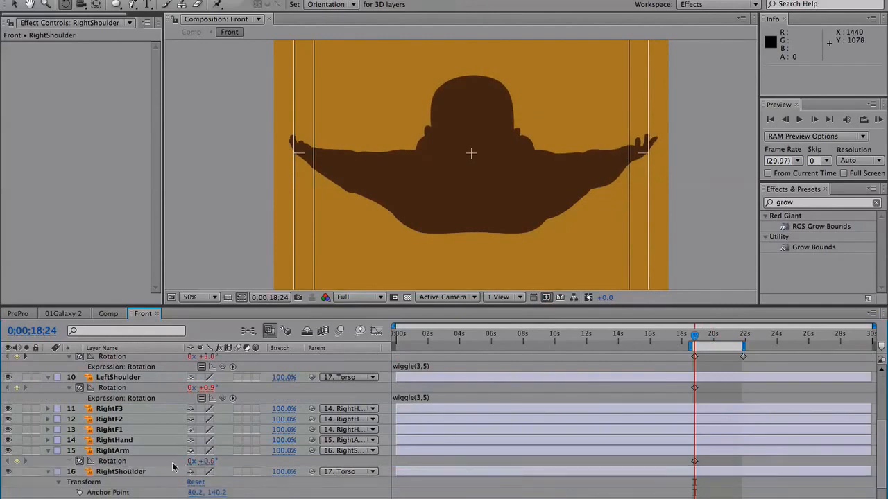
Drive RightArm's Rotation with the expression -thisComp.layer("LeftShoulder").transform.rotation and scrub from 0;00;18;24 to compare the mirrored motion
alt+click(79, 461)
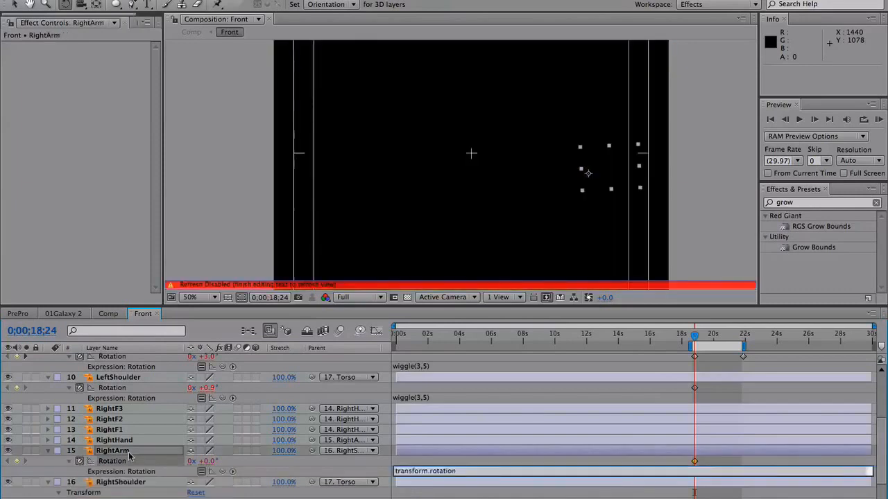
drag(222, 471, 114, 389)
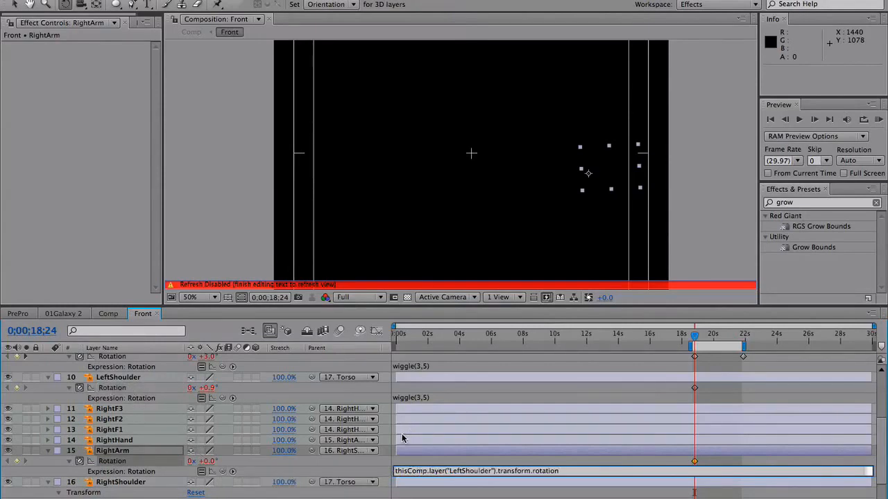
text(-)
click(373, 468)
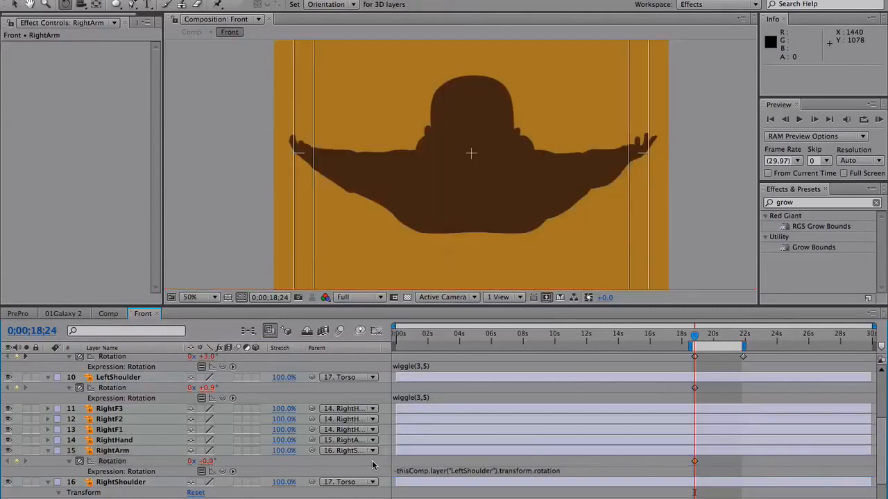
mouse_move(694, 338)
mouse_down()
mouse_move(717, 340)
mouse_move(694, 338)
mouse_up()
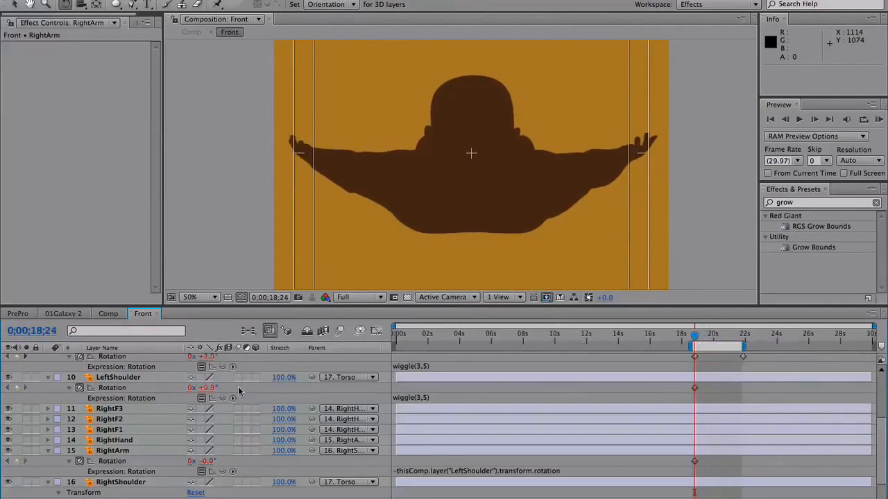
click(118, 378)
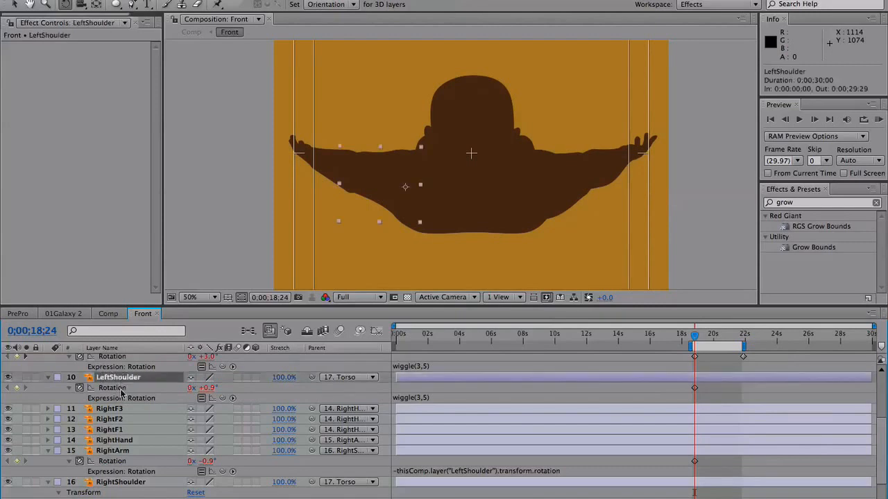
click(115, 451)
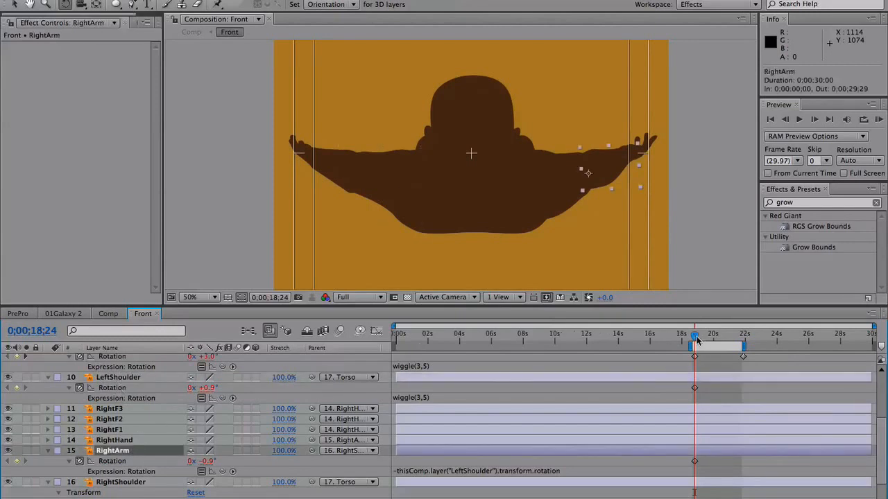
drag(695, 337, 716, 337)
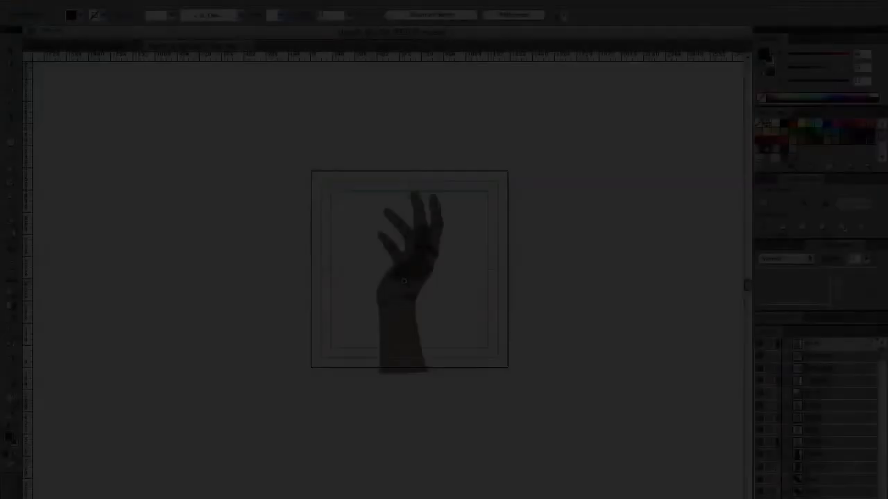
Switch to Illustrator and examine how the overlapping finger, palm and wrist pieces of the Hand artwork are built
click(404, 280)
click(397, 281)
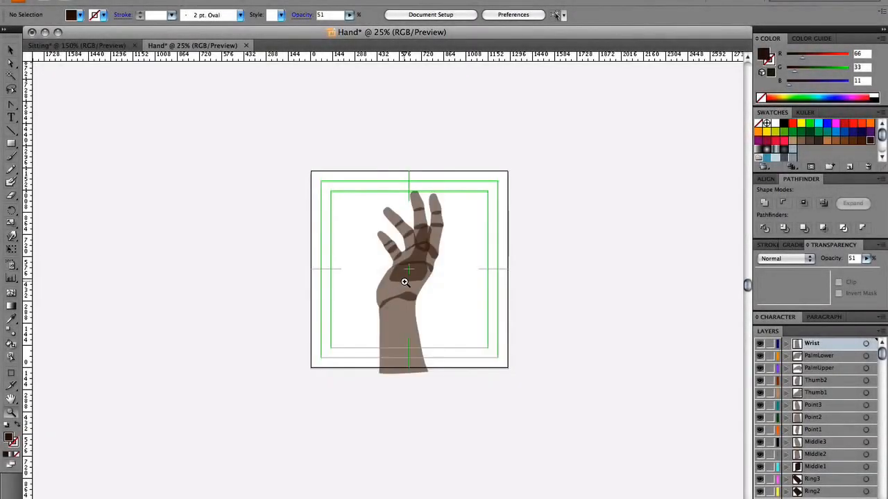
click(404, 280)
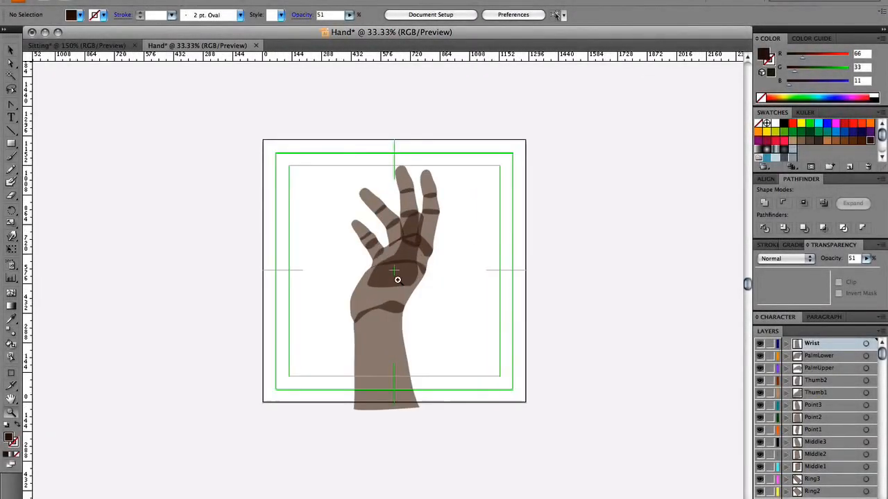
click(397, 279)
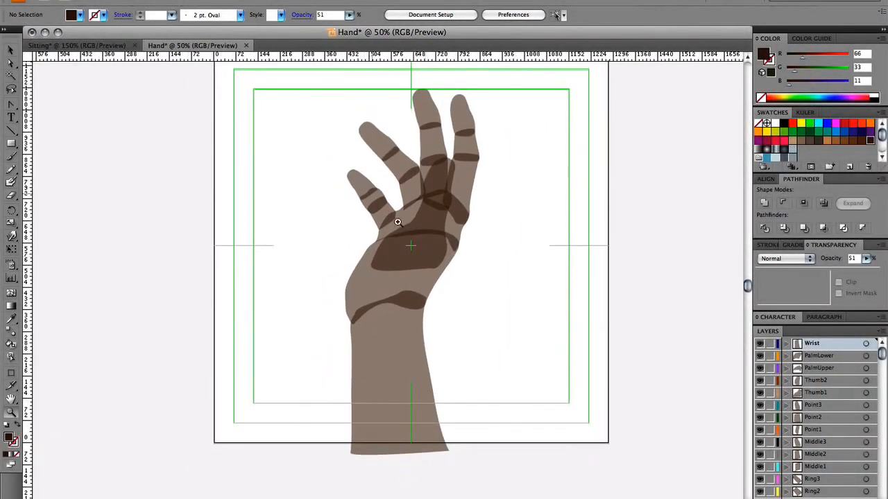
click(398, 222)
scroll(409, 278, down, 2)
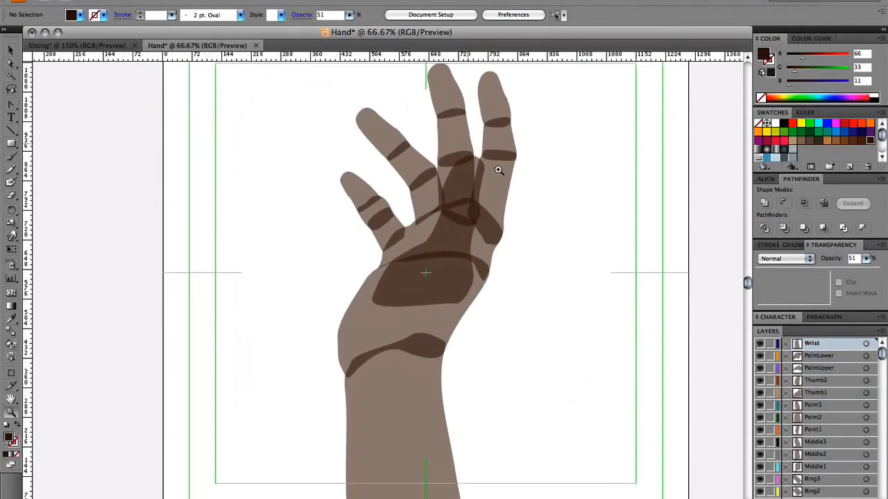
click(497, 149)
drag(359, 289, 430, 257)
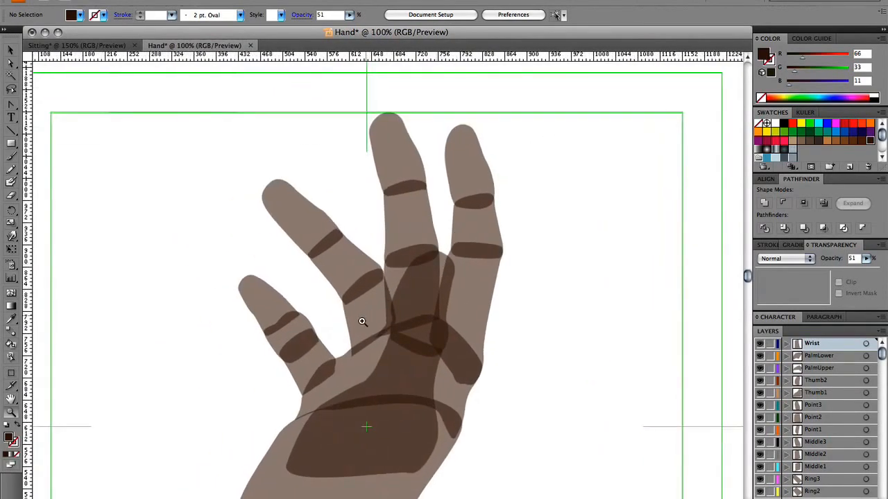
drag(379, 348, 409, 250)
alt+click(386, 316)
alt+click(387, 315)
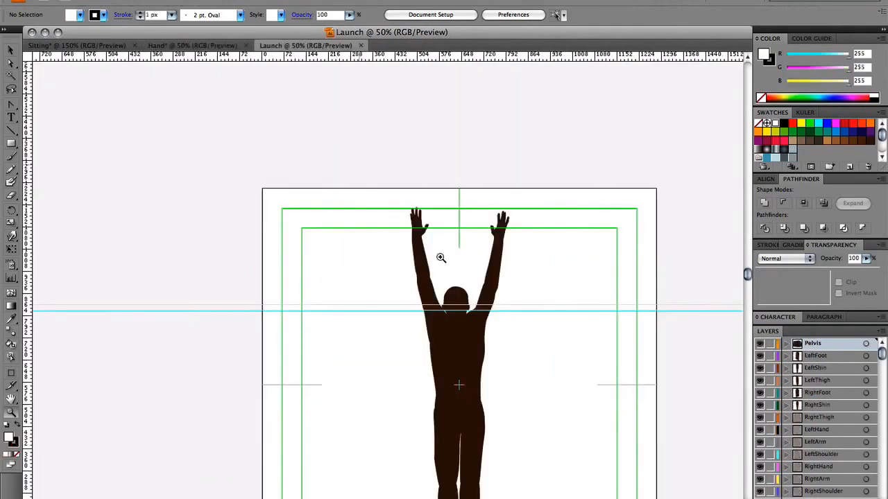
Look over the Launch, Squat and Front figure artwork and the list of body-part layers in Front
drag(440, 258, 325, 206)
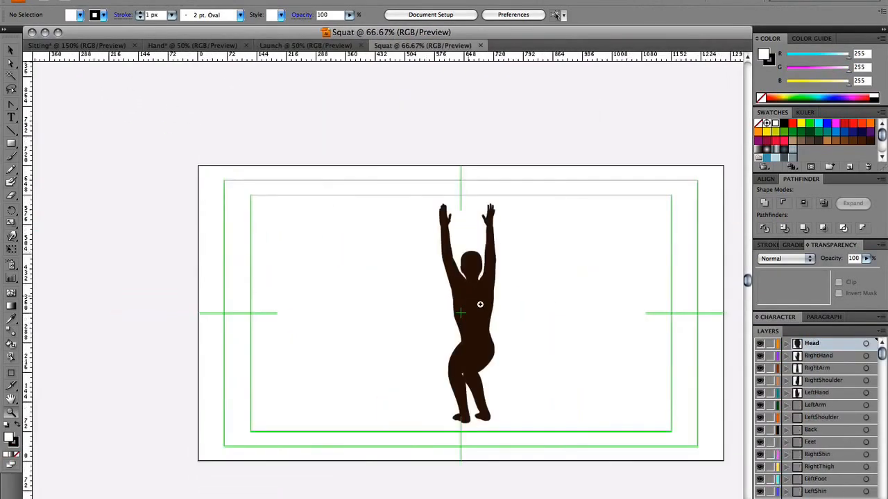
drag(383, 217, 381, 185)
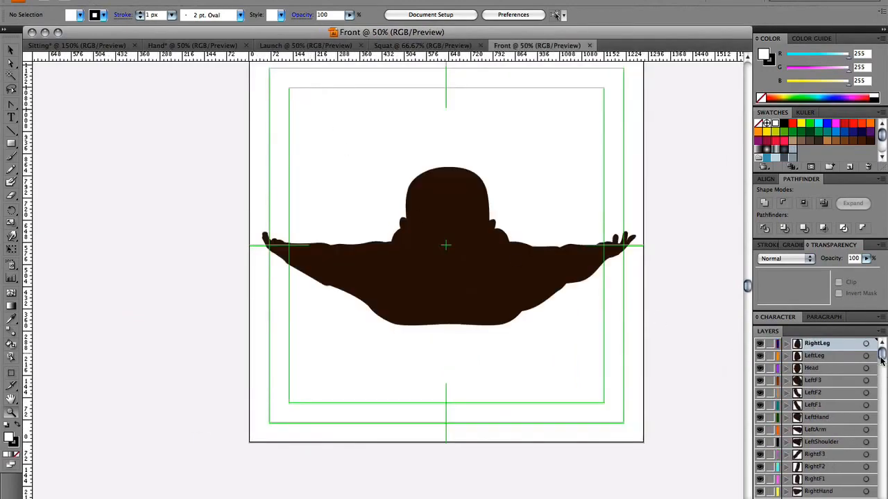
drag(881, 360, 881, 369)
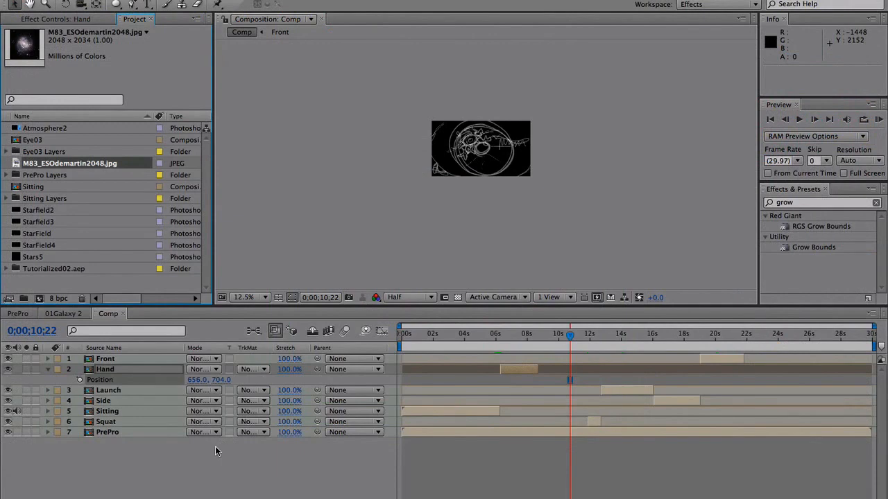
Switch to After Effects and review the imported star and starfield images in the project
click(21, 252)
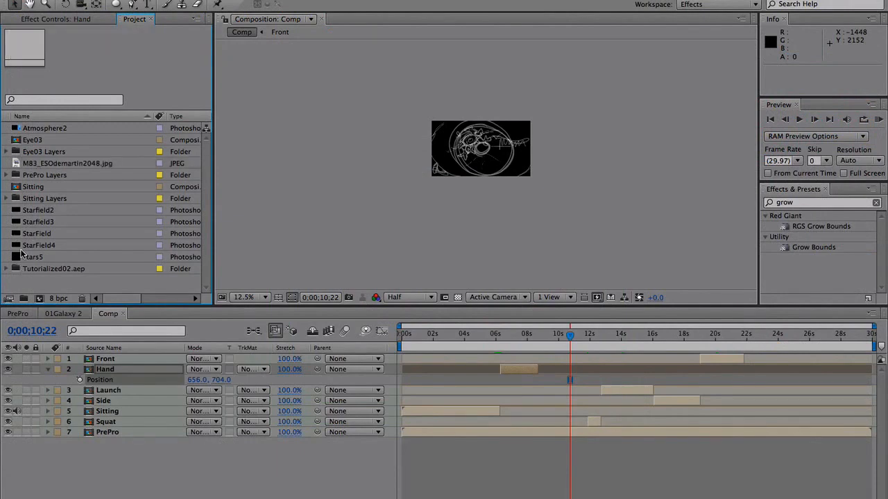
click(20, 236)
click(24, 223)
click(28, 212)
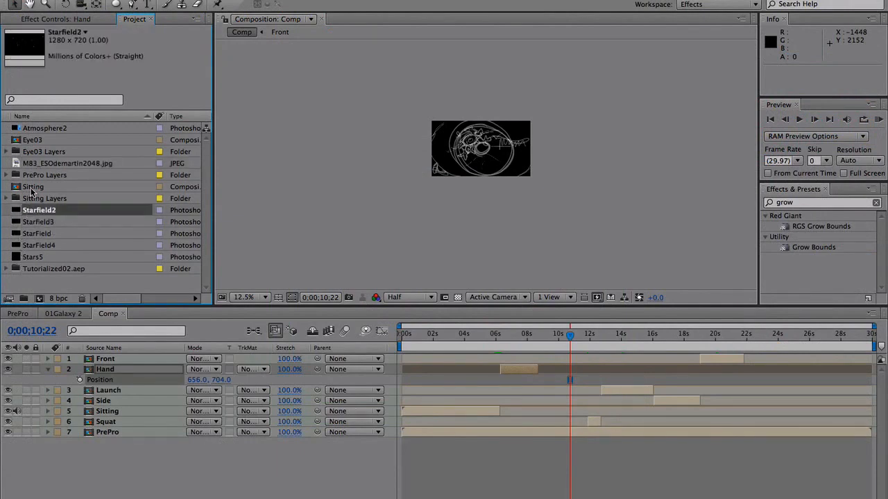
Switch to Photoshop and create a 2000 by 2000 pixel document named Stars, filled with black
click(389, 498)
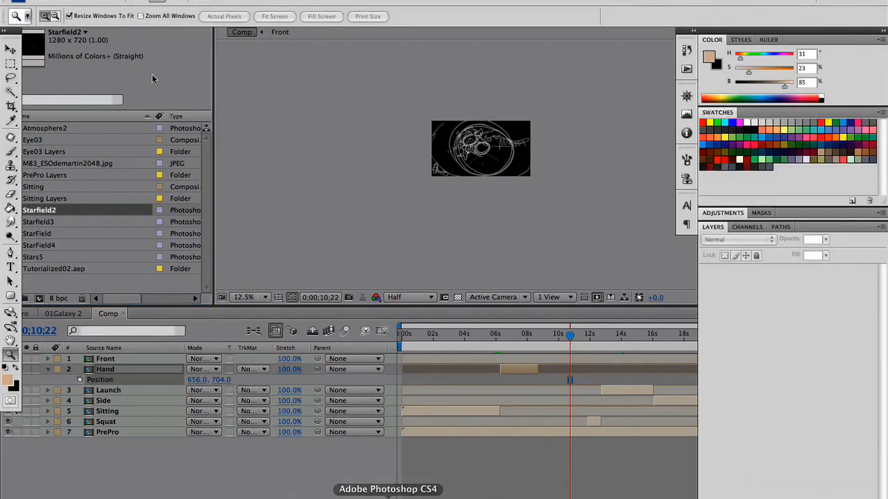
click(50, 0)
mouse_move(98, 0)
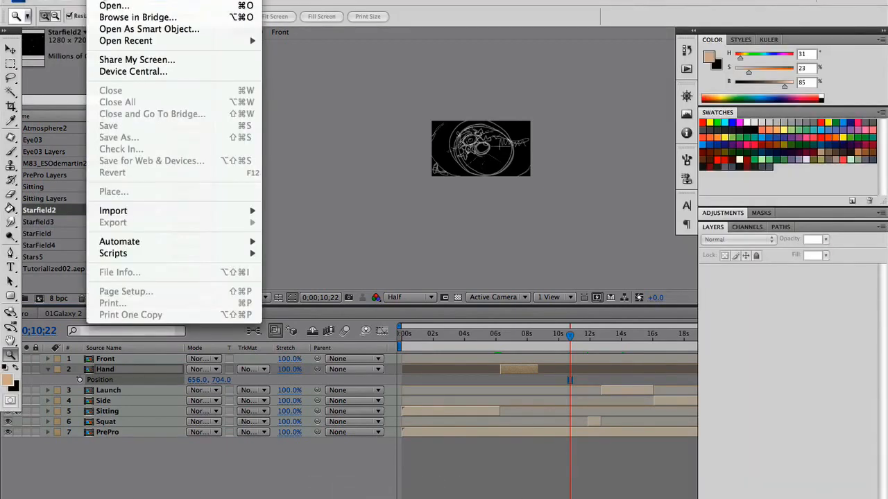
click(111, 0)
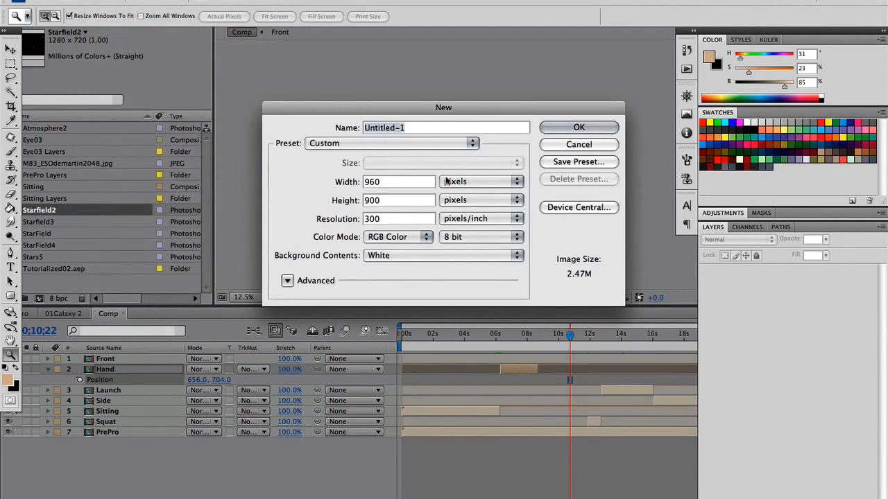
click(392, 181)
double_click(392, 181)
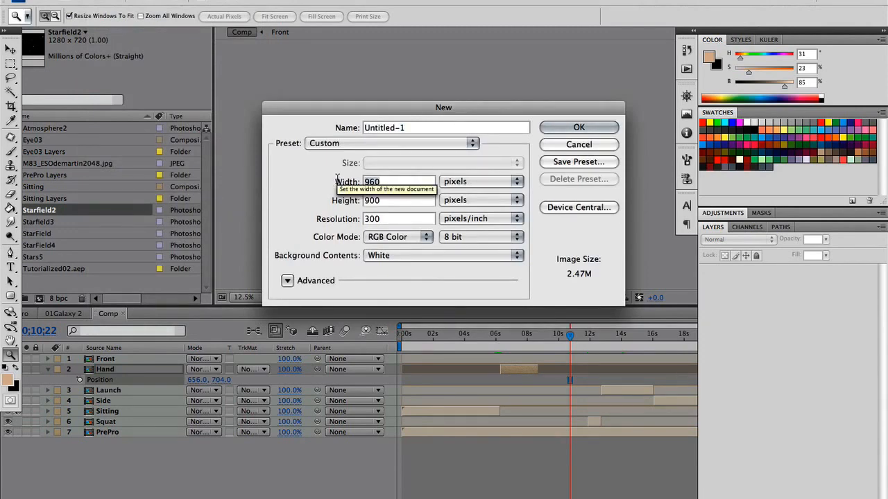
text(2000)
key(Tab)
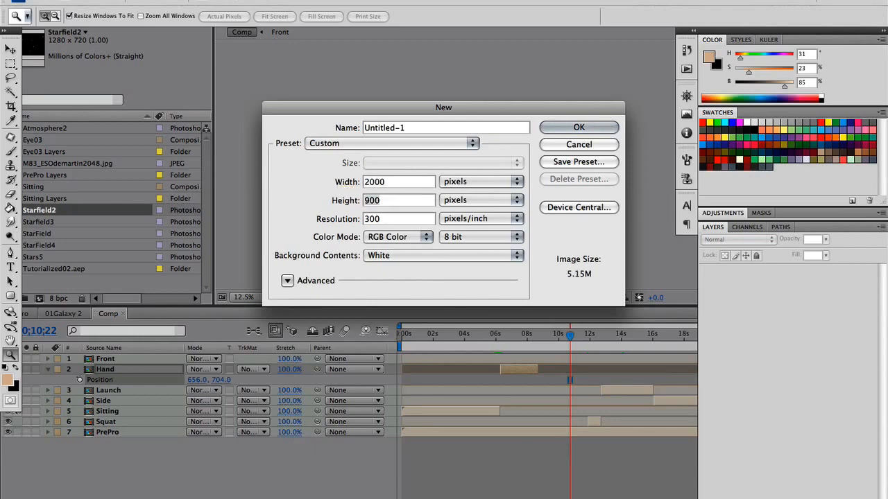
text(2000)
triple_click(401, 128)
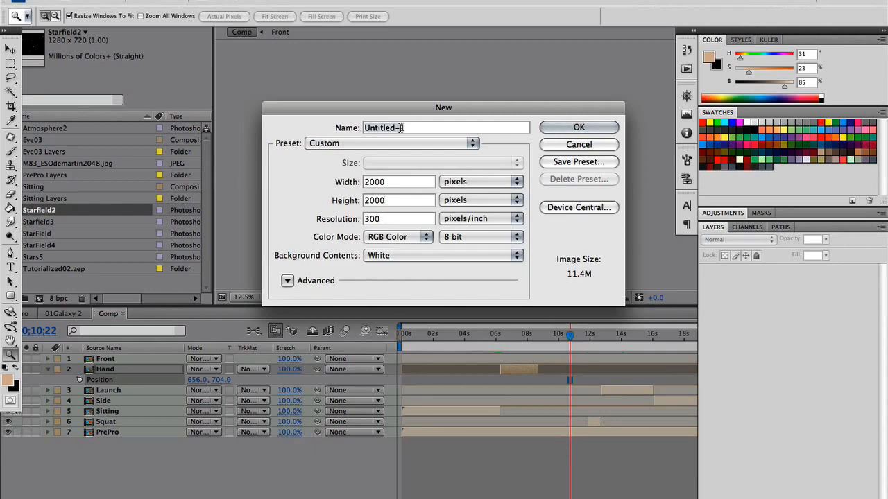
text(Stars)
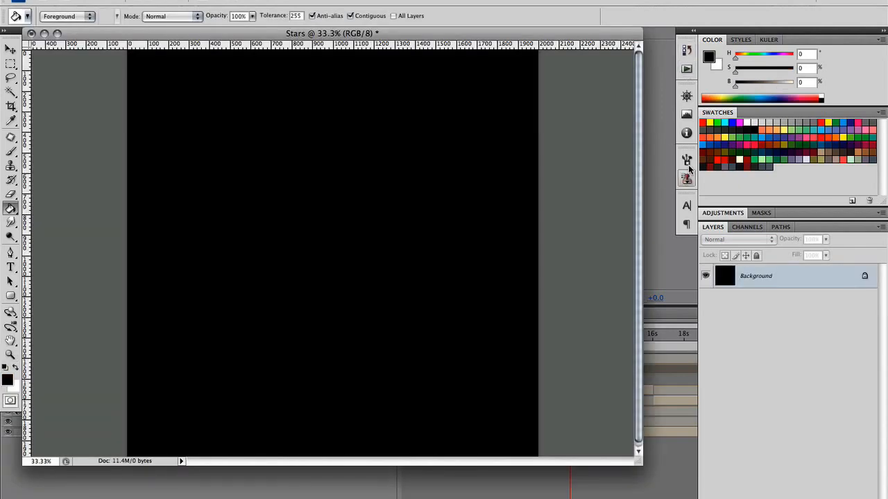
Activate the Brush tool and choose the hard round 13 px brush preset
click(687, 160)
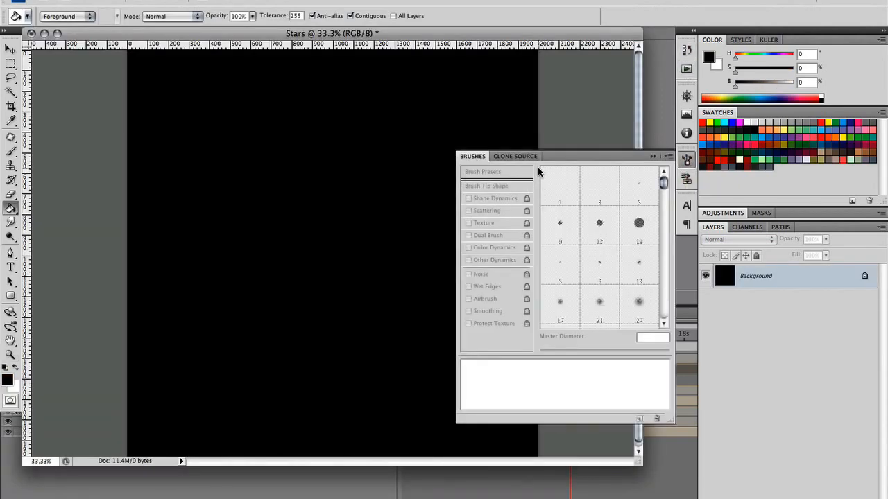
key(b)
click(498, 186)
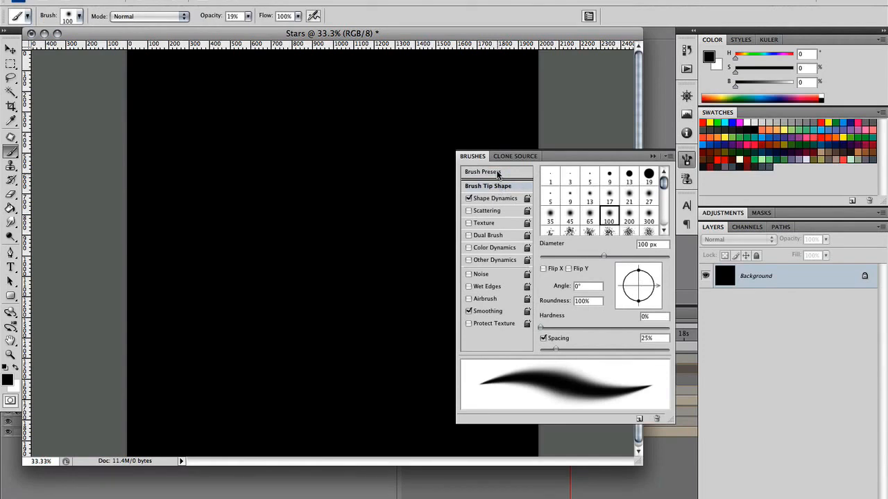
click(497, 174)
click(597, 232)
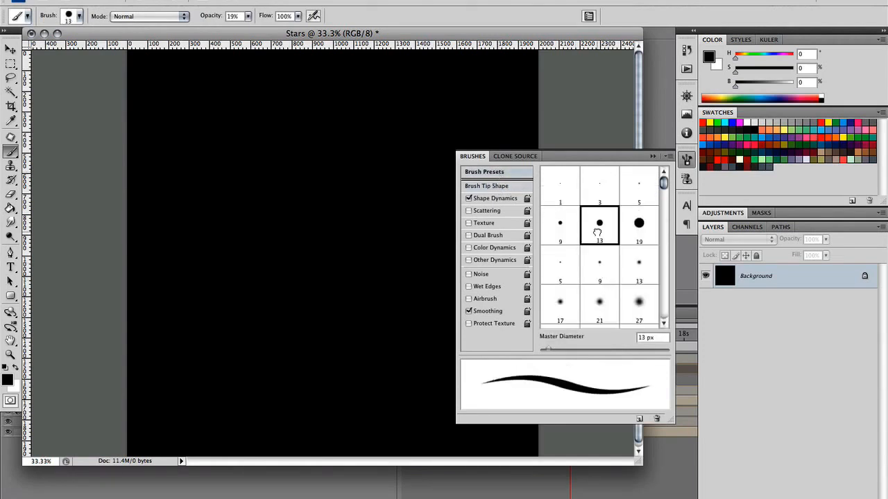
Set the brush tip Spacing to 480% and paint a looping trail of white dots on the black canvas
click(490, 187)
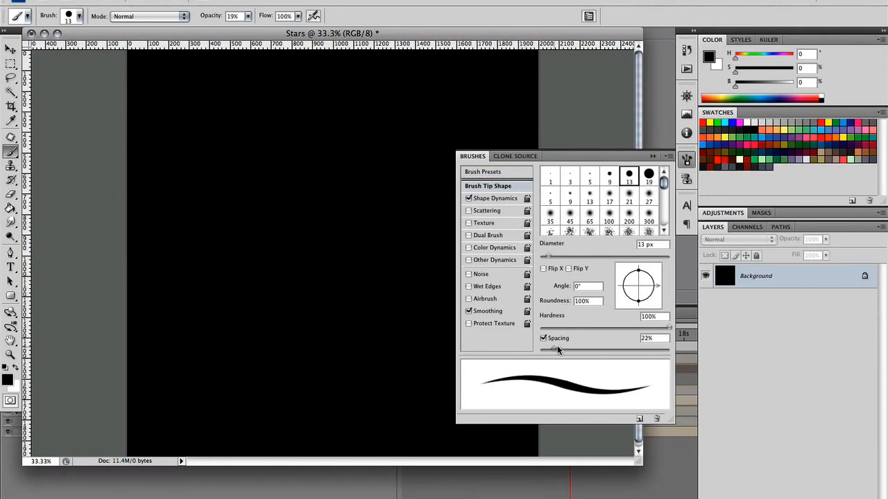
drag(557, 347, 654, 349)
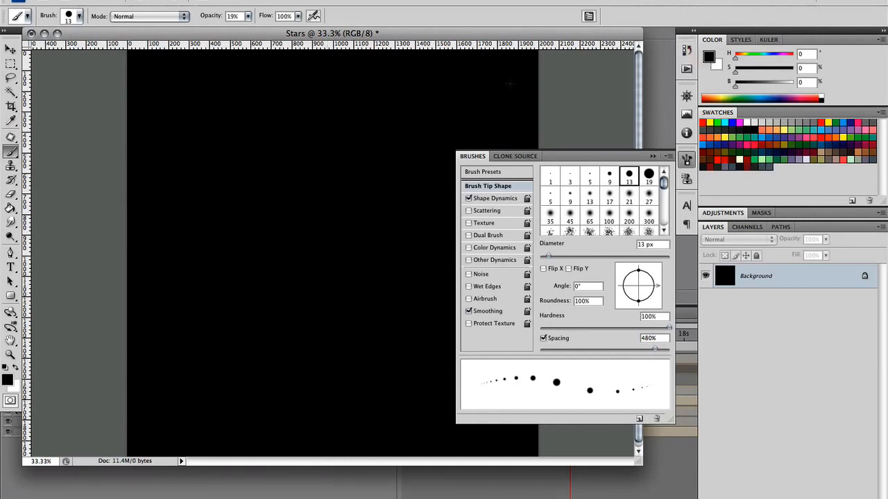
key(x)
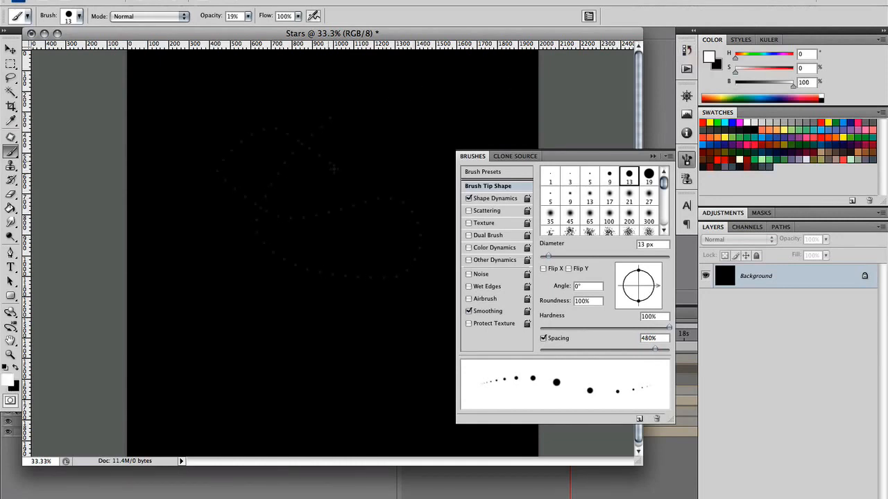
Set the brush tip Spacing to 14%, paint curved test strokes on the canvas, and undo them
drag(629, 350, 547, 348)
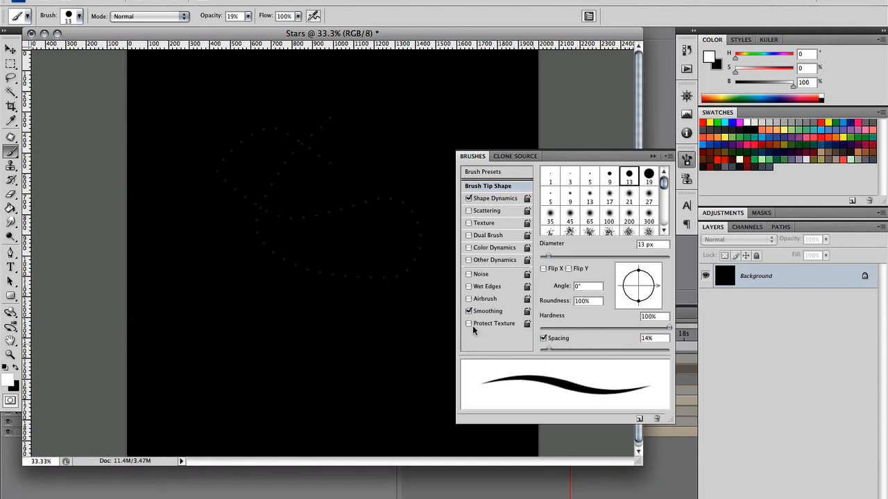
drag(315, 307, 313, 247)
mouse_move(354, 226)
mouse_down()
mouse_move(391, 154)
mouse_move(214, 222)
mouse_move(430, 198)
mouse_up()
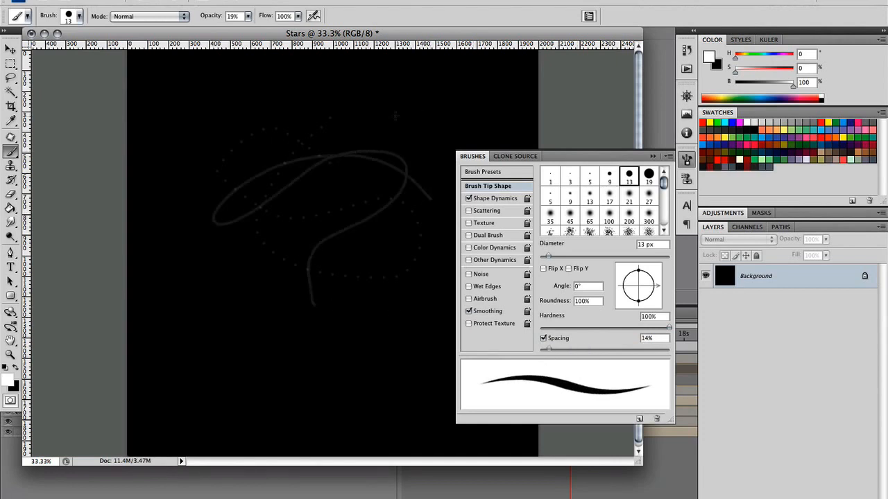
drag(395, 115, 329, 241)
key(super+z)
key(super+alt+z)
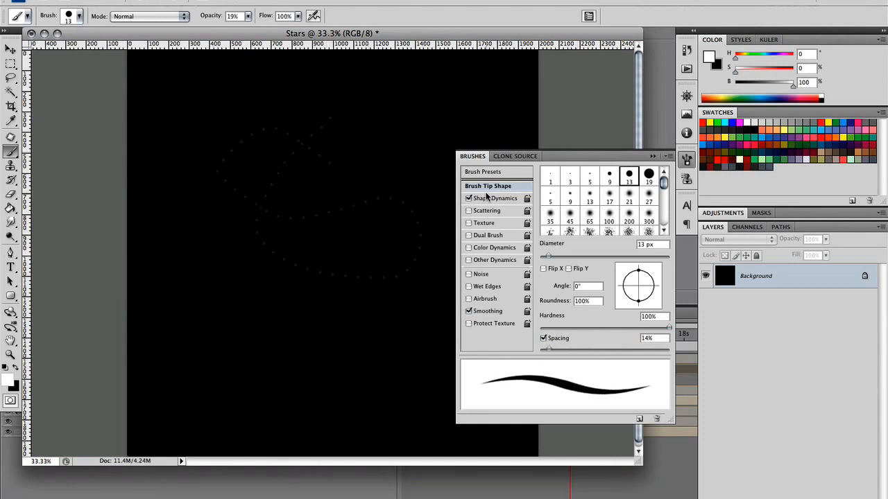
Enable Scattering for the 13 px star brush and raise its Scatter amount to the maximum
click(480, 210)
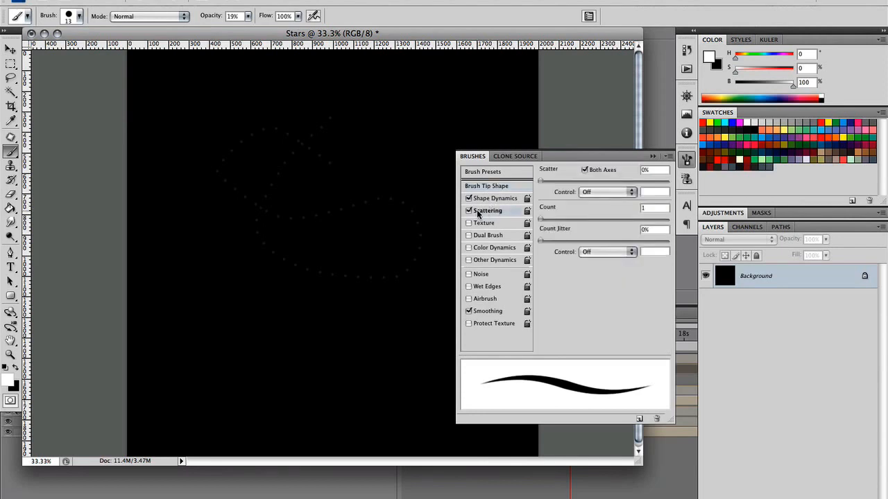
drag(543, 182, 670, 181)
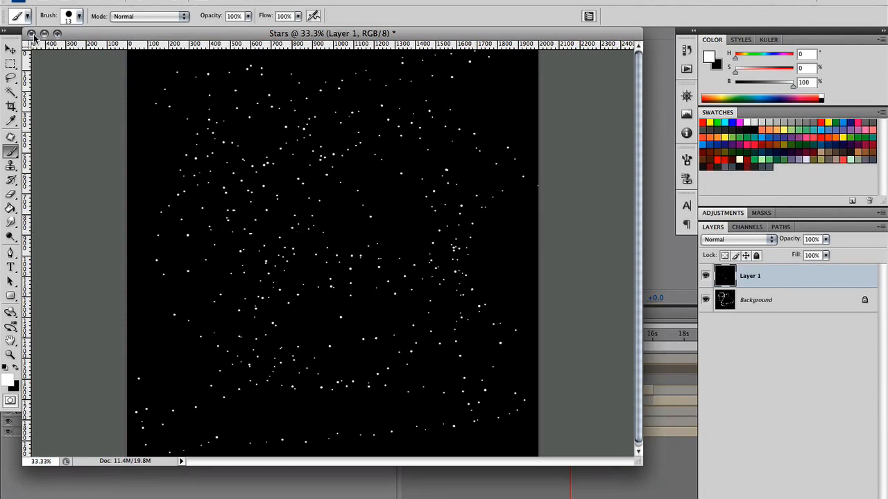
Close the Stars document without saving its changes and switch to After Effects
click(30, 34)
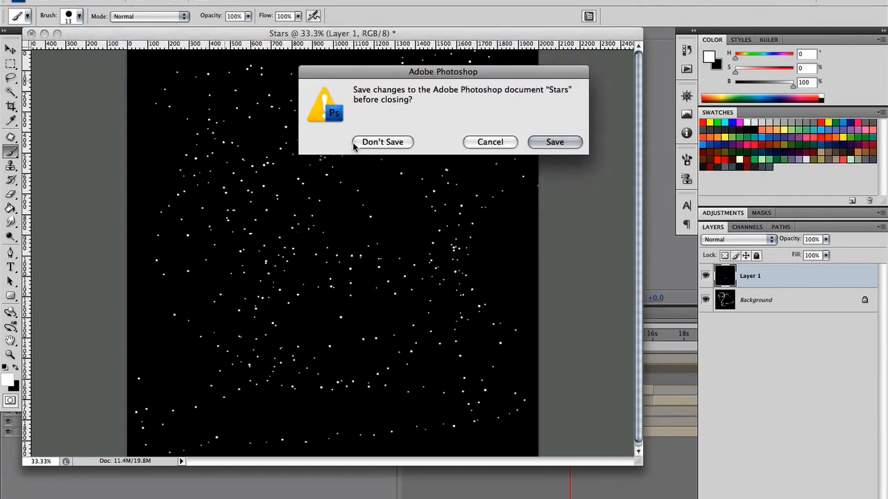
click(376, 145)
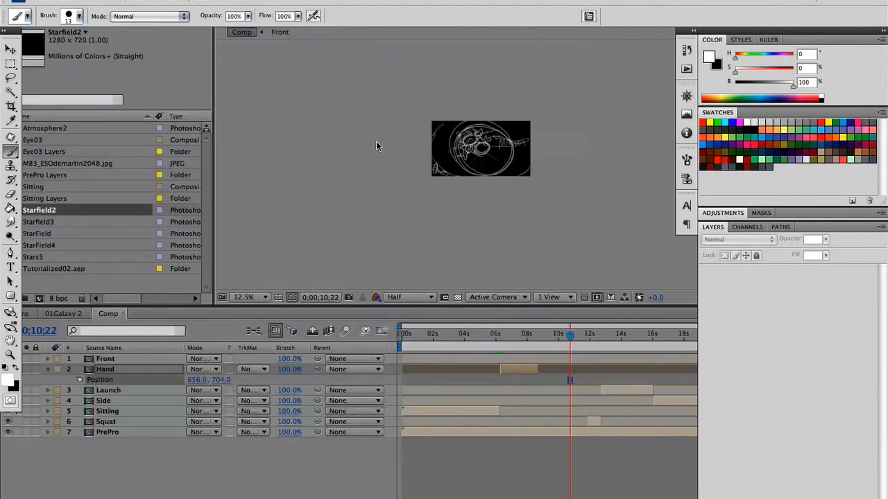
click(264, 172)
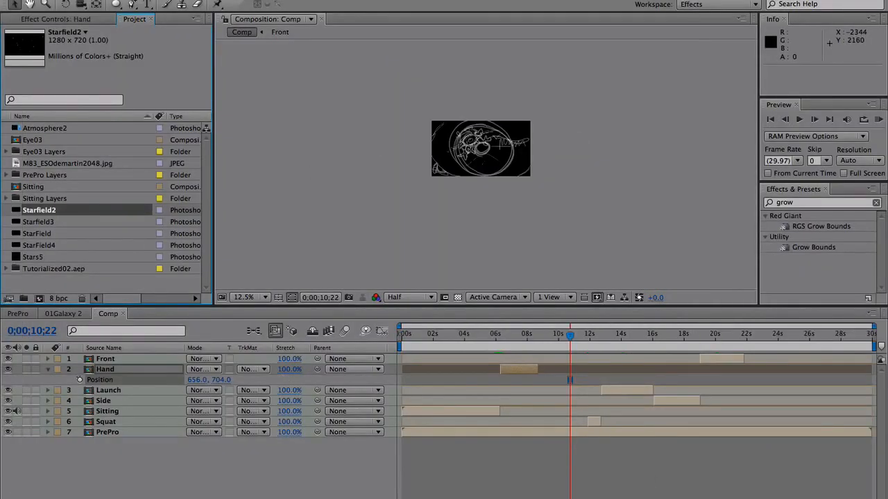
Add a new gray solid layer of 2000 by 2000 pixels with square pixels to the Comp composition
click(227, 0)
key(Escape)
click(283, 458)
click(227, 0)
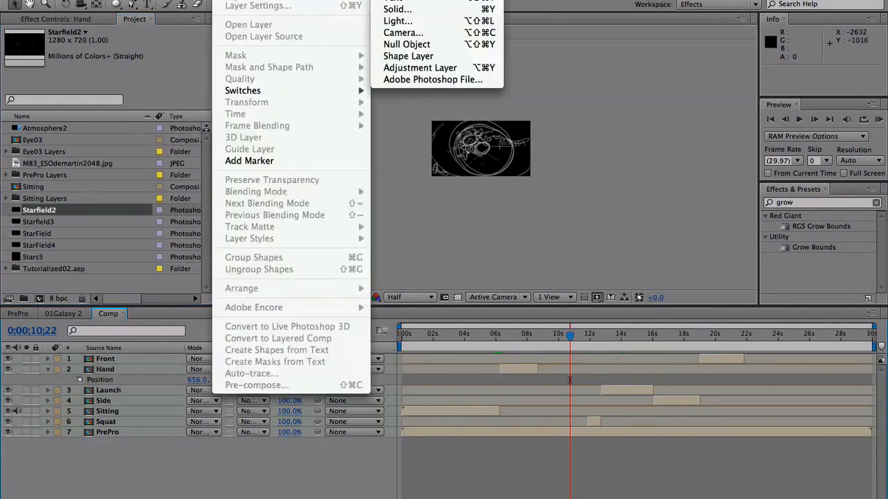
click(397, 9)
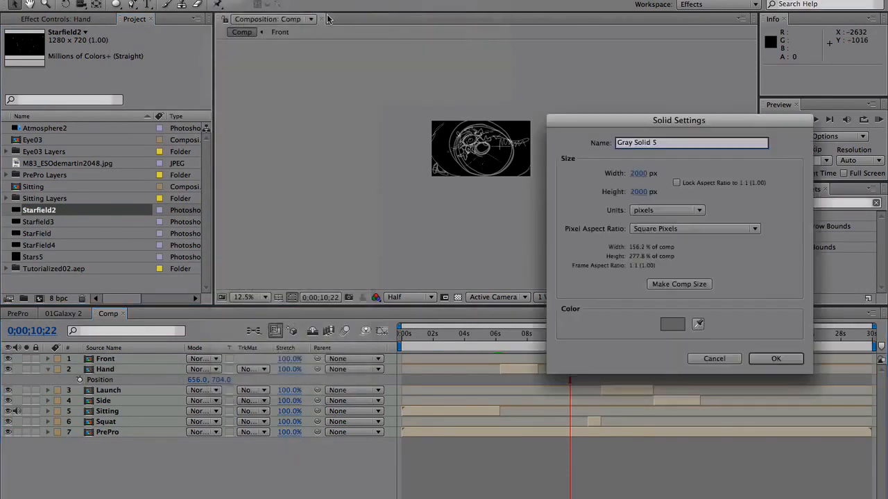
click(775, 359)
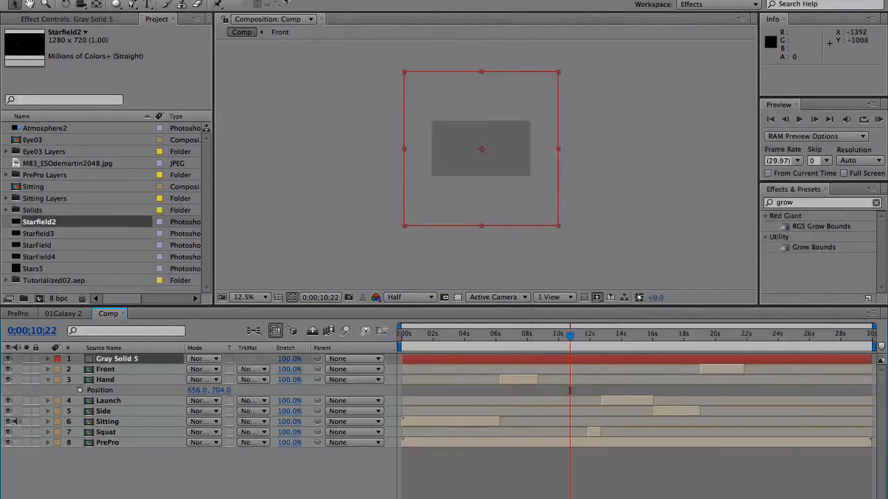
Apply Trapcode Particular to the gray solid with the t_StarfieldStatic1 preset
click(263, 0)
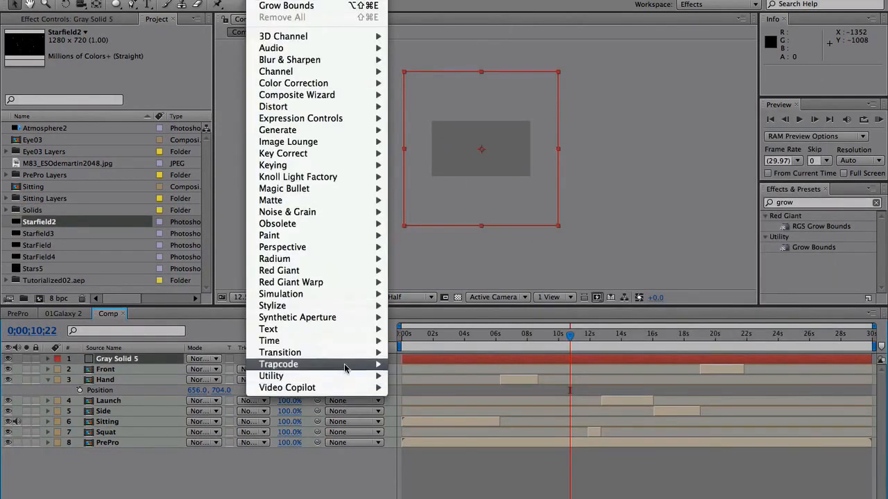
mouse_move(347, 365)
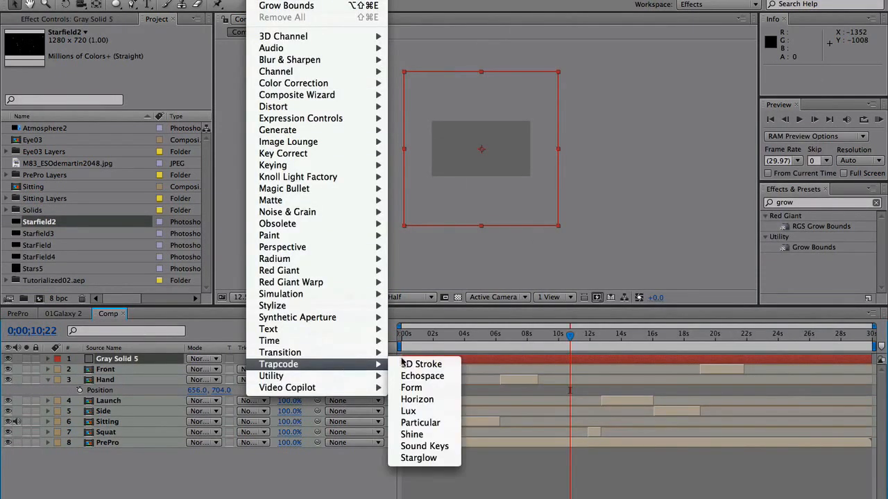
click(420, 422)
click(148, 54)
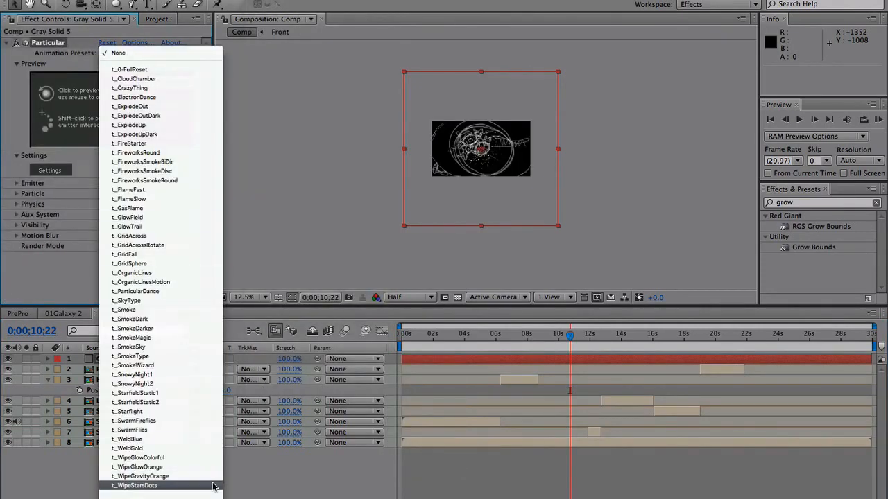
click(192, 393)
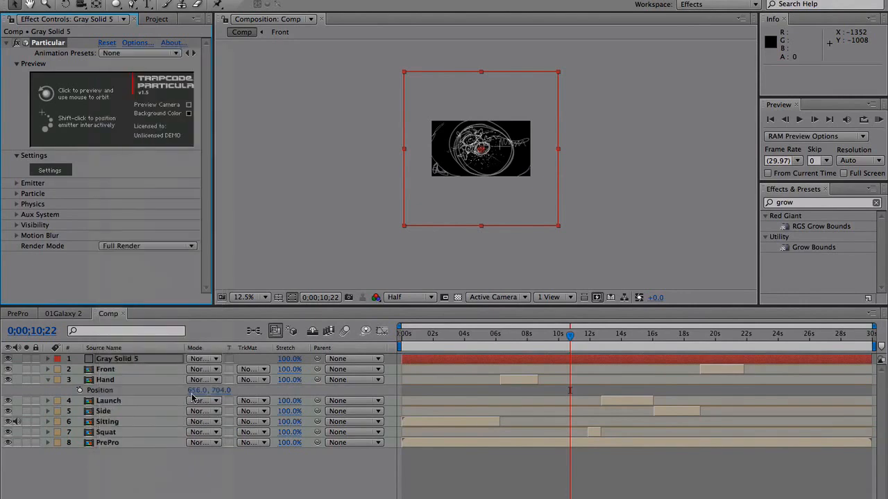
Solo the gray solid and examine the generated starfield up close
click(26, 359)
key(period)
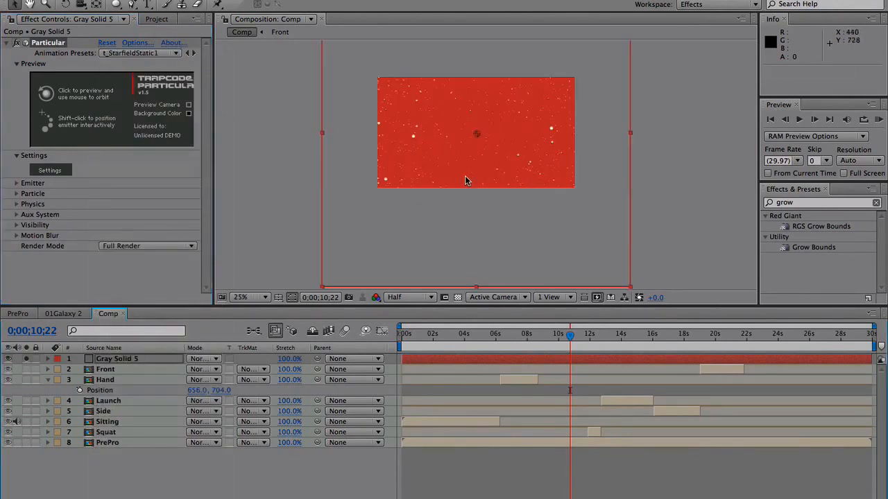
key(period)
drag(488, 125, 513, 251)
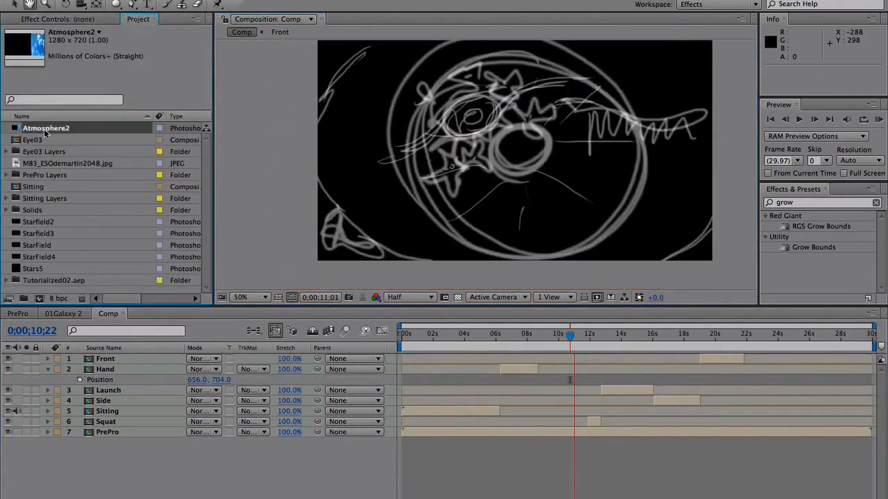
Preview the Atmosphere2 and M83_ESOdemartin2048.jpg footage, checking the Hand shot in Comp at 0;00;06;21 in between
double_click(47, 132)
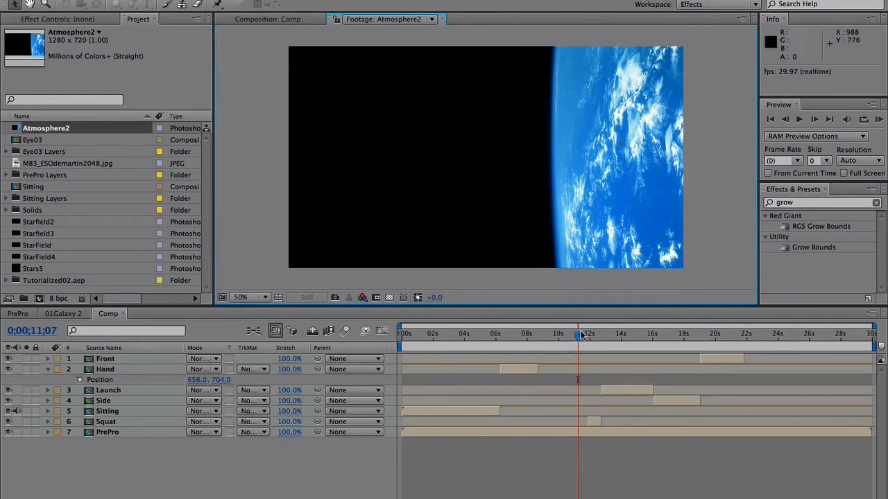
drag(580, 335, 506, 335)
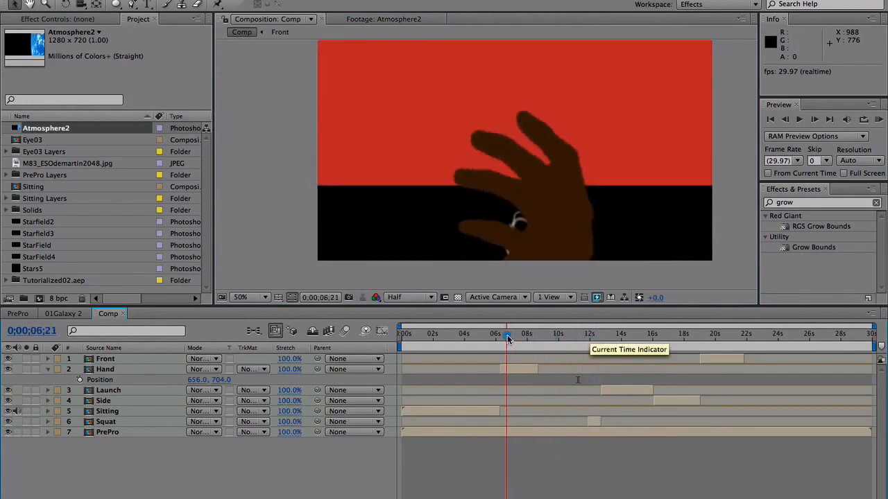
click(69, 128)
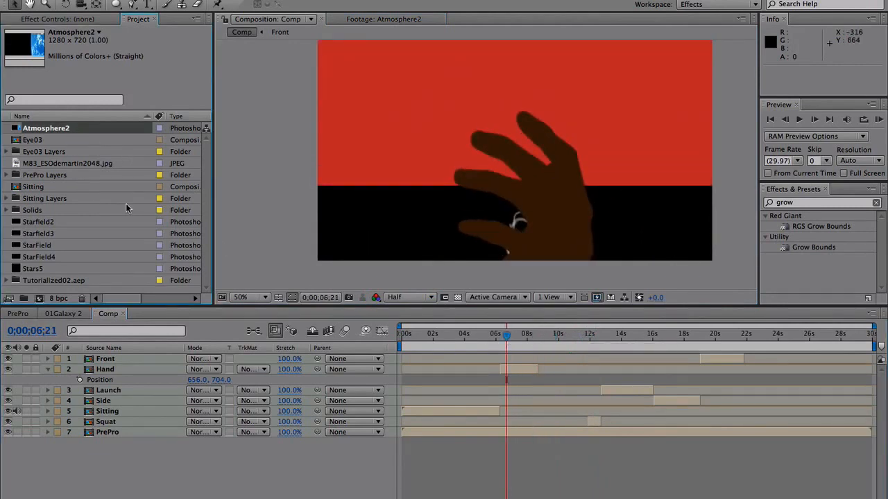
click(54, 166)
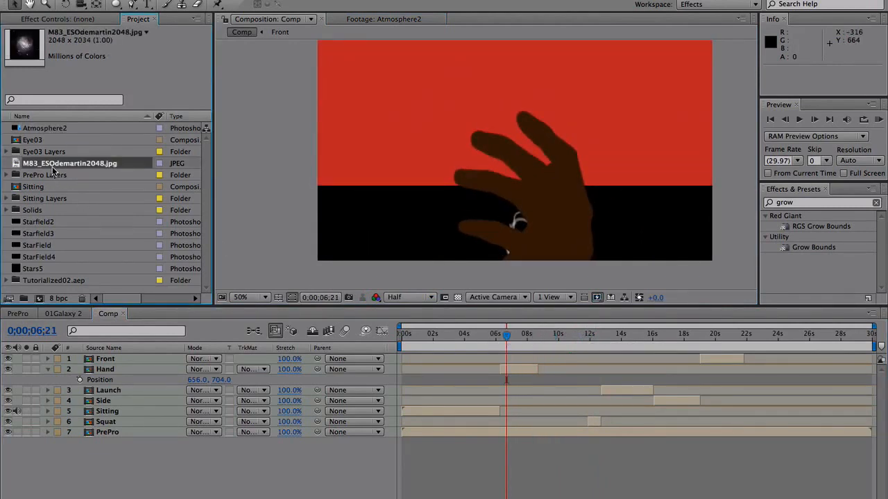
double_click(56, 165)
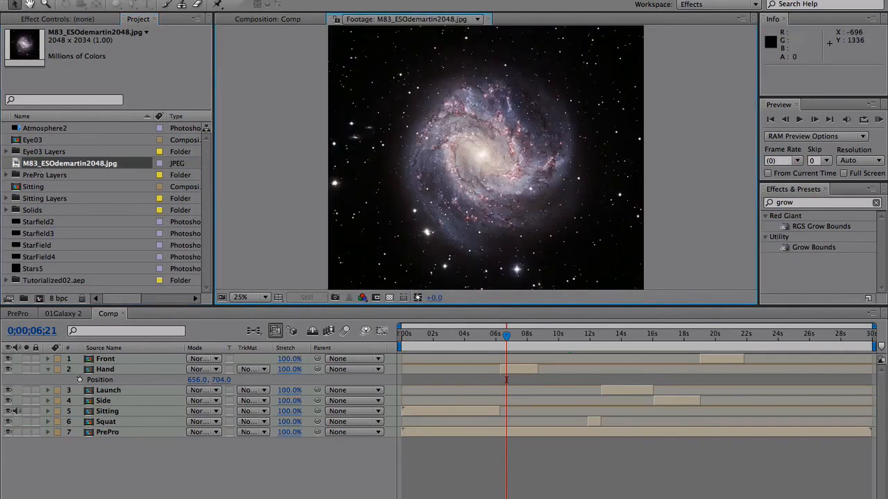
Create a new composition named Stars
click(175, 0)
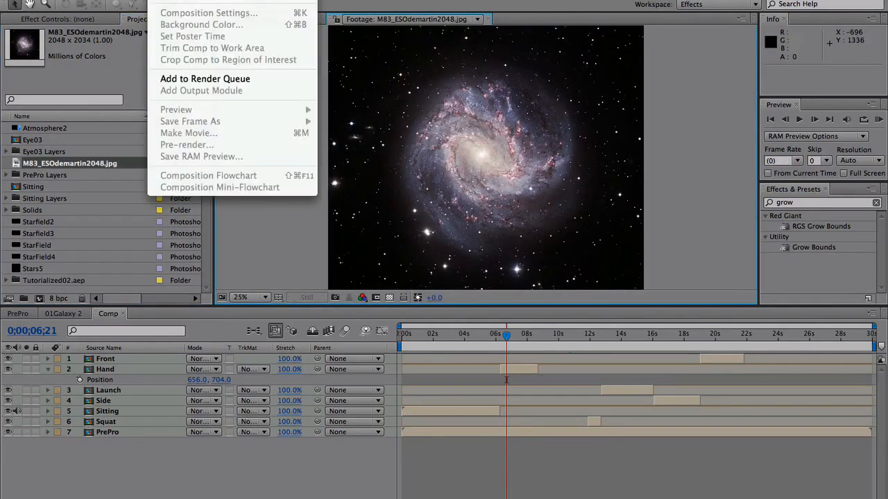
click(185, 0)
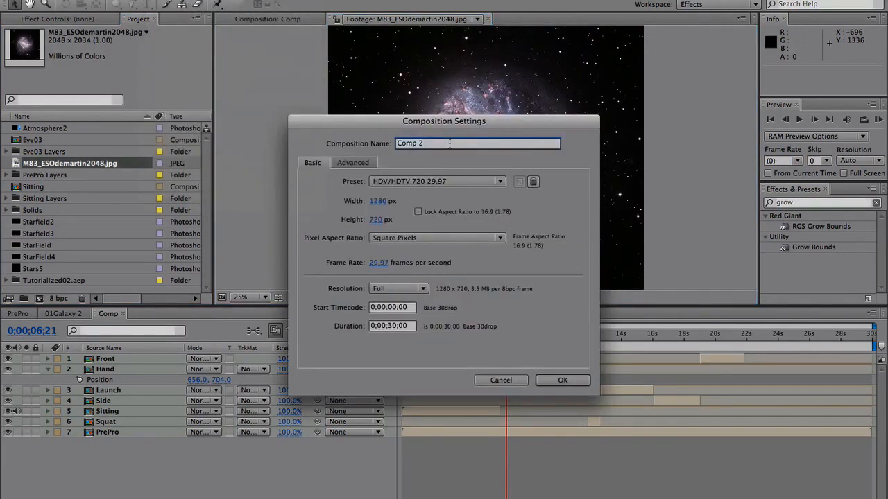
text(Stars)
key(Return)
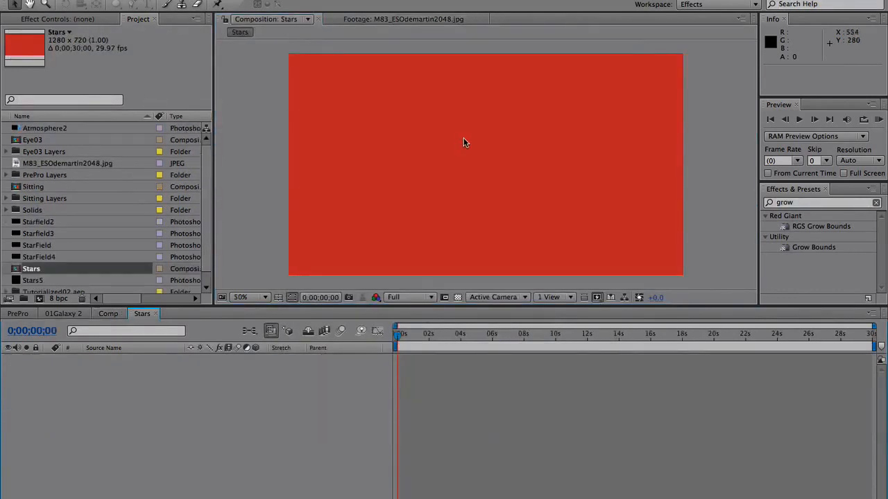
Place the StarField footage in the Stars composition as the background, removing the StarField4 layer tried first
scroll(102, 223, down, 1)
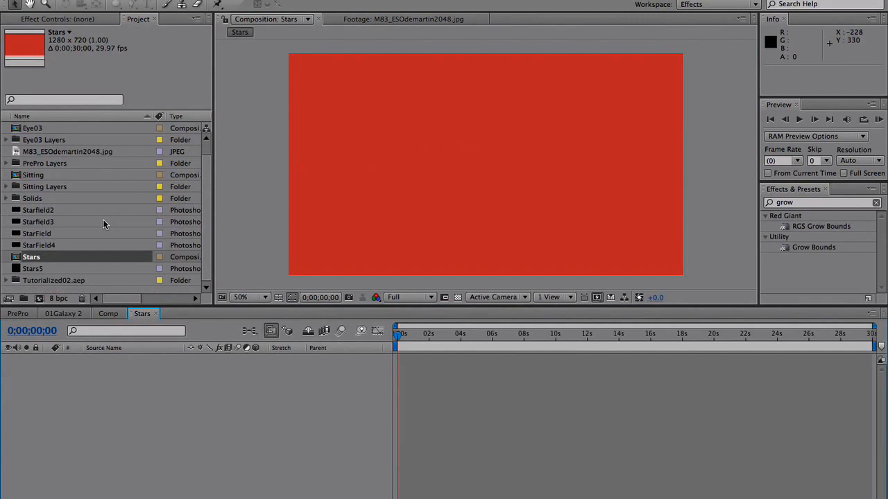
click(51, 212)
click(51, 221)
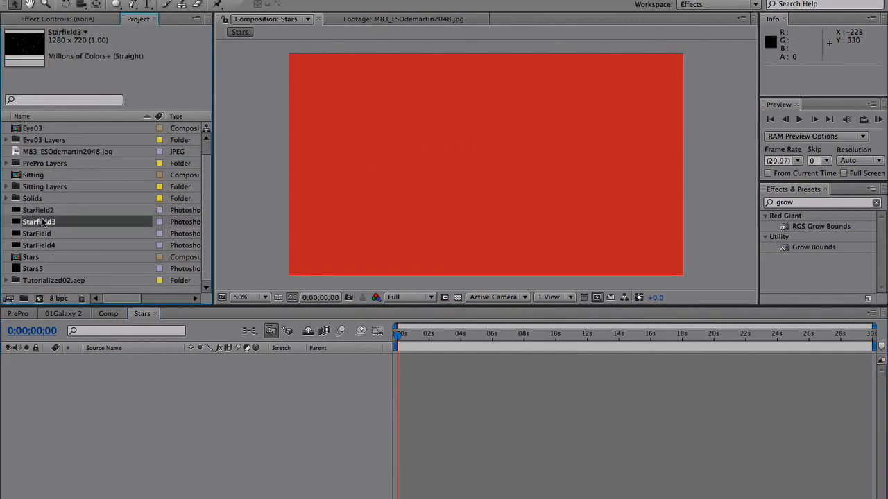
drag(50, 247, 129, 453)
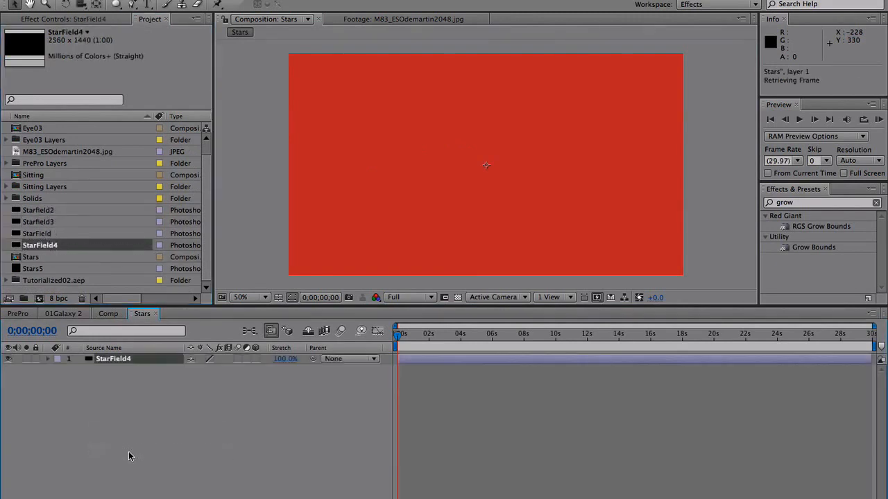
drag(40, 235, 106, 420)
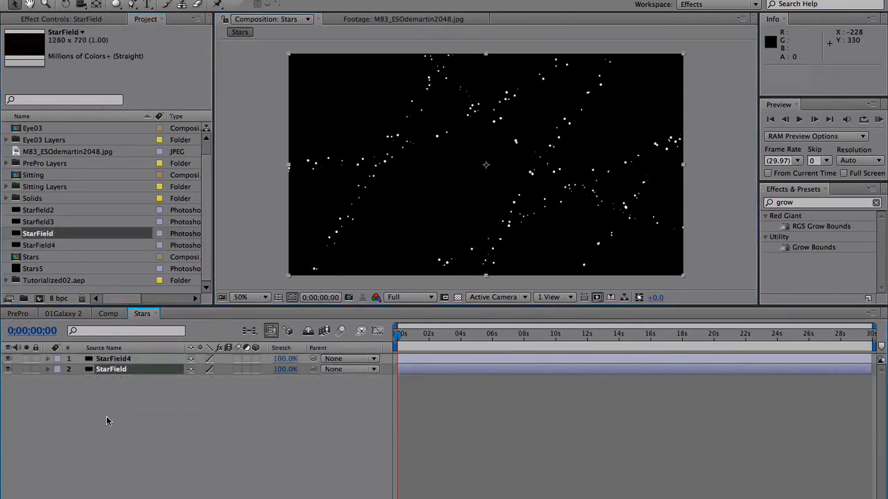
click(111, 359)
key(Delete)
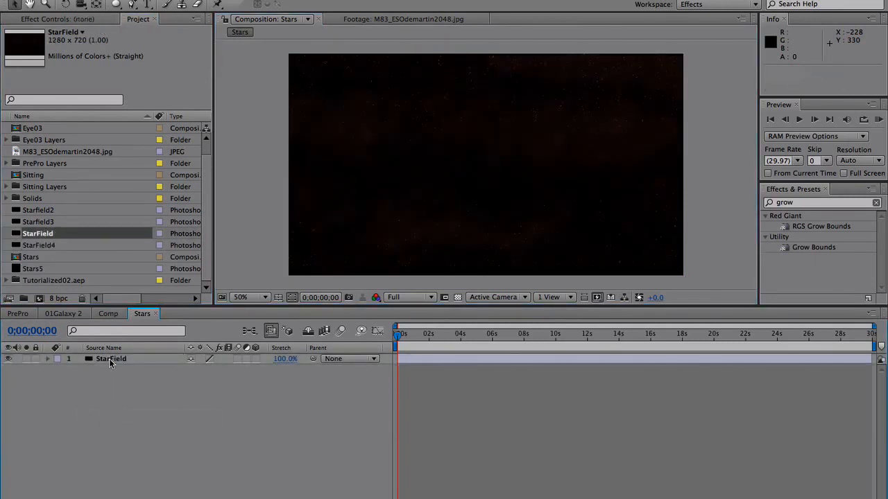
Examine the StarField background in a maximized composition view
scroll(427, 161, up, 2)
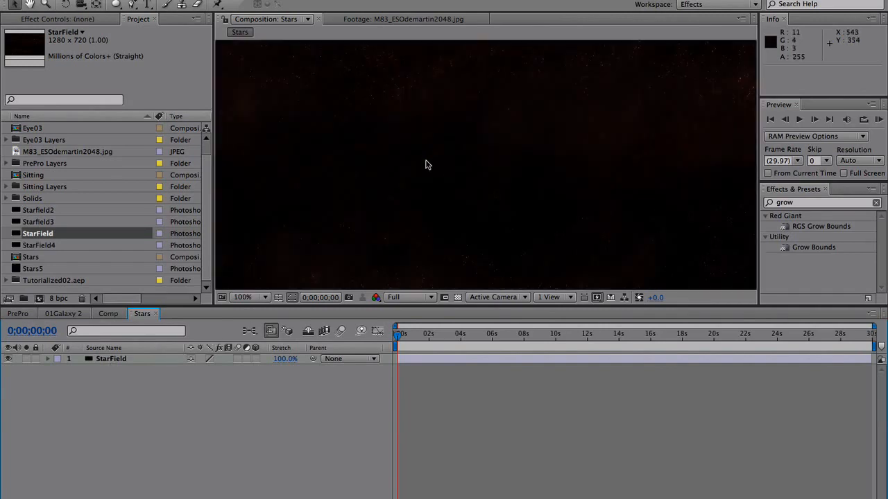
key(grave)
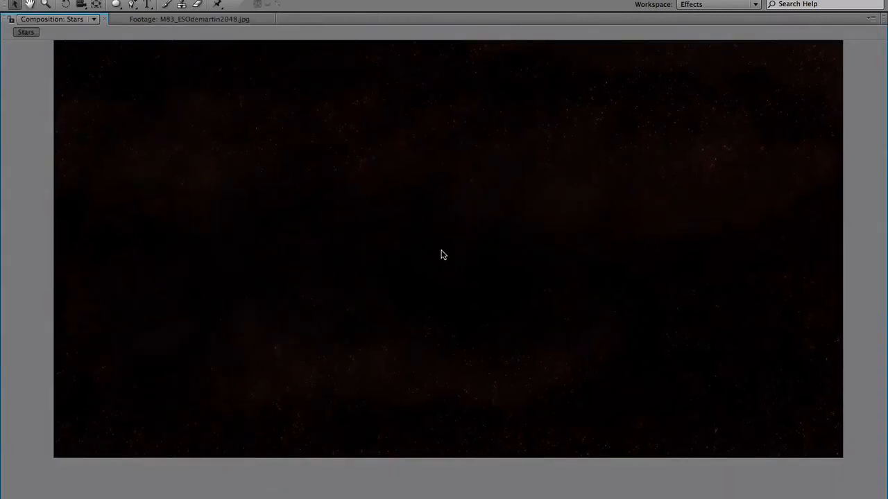
key(grave)
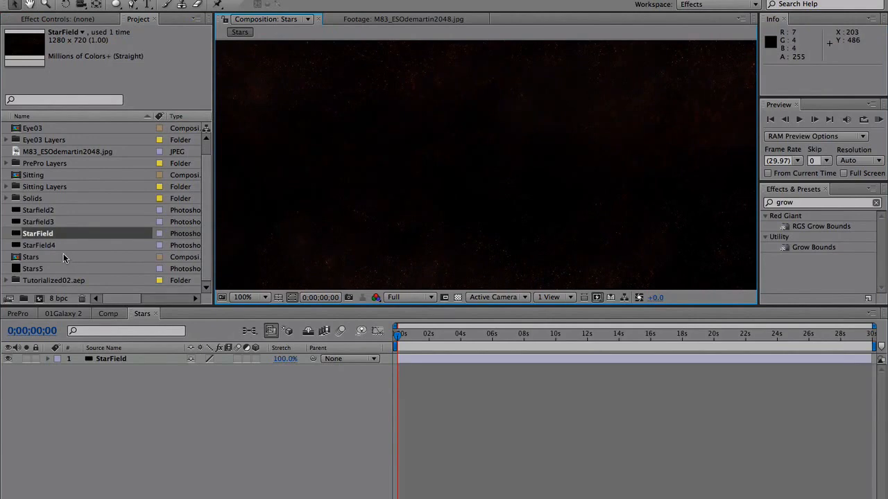
Add M83_ESOdemartin2048.jpg above StarField and scale it down proportionally to about three quarters of the frame height
click(66, 150)
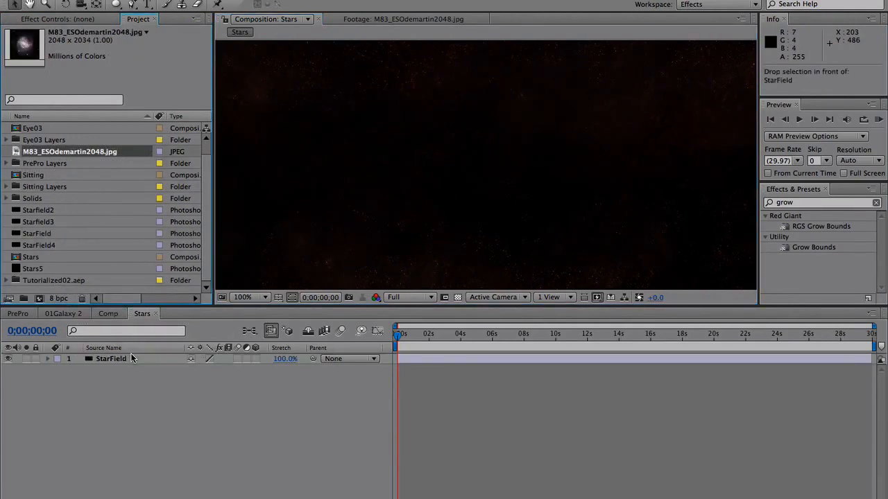
key(ctrl+slash)
key(comma)
key(comma)
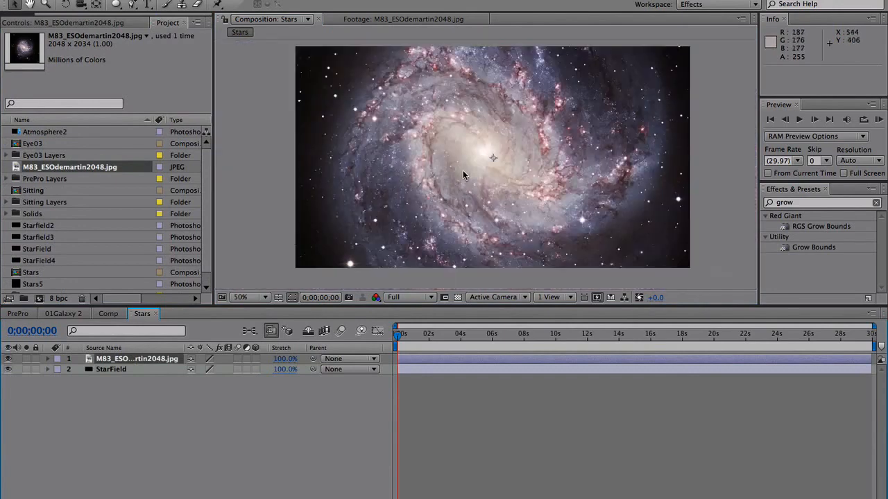
key(comma)
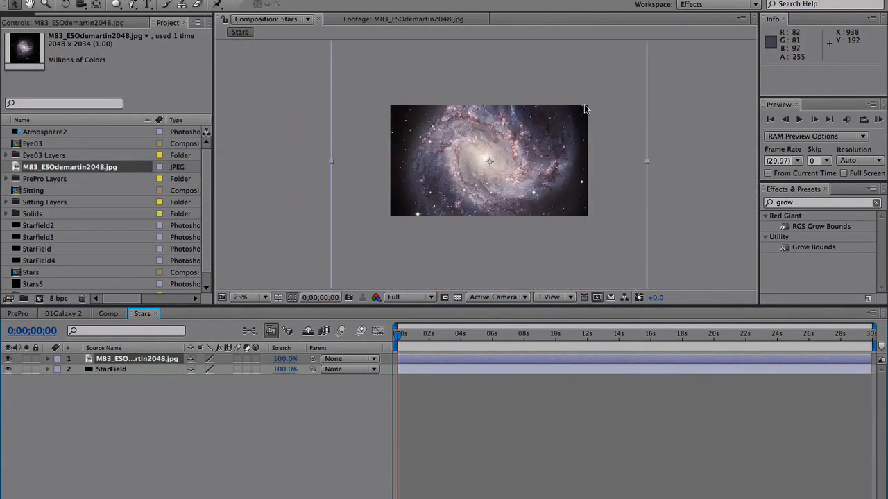
key(comma)
drag(568, 87, 499, 167)
key(period)
key(period)
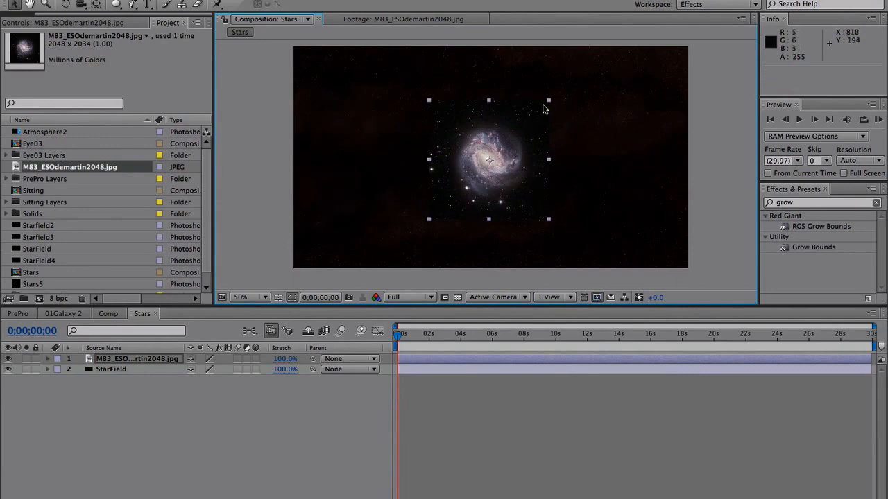
drag(548, 102, 579, 80)
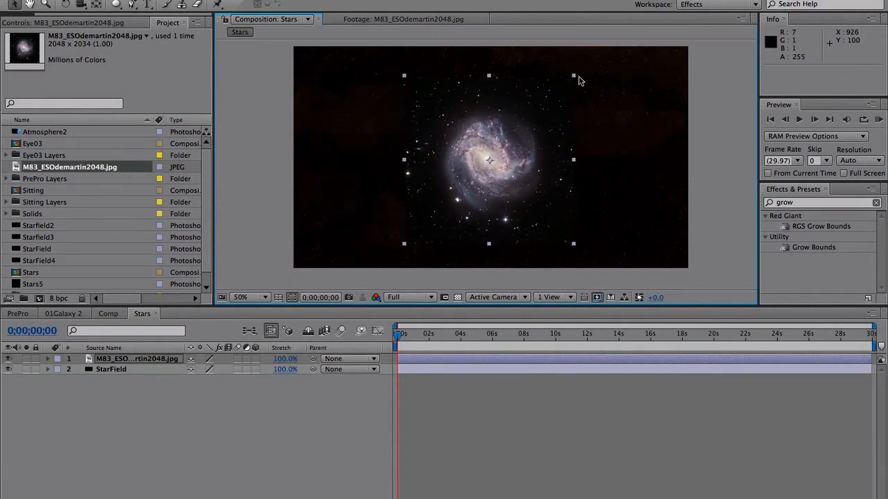
Hide the StarField layer and add an elliptical mask fitted to the full bounds of the M83 galaxy layer
click(229, 428)
click(137, 359)
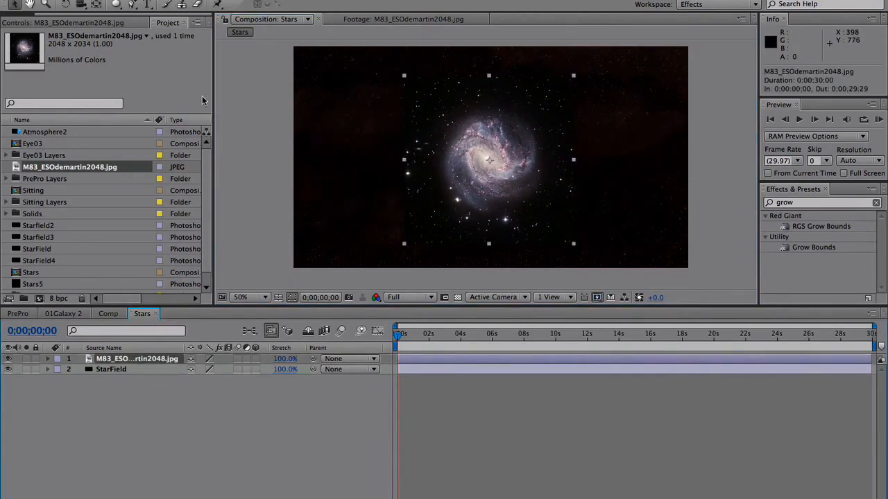
drag(115, 4, 131, 19)
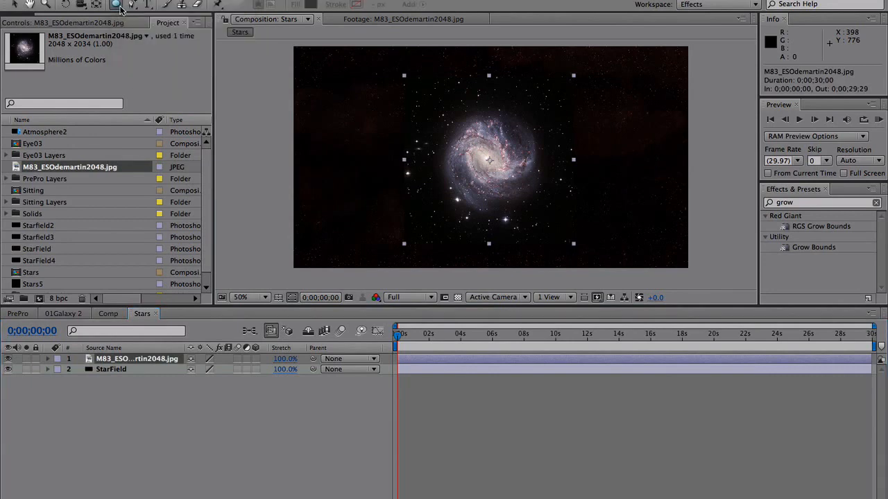
click(8, 369)
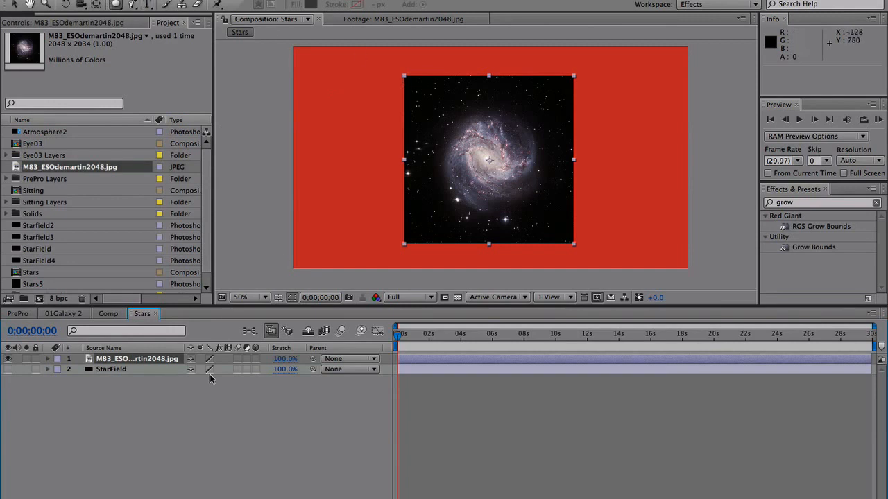
click(130, 360)
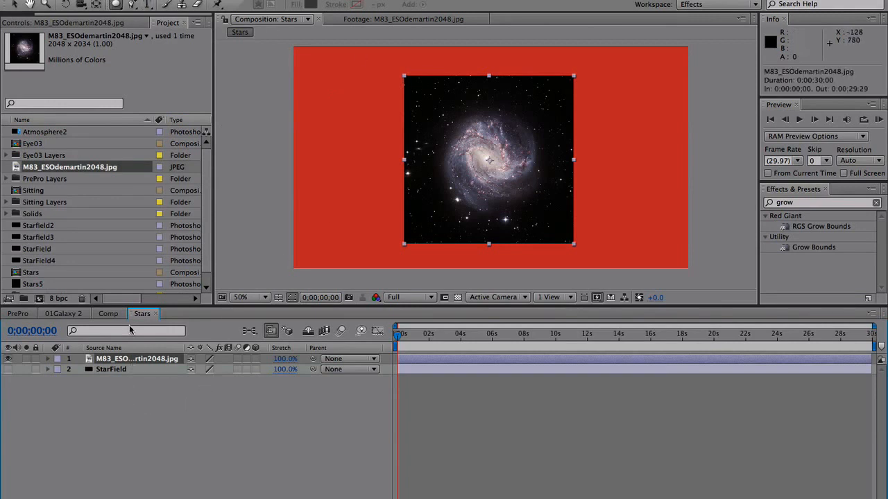
double_click(116, 5)
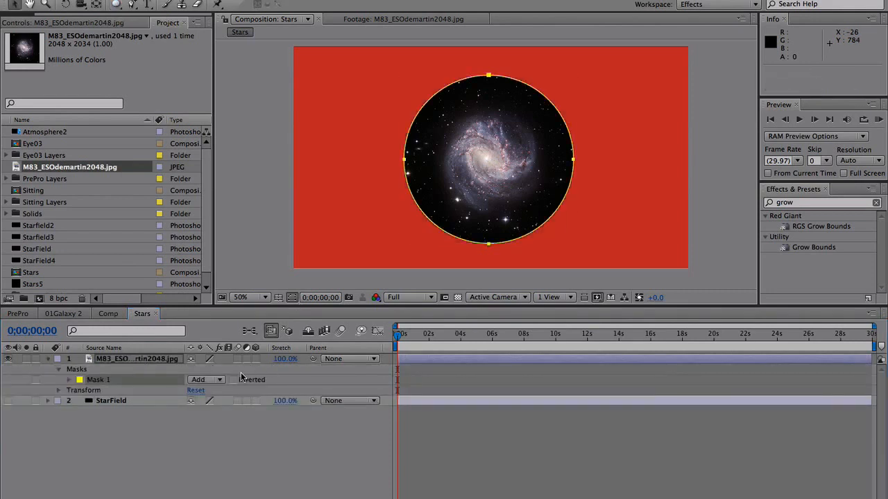
Feather the galaxy layer's mask by 286 pixels and set its expansion to about -275 pixels
key(m)
key(m)
key(m)
key(m)
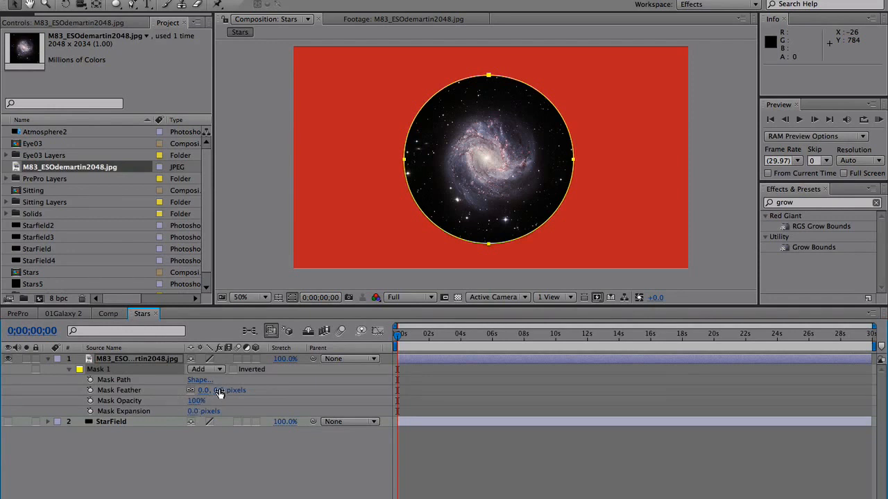
drag(219, 390, 323, 374)
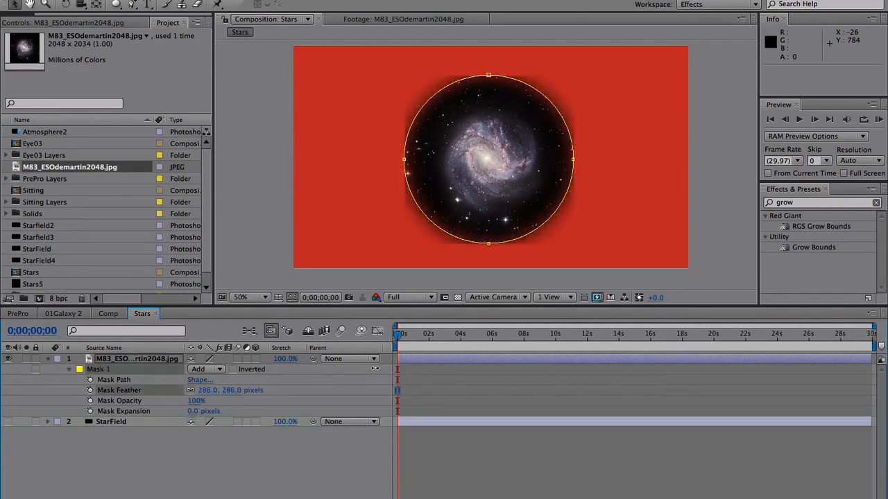
drag(193, 411, 34, 421)
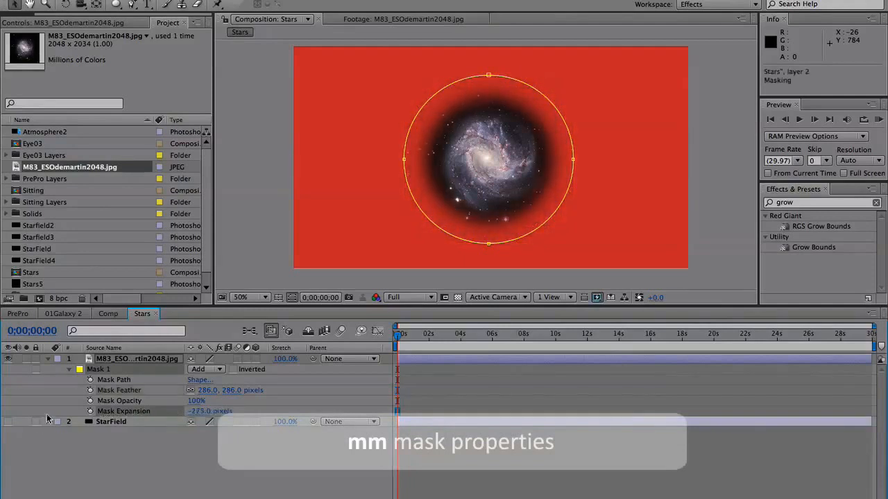
Make the StarField layer visible again and apply the Liquify effect to the M83 galaxy layer
click(47, 359)
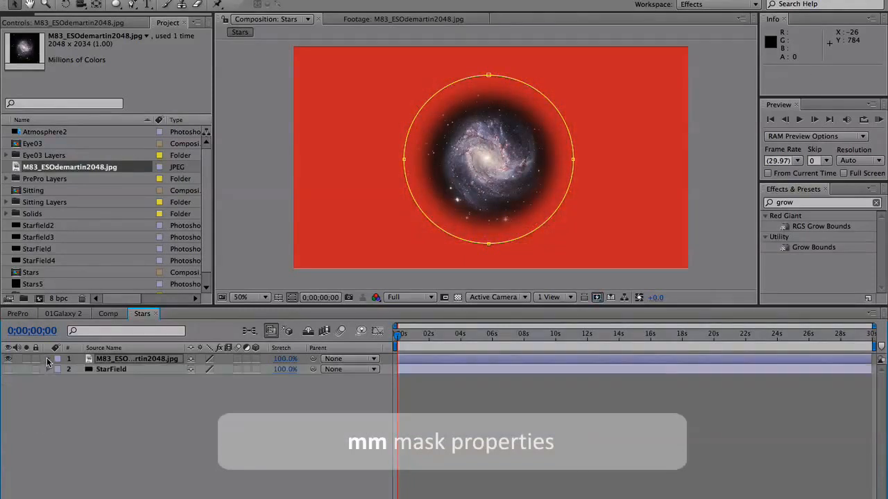
click(119, 359)
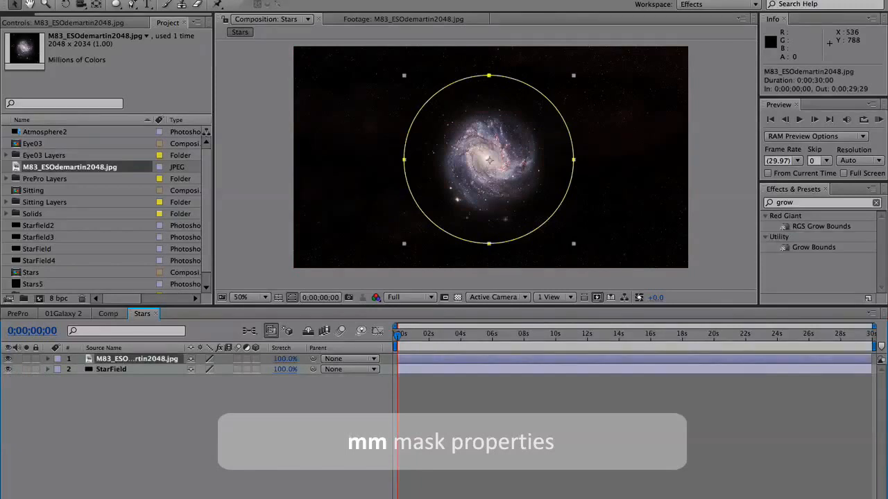
click(269, 0)
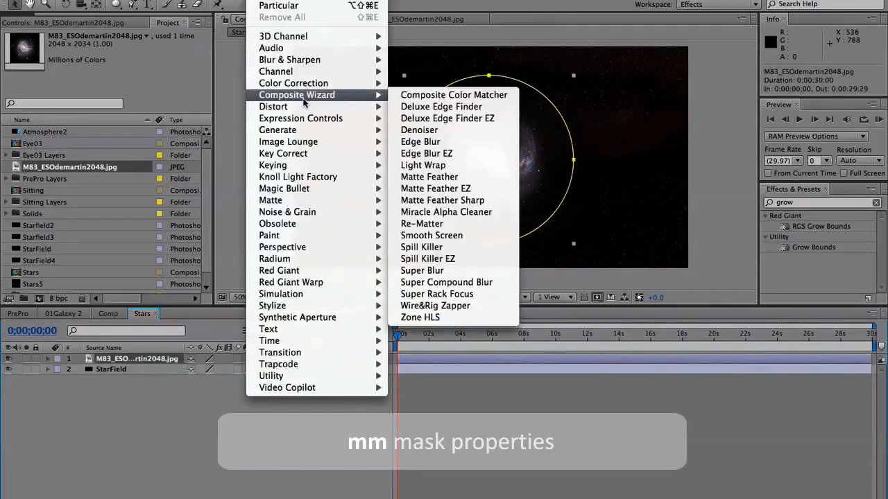
mouse_move(304, 110)
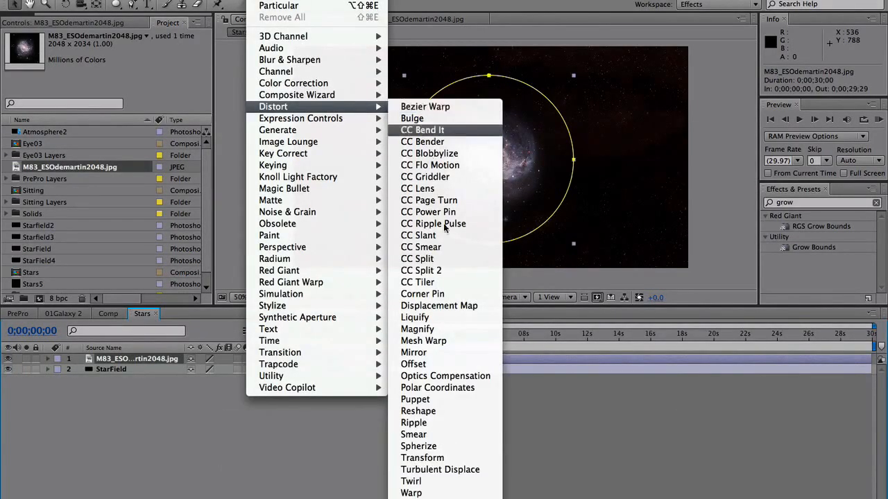
click(454, 318)
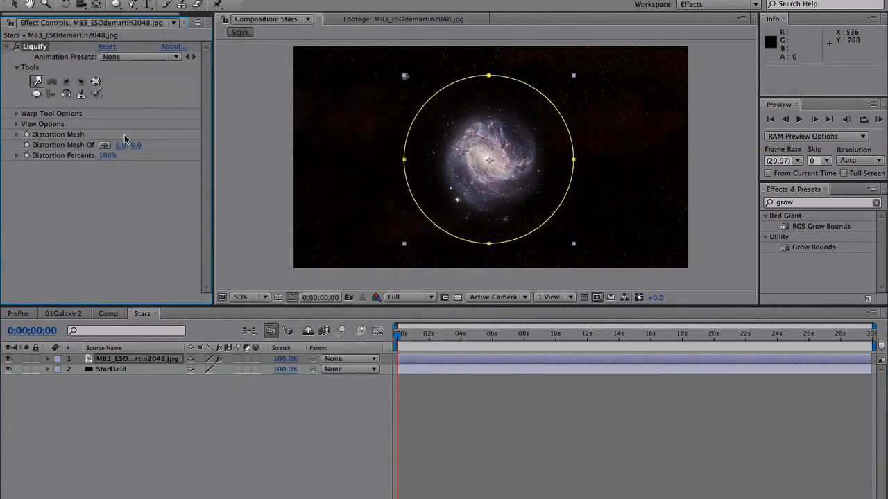
Twirl the galaxy around its center with Liquify's Twirl tool, using brush size 600 and pressure 50
key(period)
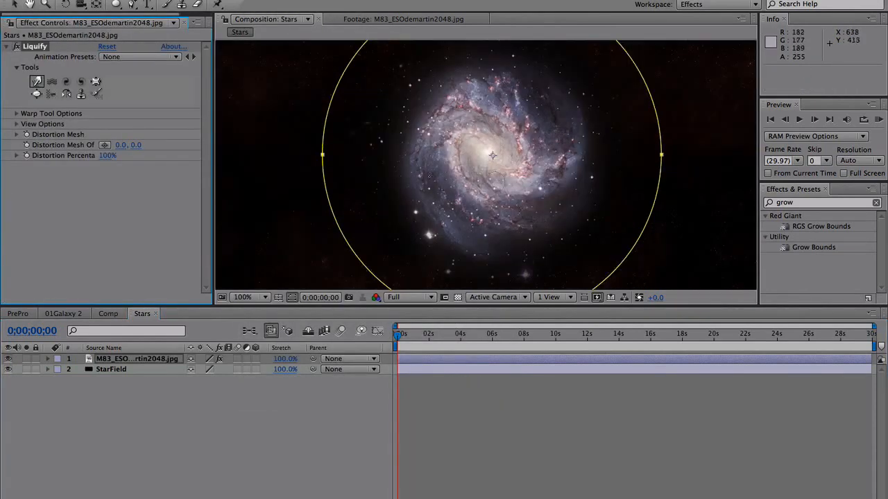
click(65, 82)
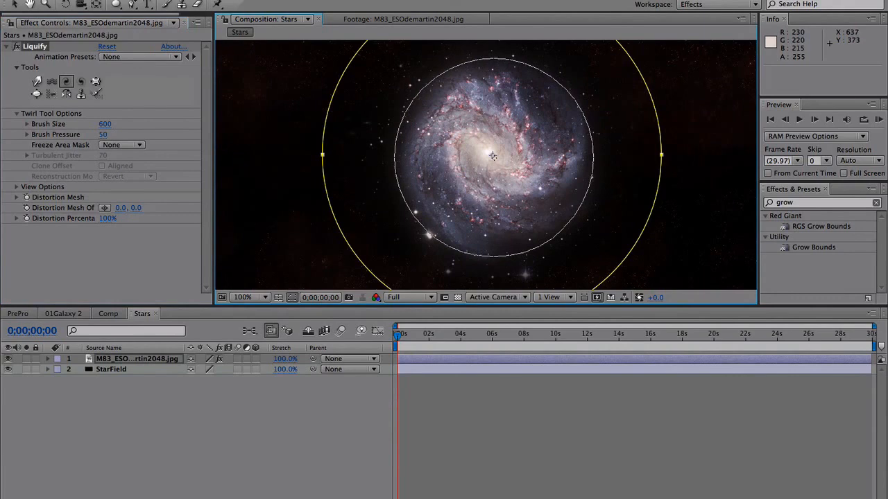
click(493, 156)
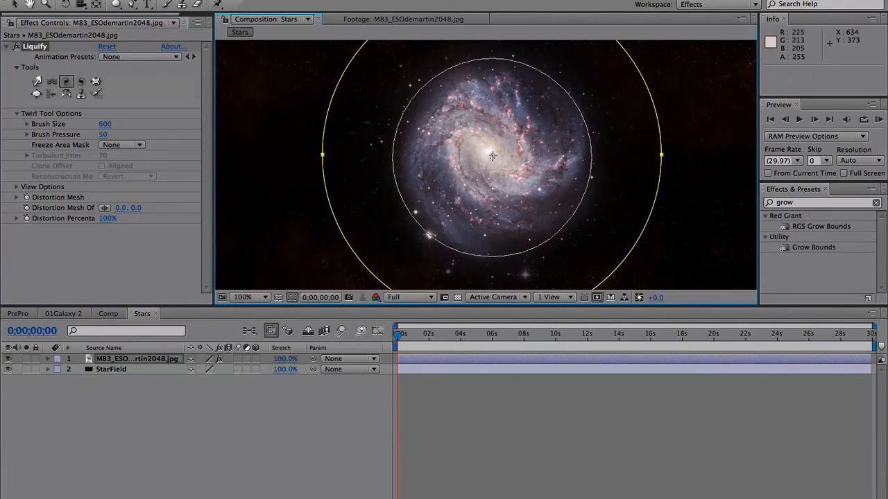
drag(492, 156, 492, 156)
drag(491, 156, 491, 156)
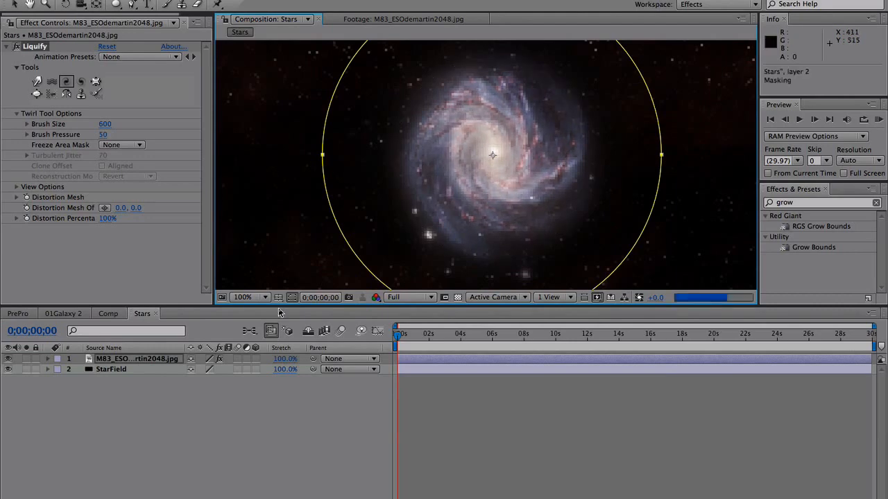
Keyframe Liquify's Distortion Percentage from 0% at the start to 100% at 0;00;24;08, and scrub through the animation
click(27, 218)
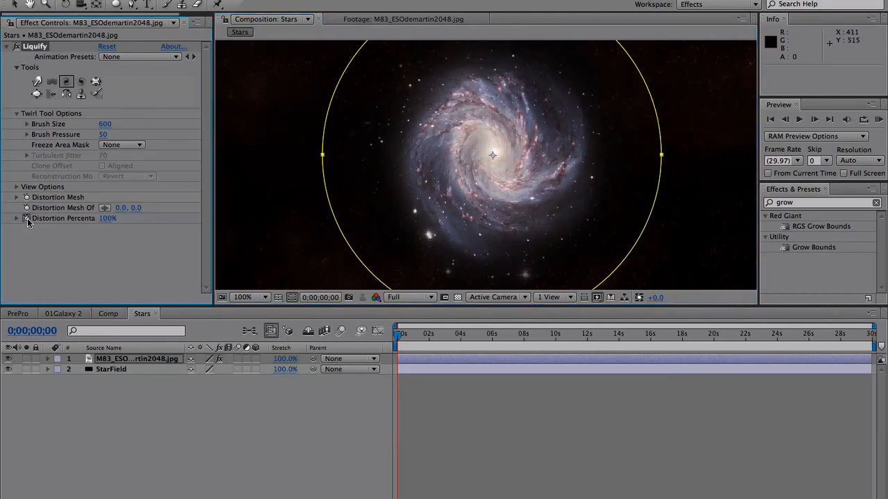
key(u)
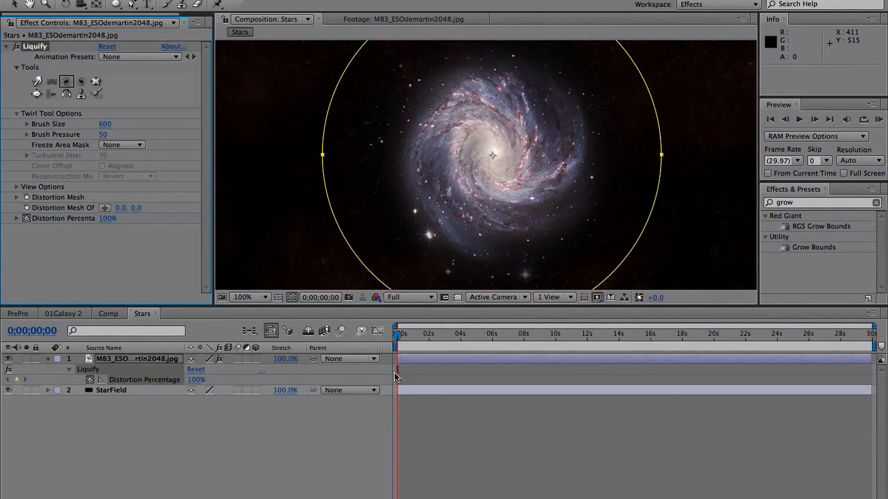
drag(396, 376, 448, 378)
drag(792, 364, 779, 383)
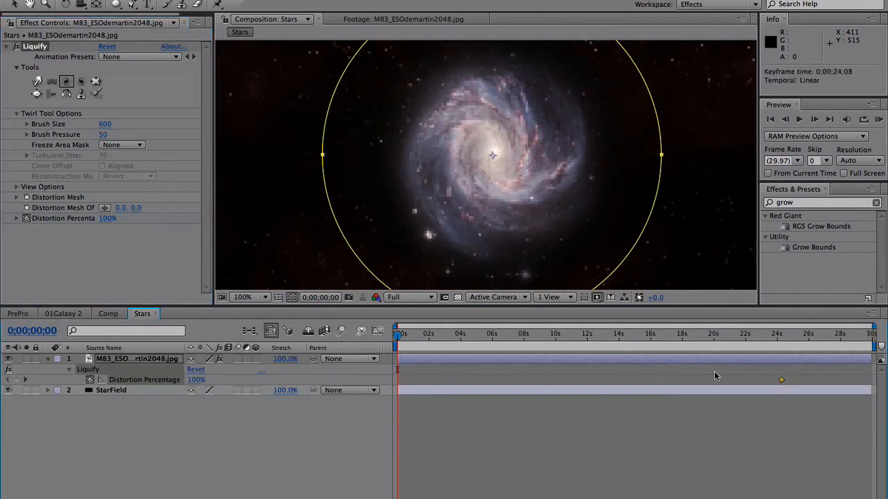
click(107, 219)
text(0)
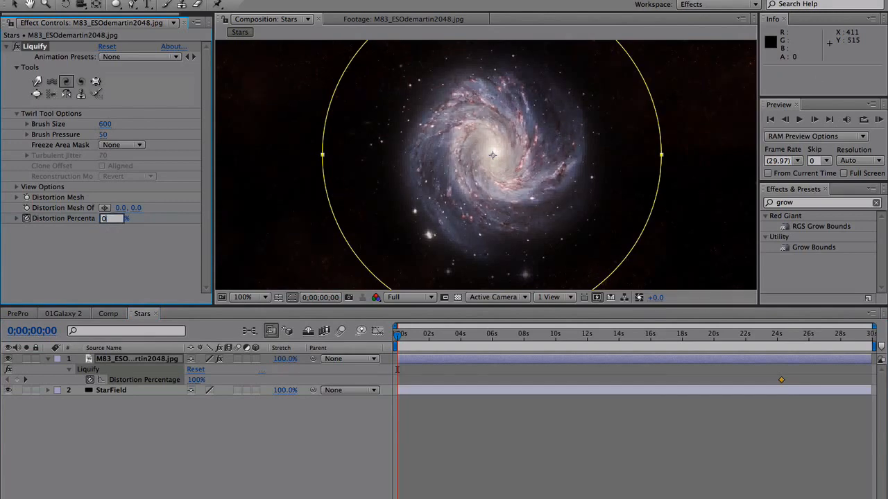
key(Return)
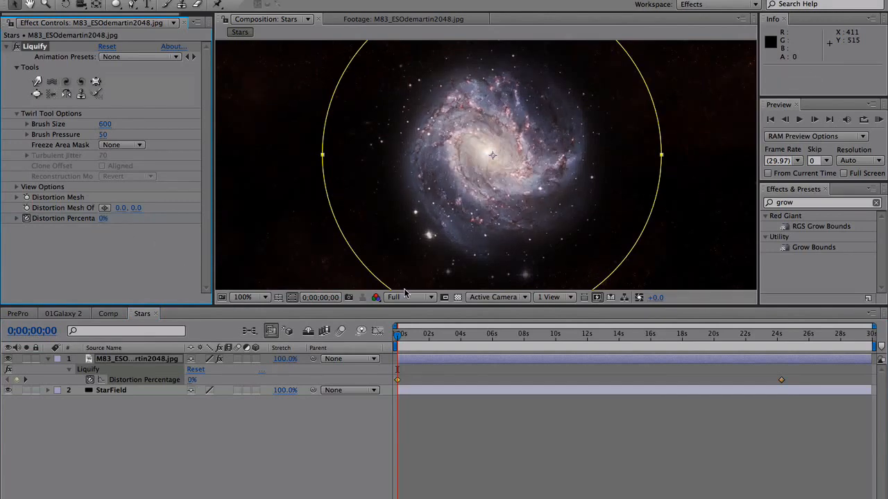
drag(400, 333, 771, 338)
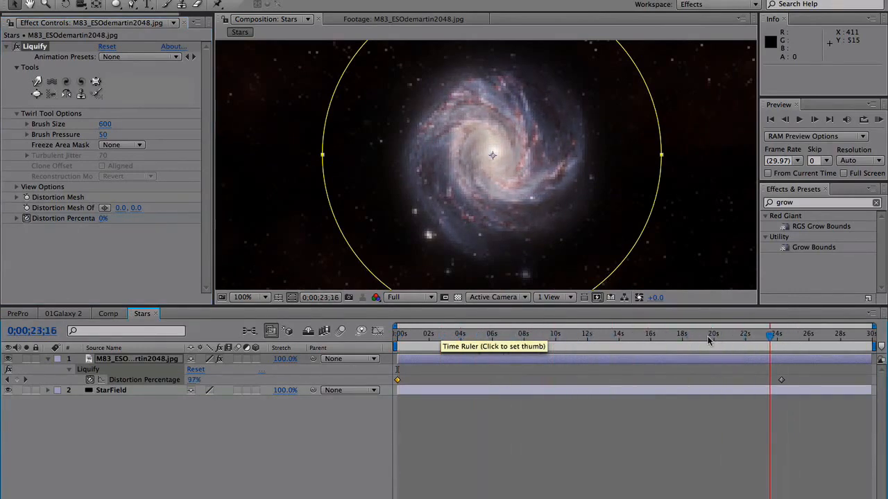
drag(709, 340, 399, 339)
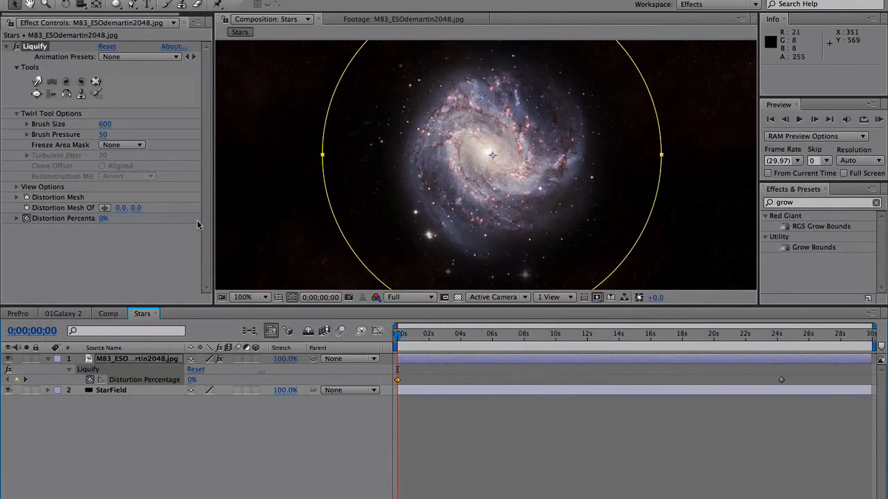
Add Starfield3 above the galaxy layer in the Stars composition and set its blending mode to Add
click(83, 409)
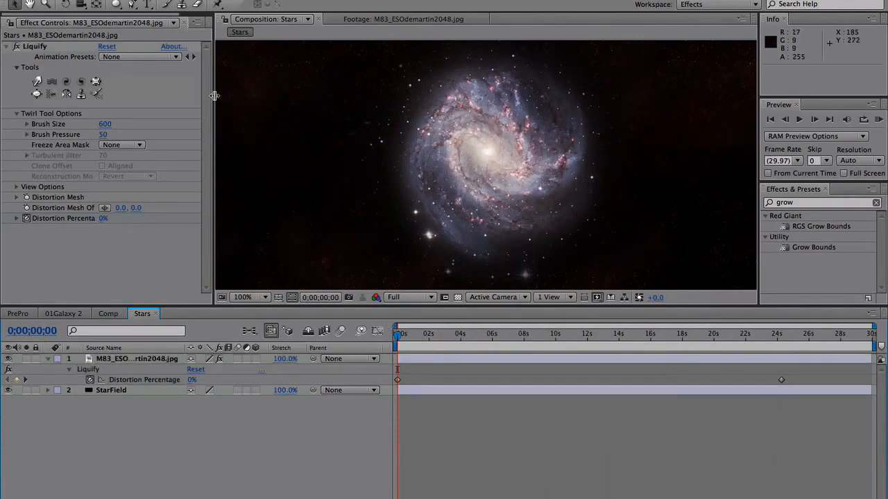
drag(215, 96, 240, 96)
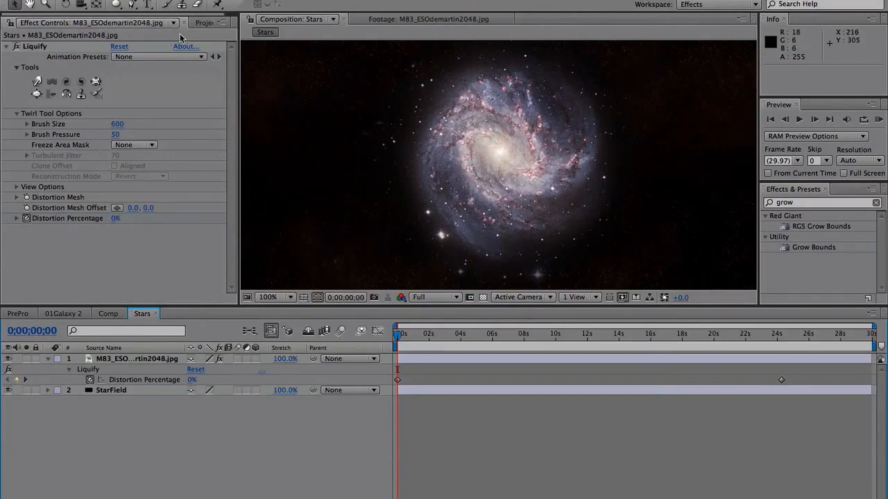
click(203, 23)
click(47, 236)
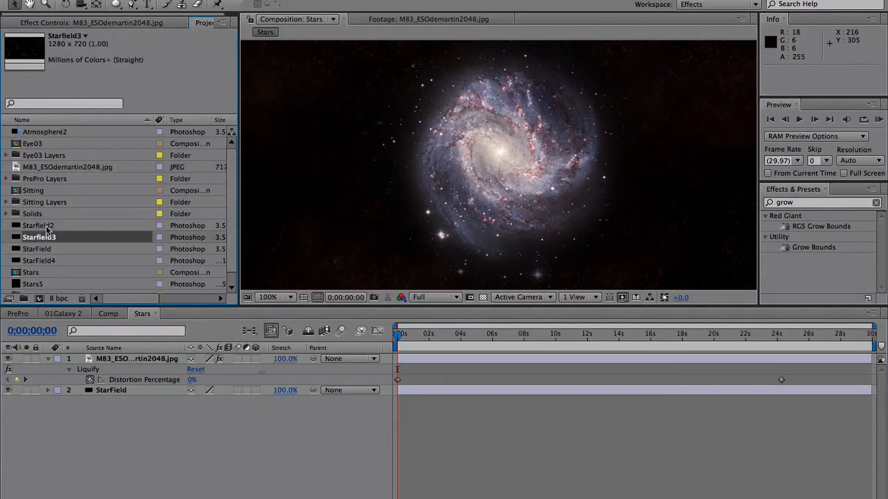
click(47, 226)
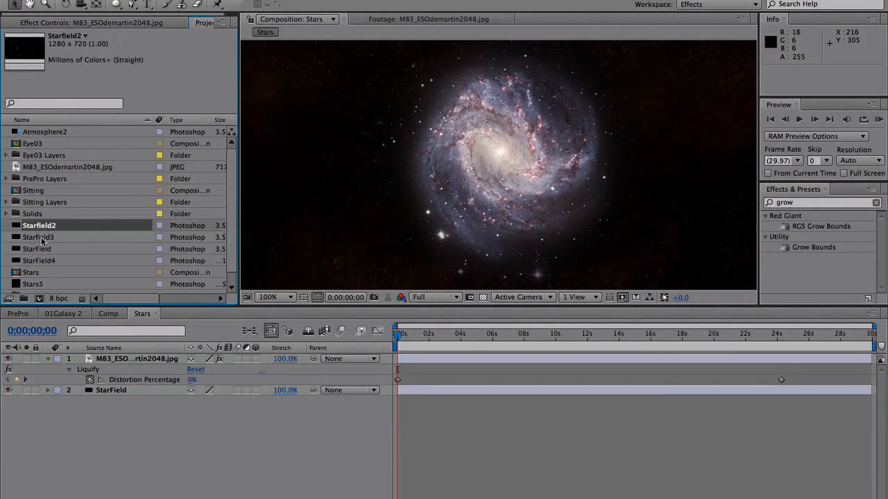
drag(42, 240, 63, 360)
key(comma)
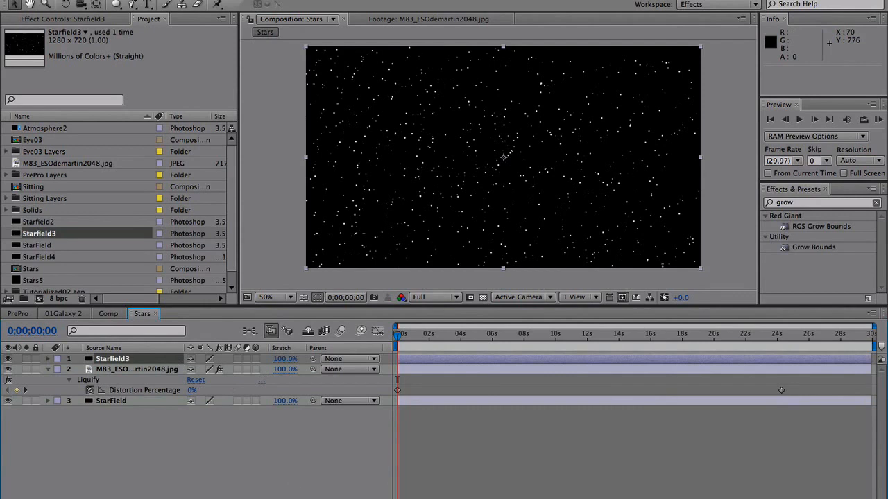
key(F4)
click(215, 365)
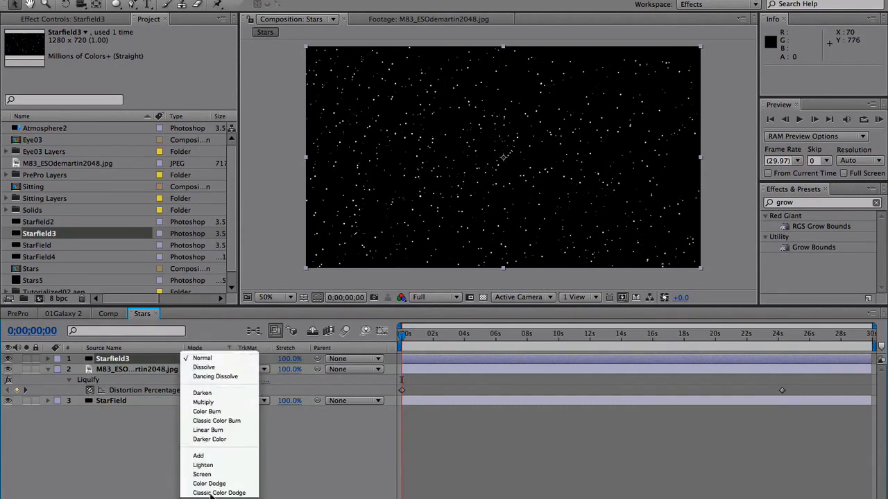
click(215, 462)
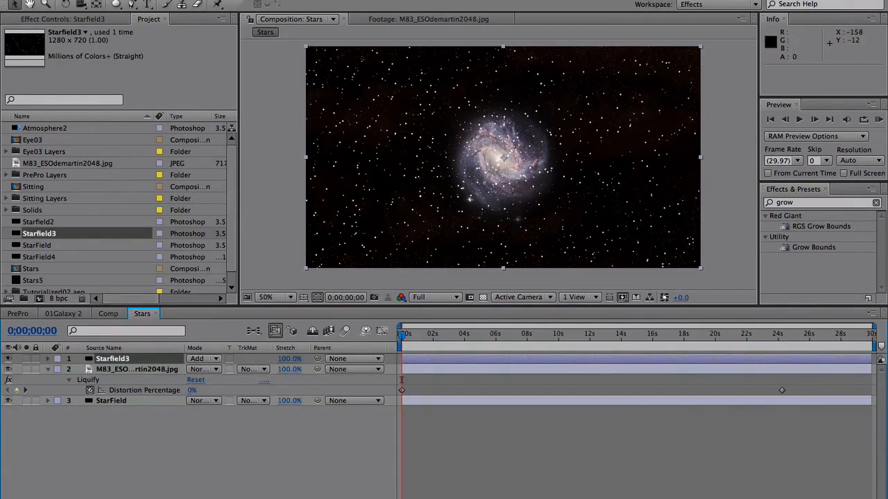
Try a Glow effect on Starfield3 with its Glow Colors set to A & B Colors
click(261, 0)
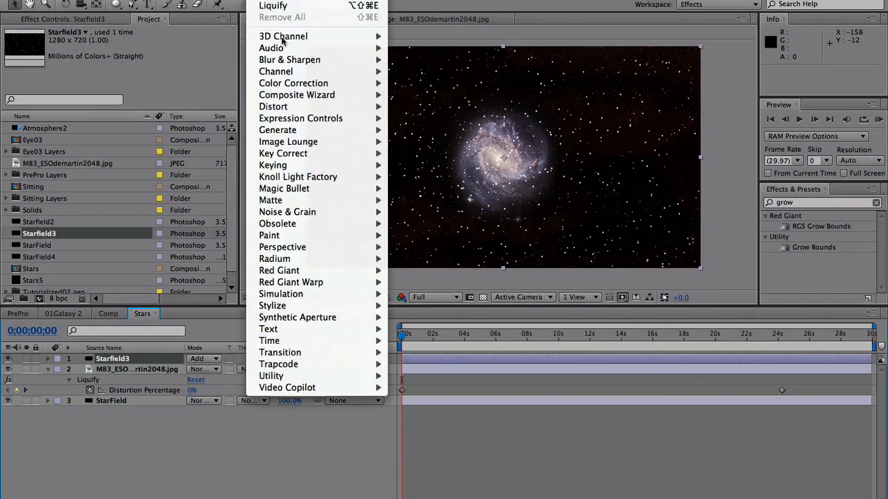
mouse_move(349, 296)
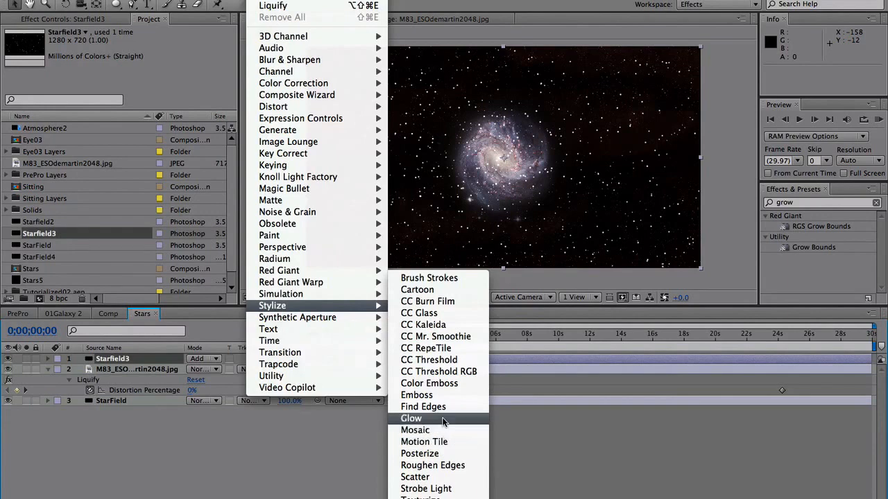
click(444, 419)
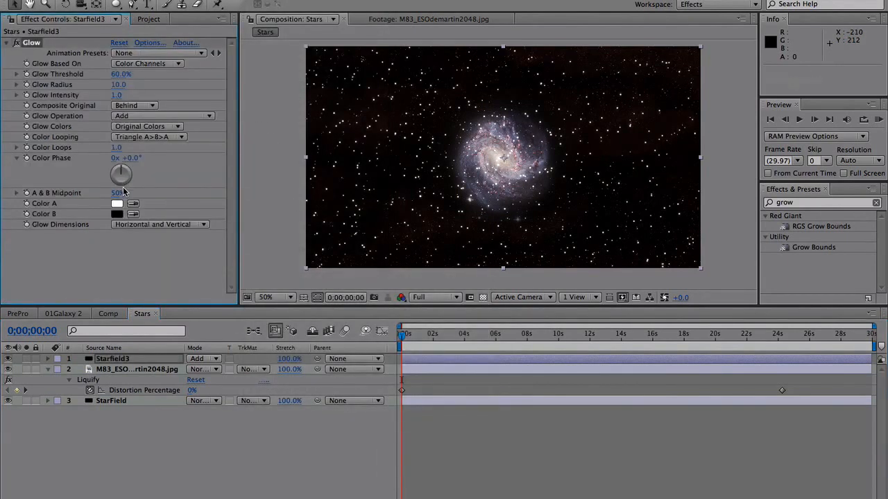
click(139, 127)
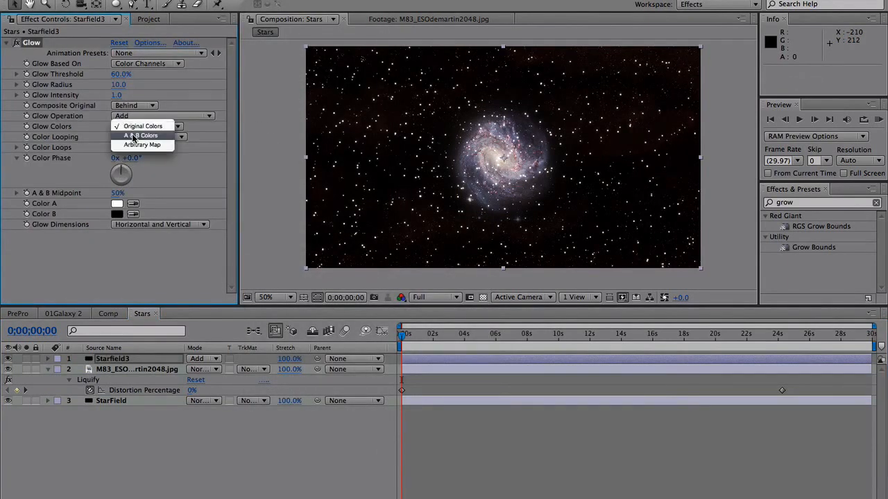
click(137, 136)
Set the Glow's Color A to a bright red and Color B to yellow D6DC32
click(117, 204)
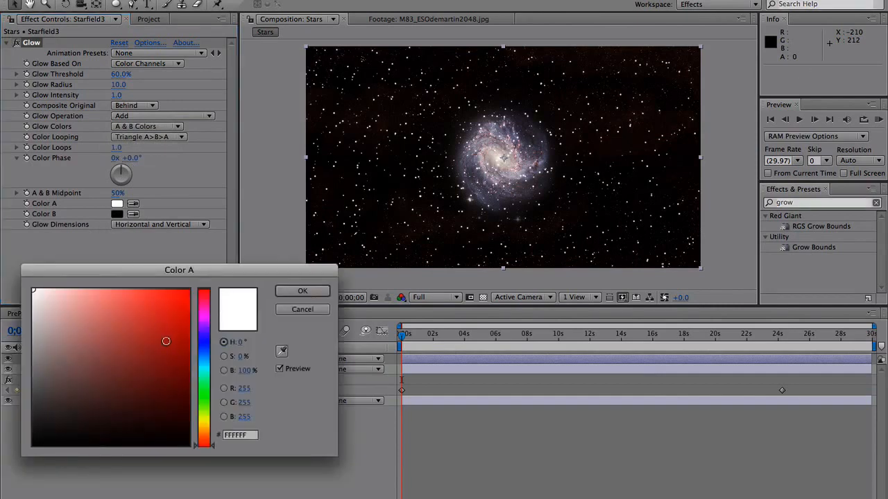
drag(161, 322, 142, 300)
click(302, 291)
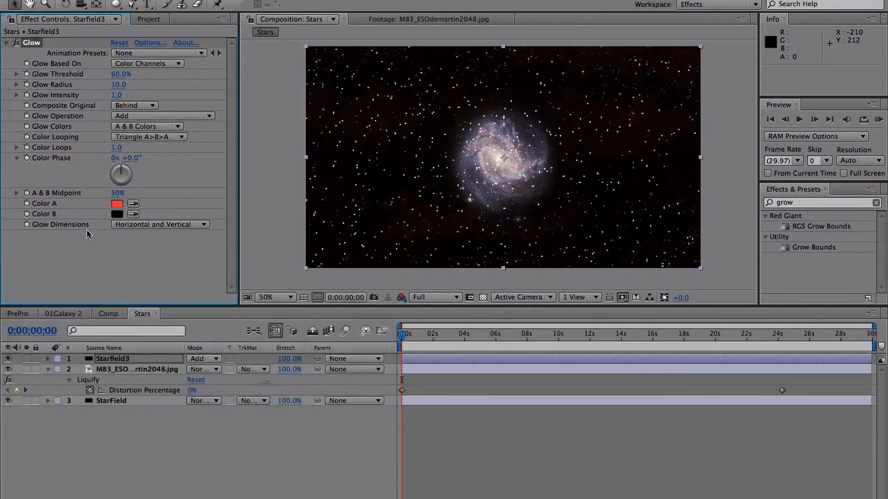
click(115, 214)
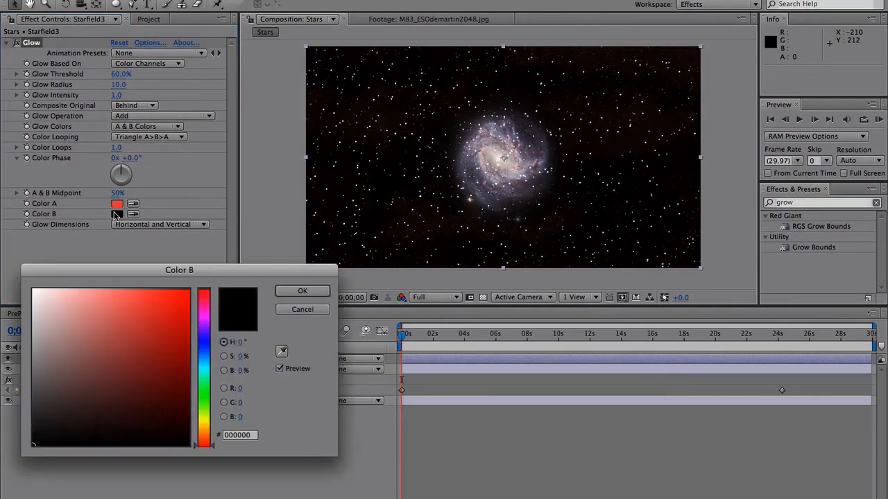
click(203, 417)
click(154, 311)
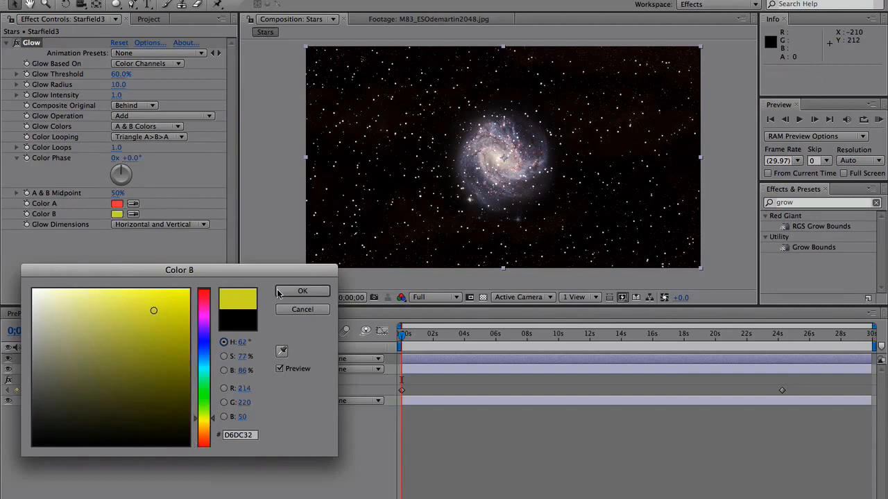
click(302, 291)
Solo Starfield3 and try its Glow at threshold 65.9%, radius 64 and intensity 2.6
key(slash)
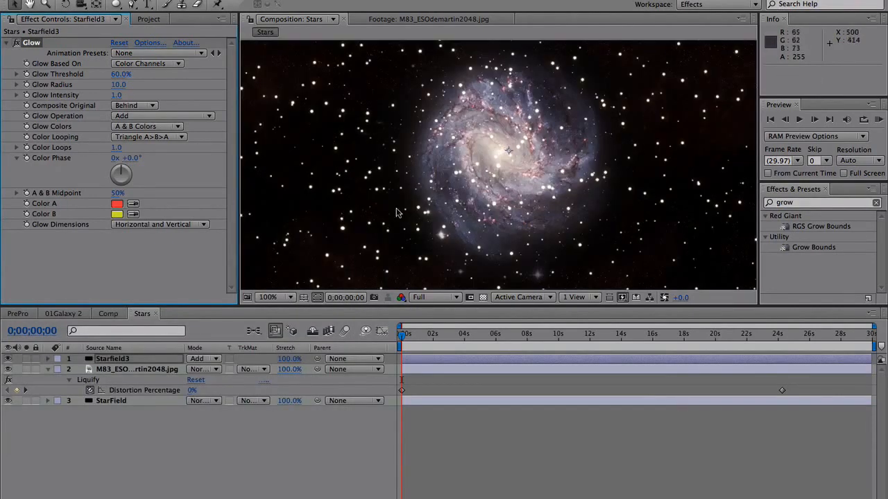
click(25, 359)
key(grave)
key(grave)
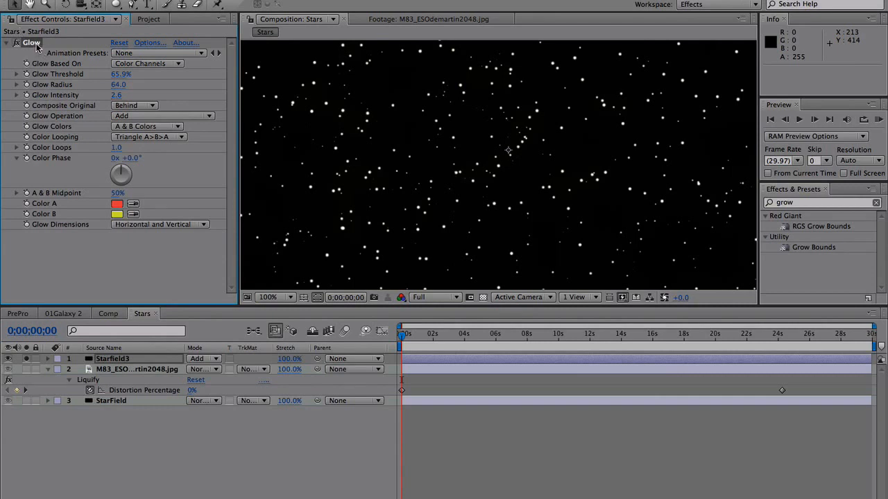
Delete the Glow effect from Starfield3 and reselect the layer with the whole frame in view
key(Delete)
click(111, 361)
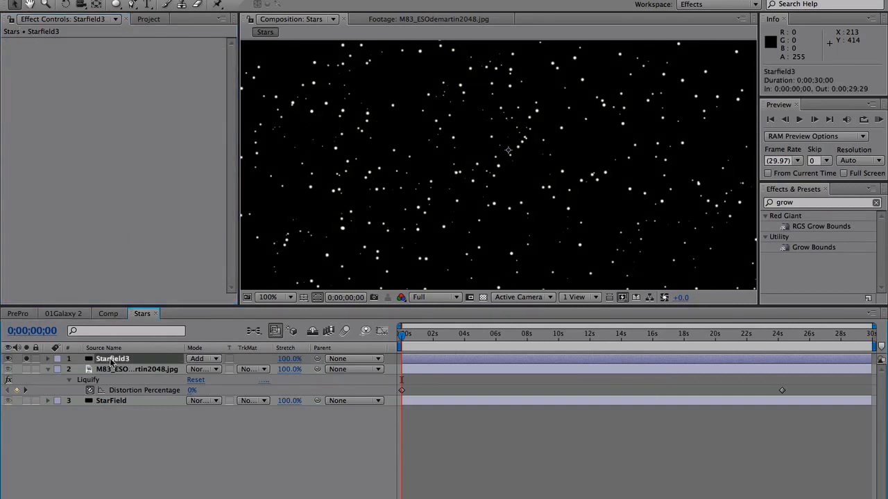
scroll(383, 184, down, 1)
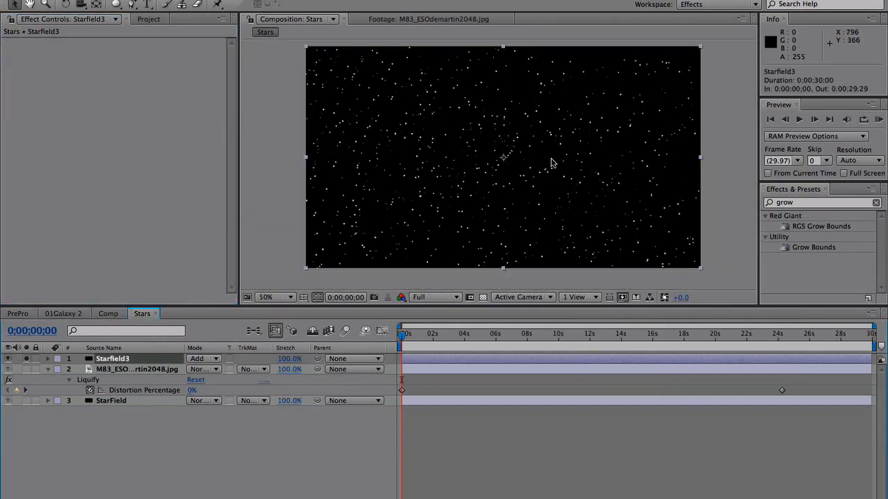
Undo the deletion of Starfield3's Glow effect, and undo a trial shift of the layer within the frame
scroll(432, 90, down, 1)
scroll(433, 91, up, 1)
key(ctrl+z)
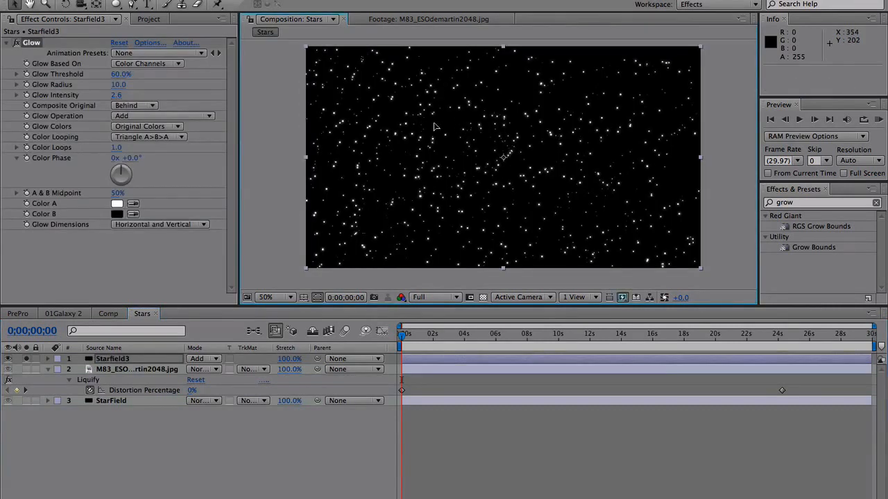
drag(453, 114, 506, 140)
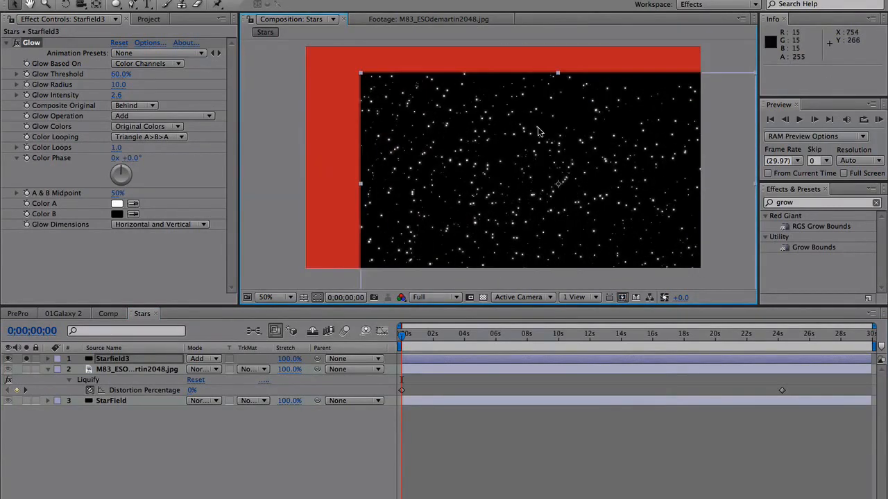
key(super+z)
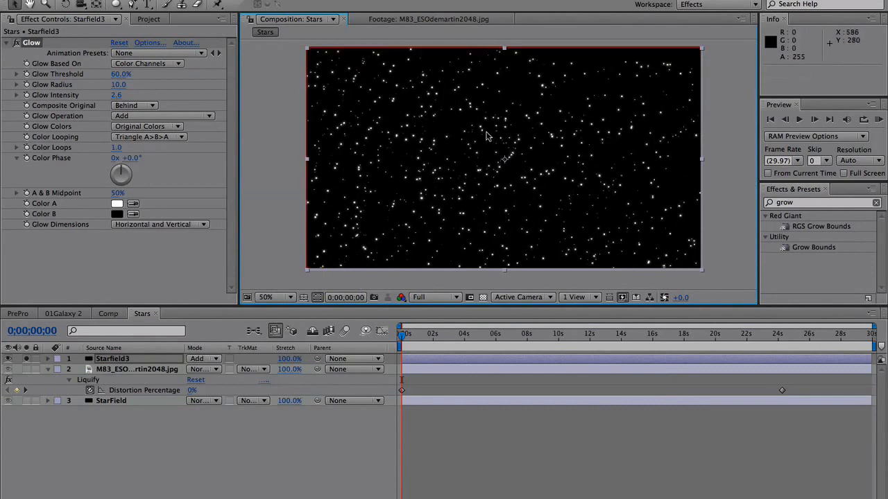
Pre-compose Starfield3 as StarsPreComp, moving all attributes into the new composition
click(119, 359)
key(super+shift+c)
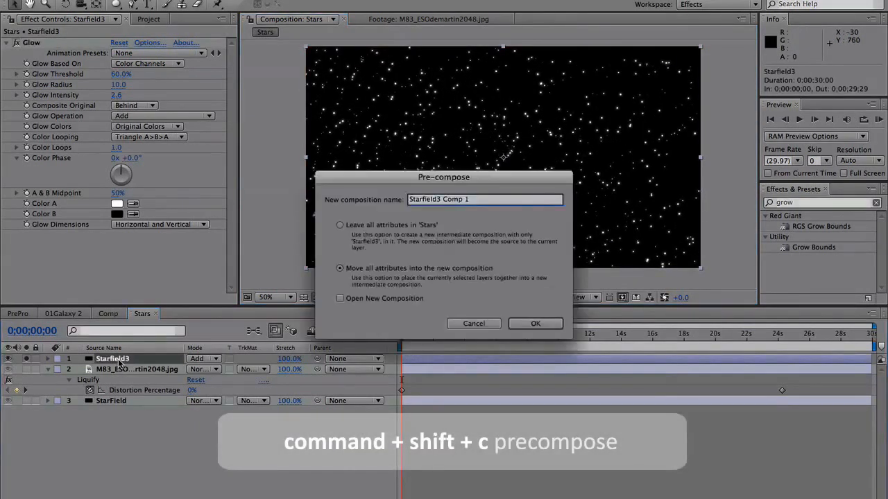
text(S)
key(Return)
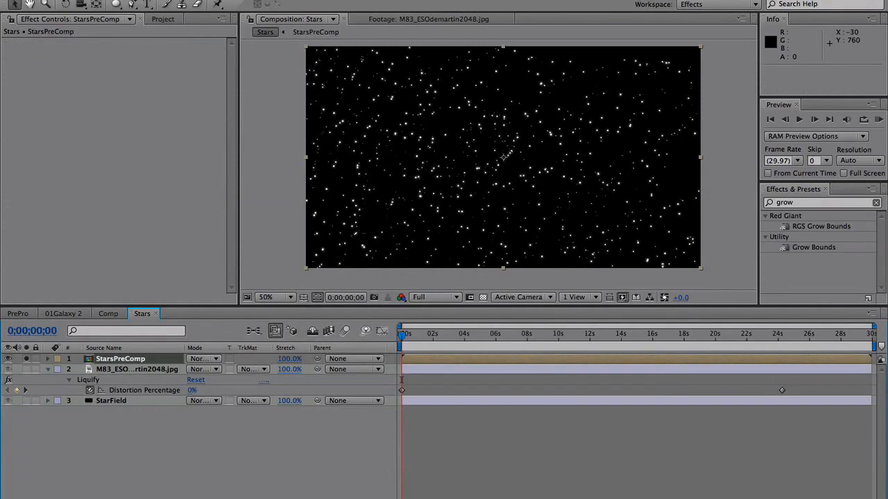
Apply the Stylize Glow effect to StarsPreComp and adjust its Glow Threshold
click(261, 0)
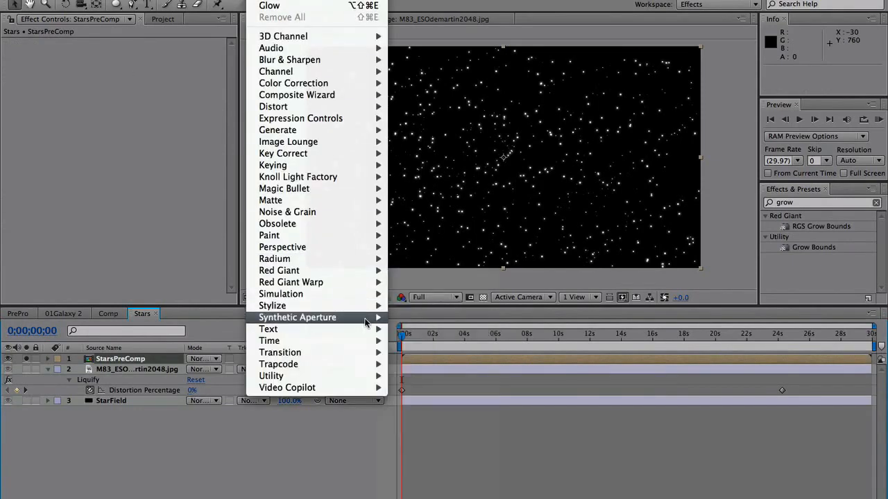
mouse_move(362, 306)
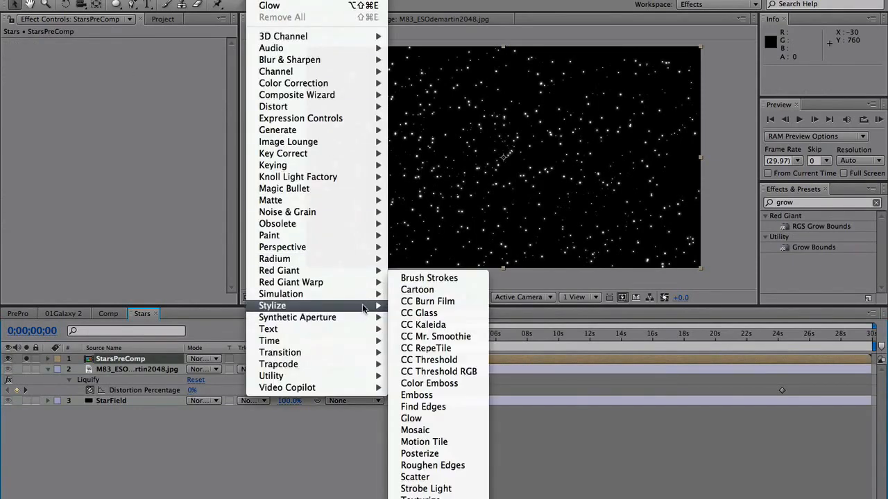
click(435, 419)
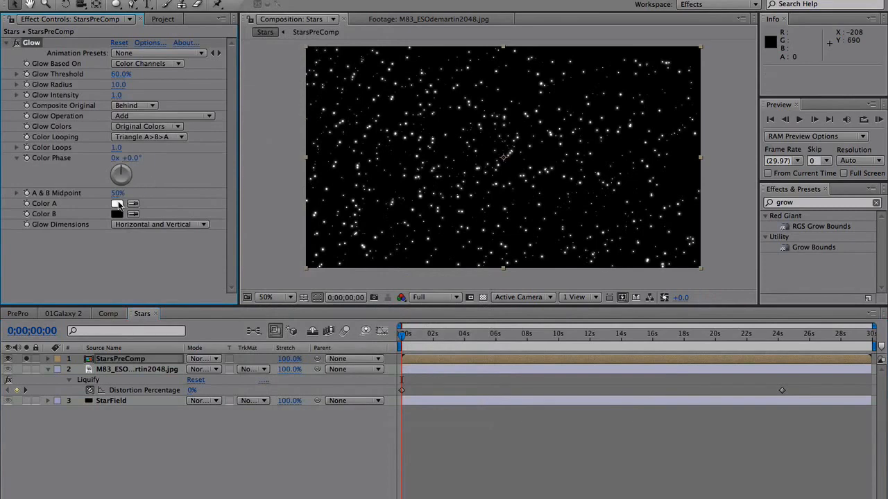
drag(116, 76, 132, 74)
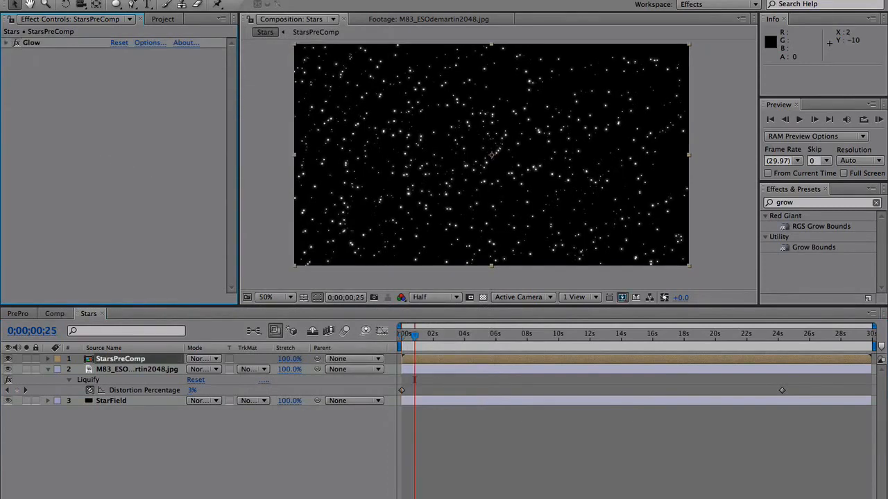
Add a Curves effect to StarsPreComp and raise the middle of the Red channel curve to tint the stars red
click(263, 1)
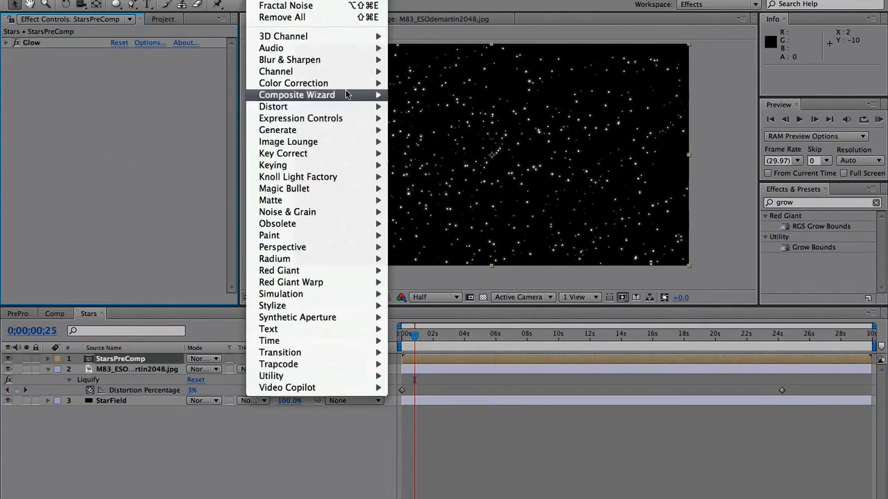
mouse_move(323, 83)
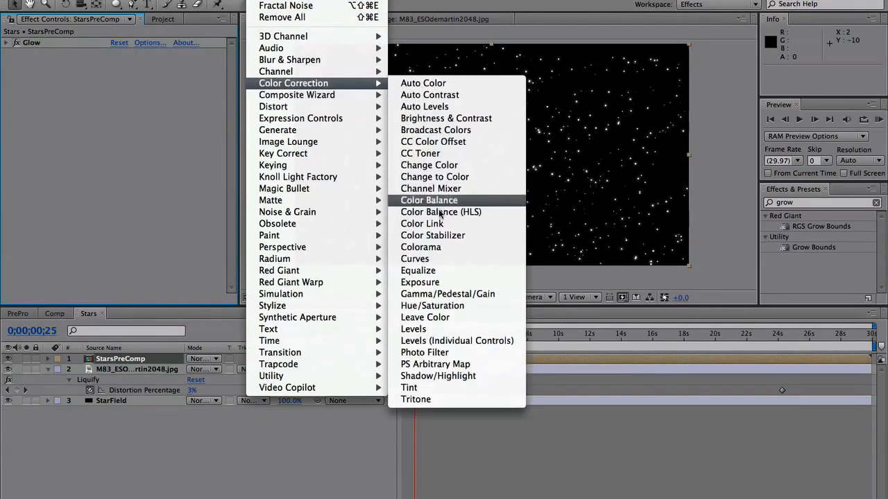
click(424, 260)
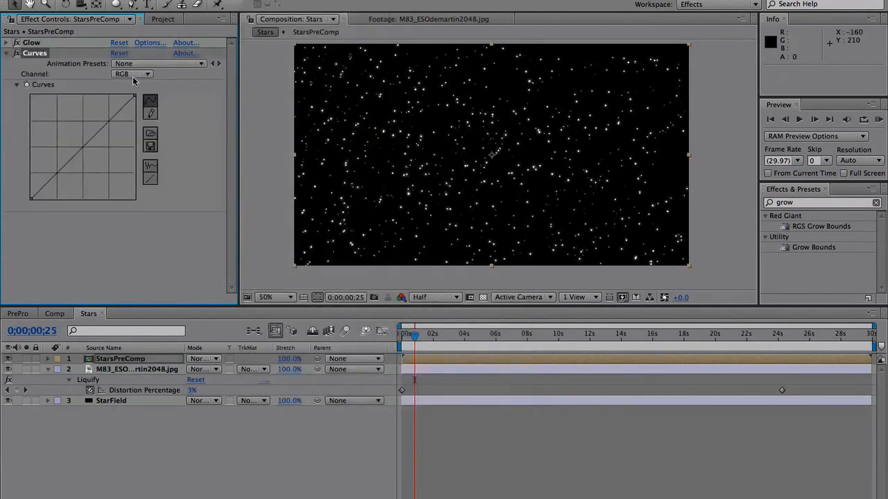
click(133, 75)
click(129, 81)
drag(81, 148, 78, 123)
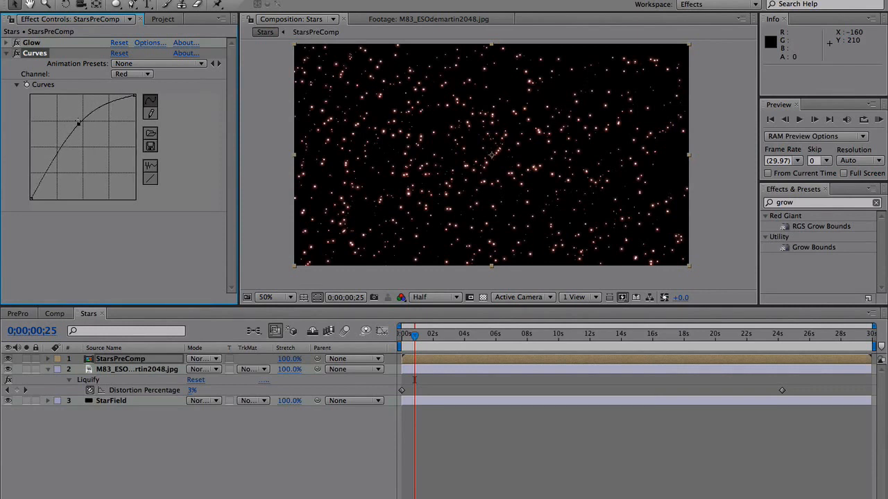
Create a new solid named Noise directly above StarsPreComp
click(113, 358)
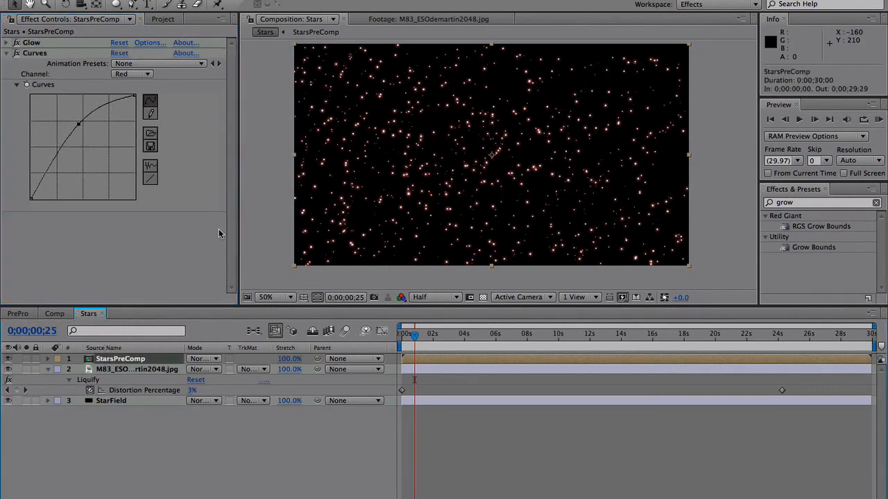
click(239, 0)
mouse_move(268, 1)
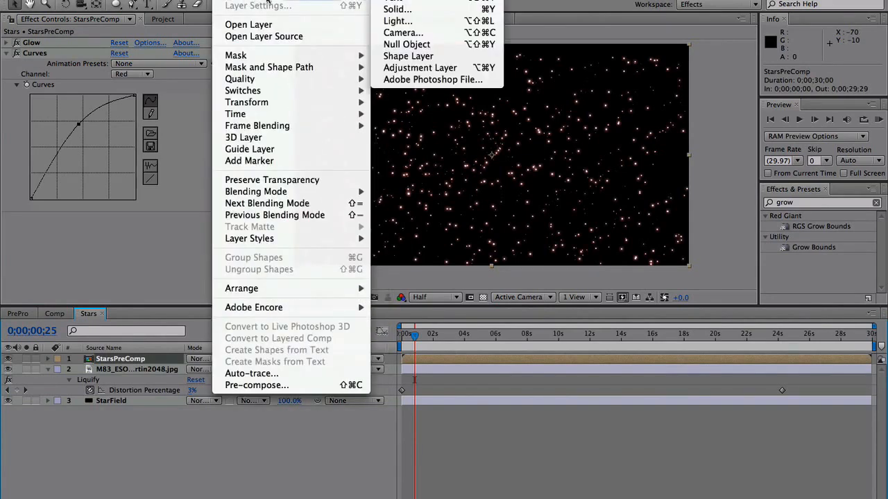
click(404, 10)
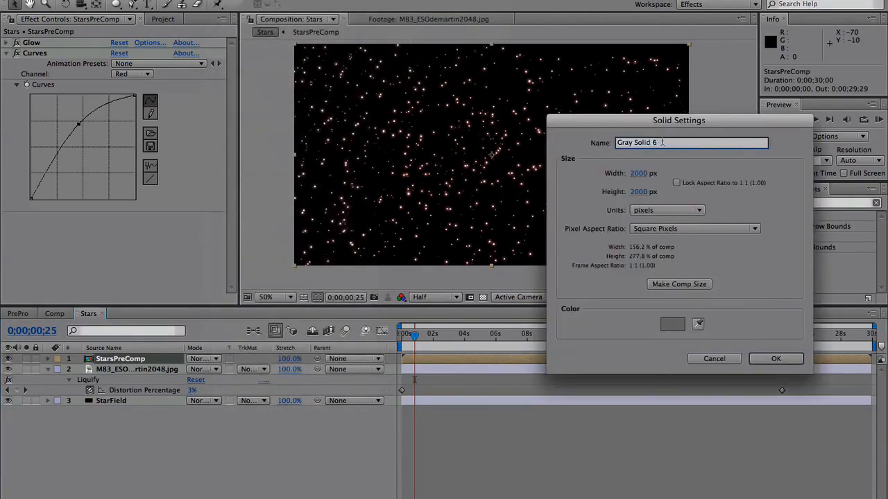
text(Noise)
key(Return)
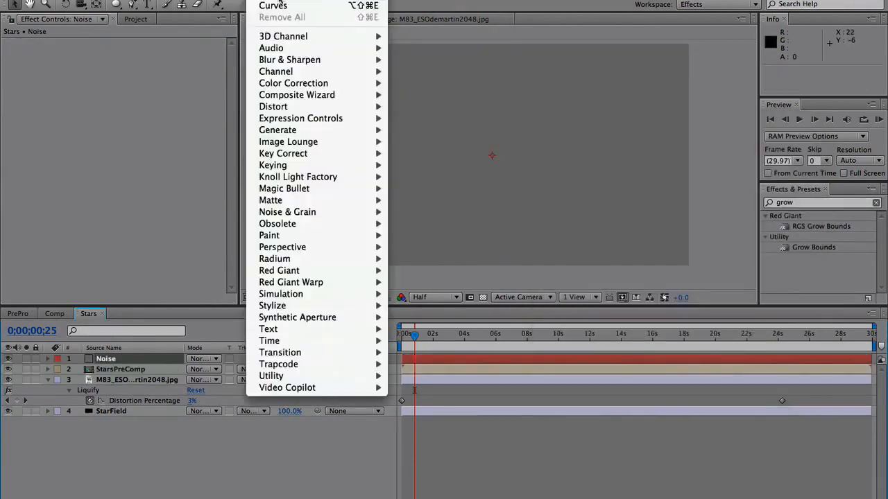
Apply Fractal Noise to the Noise solid and raise its Contrast to 251
click(258, 0)
mouse_move(326, 212)
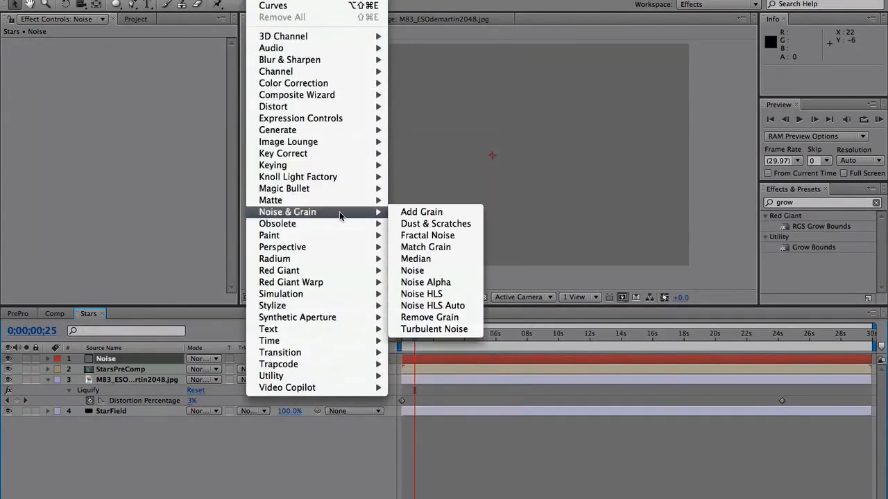
click(429, 229)
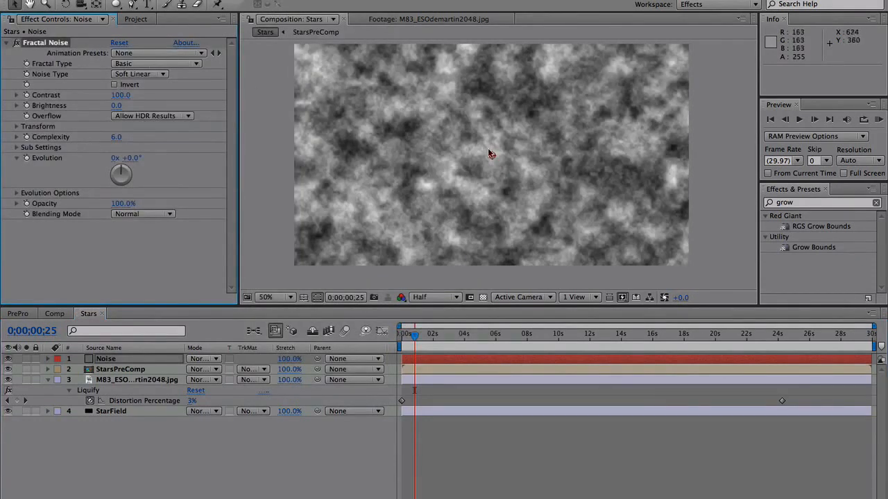
mouse_move(120, 95)
mouse_down()
mouse_move(154, 95)
mouse_move(119, 93)
mouse_up()
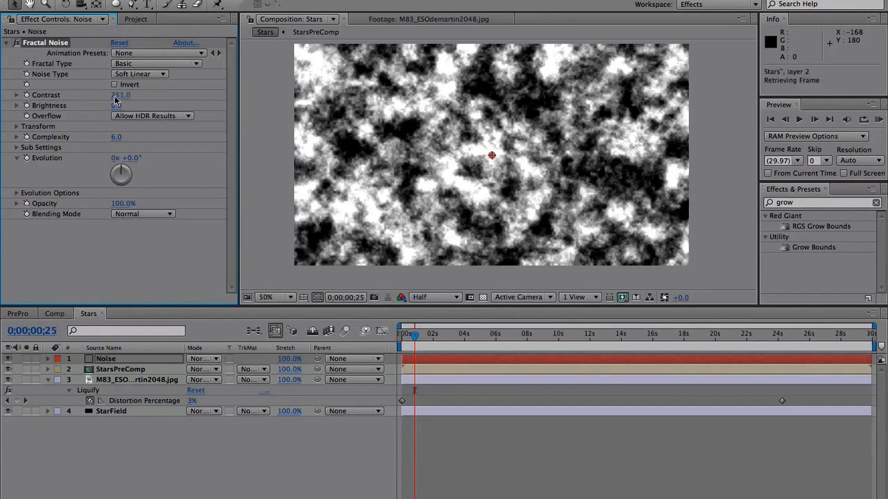
Animate the Fractal Noise Evolution with the expression time*100 and collapse the Noise layer's properties
drag(414, 334, 488, 335)
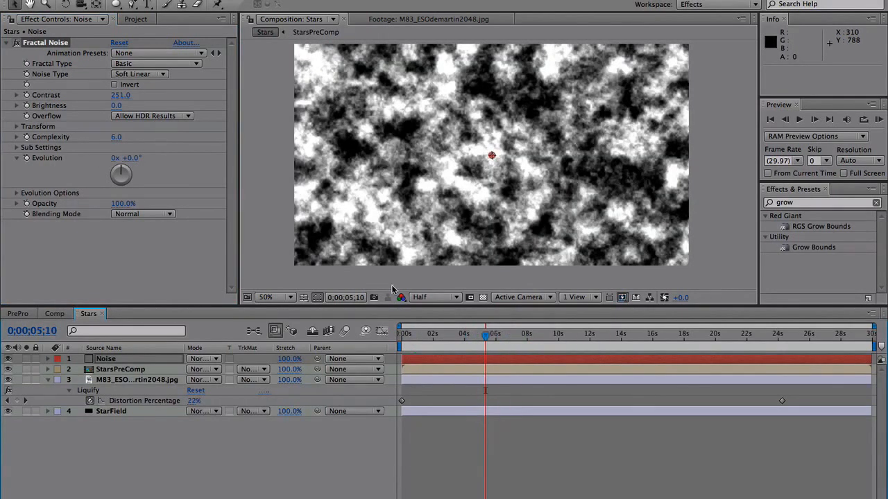
alt+click(26, 159)
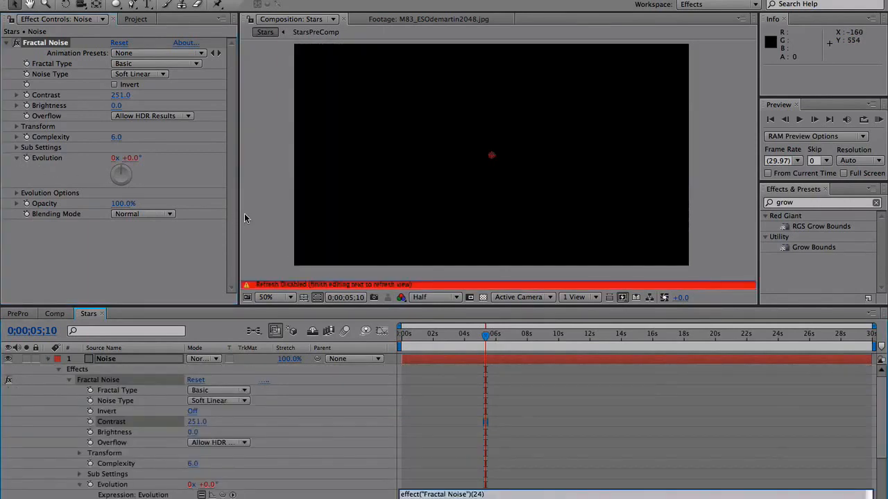
text(time*100)
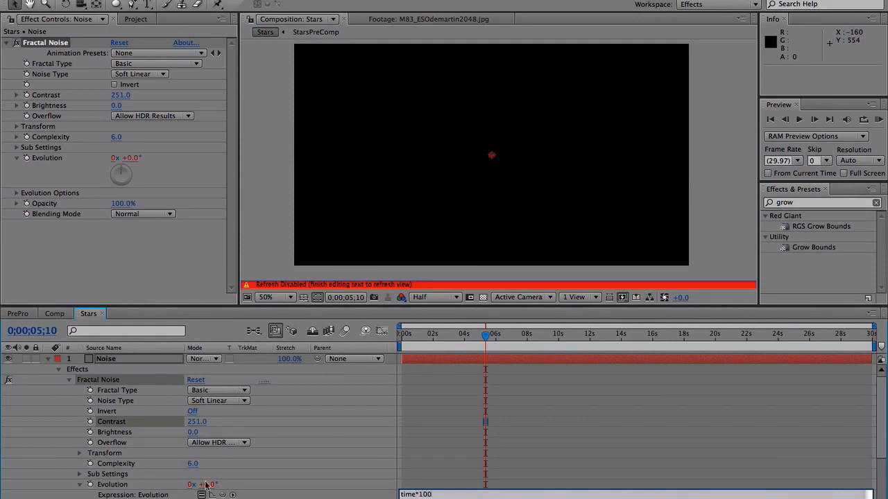
click(306, 464)
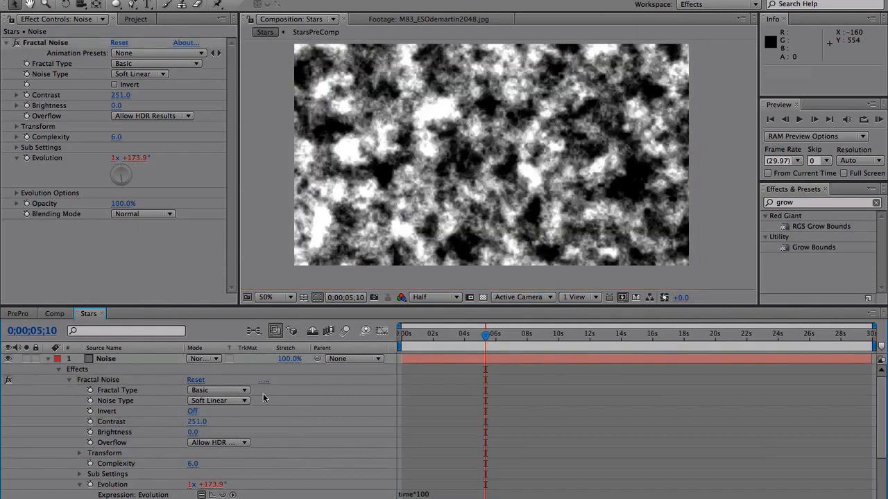
click(48, 360)
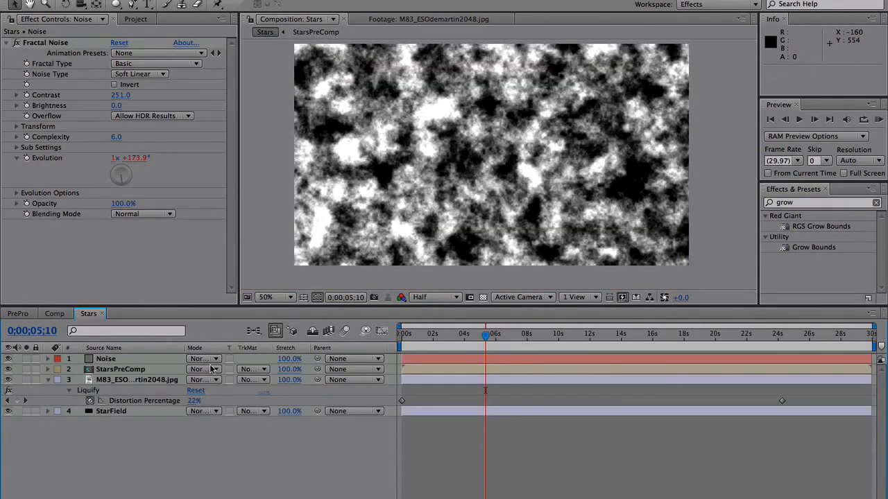
Set StarsPreComp's track matte to Luma Matte "Noise" and preview the flickering stars around the 4 to 5 second mark
click(114, 371)
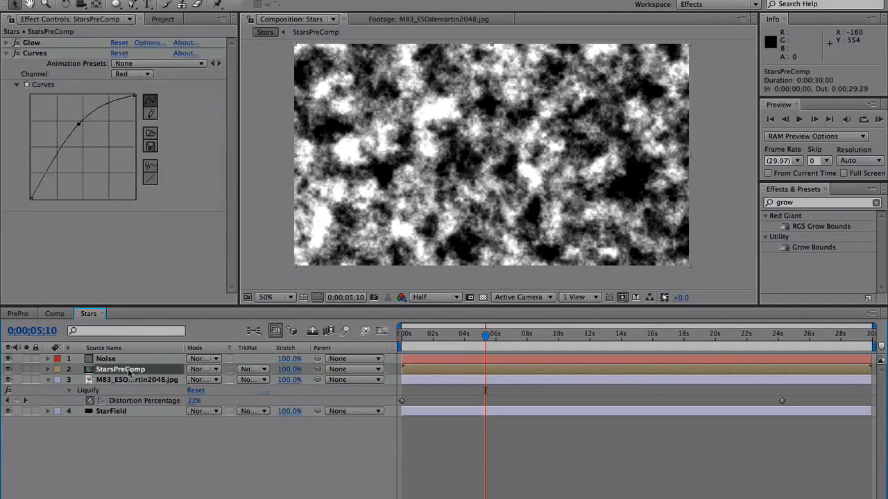
click(263, 371)
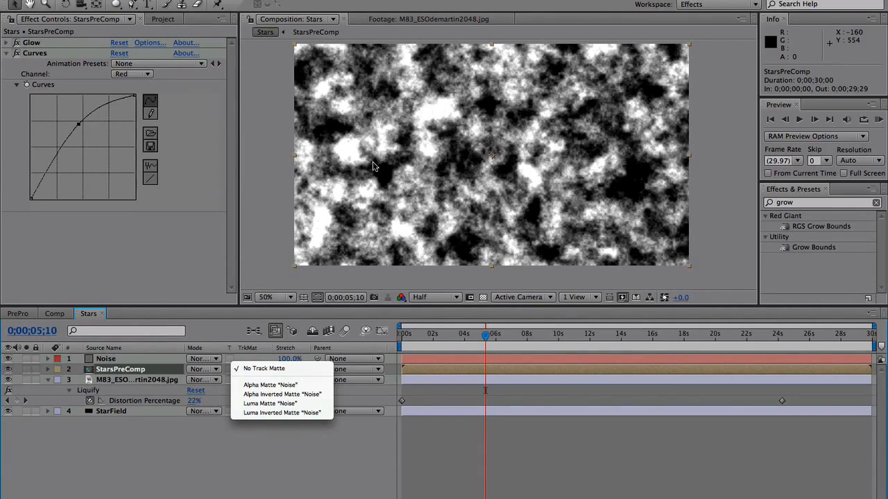
click(271, 404)
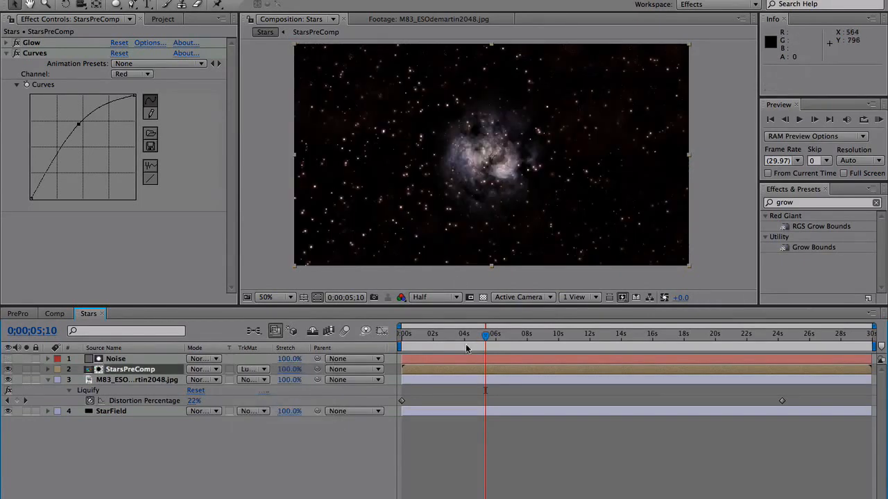
drag(485, 338, 444, 337)
click(448, 338)
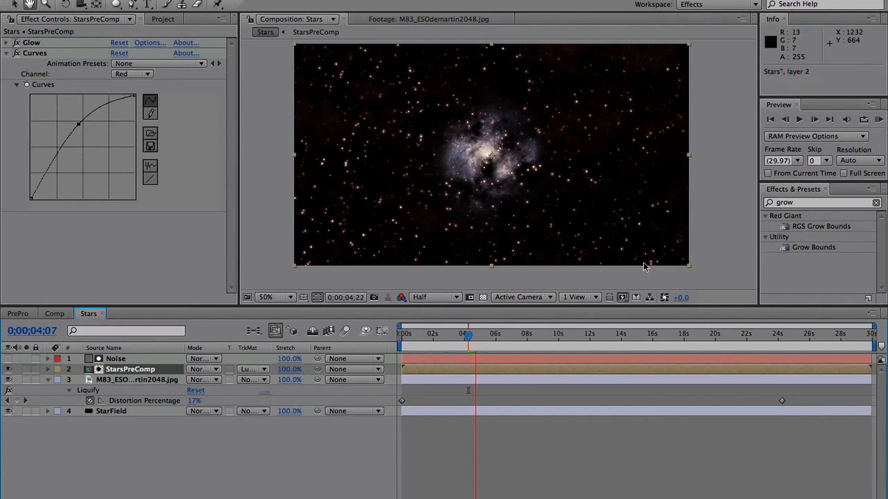
click(469, 338)
key(space)
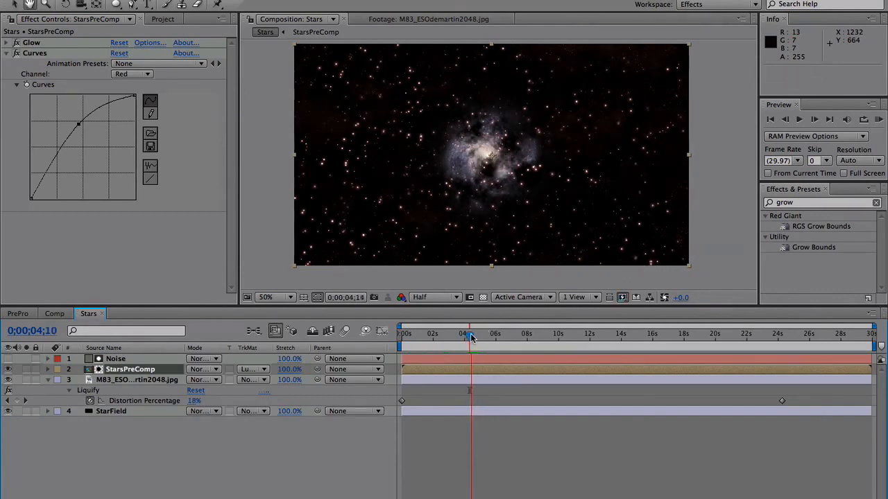
key(space)
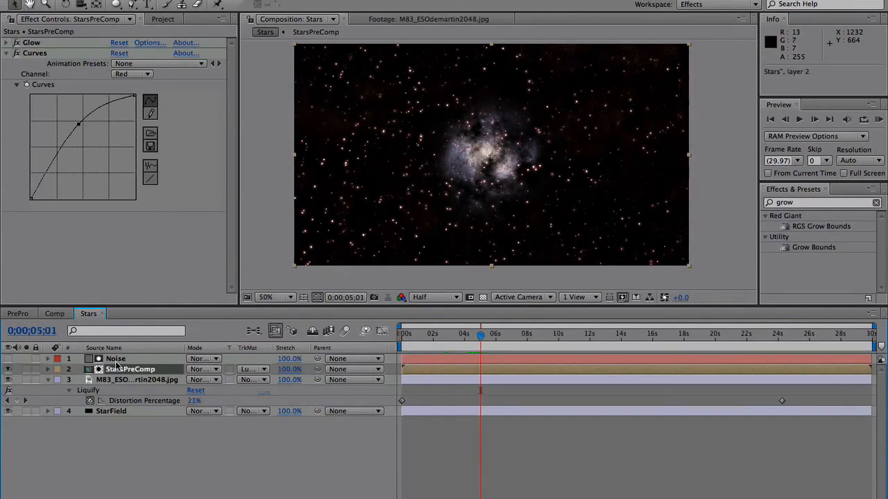
Move the Noise and StarsPreComp layers together below the M83 galaxy layer and scrub the timeline to check the result
shift+click(116, 360)
drag(119, 371, 116, 404)
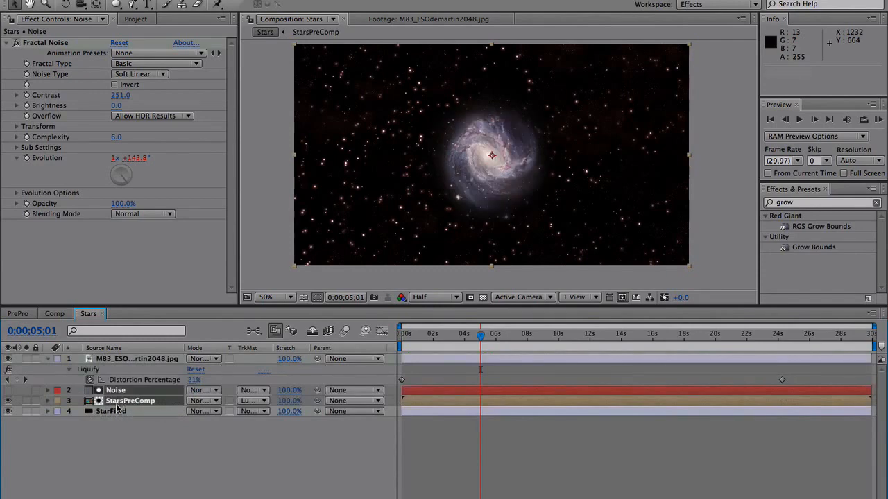
drag(481, 336, 445, 374)
click(289, 450)
Pre-compose the Noise and StarsPreComp layers together into a new composition named StarsPreComp2
click(133, 400)
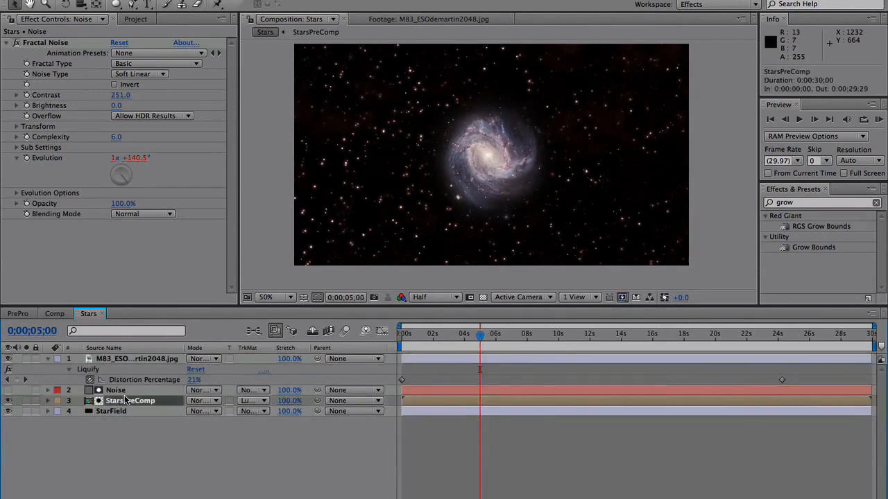
shift+click(112, 390)
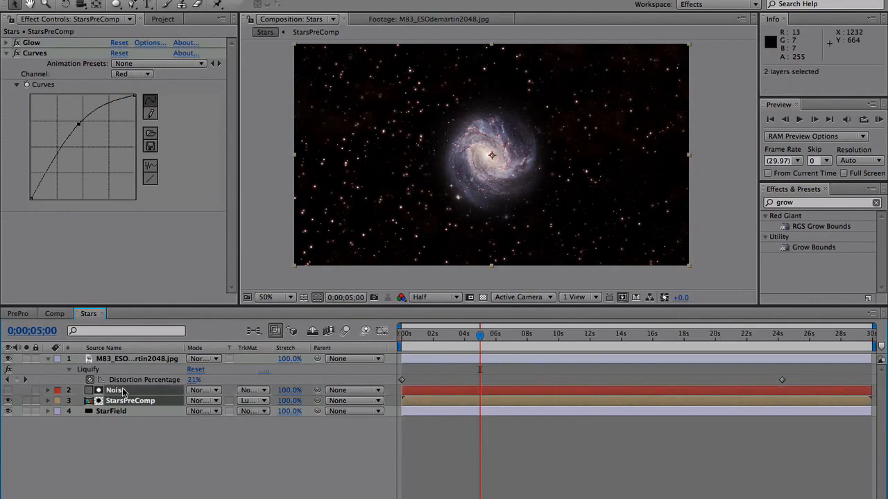
key(ctrl+shift+c)
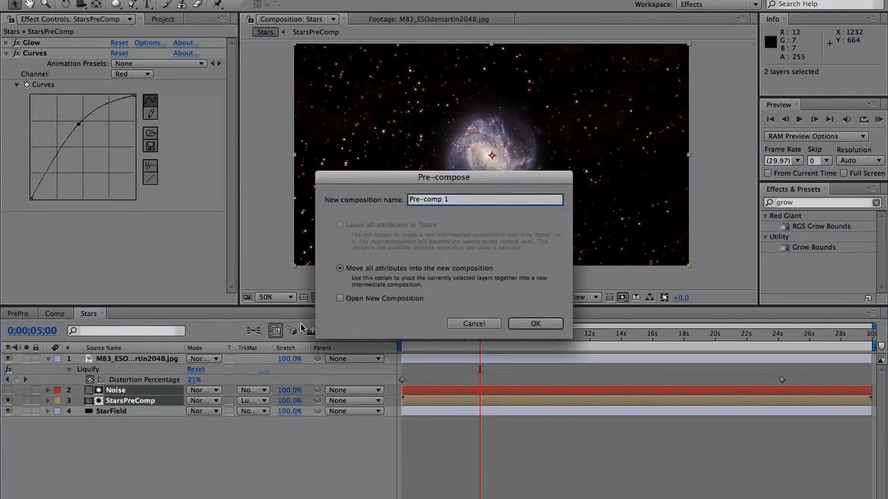
text(Stars)
key(Return)
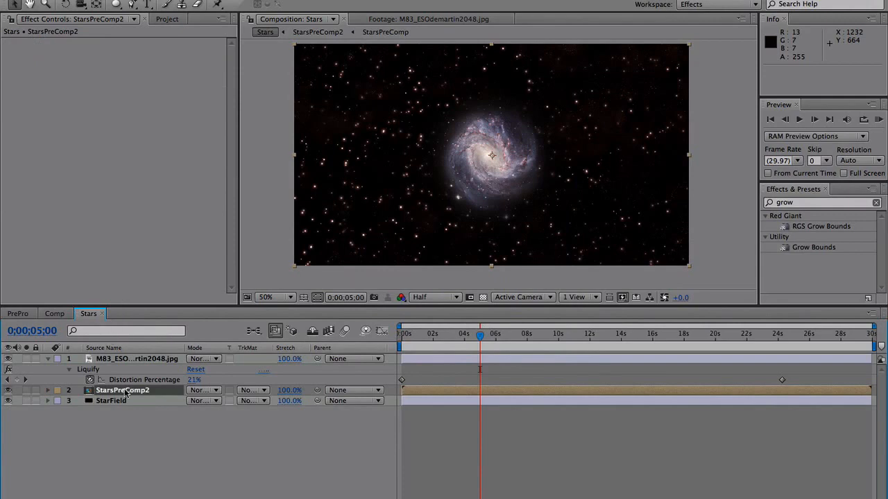
Duplicate the StarsPreComp2 layer and apply Curves to the upper copy, raising the midtones of its Blue channel
key(super+d)
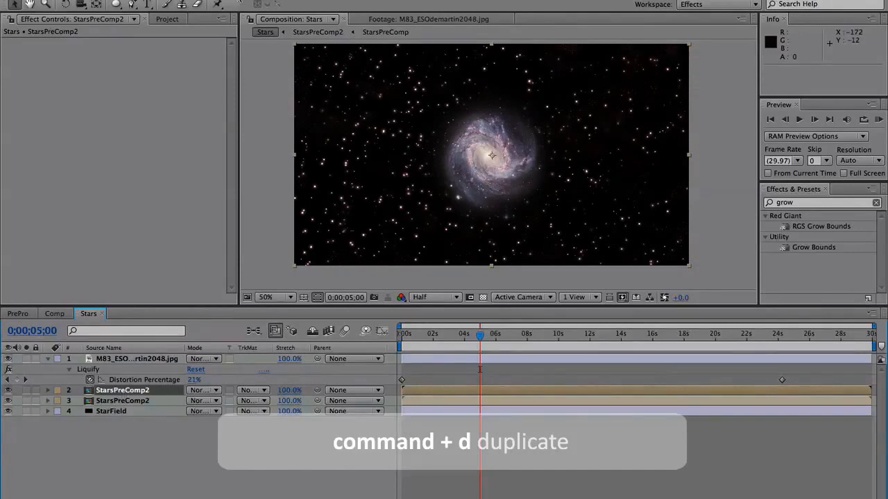
click(265, 0)
mouse_move(315, 86)
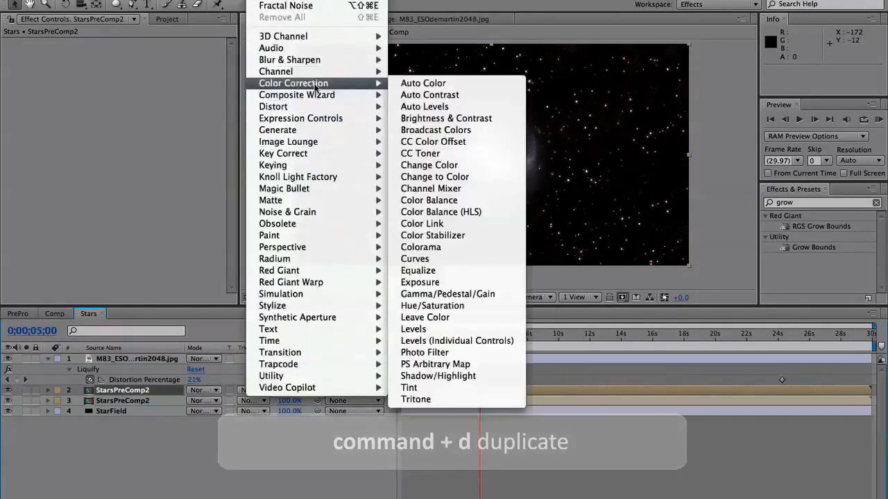
click(450, 258)
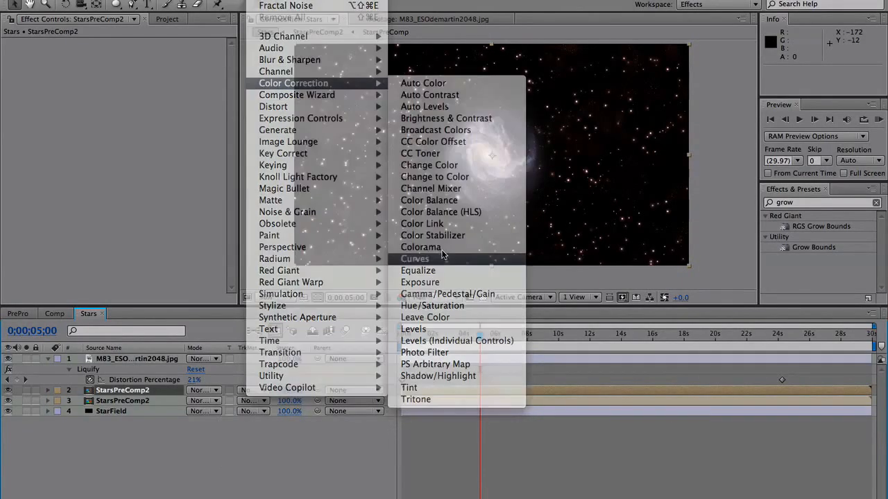
click(129, 64)
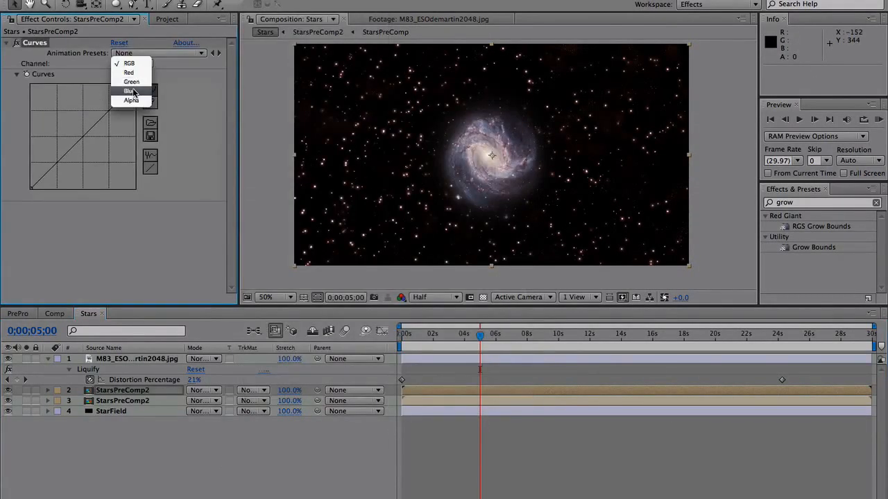
click(131, 90)
drag(83, 137, 81, 122)
Rotate the upper StarsPreComp2 copy around the galaxy and scale it to 127% so its stars are offset from the original
key(w)
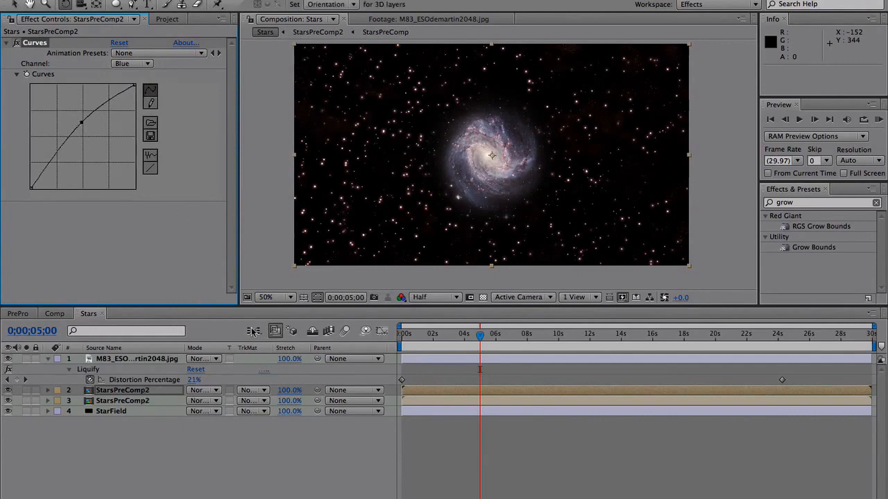
click(311, 274)
drag(372, 186, 584, 125)
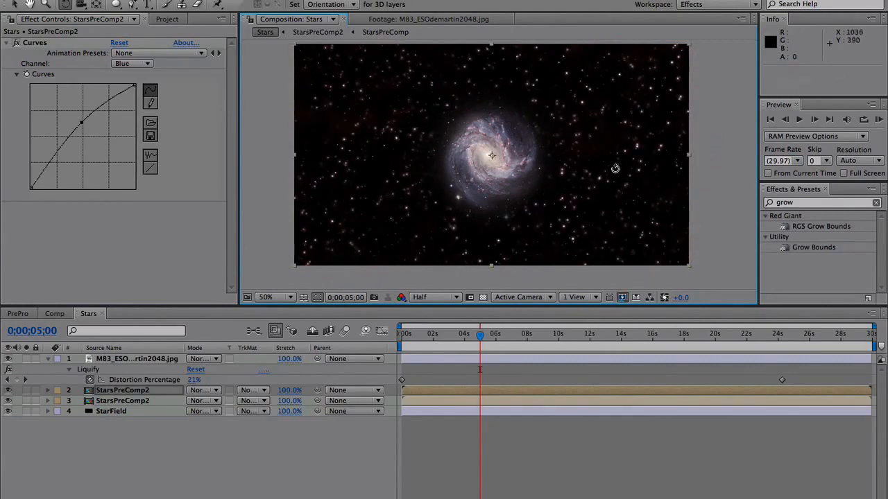
key(s)
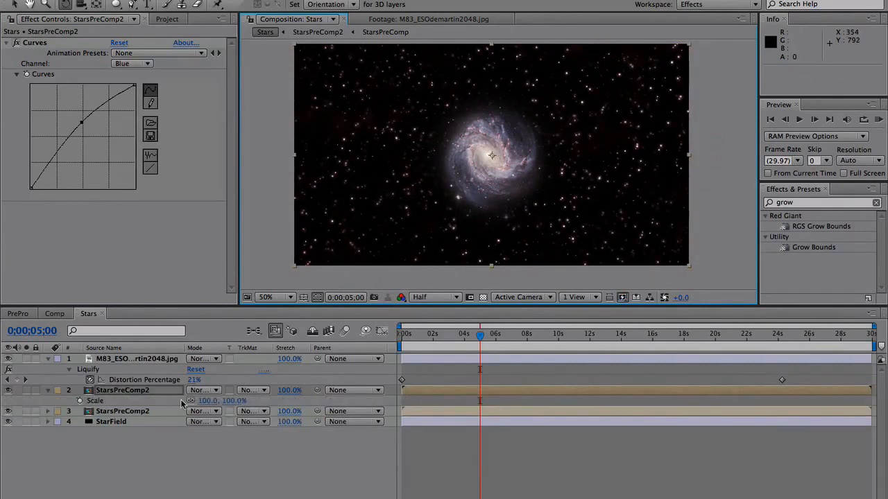
drag(228, 402, 297, 388)
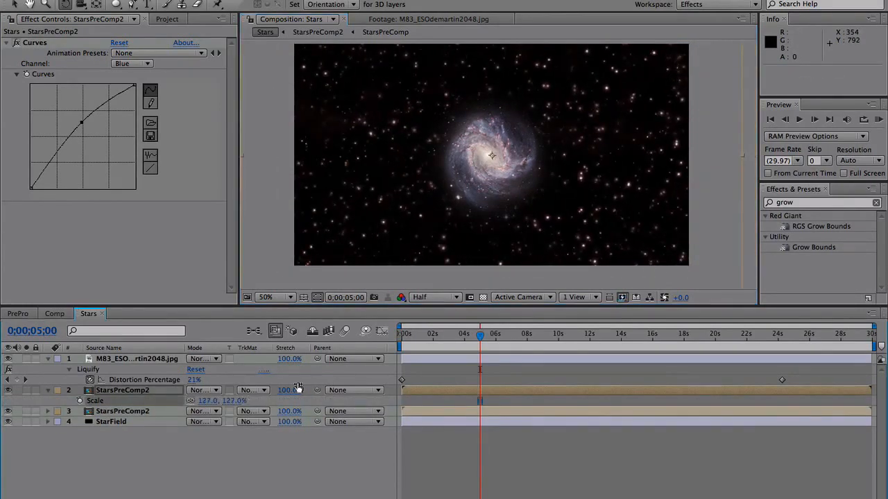
Scrub and RAM-preview the Stars composition to check the twinkling star layers behind the galaxy
drag(479, 334, 442, 346)
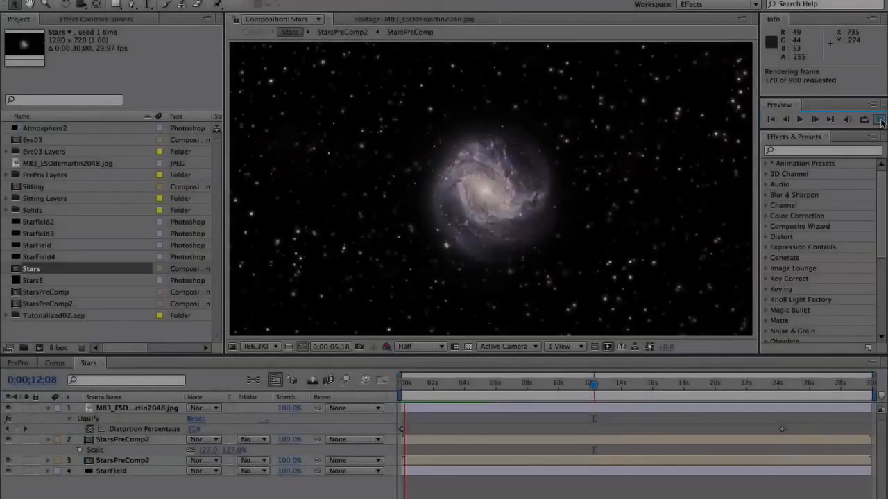
click(879, 120)
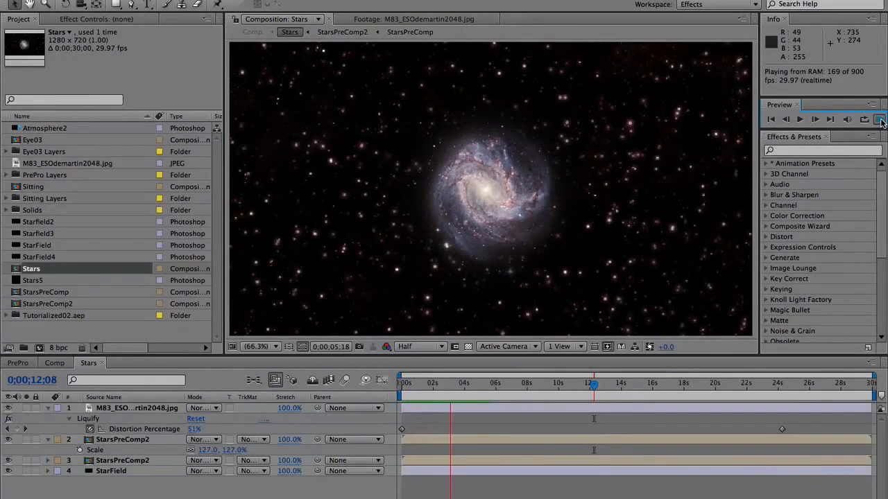
click(879, 120)
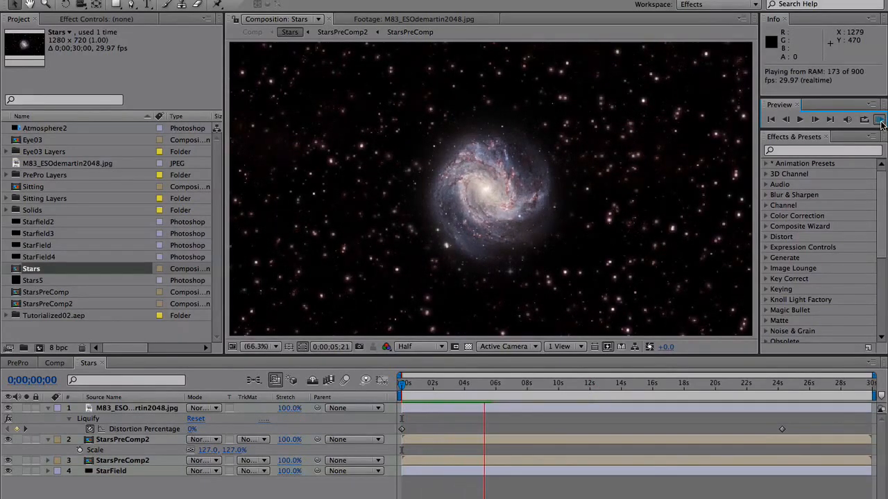
click(879, 120)
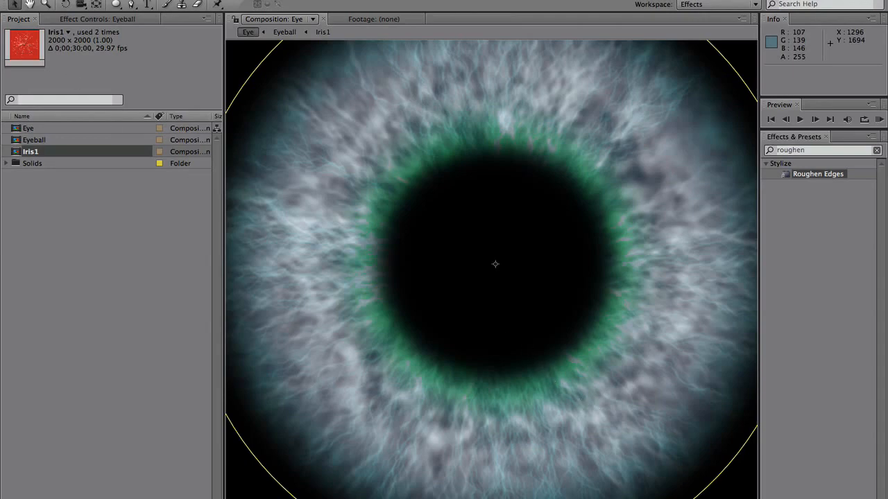
Create a new 2000 x 2000 px composition named Eye with a 30-second duration
click(174, 0)
click(182, 0)
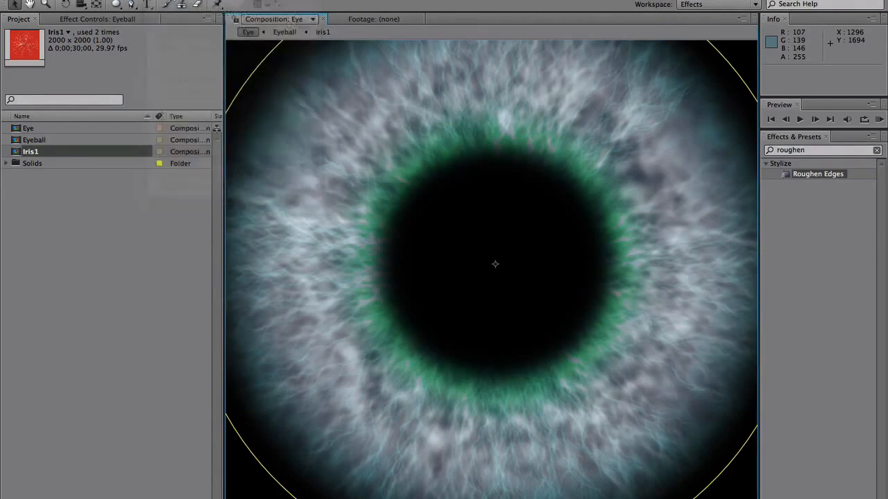
text(Eye)
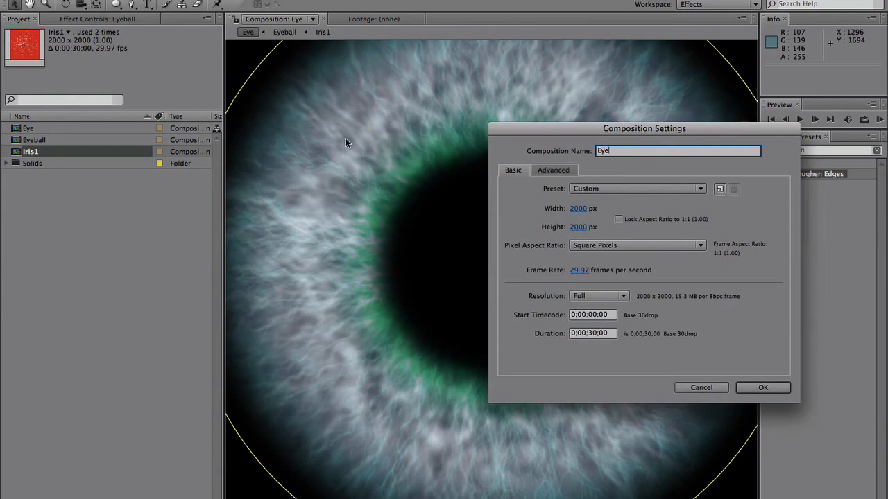
click(741, 387)
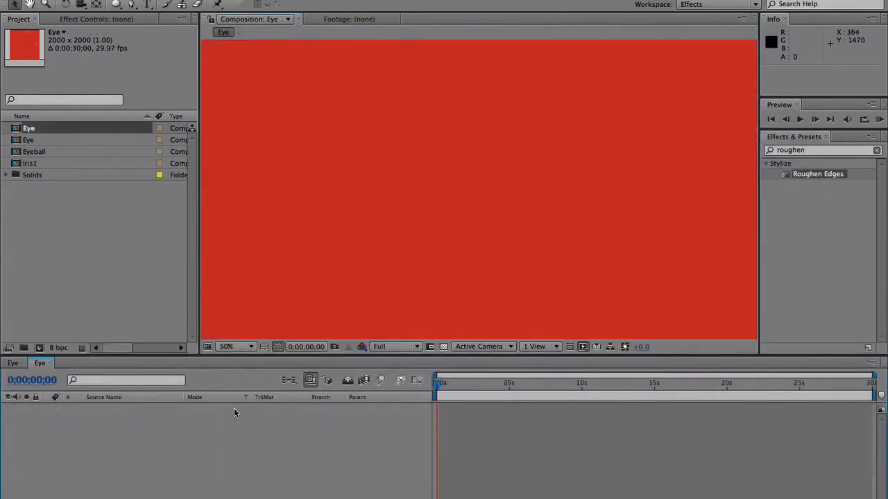
Start a new 2000 x 2000 px solid in the Eye composition and set its color to a medium grayish blue
key(z)
alt+click(463, 208)
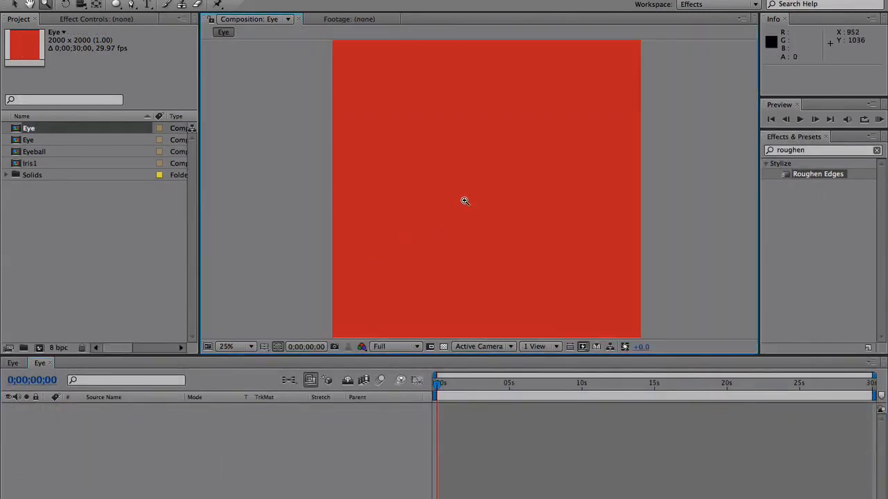
key(h)
drag(466, 217, 446, 220)
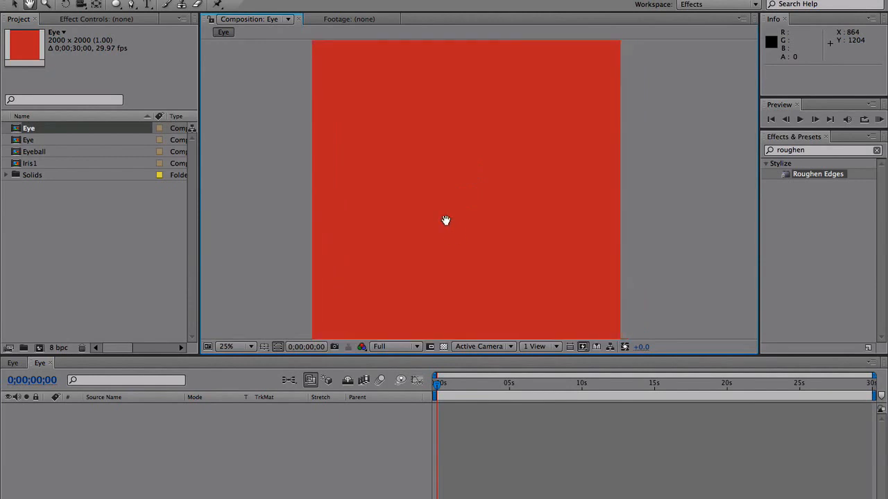
key(z)
click(228, 0)
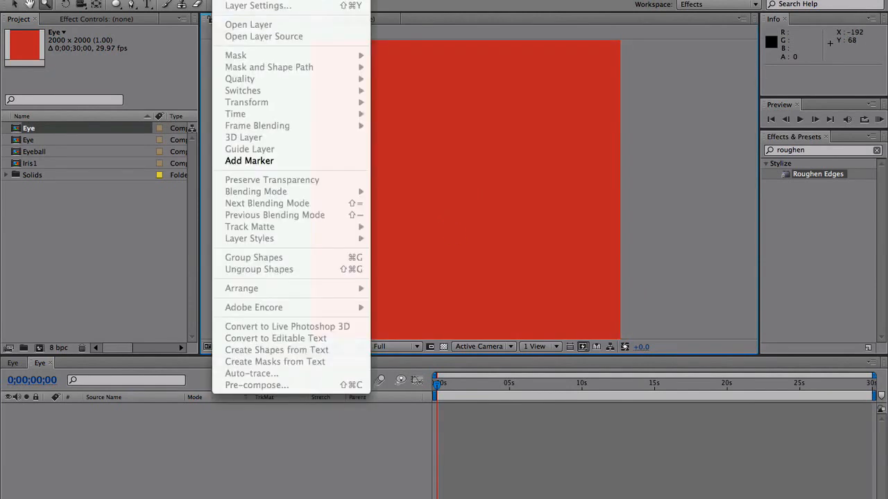
mouse_move(250, 0)
click(388, 5)
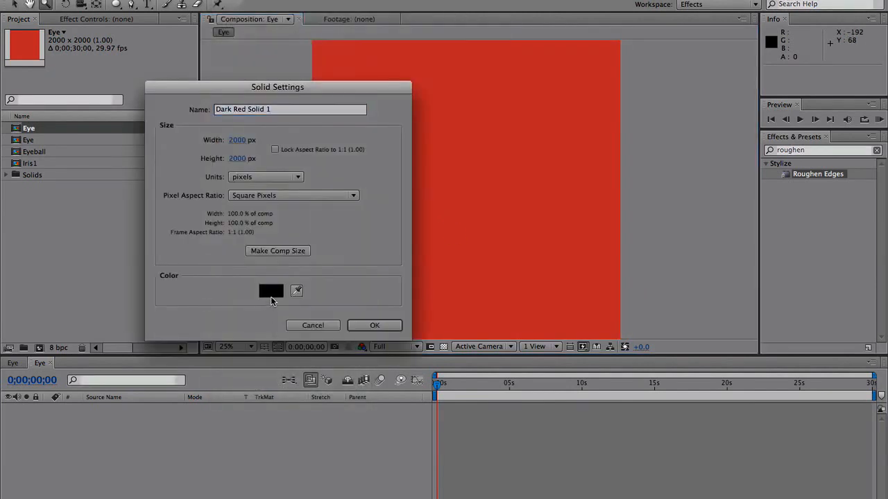
click(271, 291)
click(202, 343)
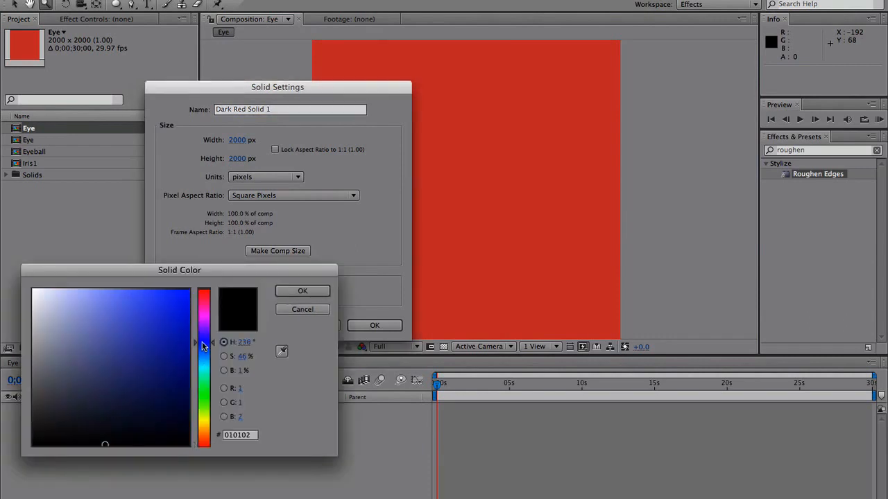
drag(202, 342, 202, 352)
mouse_move(88, 333)
mouse_down()
mouse_move(119, 337)
mouse_move(89, 360)
mouse_move(77, 351)
mouse_up()
click(302, 291)
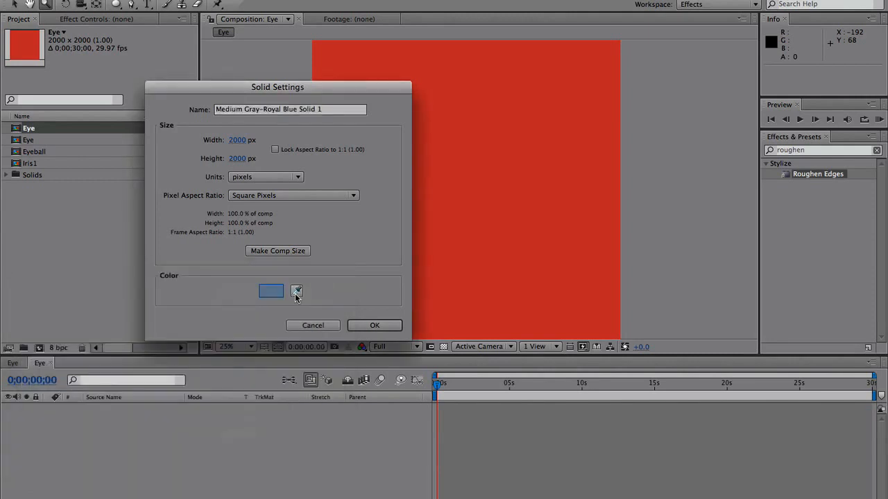
Name the blue solid Base and add it to the Eye composition
click(328, 109)
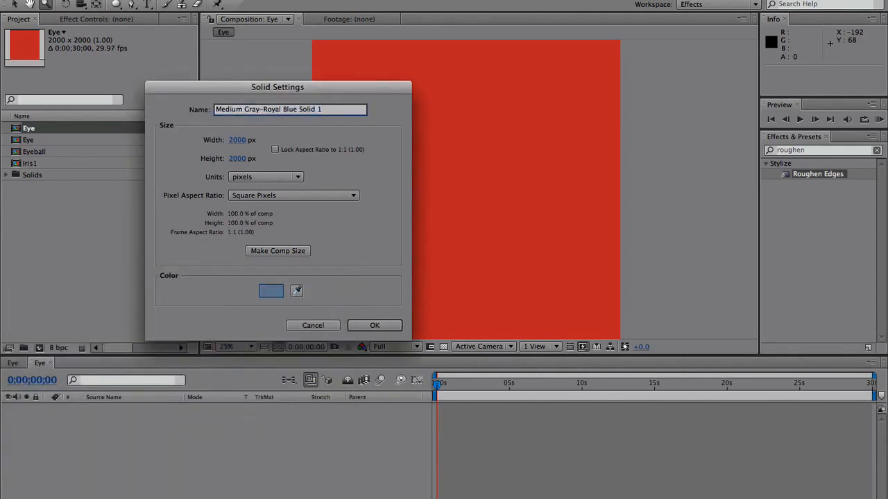
key(super+a)
text(Ba)
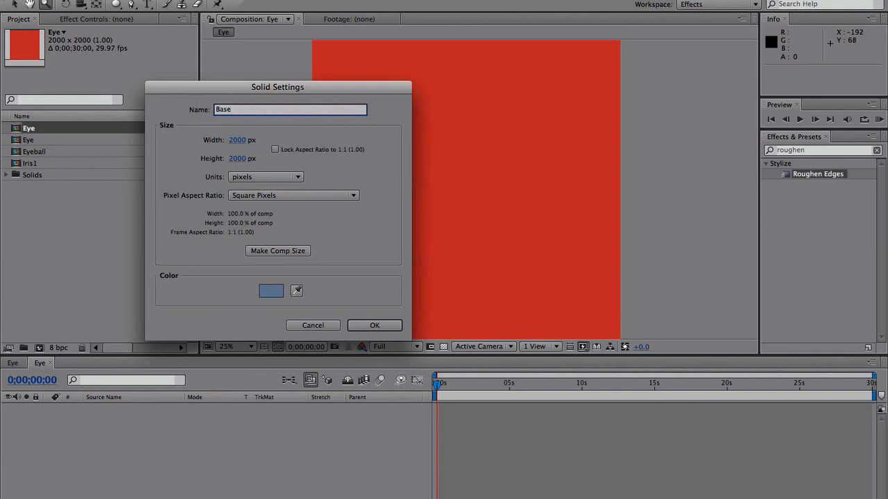
key(Return)
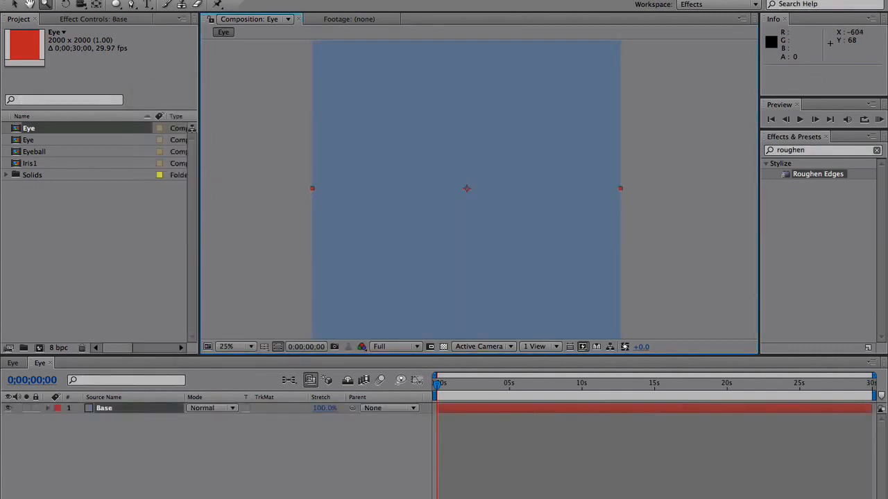
Add a full-size elliptical mask to the Base layer with a 111-pixel feather and a -36-pixel expansion
double_click(116, 4)
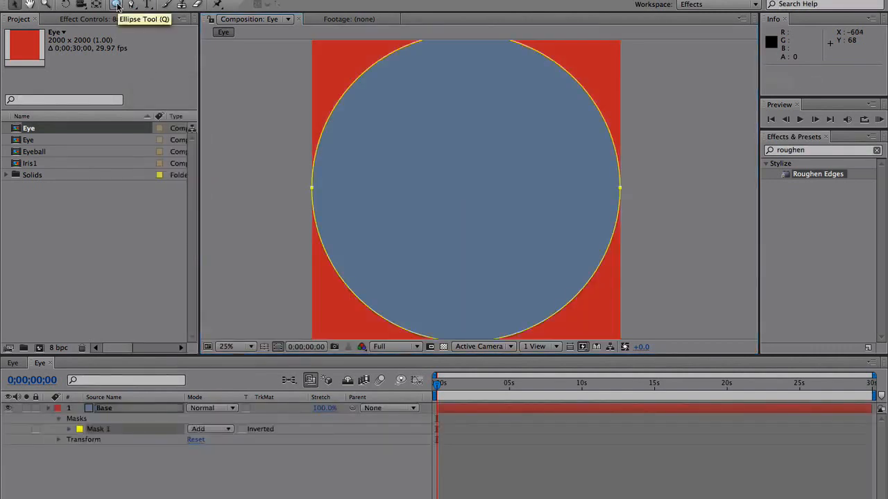
key(m)
key(m)
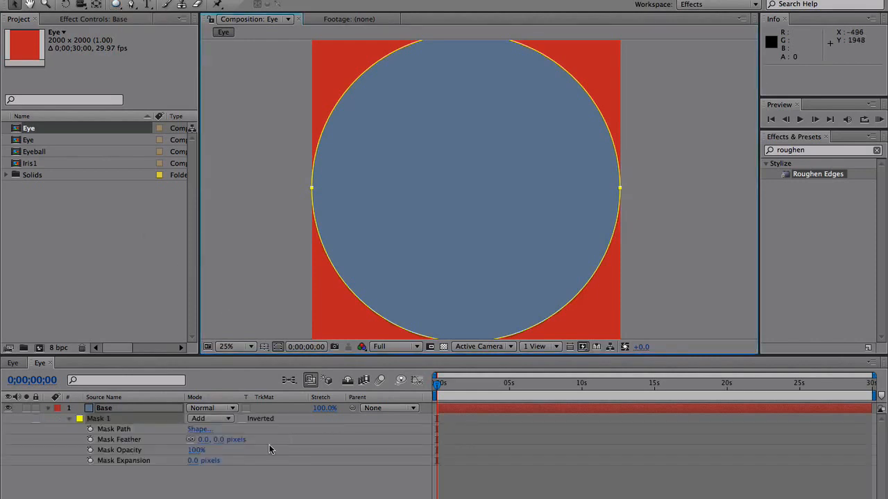
drag(226, 443, 263, 442)
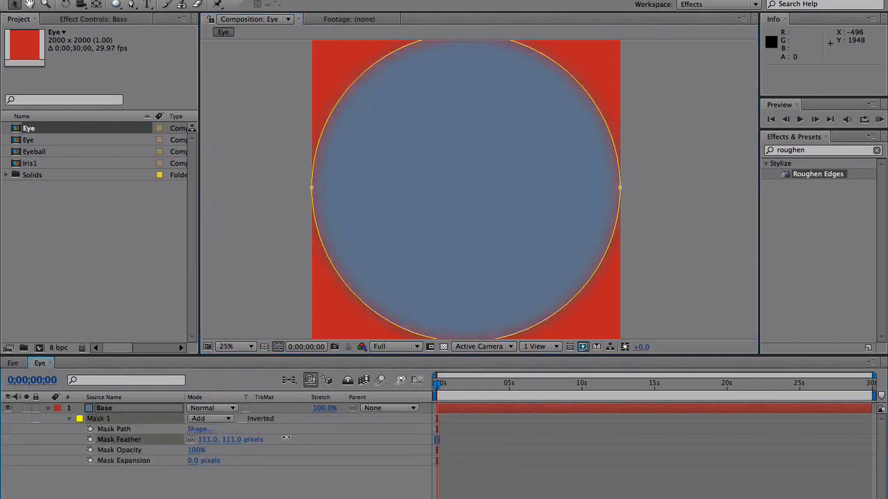
drag(204, 462, 177, 462)
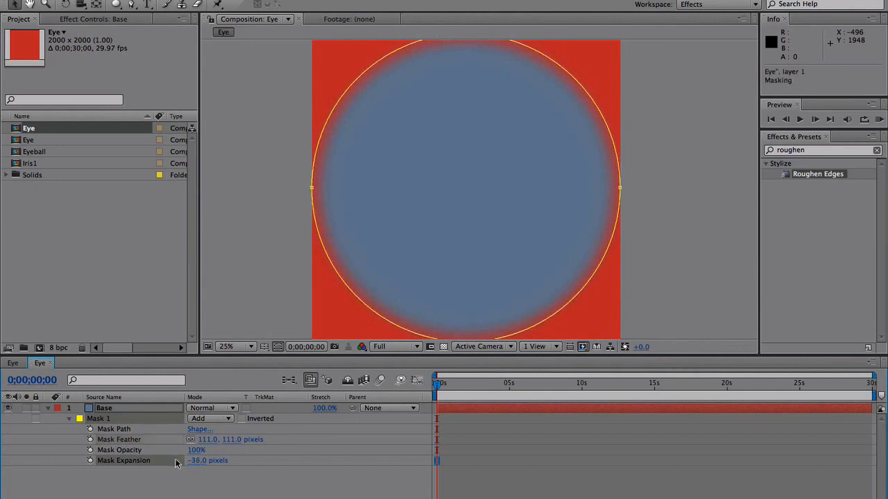
click(178, 489)
click(47, 408)
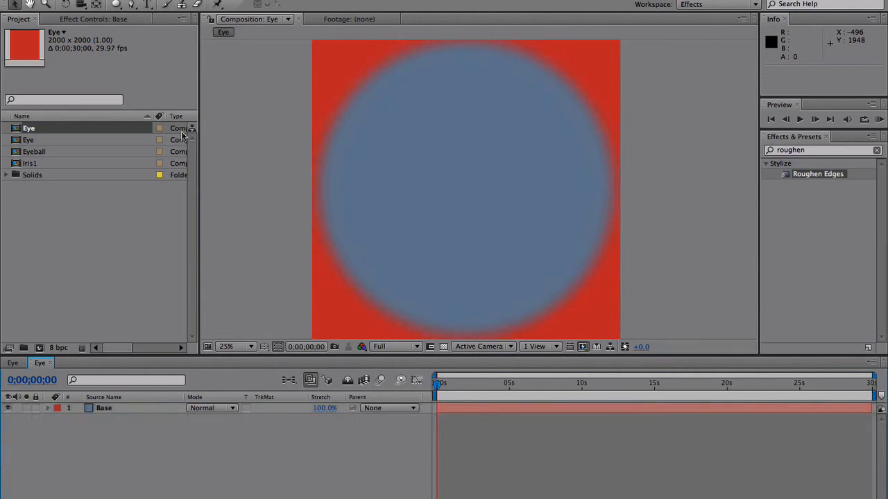
Create a new 2000 x 2000 px solid named Iris above the Base layer, keeping the same grayish blue color
click(264, 2)
mouse_move(267, 1)
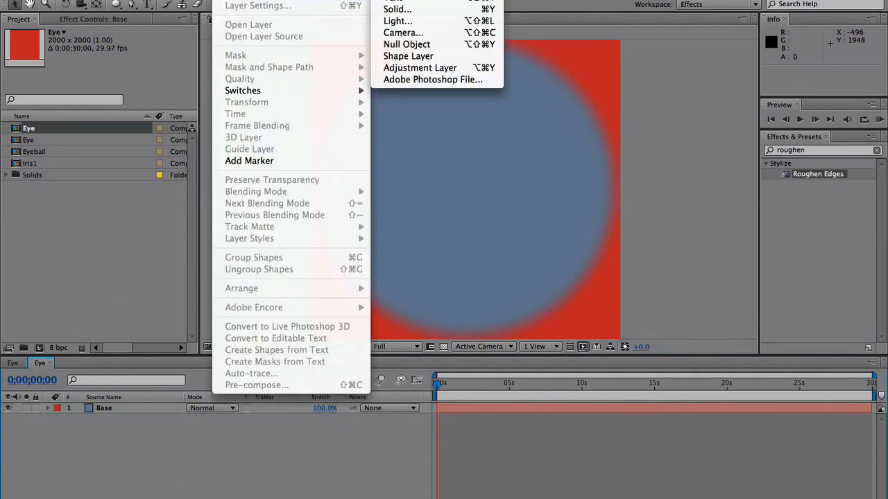
click(409, 9)
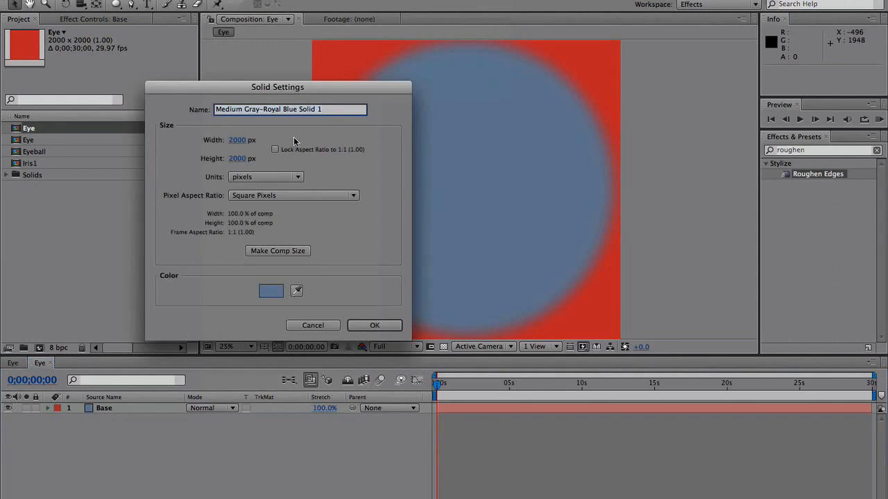
text(Iris)
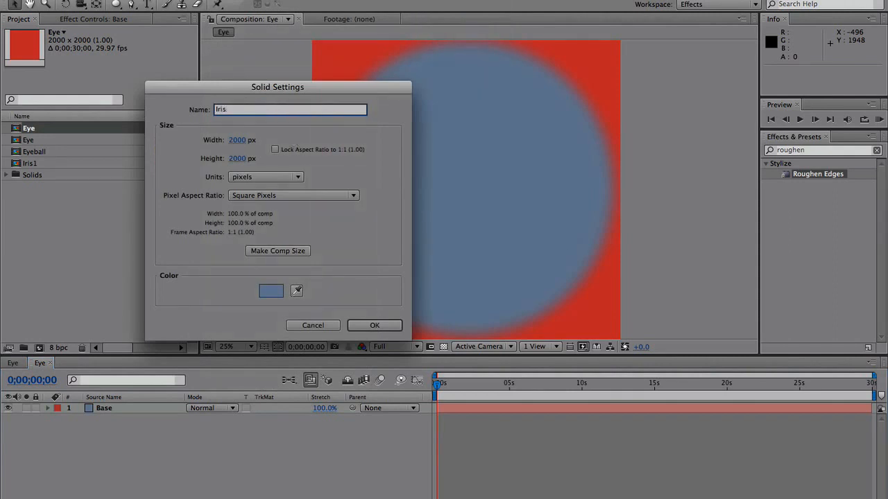
key(Return)
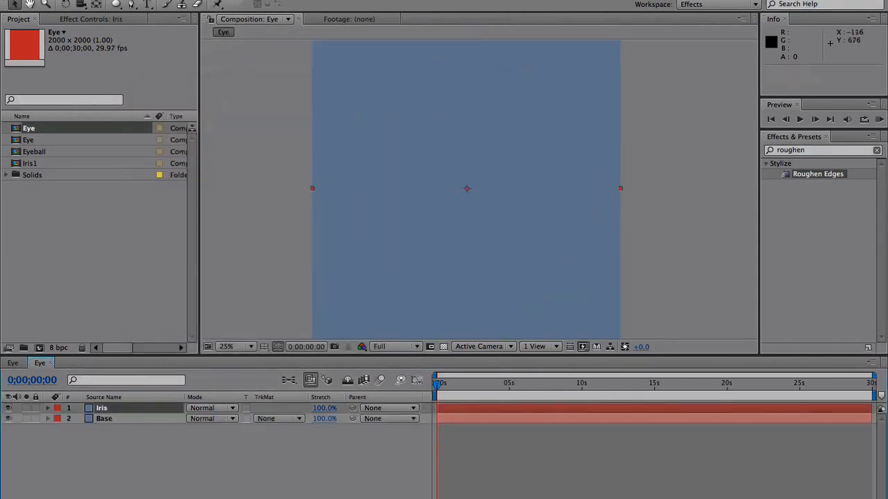
Copy the elliptical mask from the Base layer onto the Iris layer
click(97, 418)
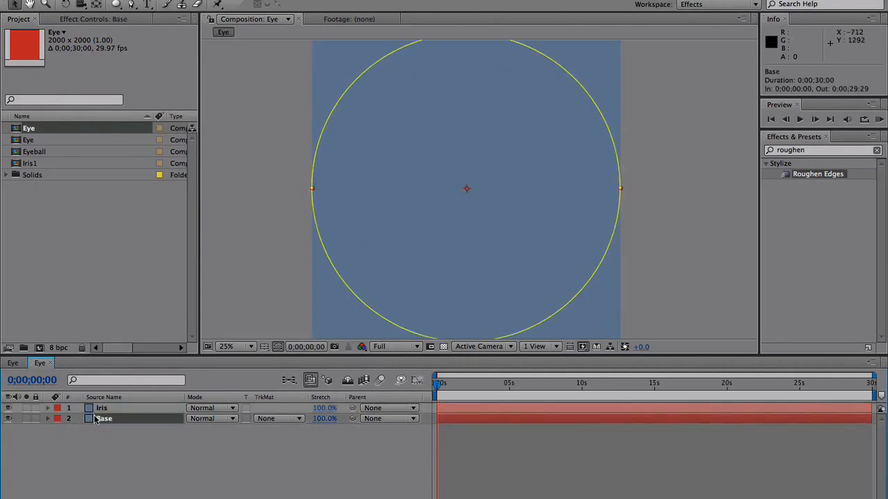
key(m)
click(99, 430)
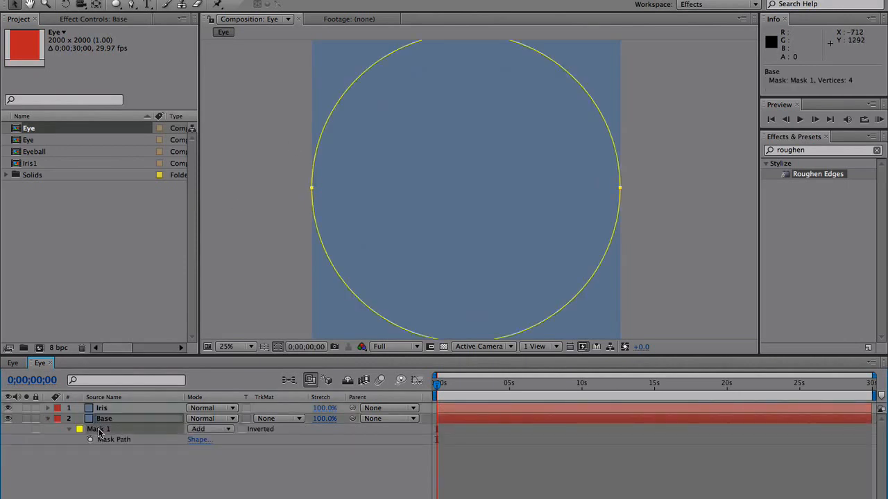
click(101, 409)
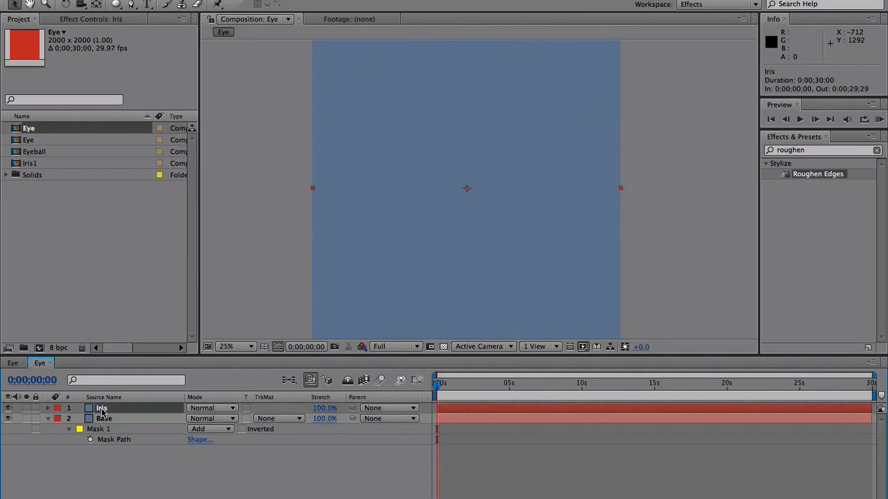
key(ctrl+v)
click(98, 455)
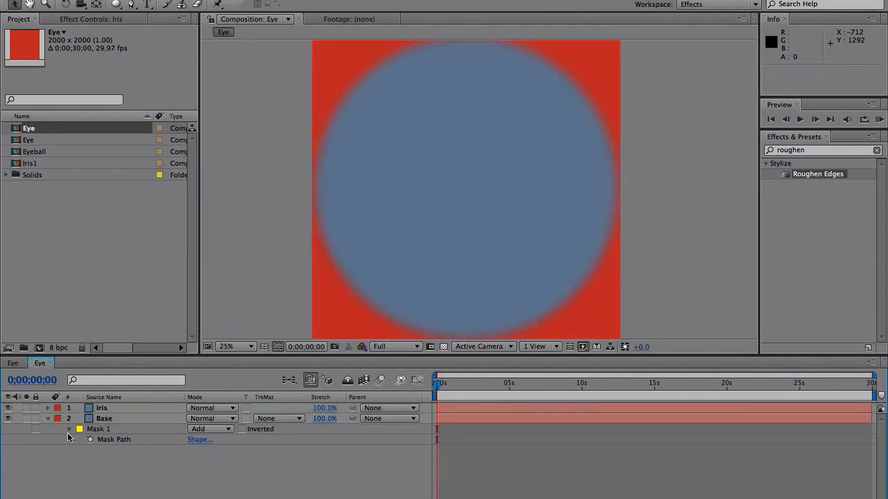
click(48, 419)
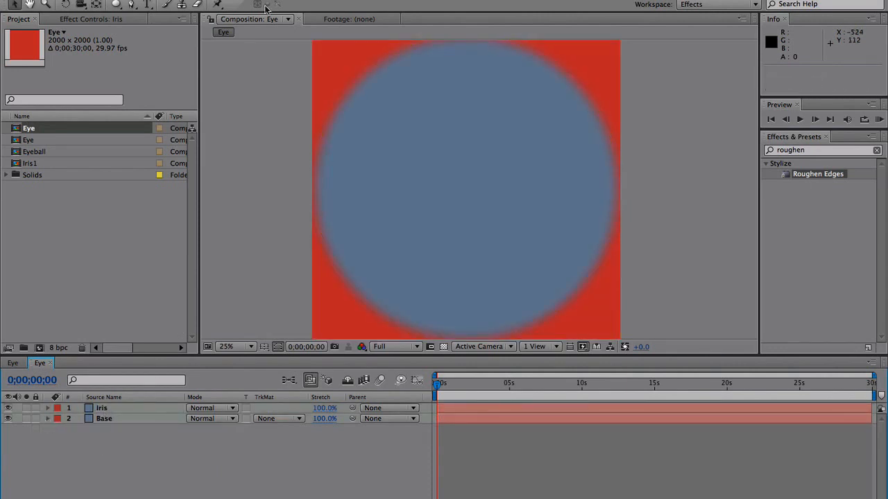
Apply the Advanced Lightning effect to the Iris layer
click(120, 409)
click(261, 1)
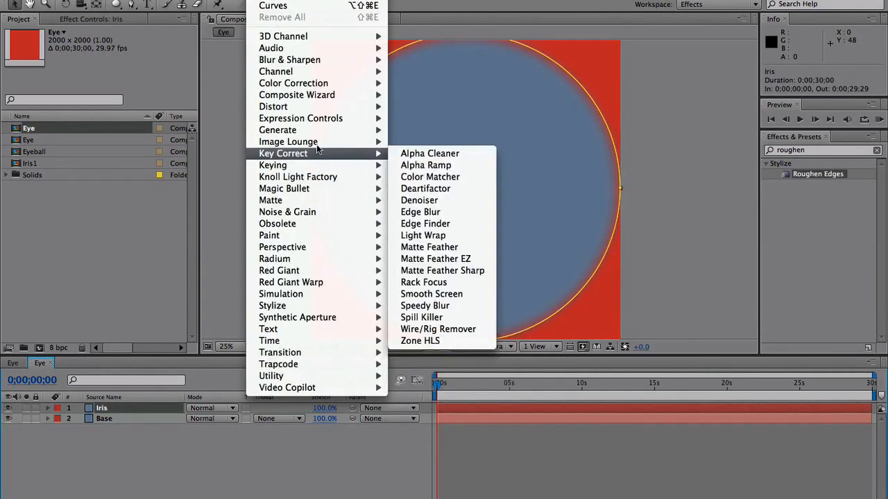
mouse_move(316, 131)
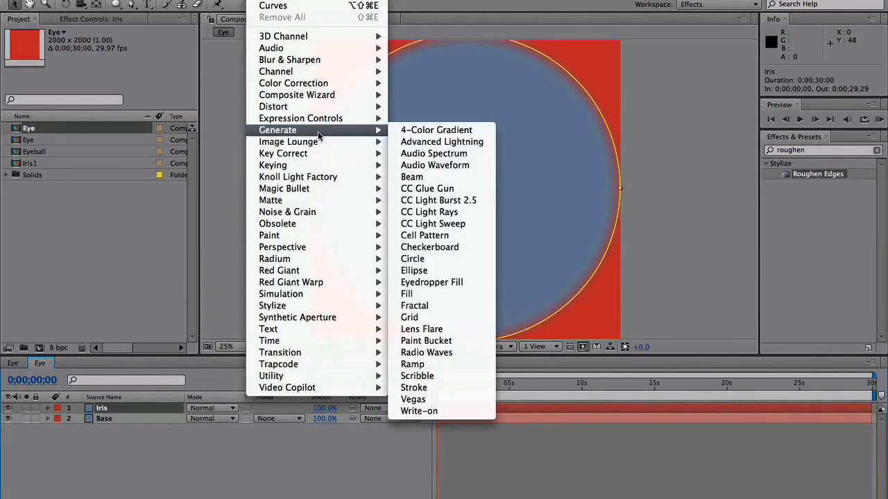
click(408, 142)
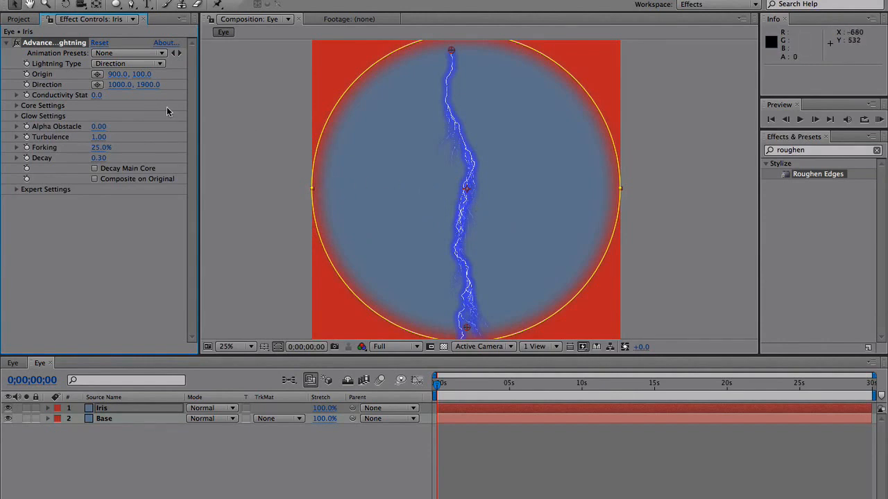
Set the lightning type to Omni and move its origin to the eye's center at 1000, 996
click(132, 64)
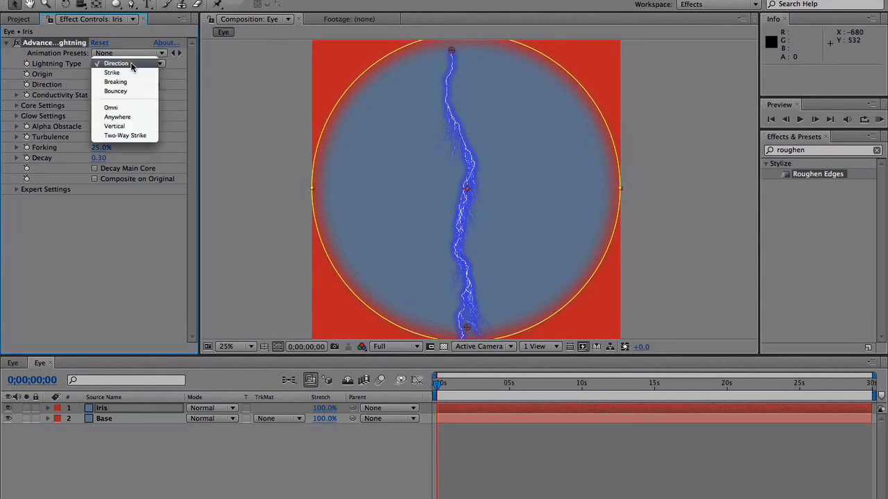
click(127, 108)
drag(455, 58, 466, 188)
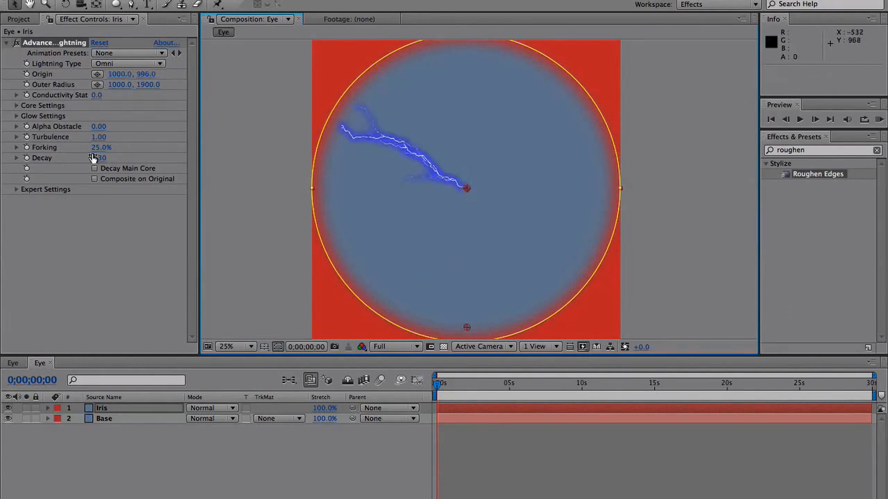
Add the expression time*30 to the lightning's Conductivity State on the Iris layer
mouse_move(438, 382)
mouse_down()
mouse_move(593, 383)
mouse_move(434, 383)
mouse_up()
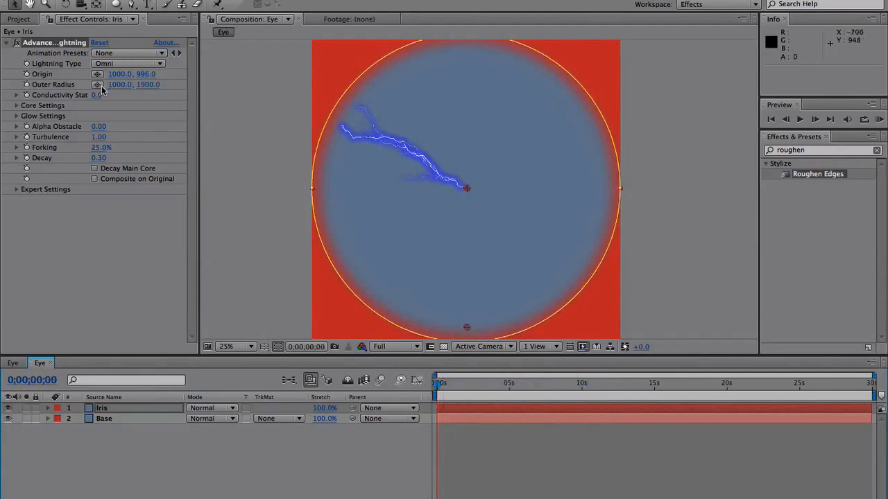
mouse_move(98, 94)
mouse_down()
mouse_move(151, 95)
mouse_move(82, 97)
mouse_up()
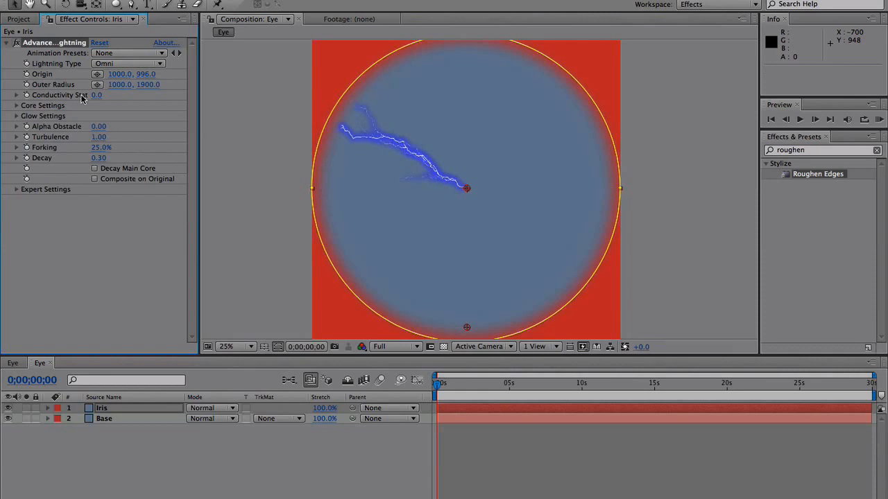
alt+click(27, 95)
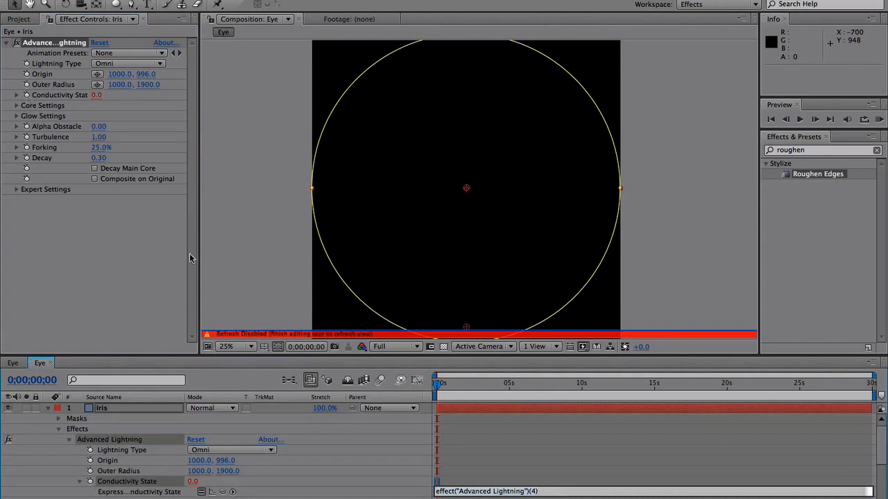
text(tim)
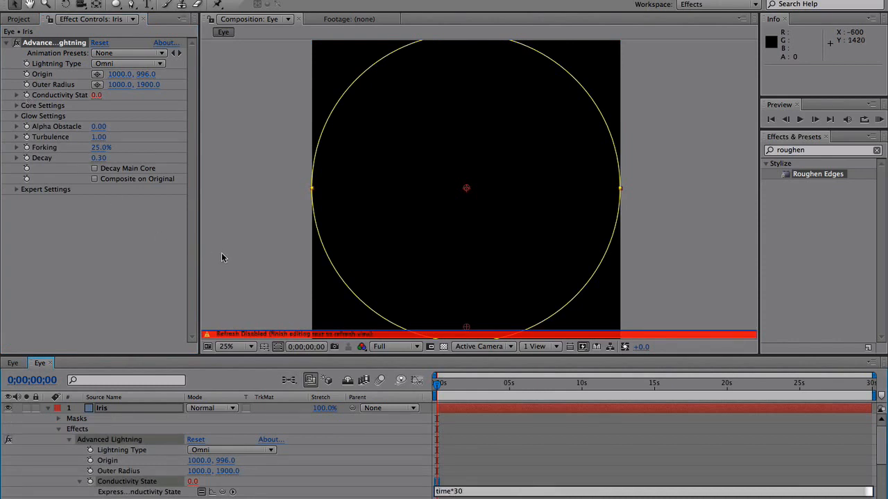
text(e*30)
click(366, 471)
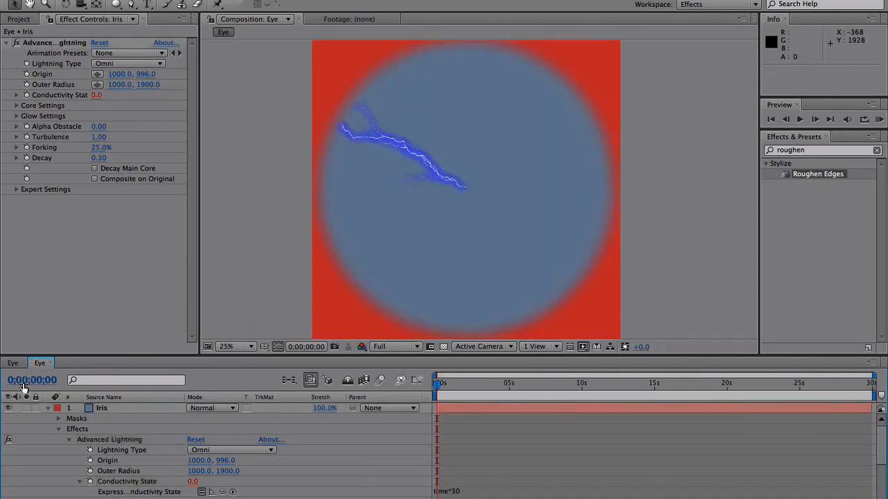
Collapse the Iris layer's properties, preview the lightning animation, and return to the start of the composition
click(48, 408)
key(space)
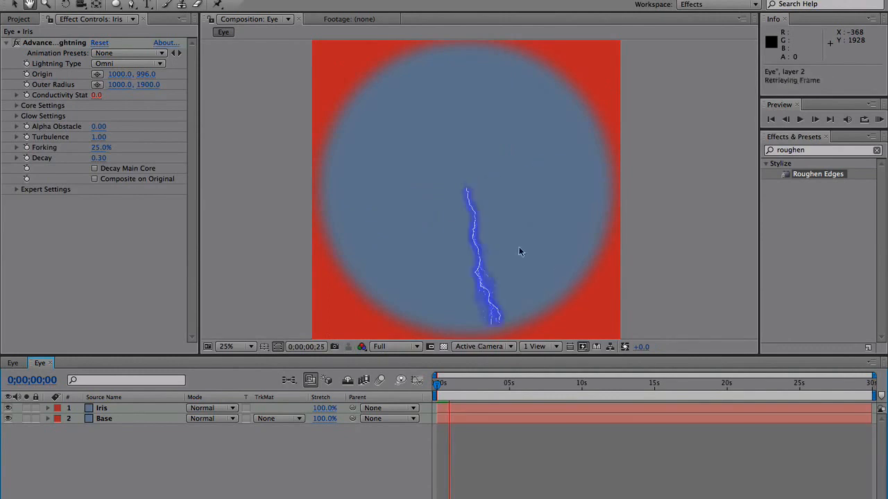
click(437, 380)
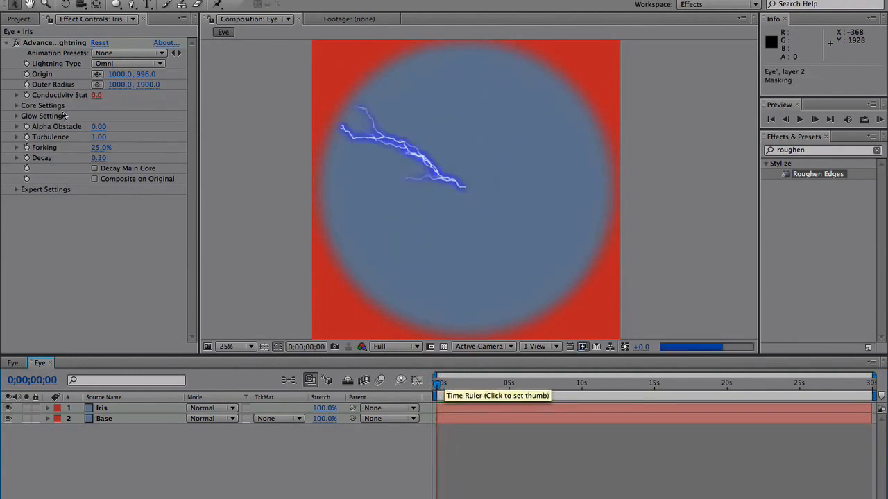
Set the lightning's Core Radius to 1.0 and its Core Opacity to 100%
click(16, 107)
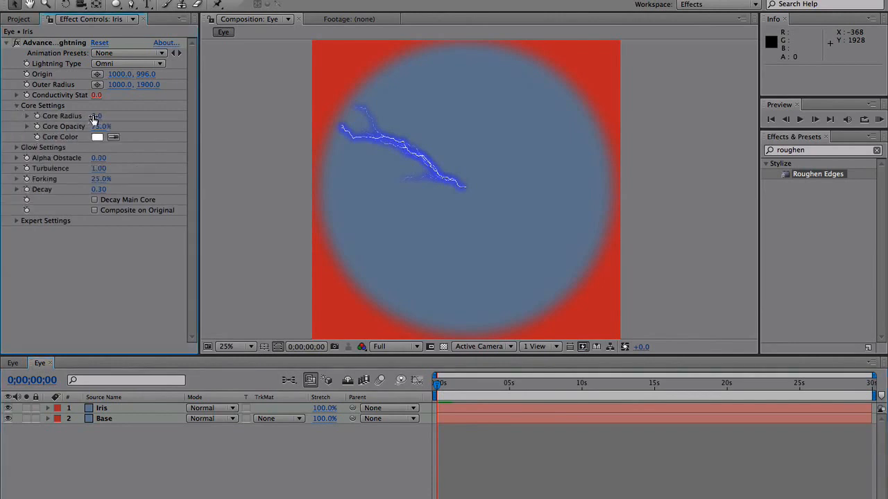
click(98, 116)
text(1)
key(Return)
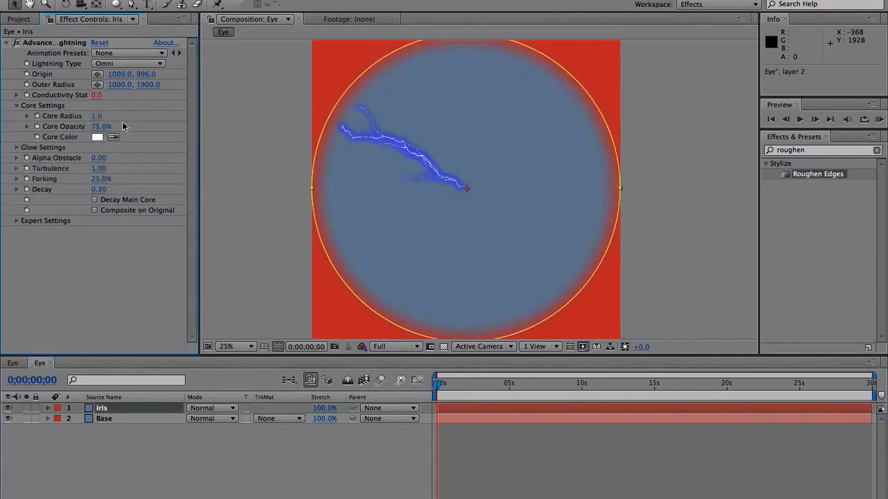
drag(97, 128, 148, 117)
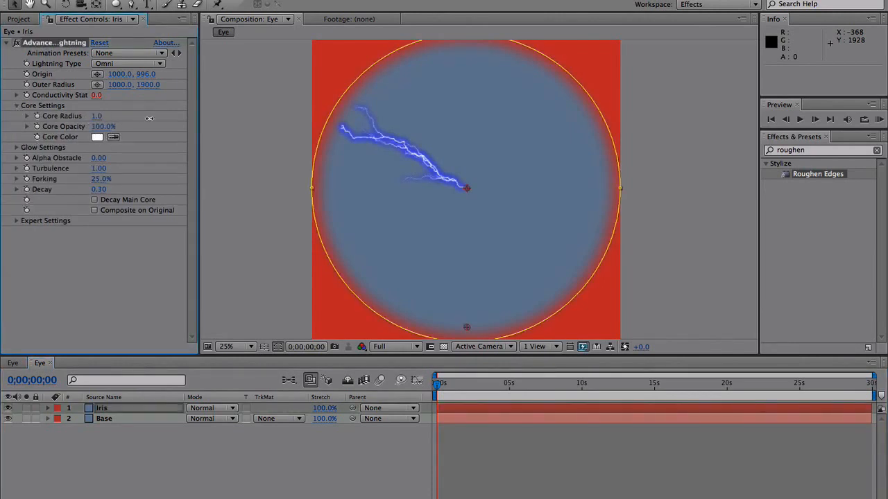
Reduce the lightning's Glow Radius to its minimum of 1.0
click(16, 147)
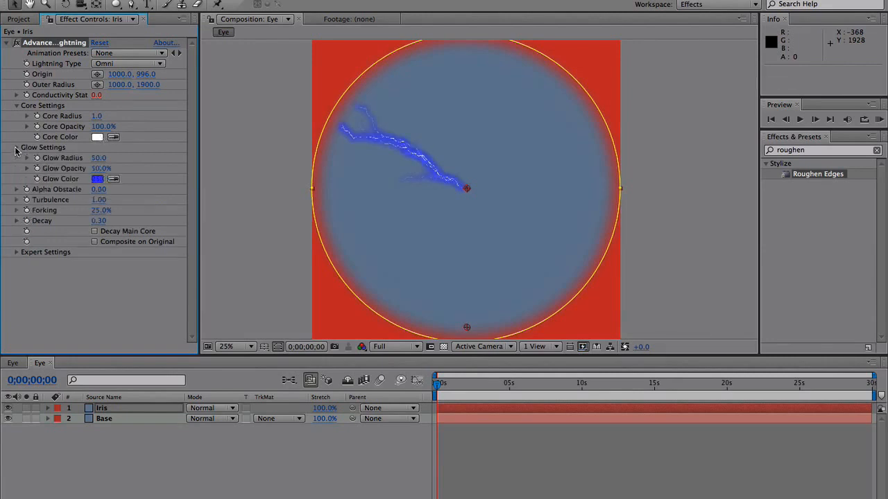
drag(100, 158, 55, 159)
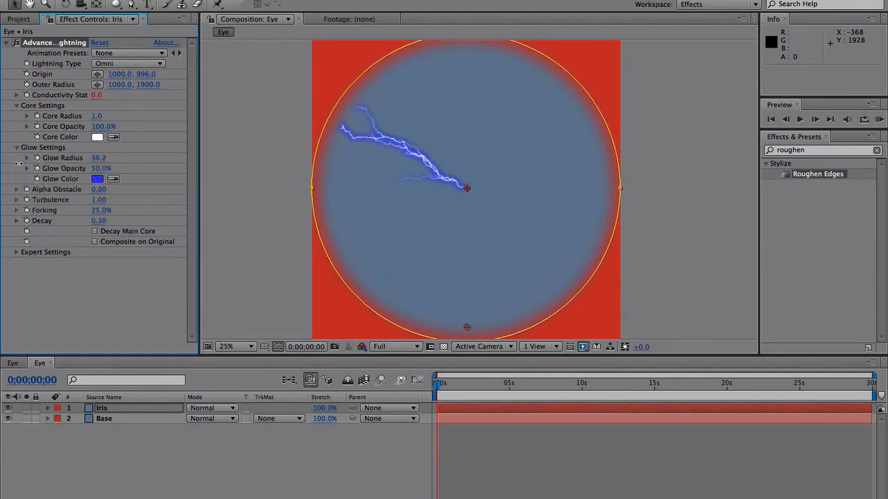
click(97, 158)
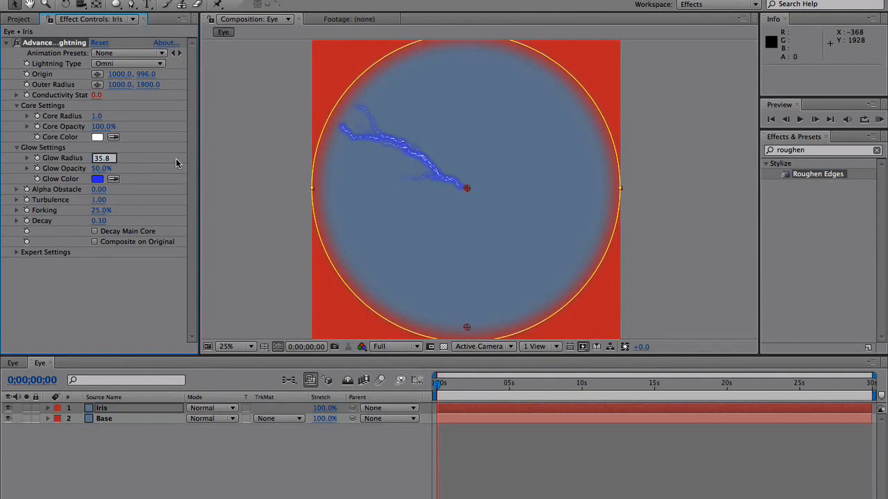
text(0)
key(Return)
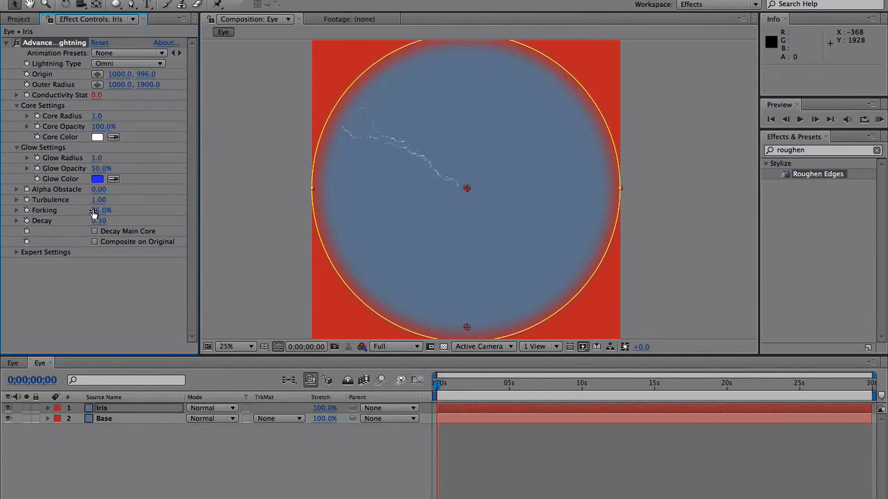
Raise the lightning's Forking to 100% and inspect the branches up close
drag(101, 211, 218, 198)
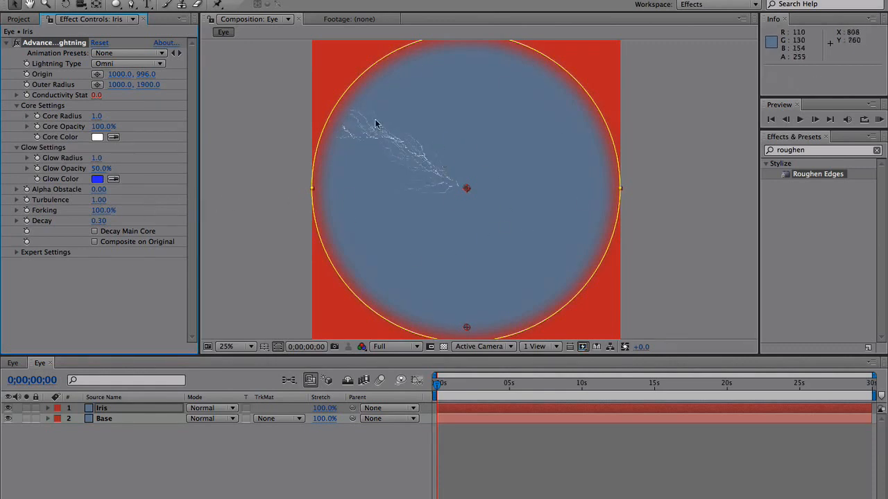
key(z)
click(432, 168)
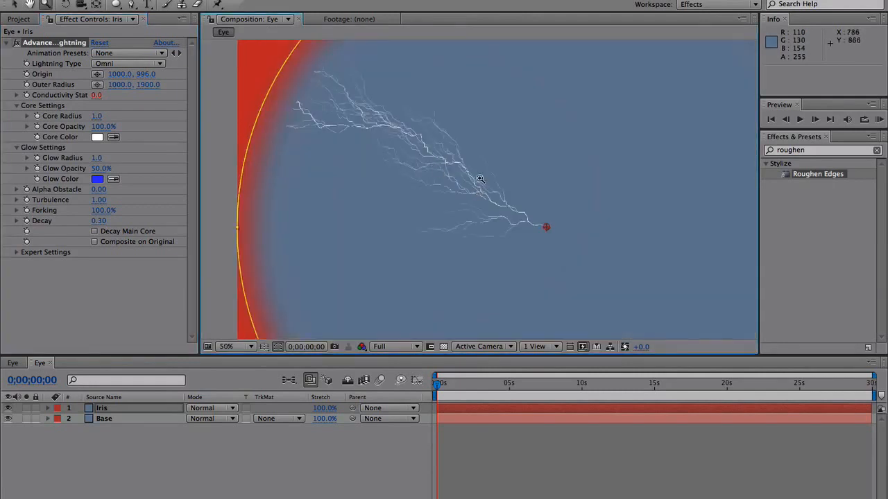
alt+click(519, 210)
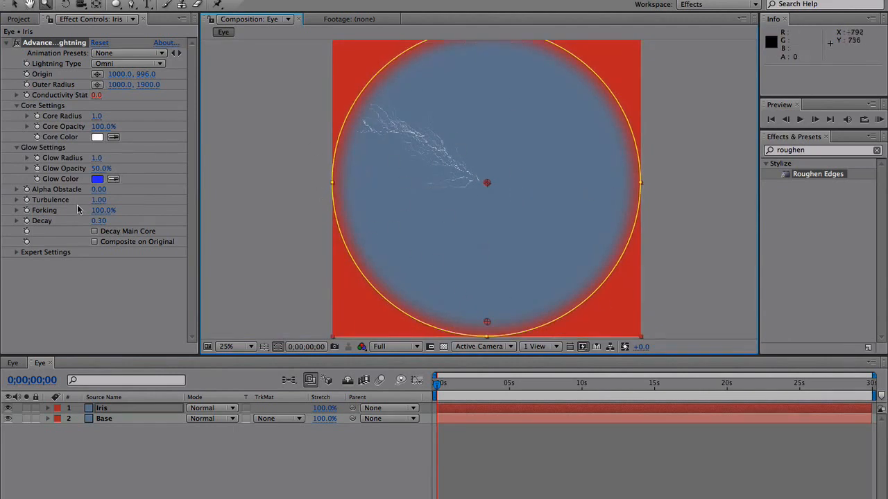
In the lightning's expert settings, set Min. Forkdist to 181 and Complexity to 5
click(16, 253)
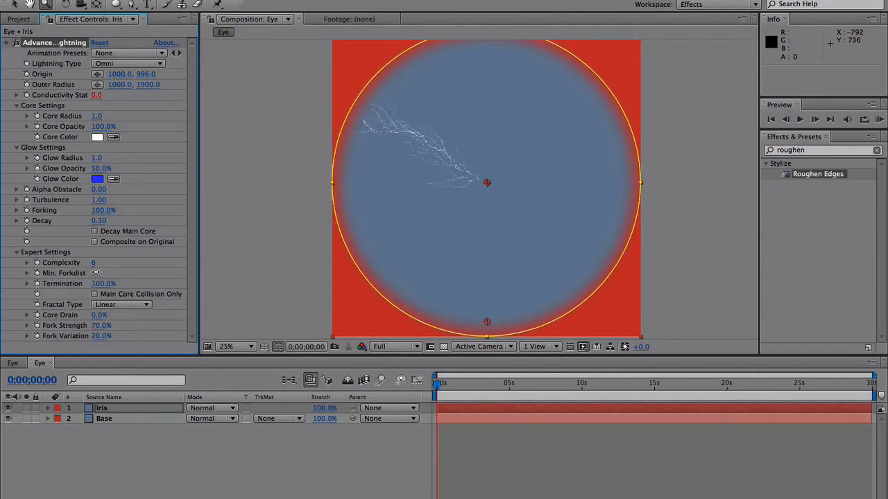
drag(95, 273, 152, 257)
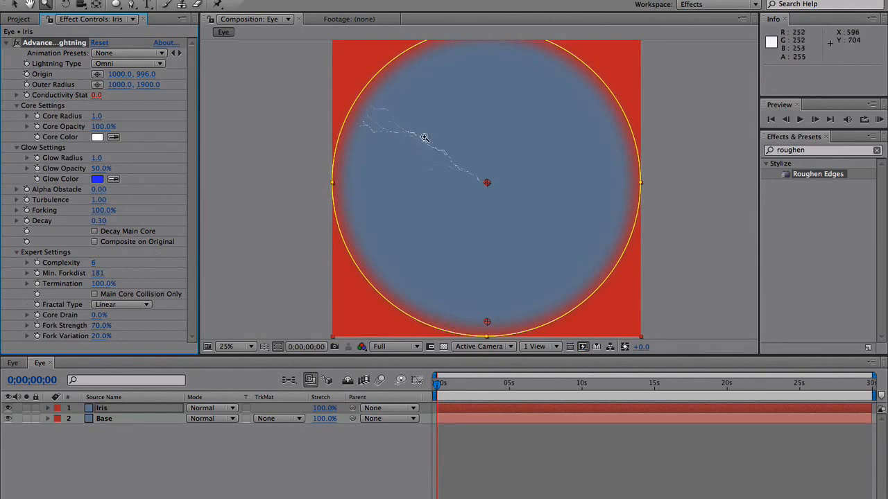
click(95, 263)
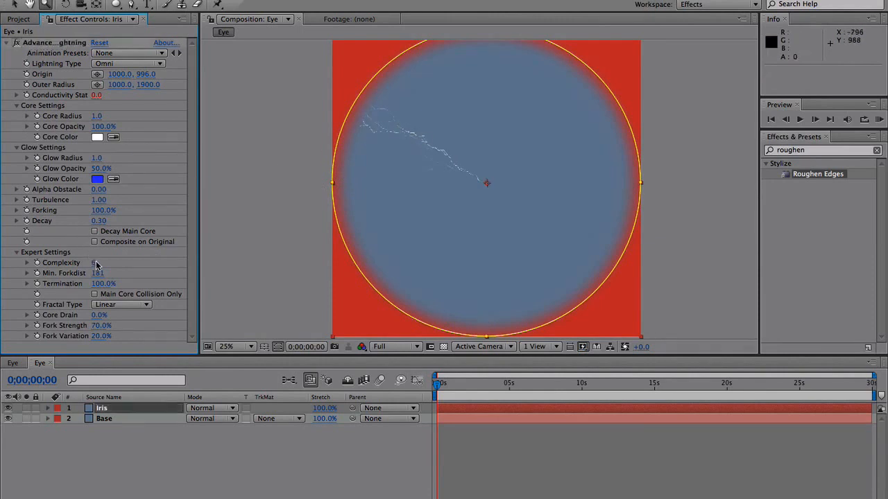
text(5)
key(Return)
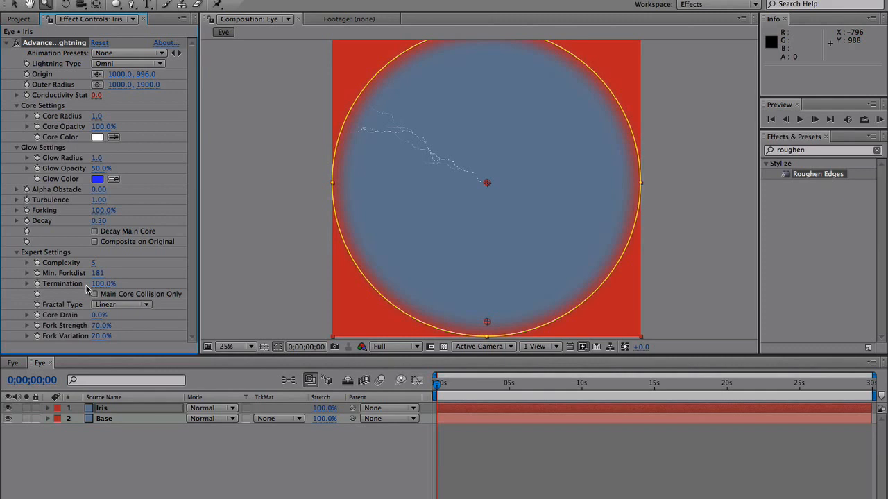
Add the Echo effect to the Iris layer and set its Echo Time to 1 second
click(16, 253)
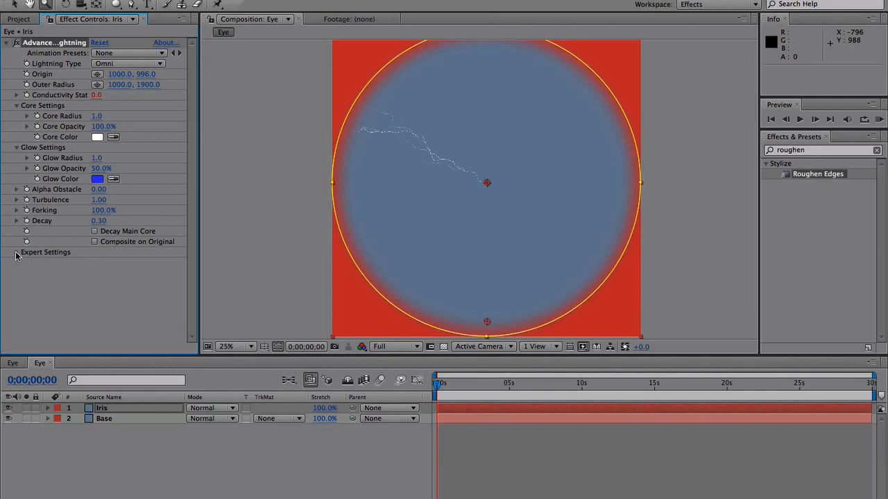
click(264, 0)
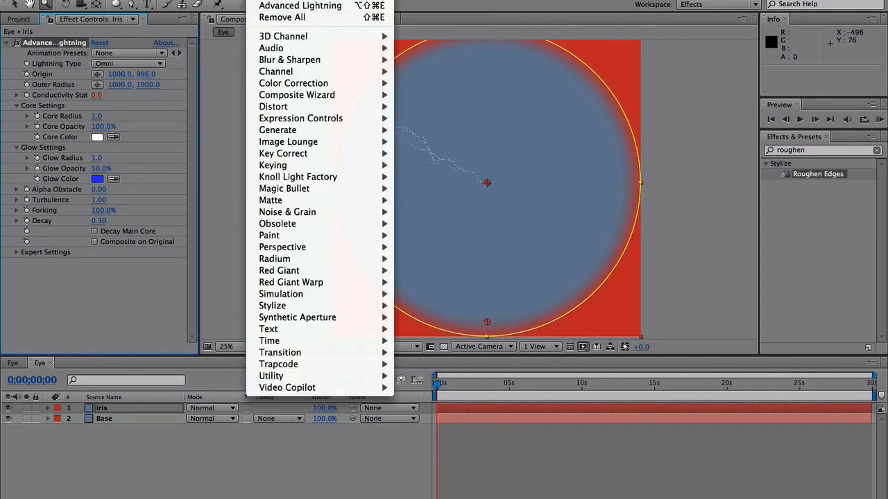
mouse_move(343, 341)
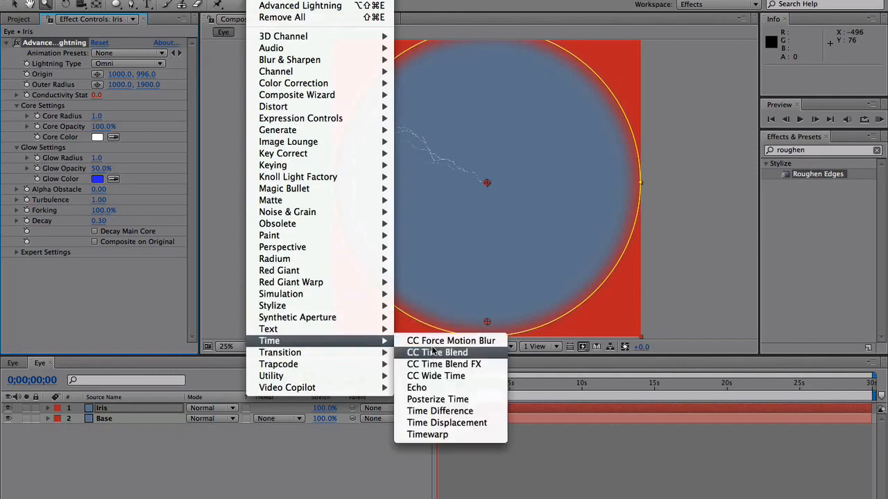
click(432, 388)
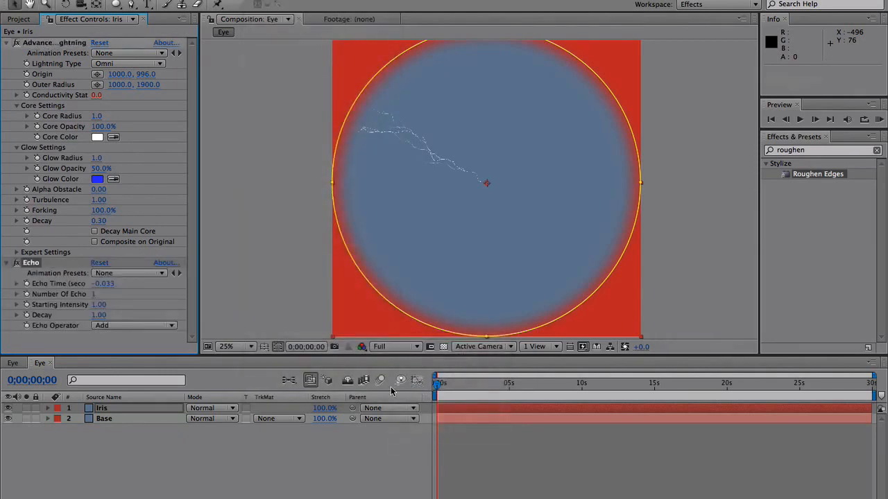
click(104, 285)
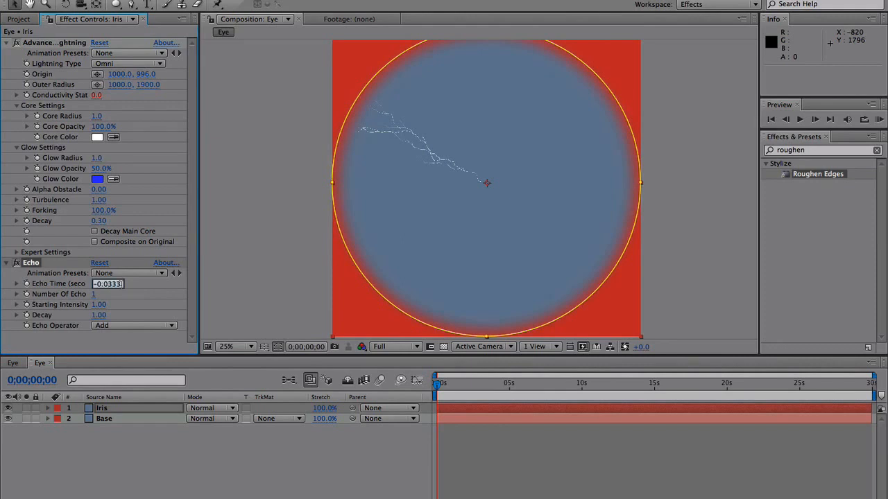
text(1)
key(Return)
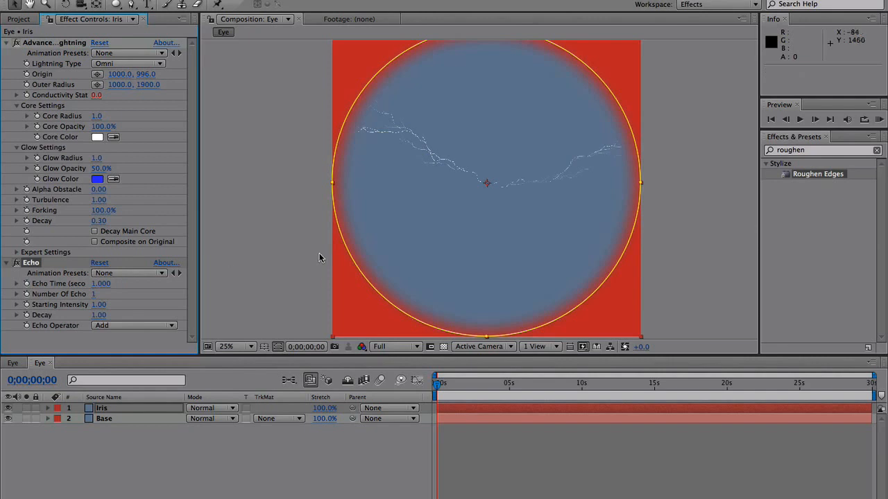
Scrub to 0;00;06;11, remove the lightning's Conductivity State expression, and scrub on to 0;00;12;11 to compare the branches
drag(435, 386, 527, 372)
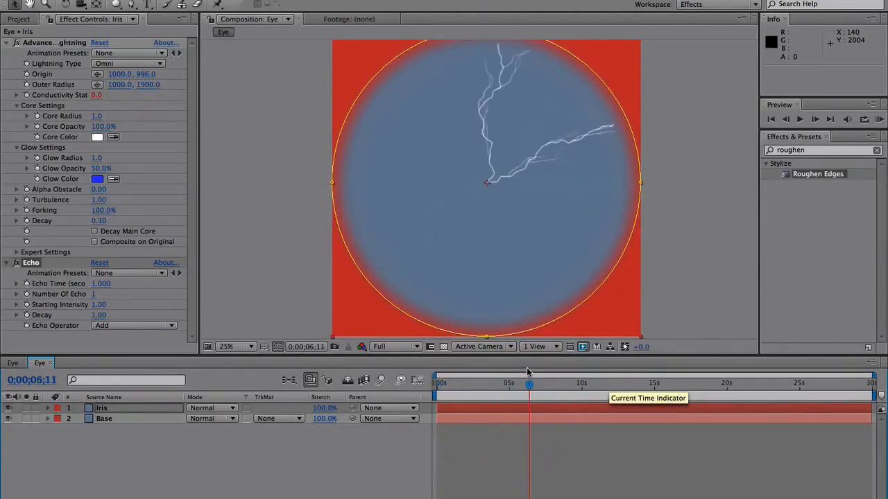
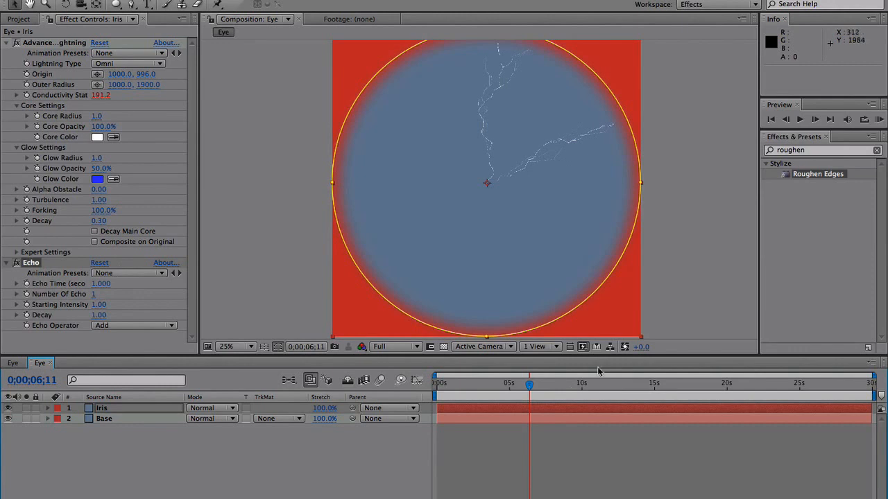
alt+click(27, 95)
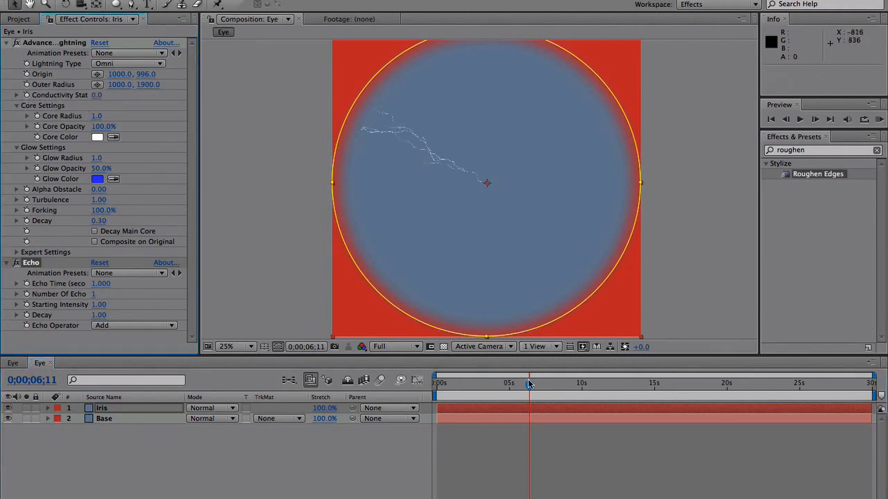
drag(530, 385, 616, 383)
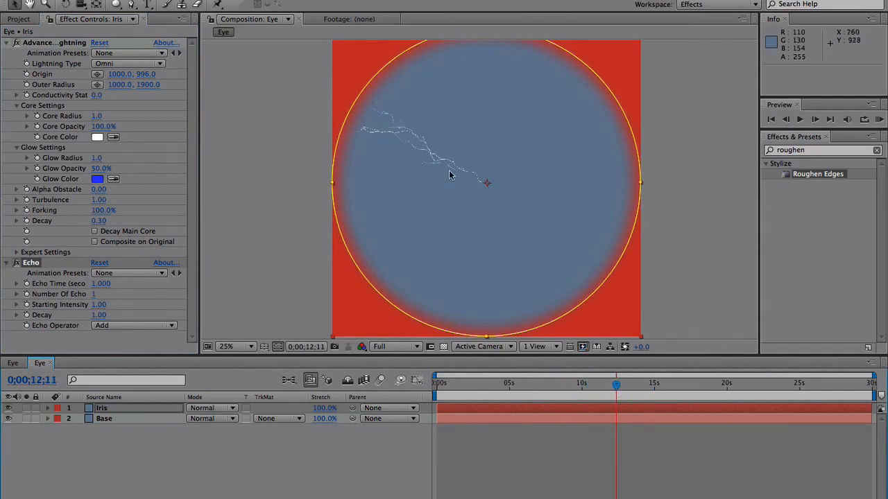
Drive the Iris layer's Conductivity State with the expression time*30
click(47, 410)
scroll(82, 444, down, 3)
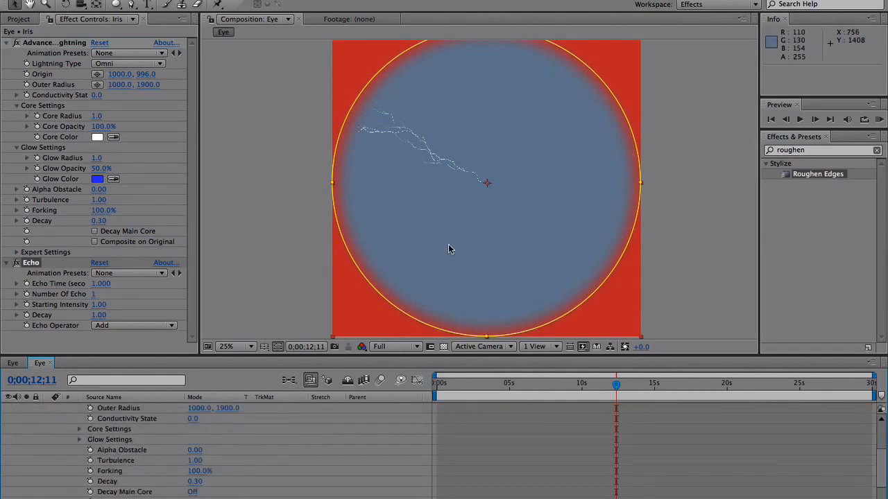
alt+click(26, 96)
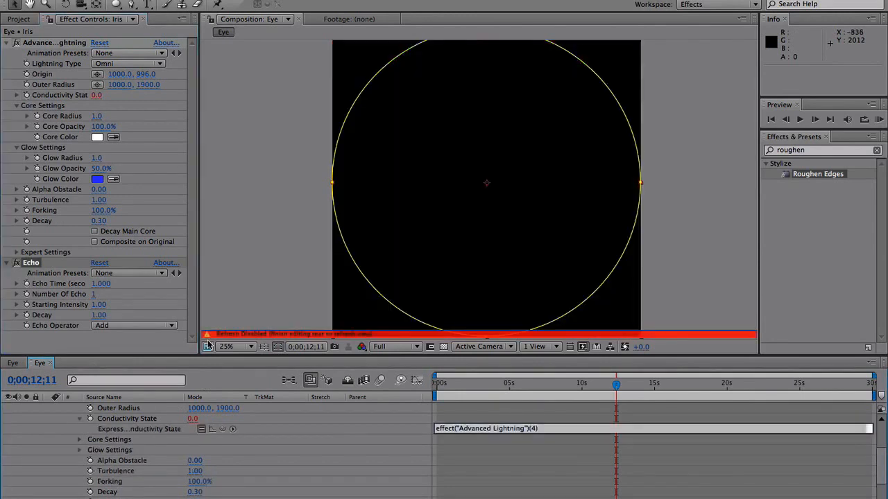
text(time*30)
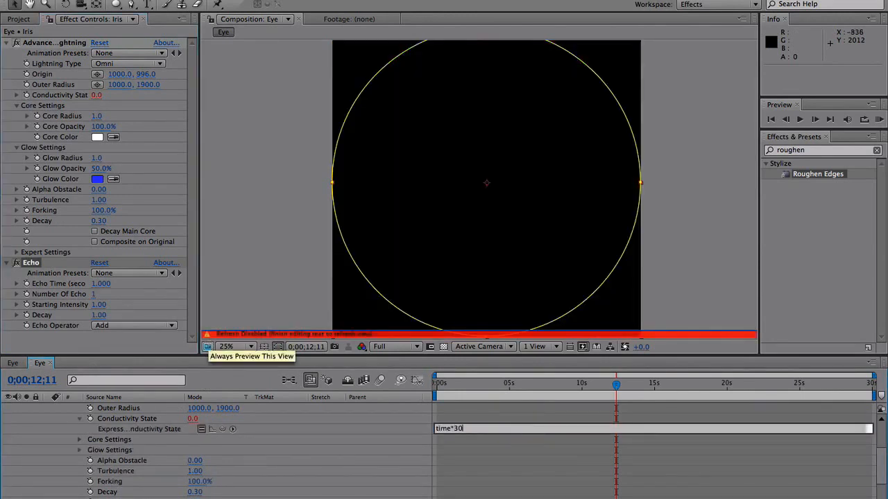
click(301, 488)
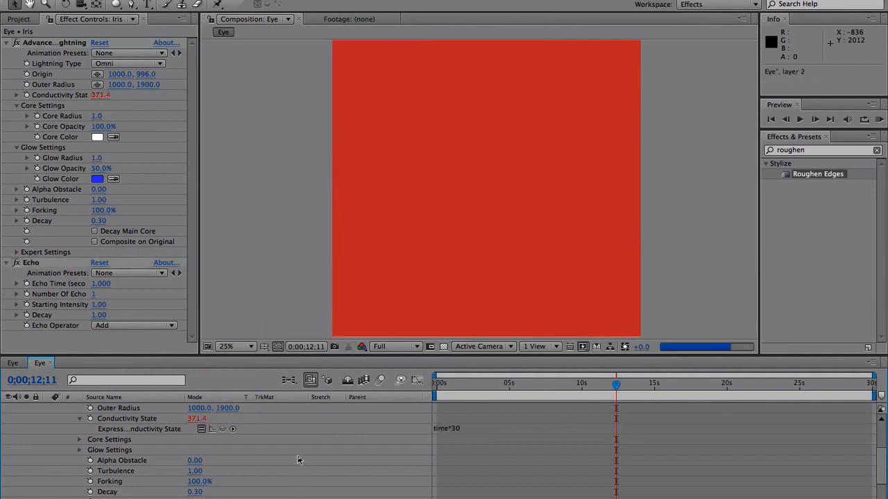
Set the Echo effect's Number Of Echoes to 50 and advance one frame to 0;00;12;12
click(95, 293)
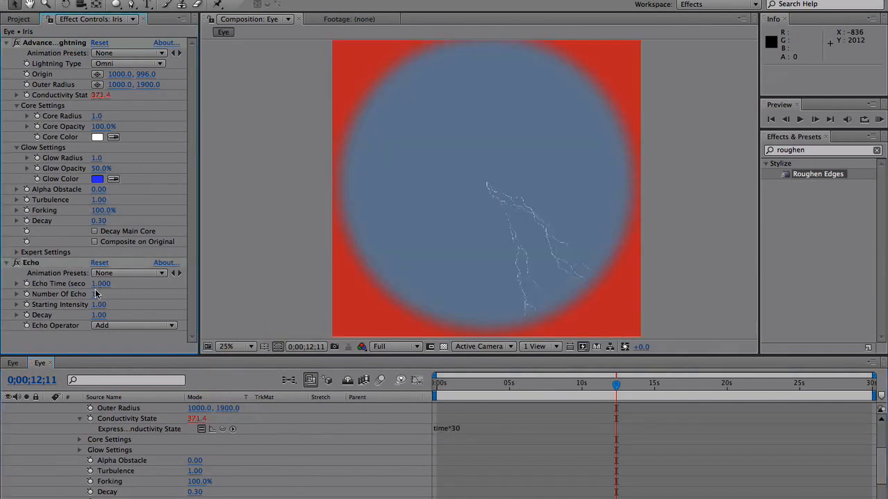
text(50)
key(Return)
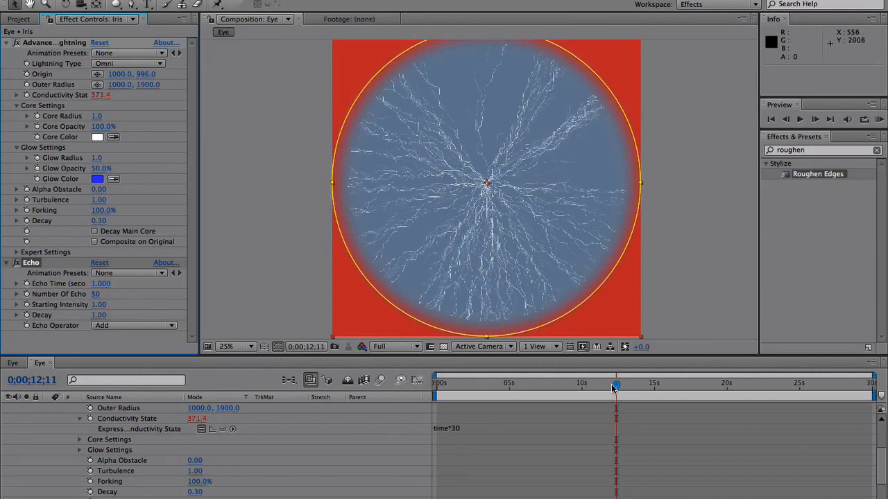
key(Page_Down)
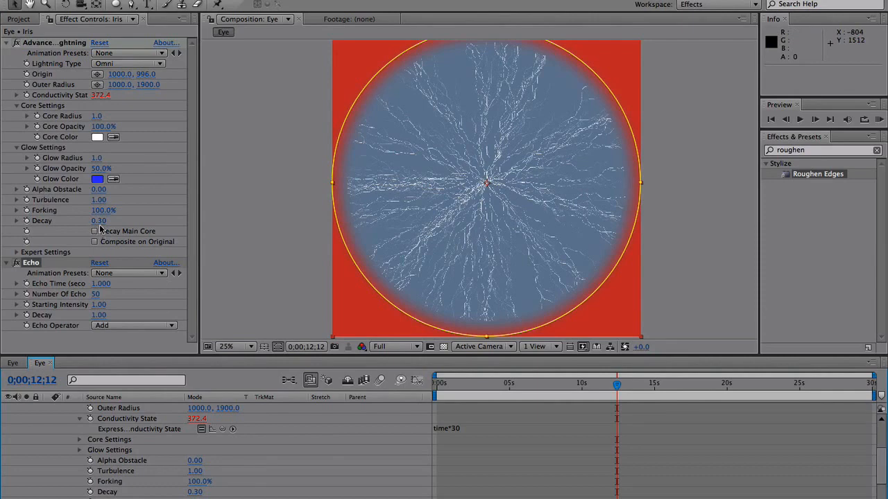
Raise the lightning's Decay to 0.47 and collapse the Iris layer's properties
drag(100, 222, 116, 222)
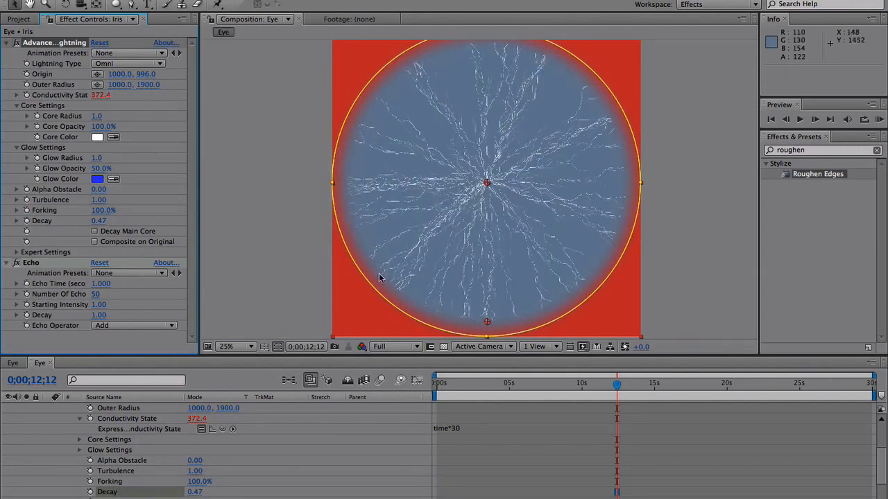
scroll(336, 451, up, 3)
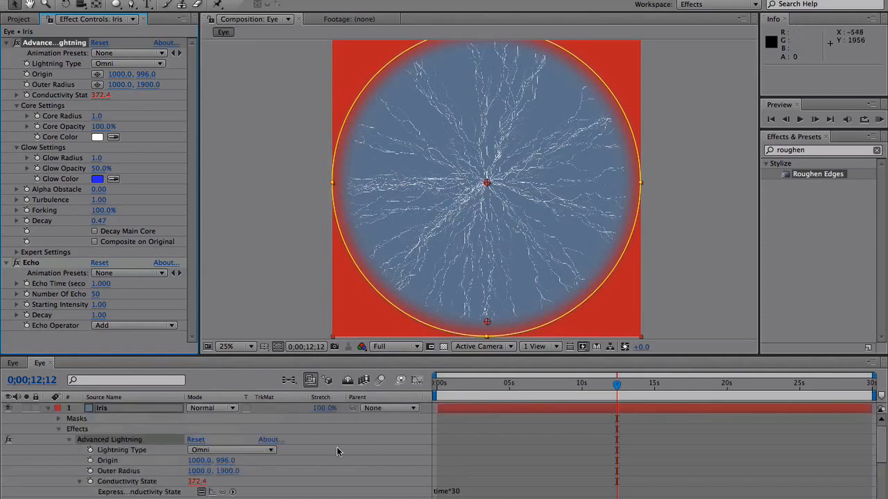
click(47, 408)
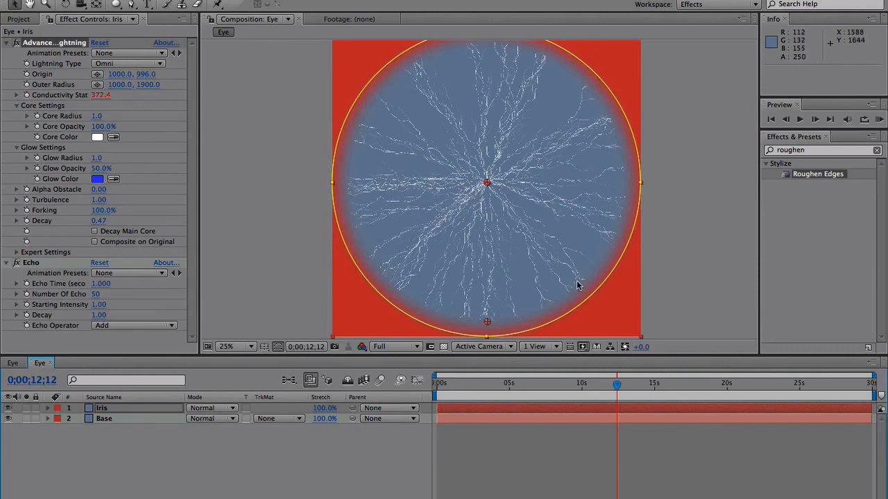
Pre-compose the Iris layer as Iris1, moving all attributes into the new composition
click(109, 409)
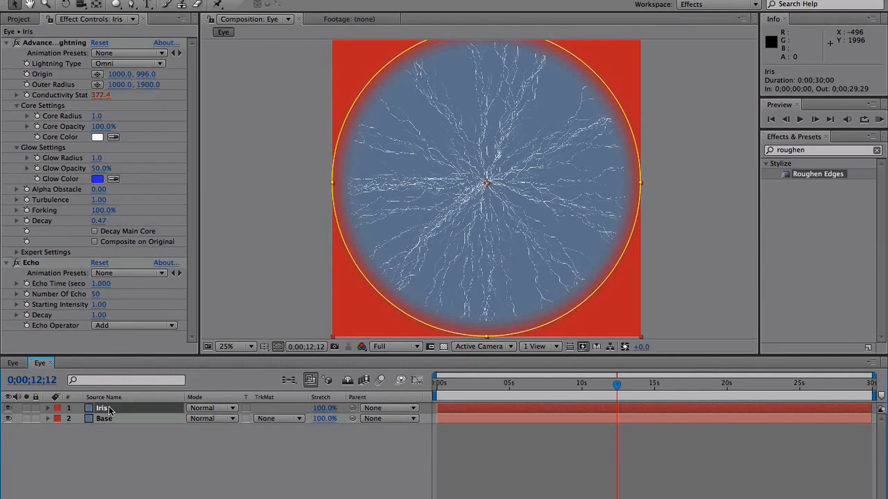
key(super+shift+c)
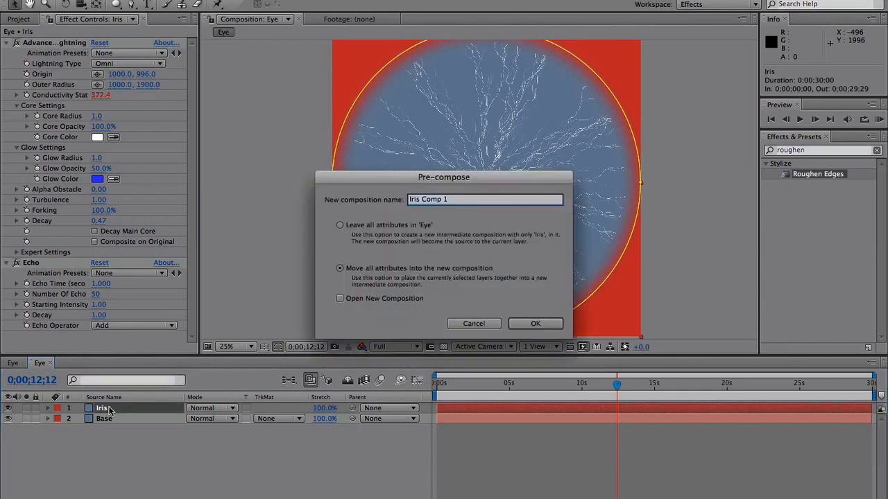
text(Iris1)
key(Return)
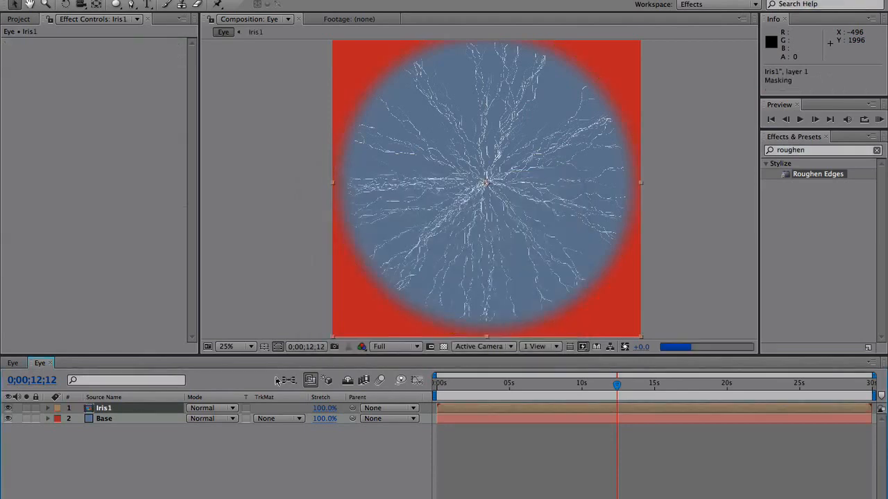
Freeze the Iris1 layer on the frame at 0;00;12;12 and scrub through the timeline to check the still
right_click(459, 407)
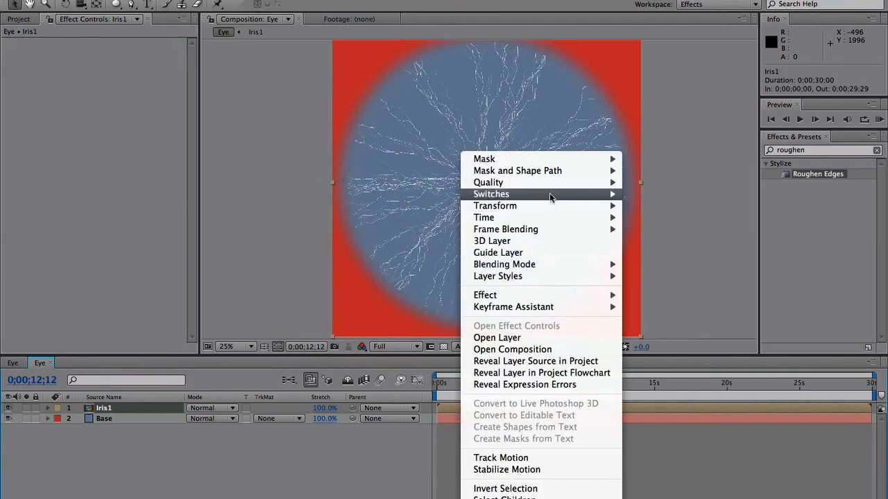
mouse_move(548, 218)
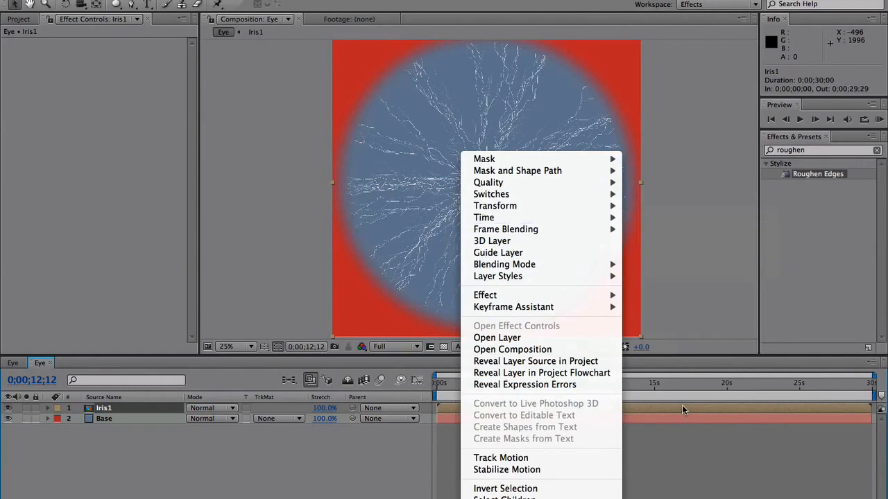
right_click(681, 405)
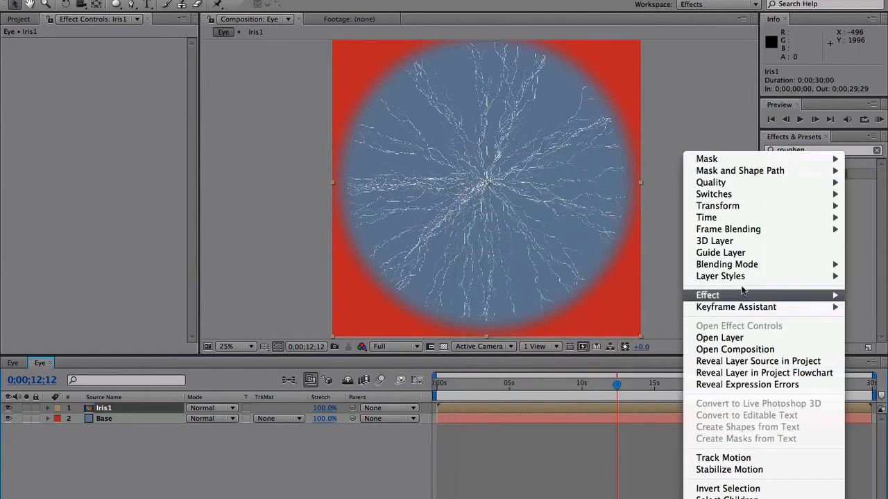
mouse_move(759, 218)
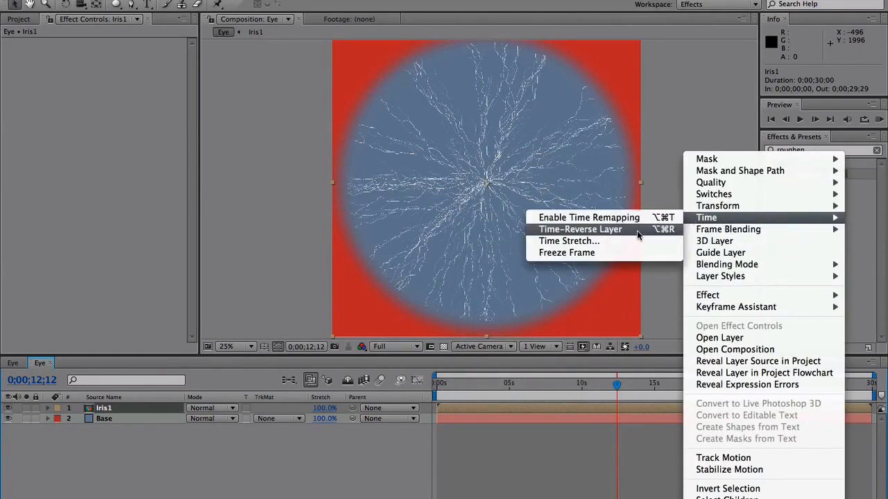
click(628, 253)
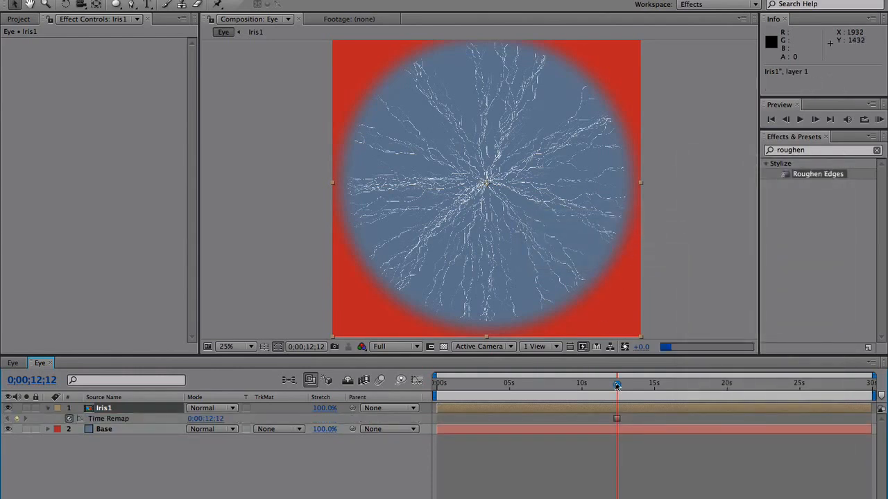
drag(617, 385, 711, 385)
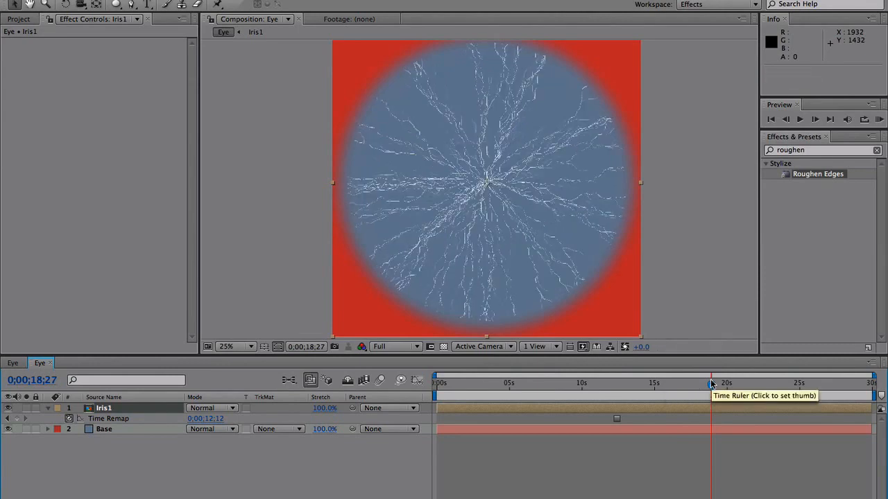
click(749, 383)
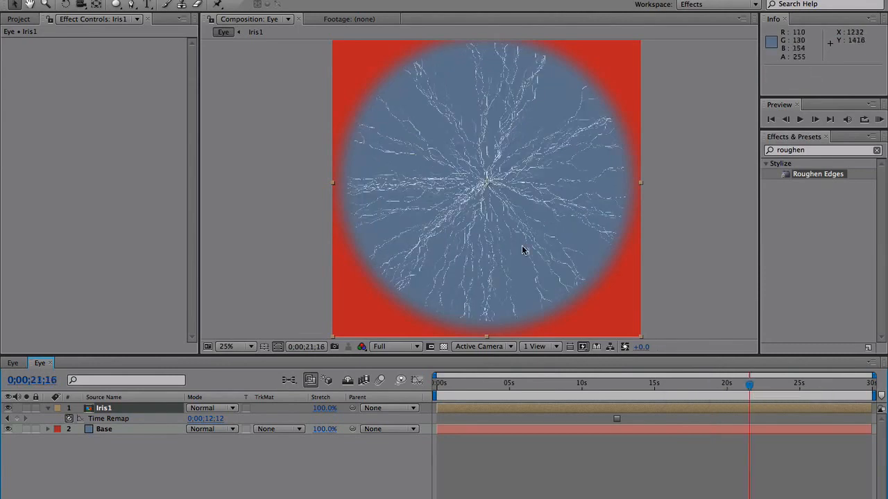
click(774, 384)
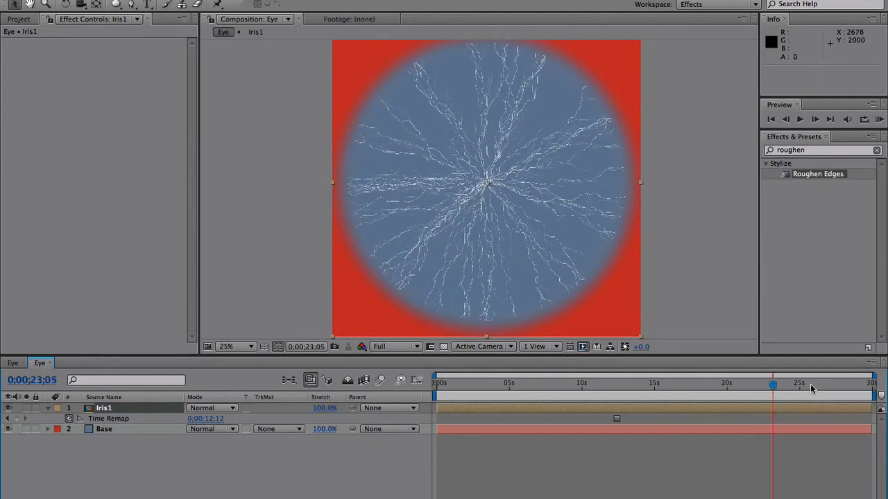
click(613, 388)
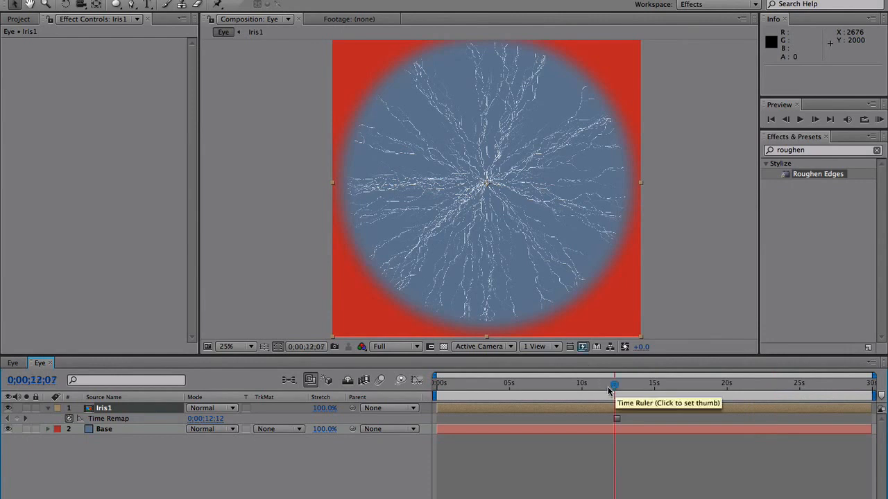
click(502, 386)
Set the Iris1 layer's blending mode to Color Dodge and apply the Tint effect to it
click(208, 408)
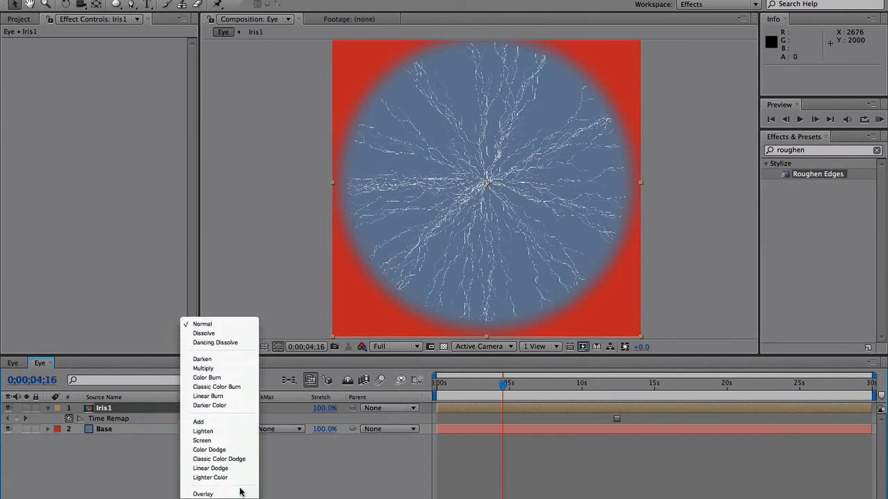
click(235, 452)
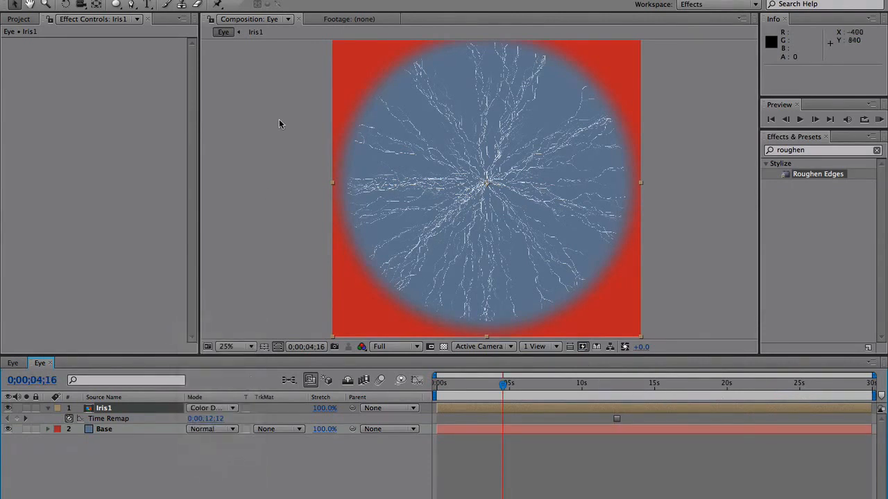
click(273, 0)
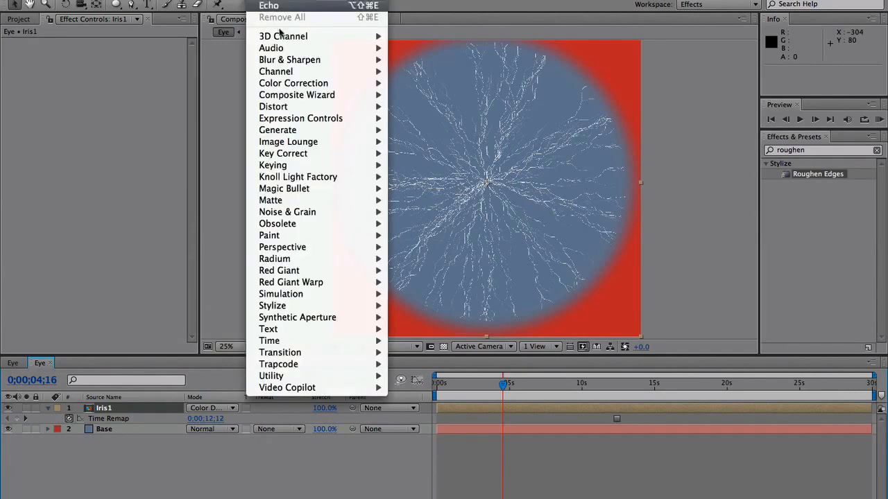
mouse_move(311, 130)
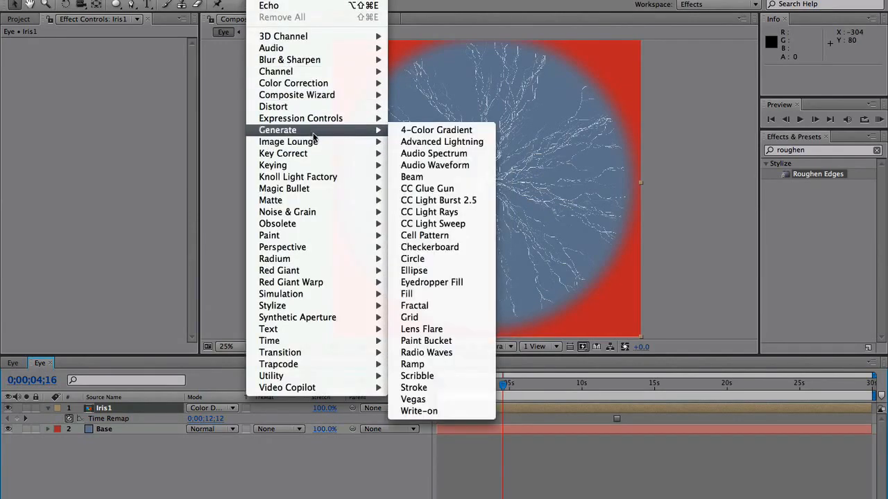
mouse_move(323, 83)
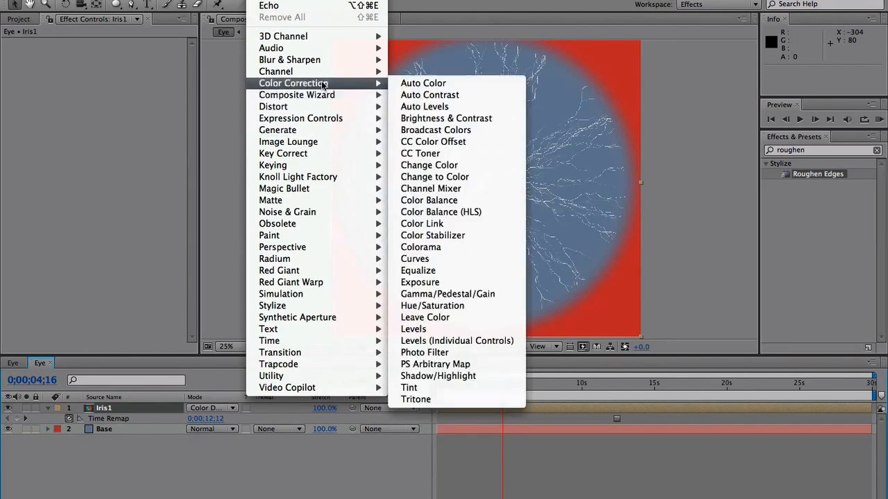
click(453, 388)
Set the Tint effect's Map White To color to medium blue 659ADC
click(97, 75)
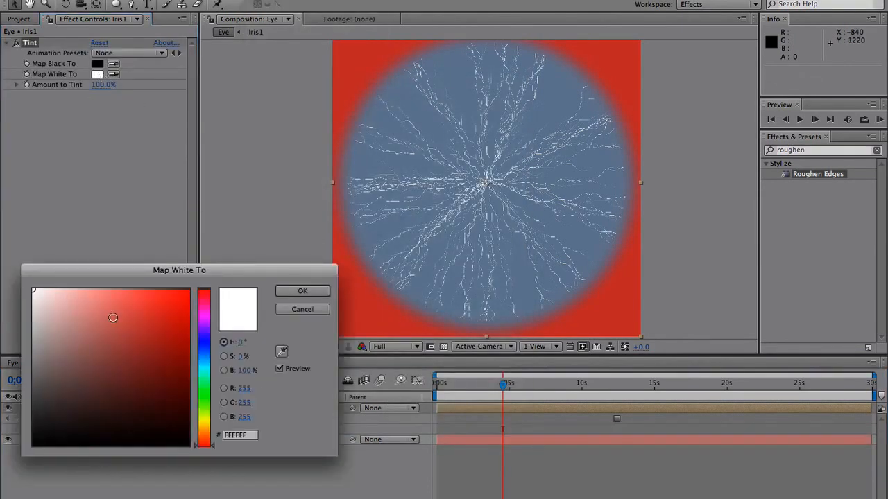
drag(199, 383, 204, 354)
click(154, 332)
click(139, 309)
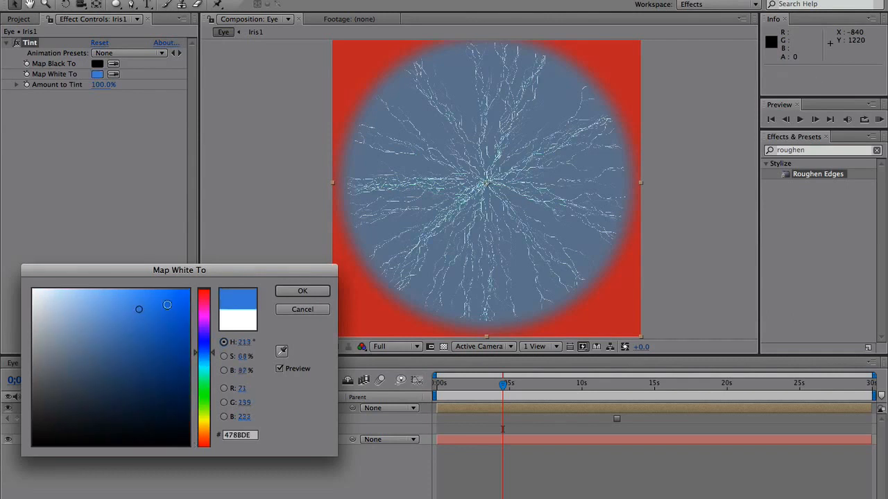
click(117, 310)
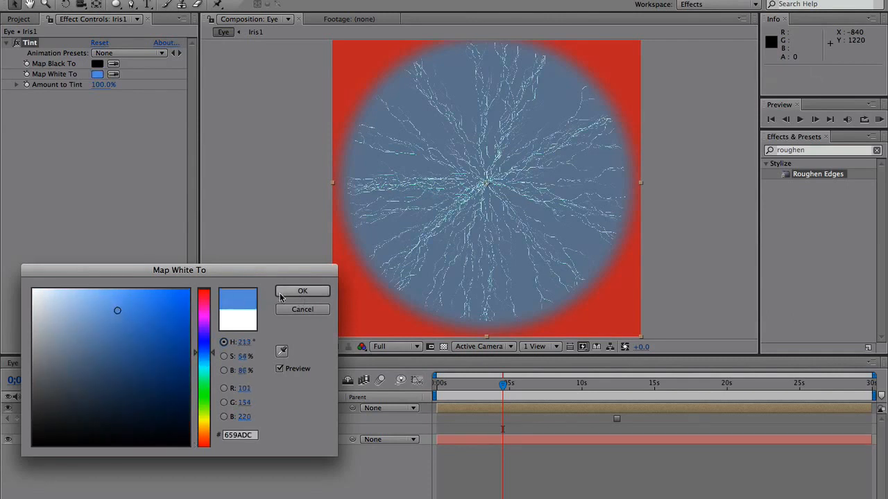
click(283, 294)
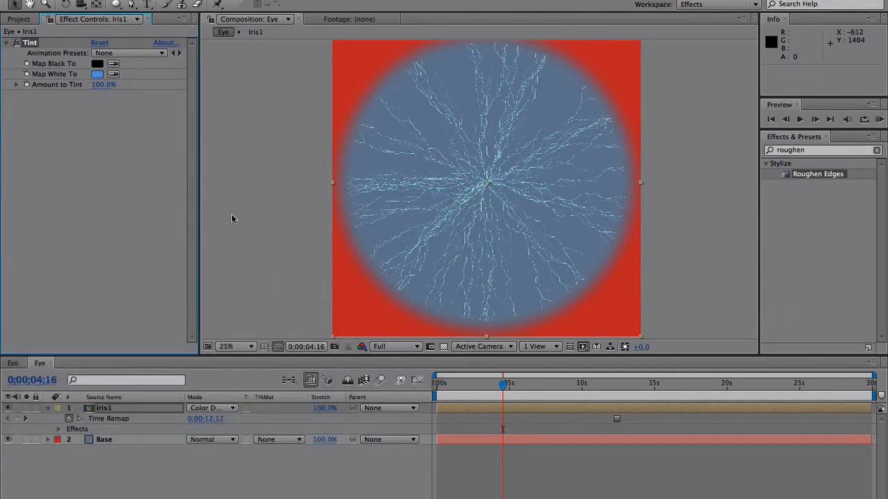
Apply Fast Blur to the Iris1 layer and set its Blurriness to 9.0
key(z)
click(461, 193)
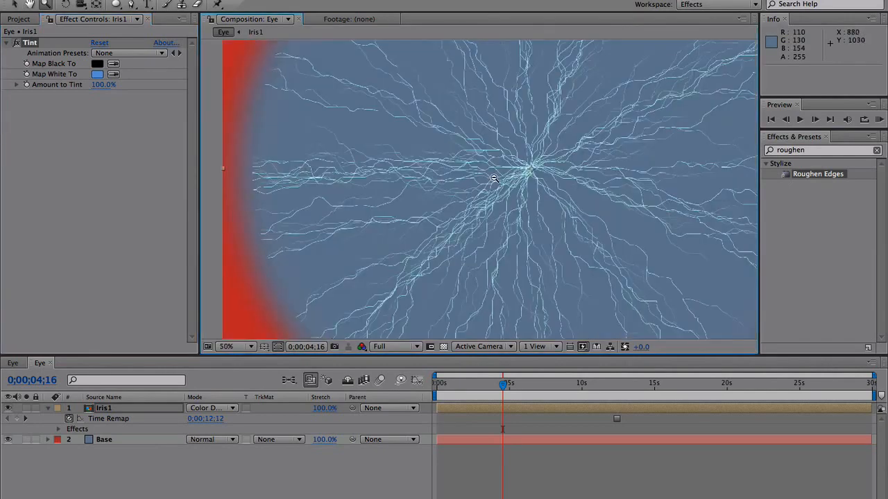
alt+click(493, 179)
drag(505, 190, 494, 195)
click(260, 0)
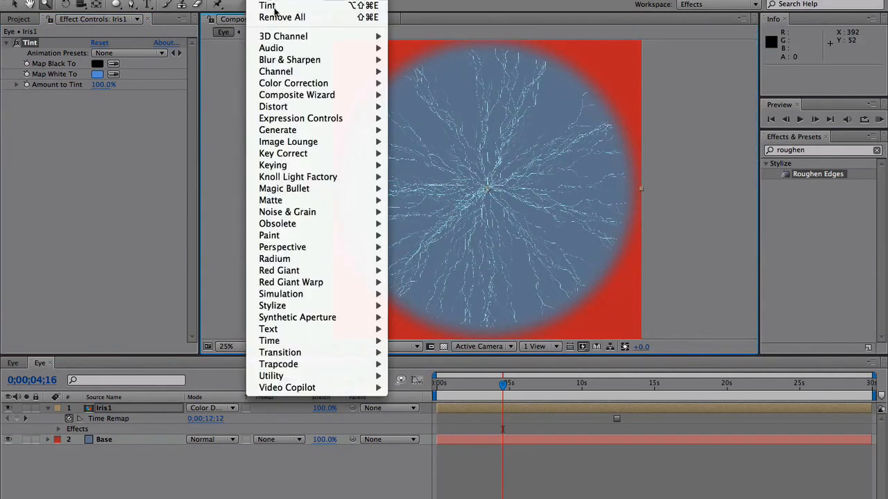
mouse_move(316, 61)
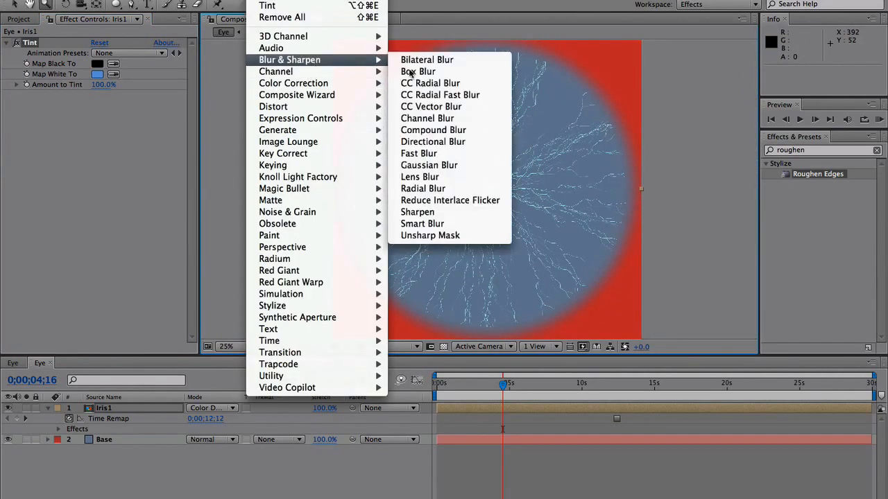
click(461, 152)
mouse_move(99, 117)
mouse_down()
mouse_move(110, 117)
mouse_move(90, 116)
mouse_up()
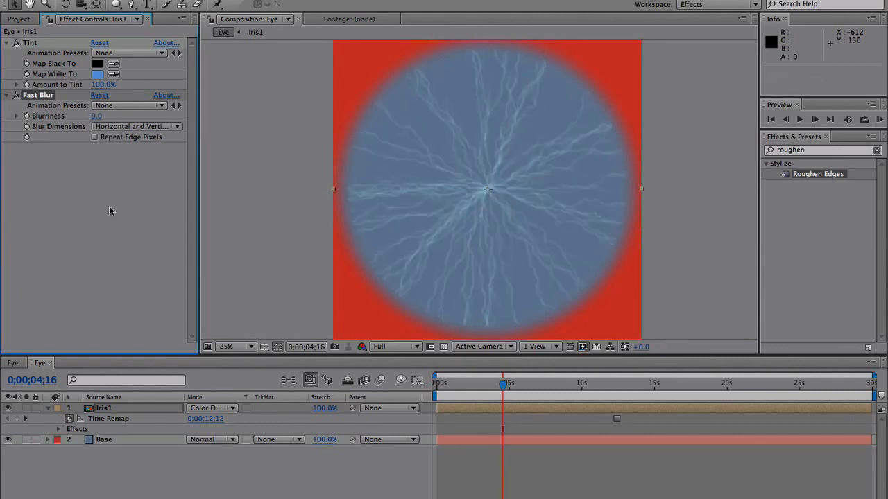
Duplicate the Iris1 layer and lighten the upper copy's Tint Map White To color to a pale blue
click(104, 410)
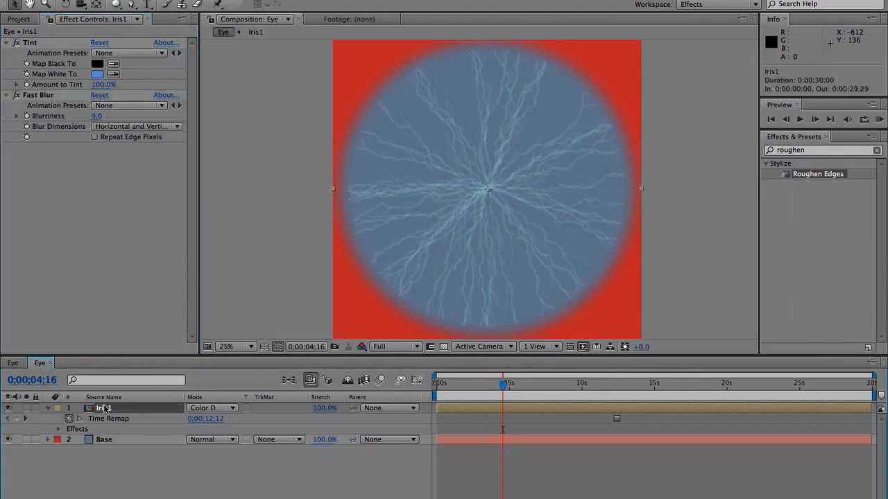
key(ctrl+d)
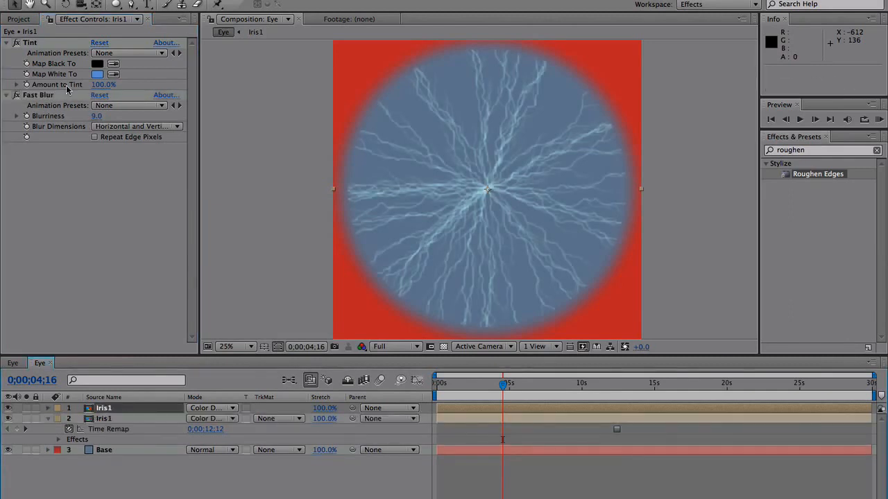
click(97, 75)
drag(114, 315, 79, 289)
click(323, 295)
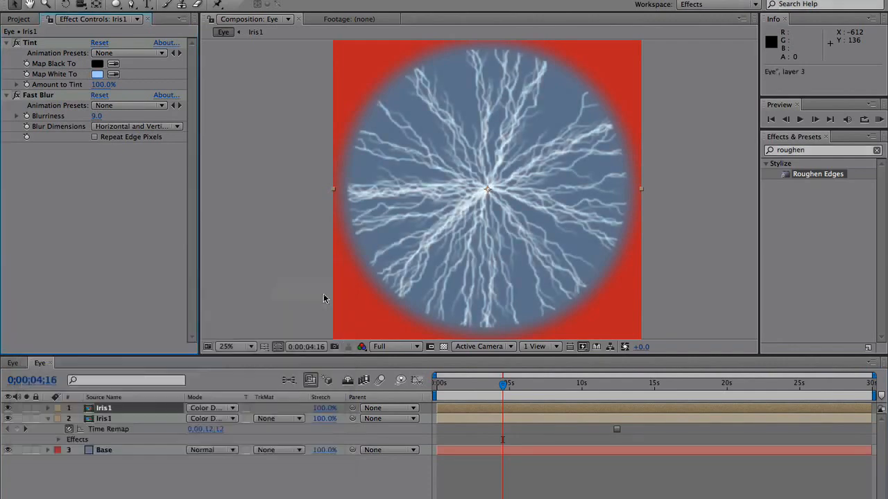
Rotate the upper Iris1 copy slightly counter-clockwise around its center and set its Fast Blur Blurriness to 2.0
key(w)
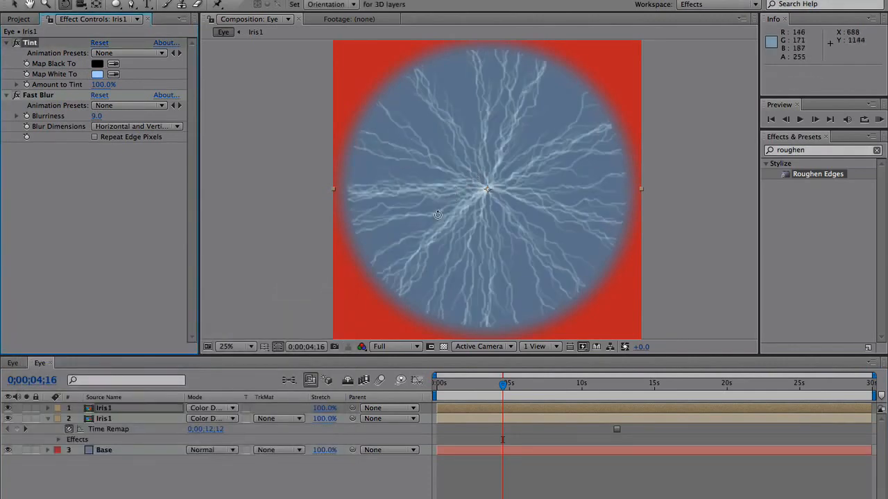
drag(451, 195, 527, 235)
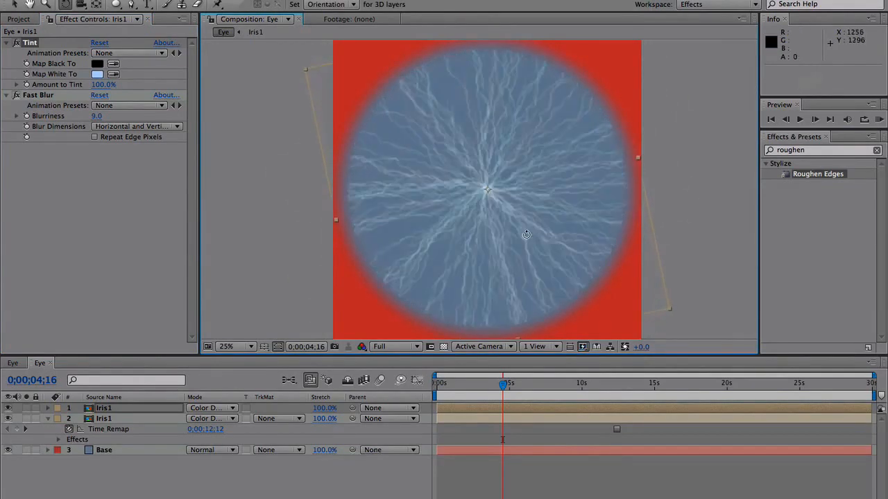
click(95, 116)
text(9)
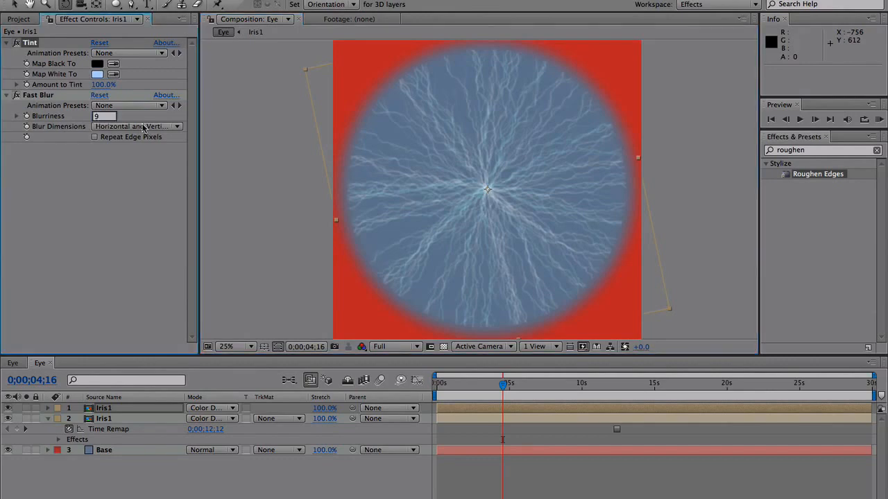
key(Return)
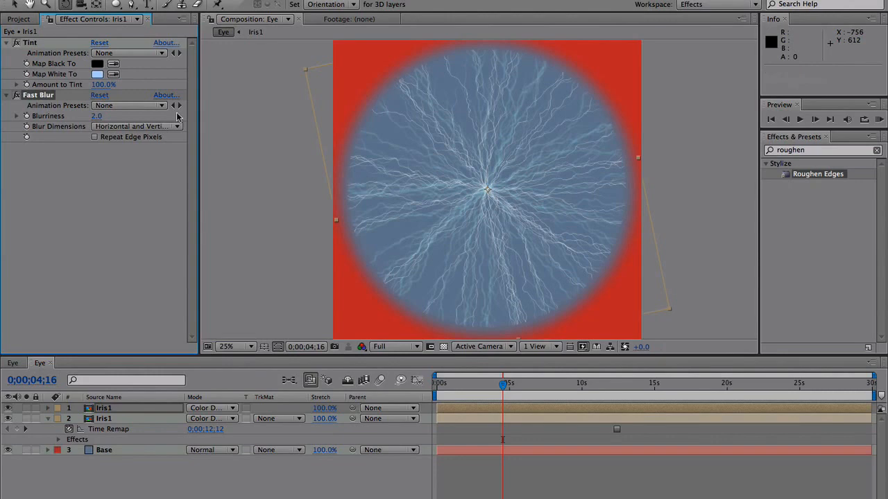
Set the upper Iris1 copy's blending mode to Screen and collapse the lower Iris1 layer's properties
click(212, 409)
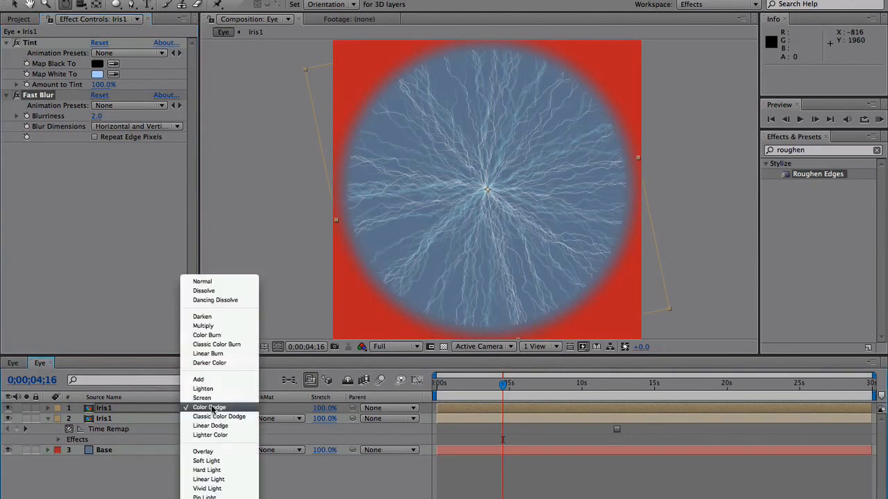
click(205, 398)
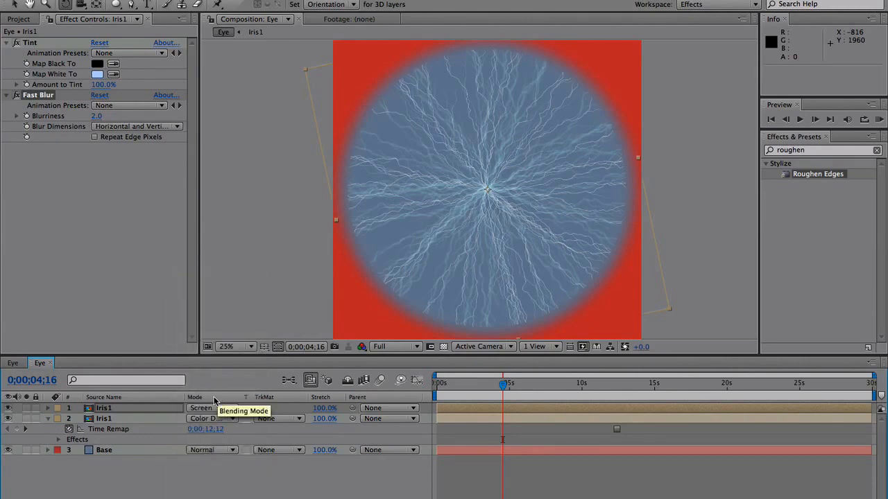
click(48, 420)
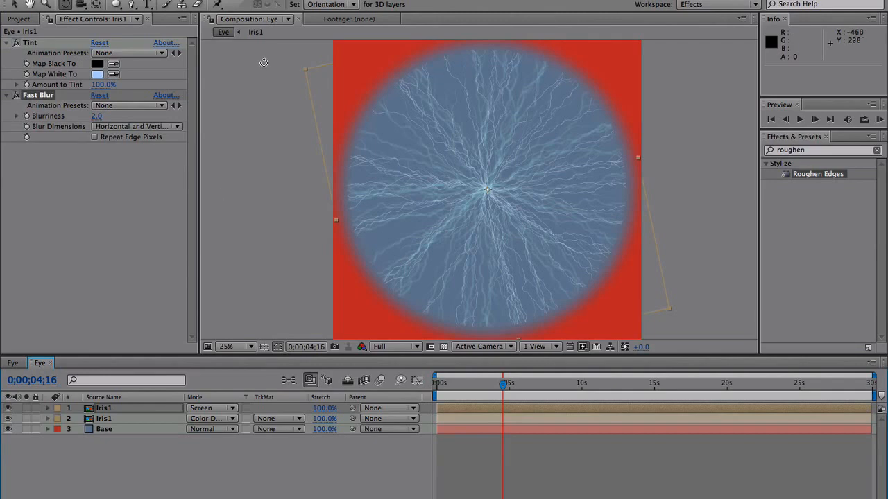
Duplicate the Base layer, placing the copy above both Iris1 layers, and solo it
click(102, 429)
key(ctrl+d)
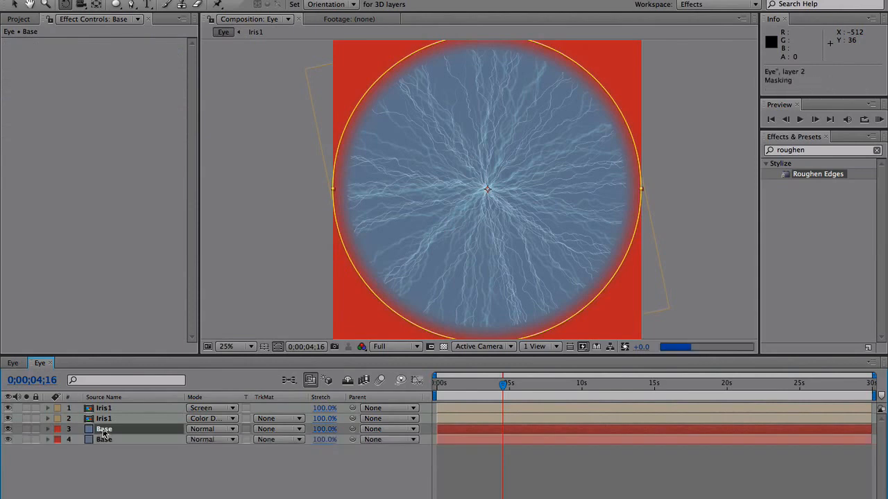
drag(103, 428, 103, 408)
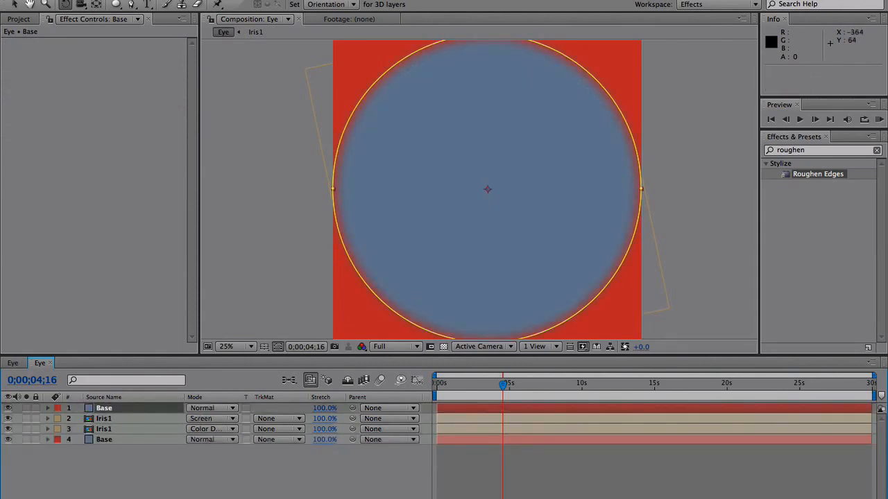
click(25, 407)
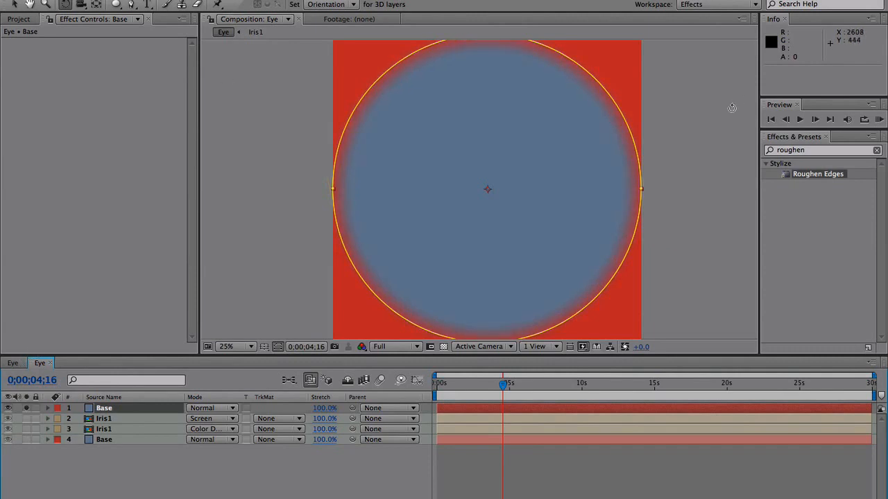
Apply Roughen Edges to the soloed Base copy with its Edge Type set to Photocopy
click(809, 150)
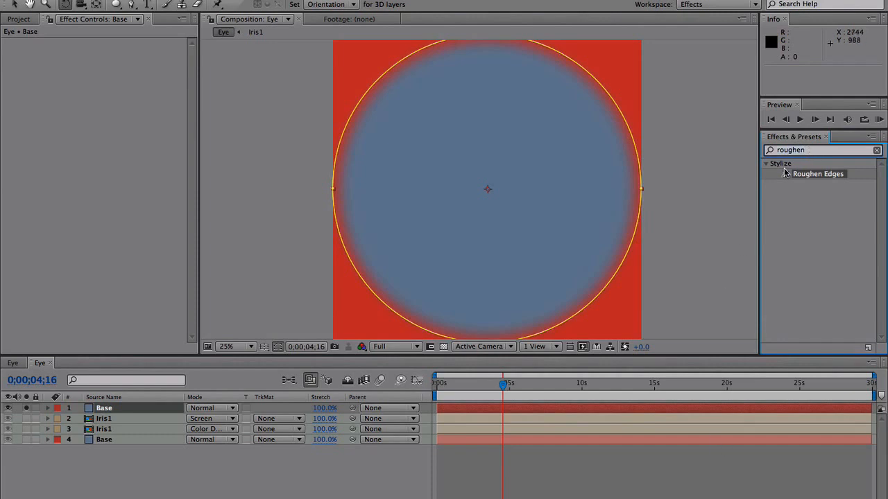
drag(798, 174, 110, 409)
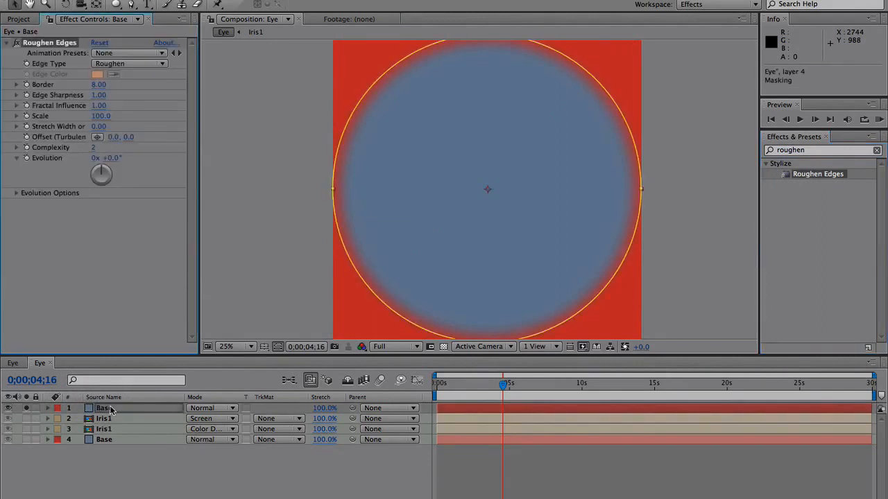
click(100, 64)
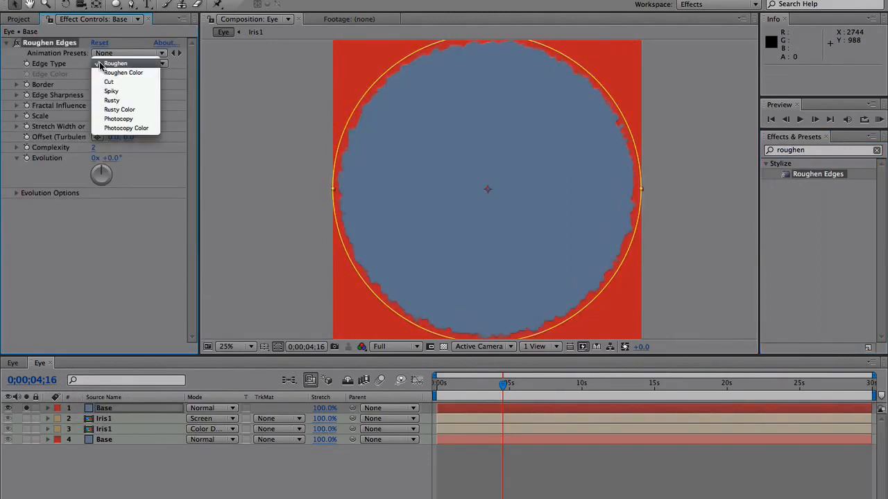
click(118, 118)
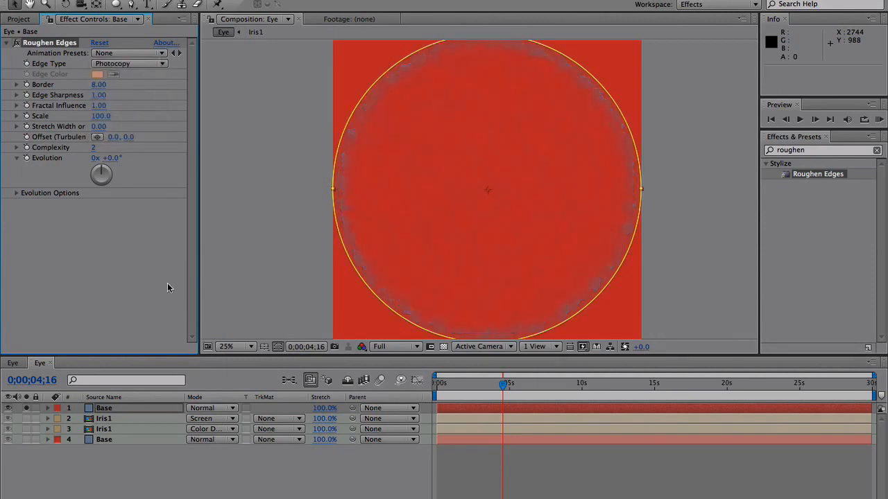
Set the top Base copy's Mask Expansion to -155 pixels and increase its Mask Feather
key(m)
key(m)
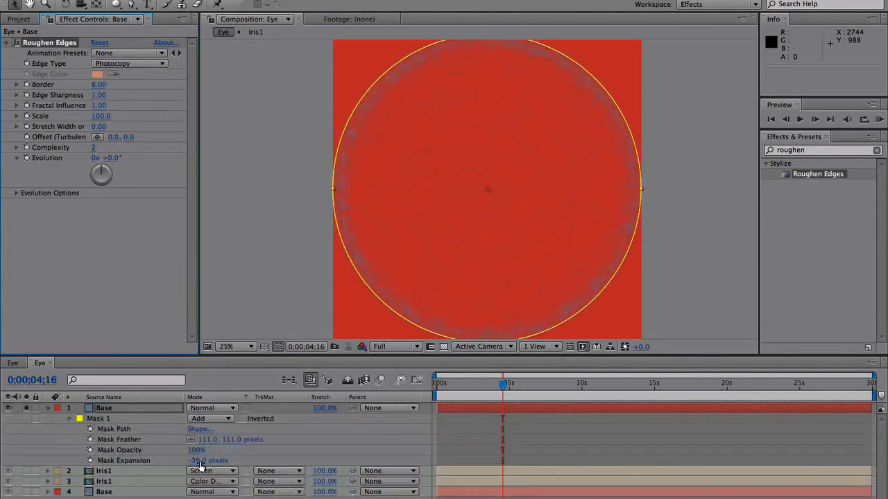
drag(200, 465, 126, 460)
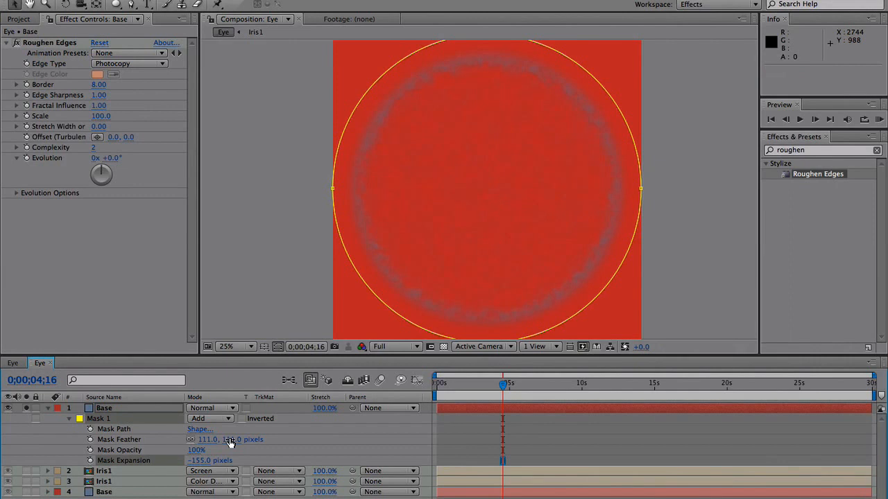
drag(230, 441, 348, 441)
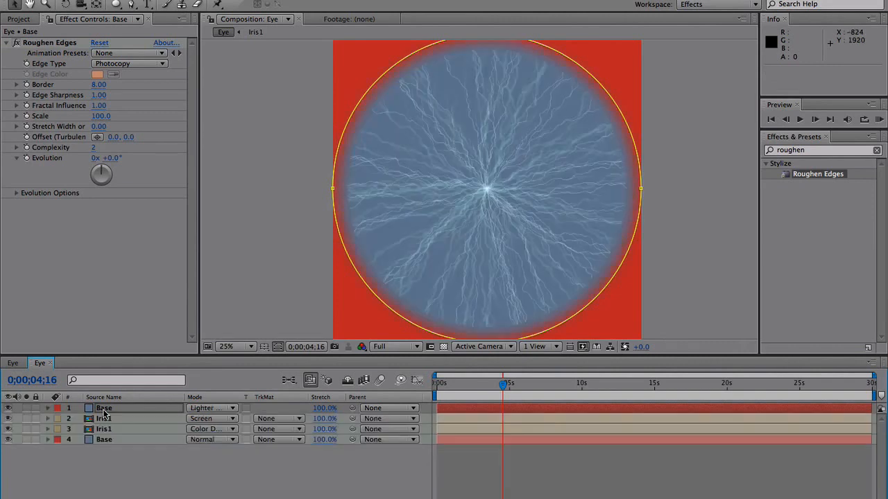
Duplicate the roughened Base layer at the top of the layer stack
click(104, 411)
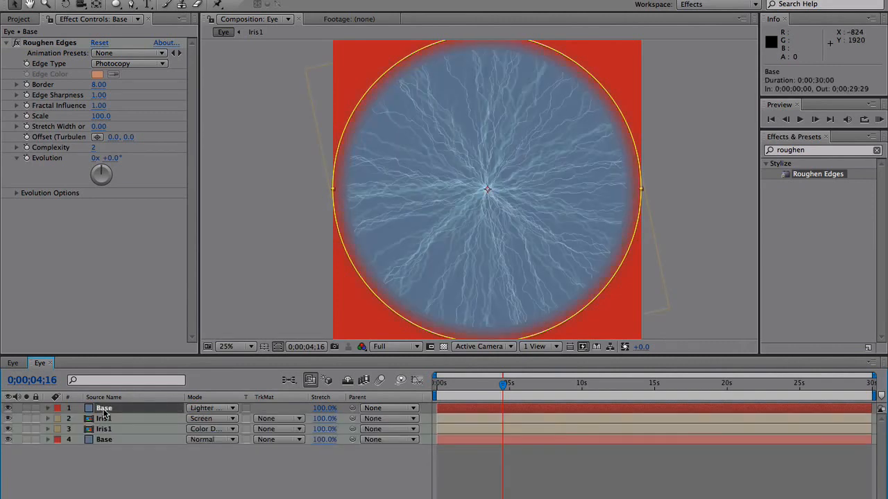
key(ctrl+d)
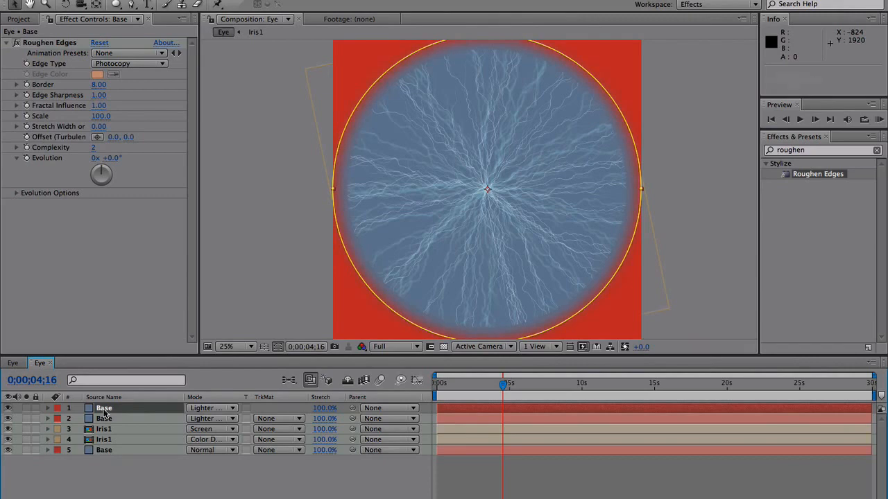
Solo the top Base copy and set its Mask Expansion to -502 pixels
key(m)
key(m)
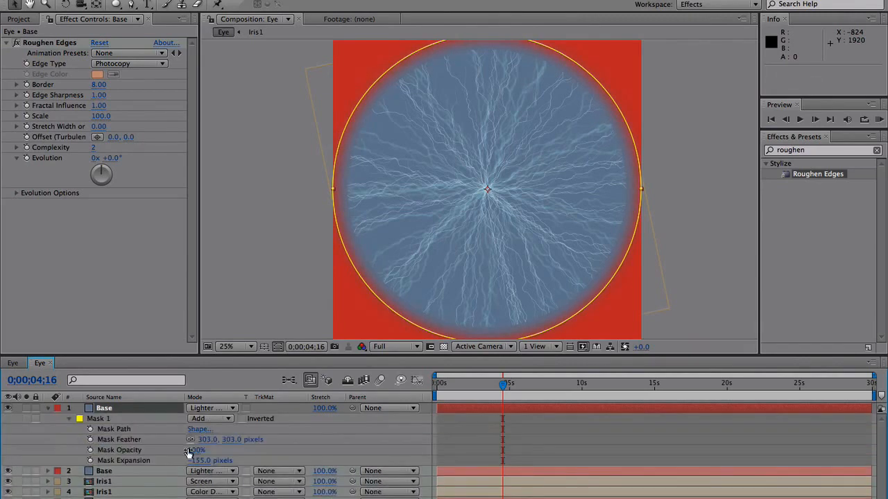
click(26, 409)
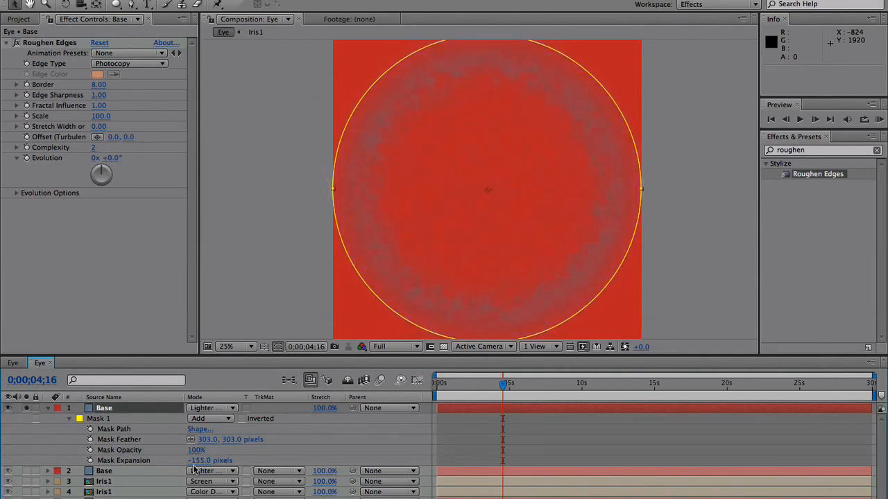
drag(199, 460, 167, 461)
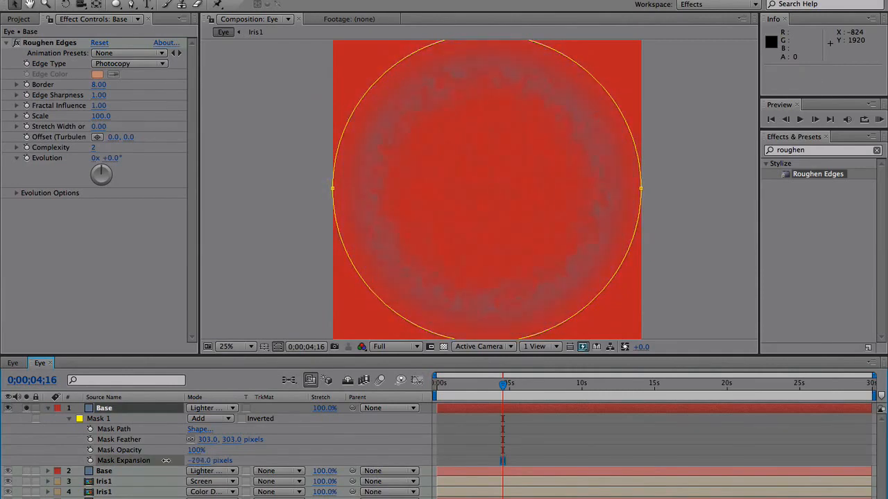
drag(66, 455, 27, 455)
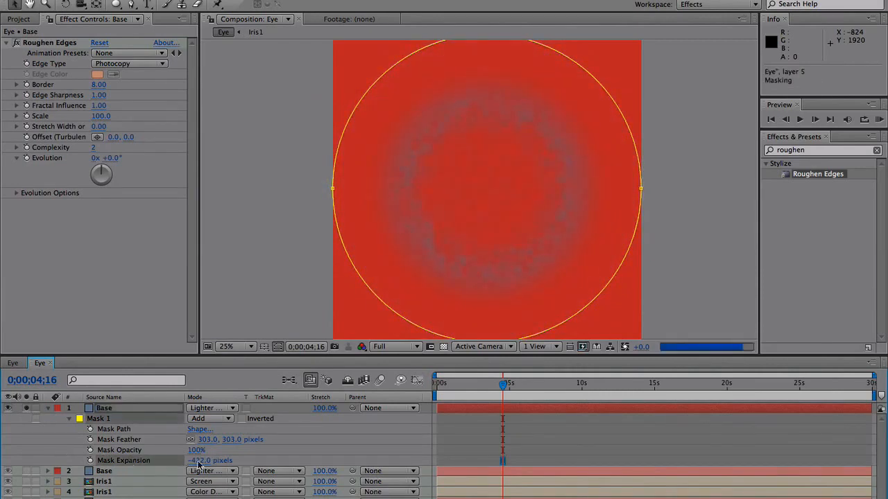
drag(185, 460, 144, 456)
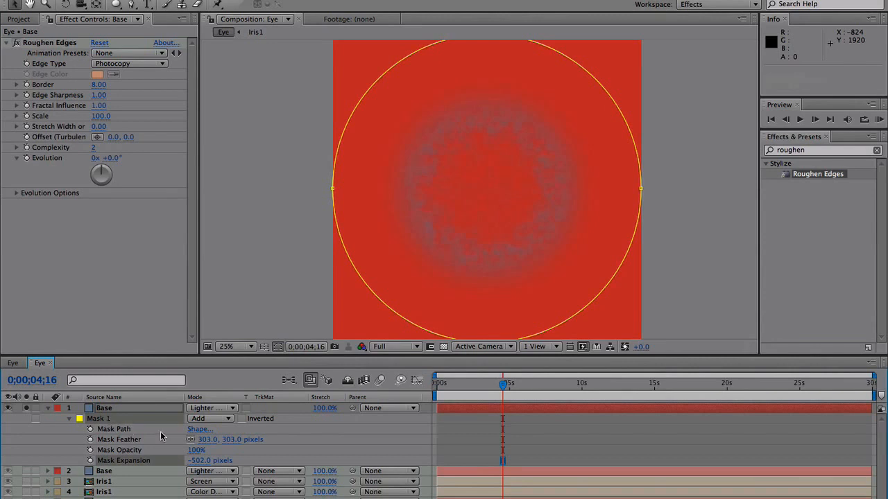
click(210, 408)
click(210, 407)
click(47, 408)
Duplicate the top Base layer and set the new copy's Mask Expansion to -301 pixels
click(97, 410)
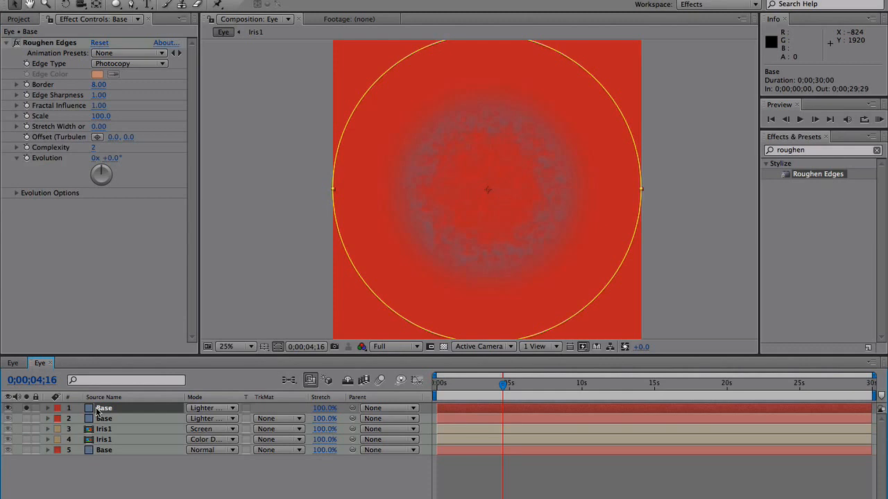
key(ctrl+d)
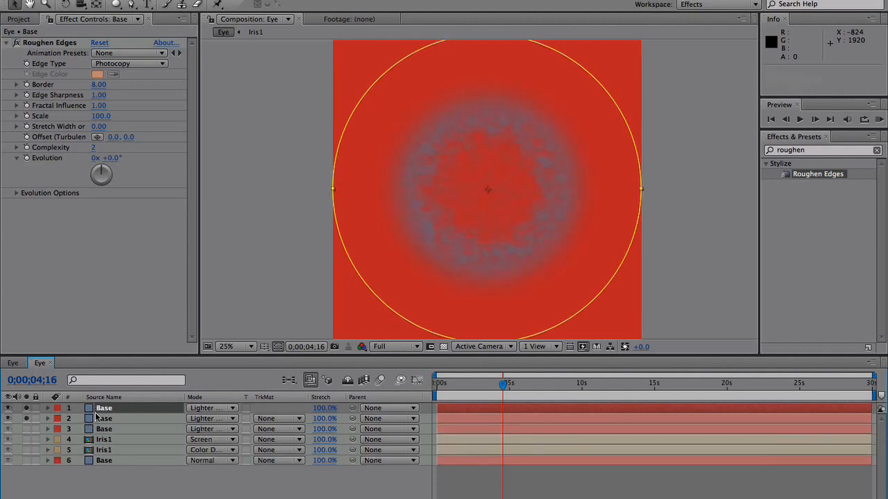
key(m)
key(m)
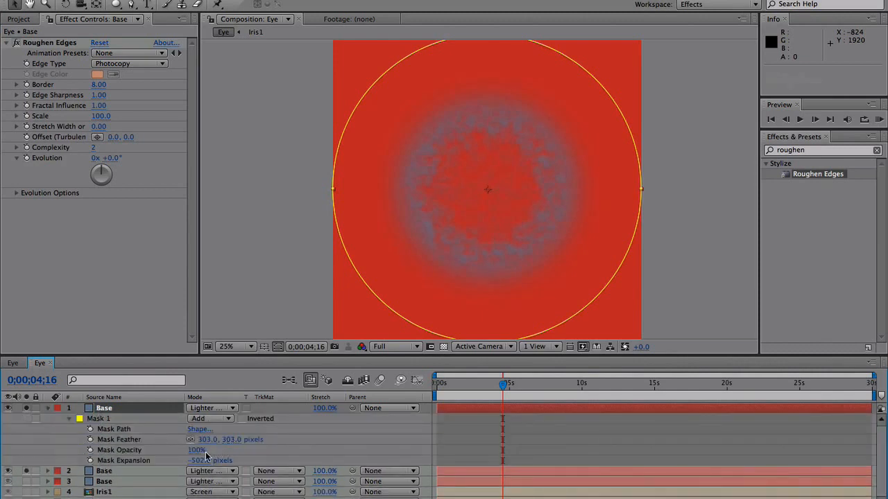
drag(203, 460, 226, 461)
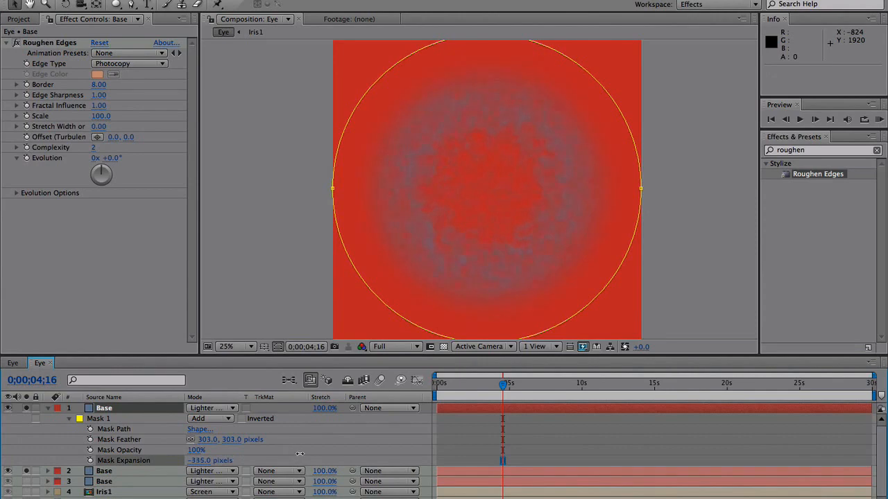
drag(314, 452, 317, 452)
Recolor the top Base copy to gray 7D7D7D in its solid settings, creating it as a new solid named Base 2
click(99, 419)
click(230, 1)
click(234, 7)
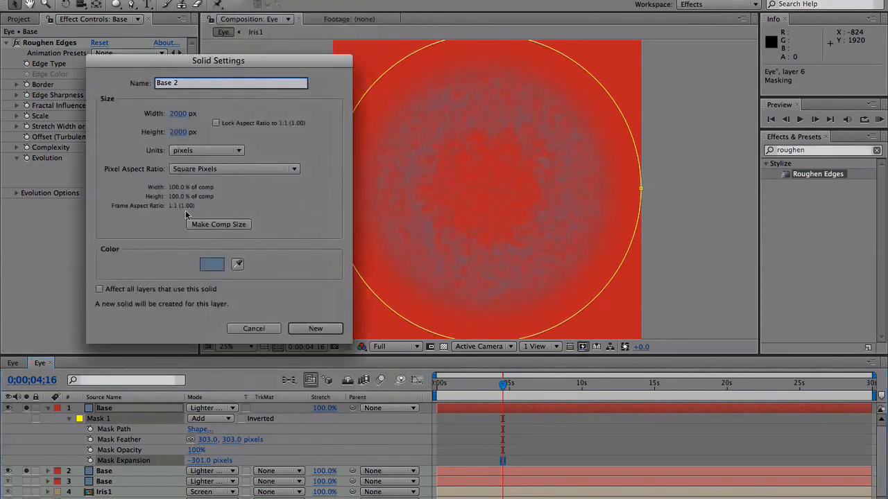
click(211, 264)
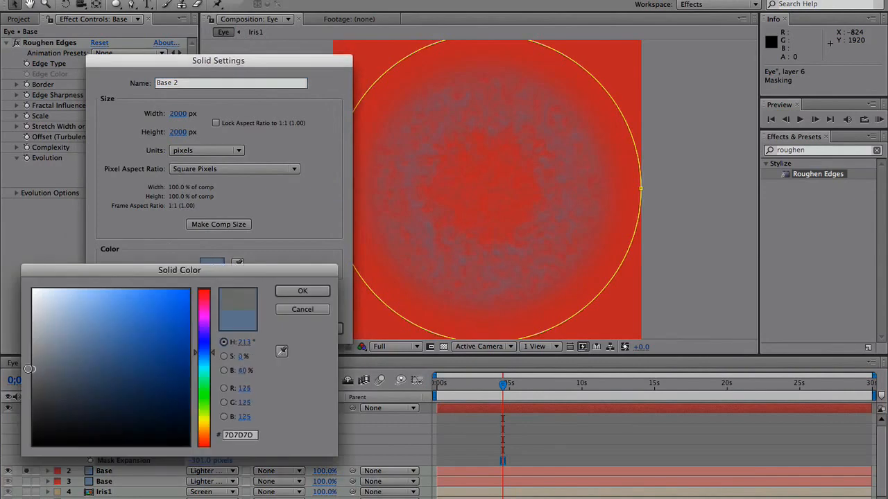
click(297, 290)
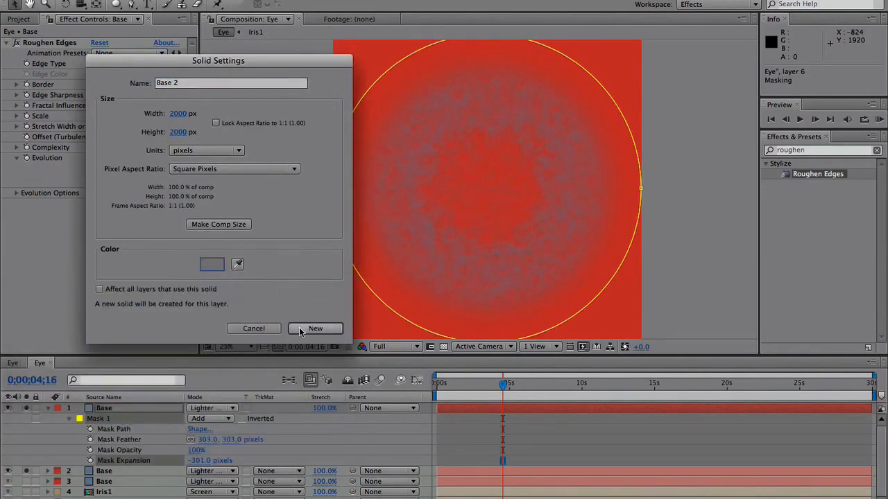
click(300, 328)
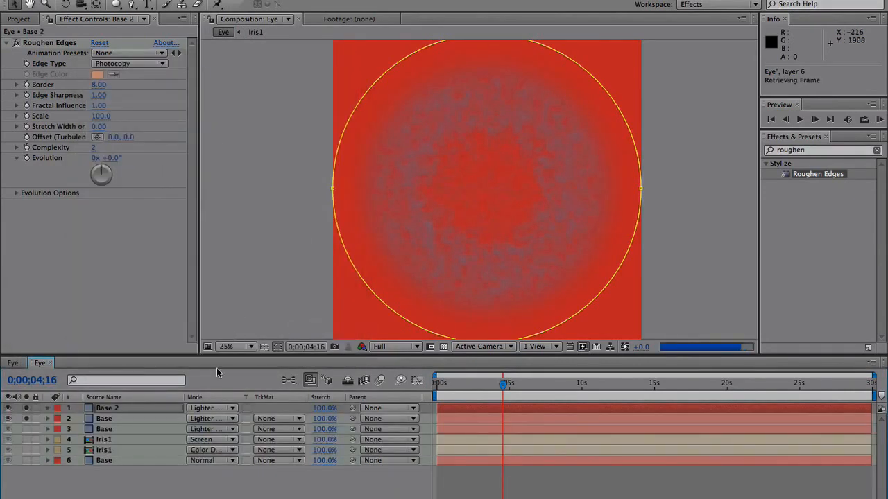
Set Base 2's blending mode to Classic Color Dodge and unsolo the two top layers
click(218, 407)
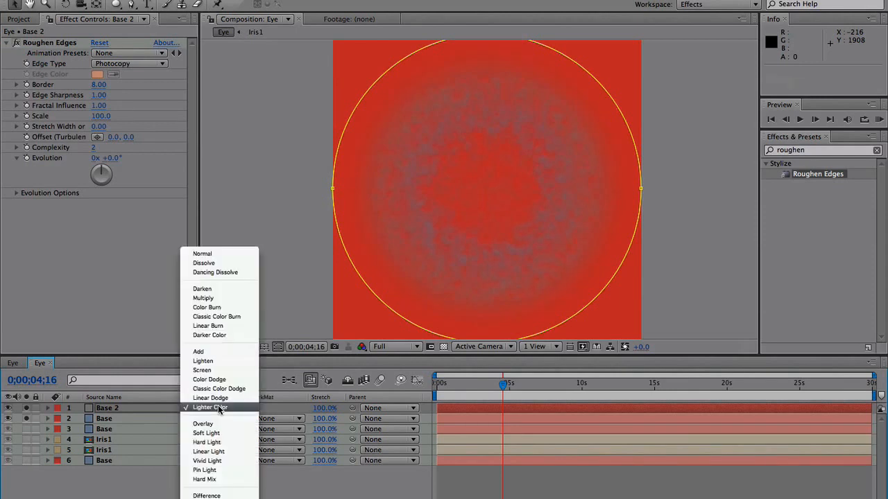
click(218, 389)
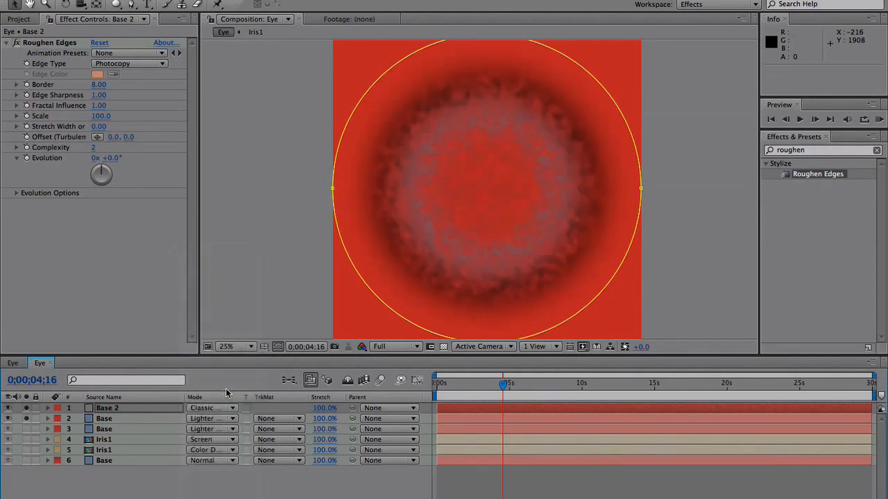
click(26, 408)
click(26, 419)
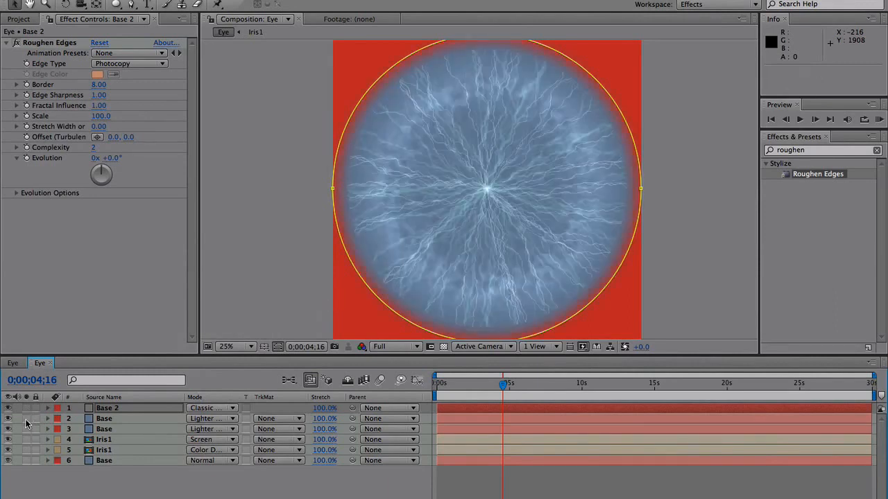
Recolor the Base copy directly above the Iris1 layers to pale blue C3D5EB as a new solid named Base 3
click(91, 433)
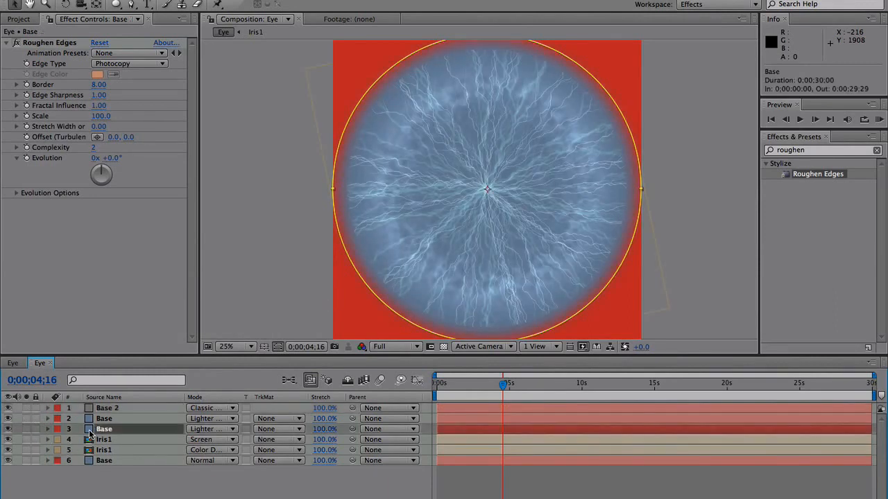
click(223, 0)
click(235, 7)
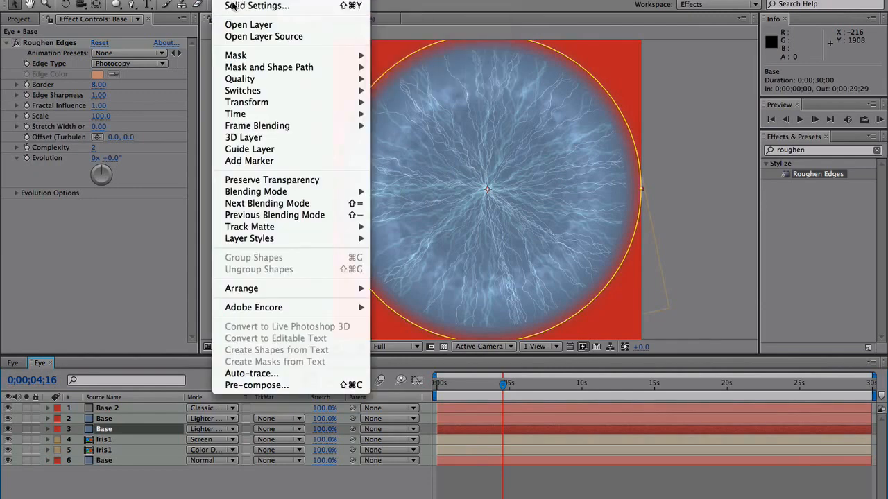
click(212, 264)
mouse_move(63, 304)
mouse_down()
mouse_move(45, 296)
mouse_move(59, 301)
mouse_up()
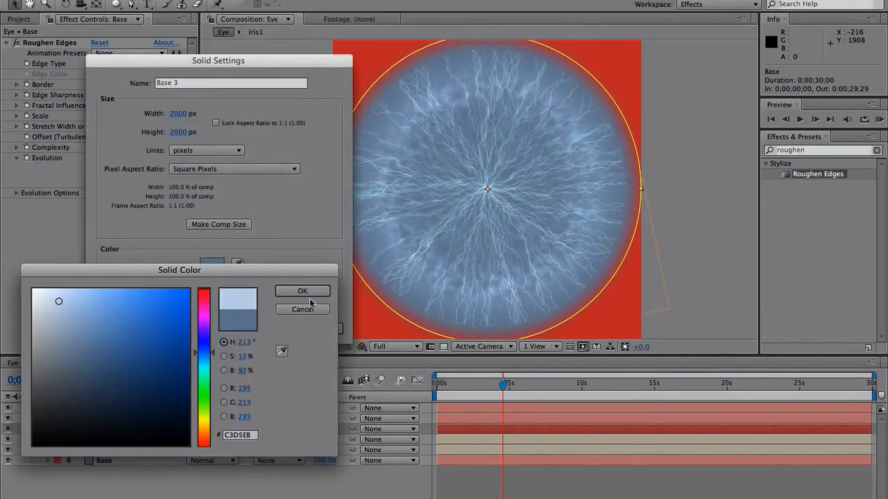
click(310, 294)
click(309, 329)
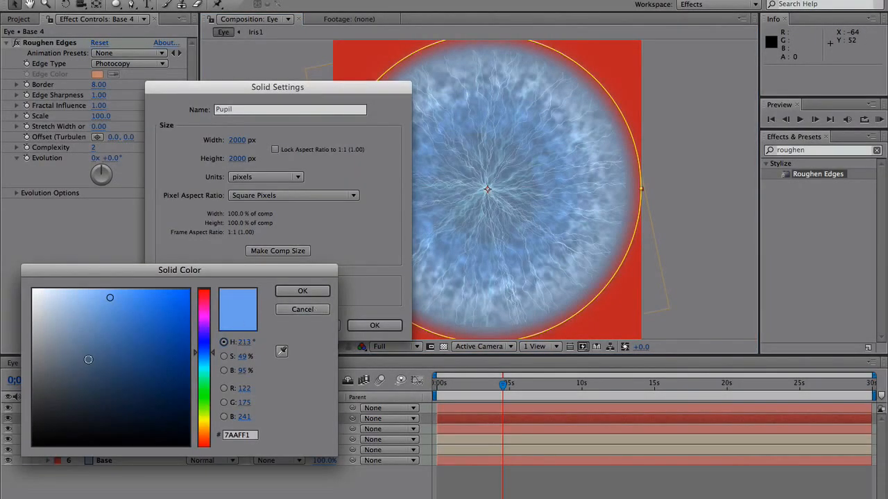
Create a black 2000 × 2000 px solid named Pupil
click(58, 412)
drag(58, 412, 42, 441)
click(302, 291)
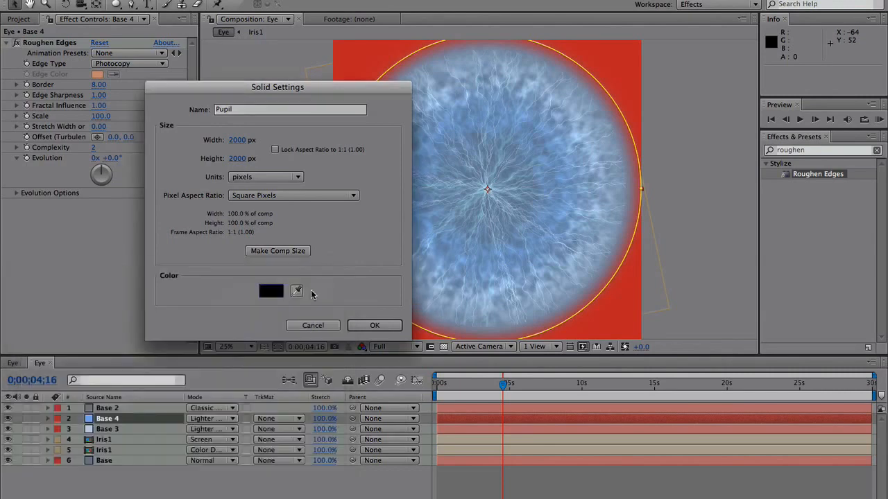
click(373, 326)
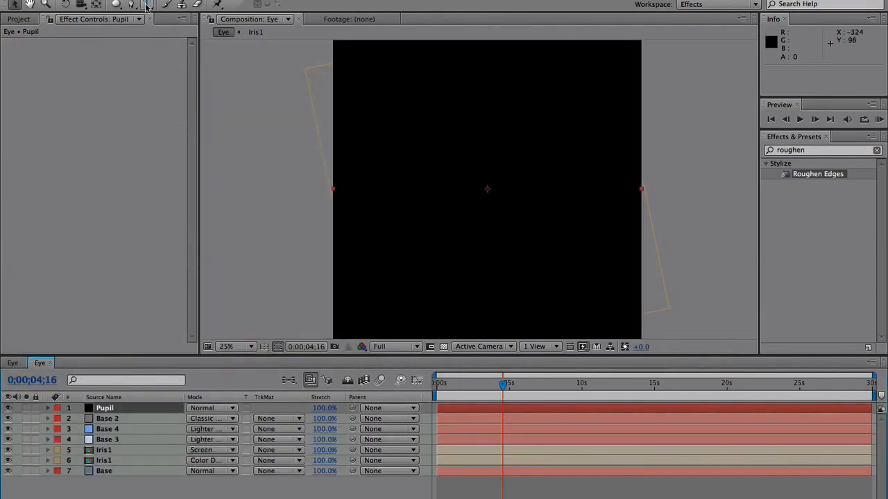
Add a full-size elliptical mask to the Pupil layer with a 122-pixel Mask Feather and -638-pixel Mask Expansion
double_click(116, 4)
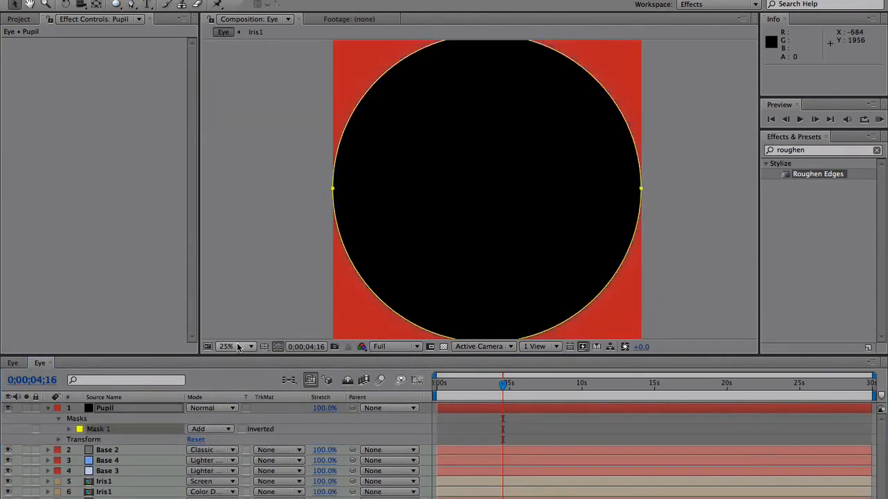
key(m)
key(m)
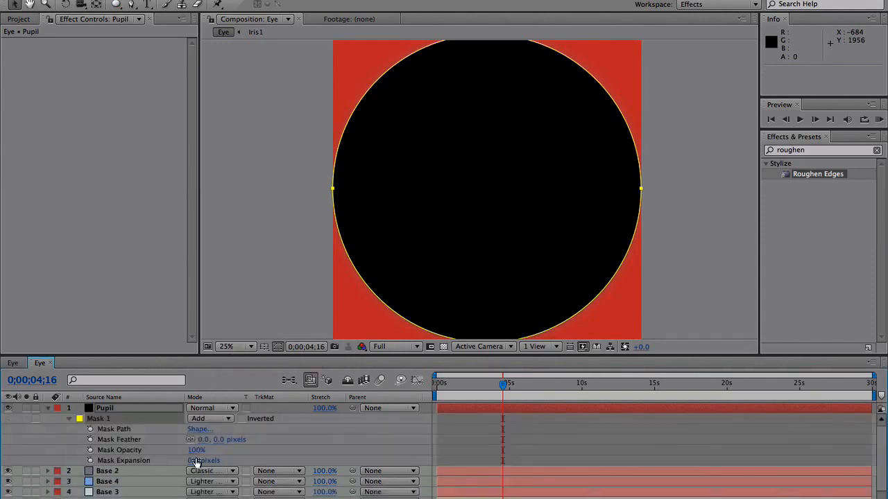
drag(195, 461, 14, 468)
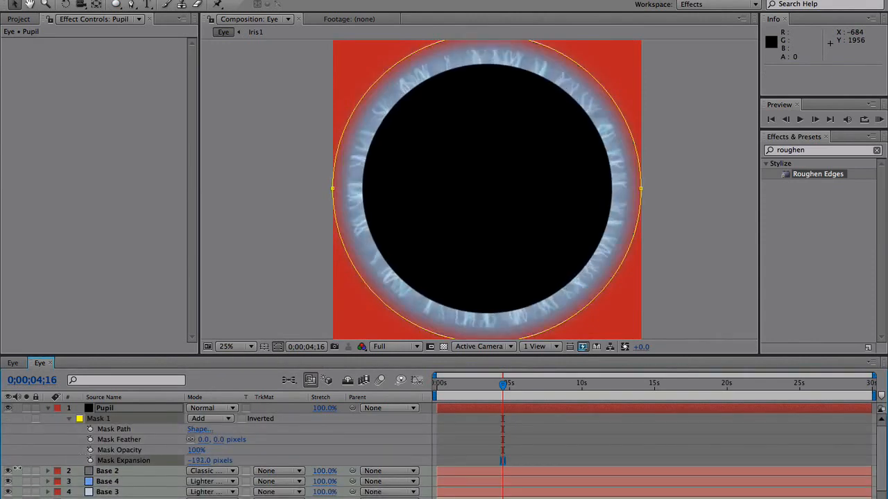
drag(202, 461, 3, 458)
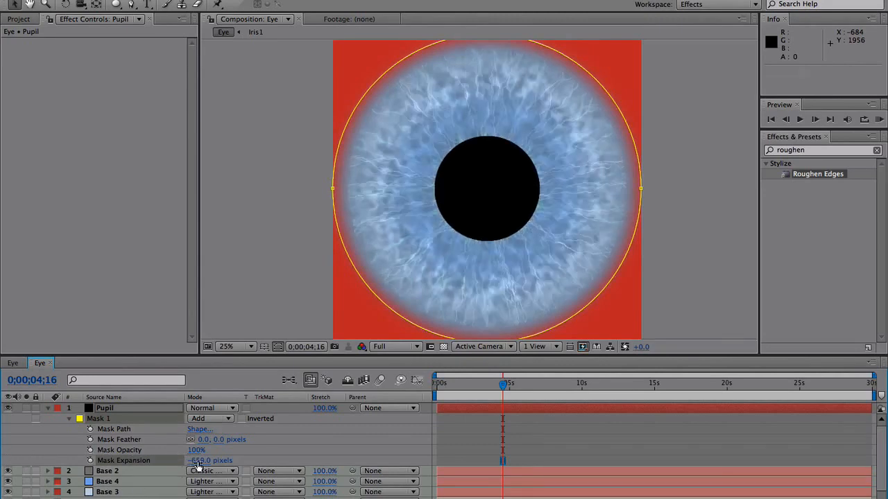
drag(205, 439, 287, 432)
mouse_move(202, 461)
mouse_down()
mouse_move(197, 455)
mouse_move(208, 455)
mouse_up()
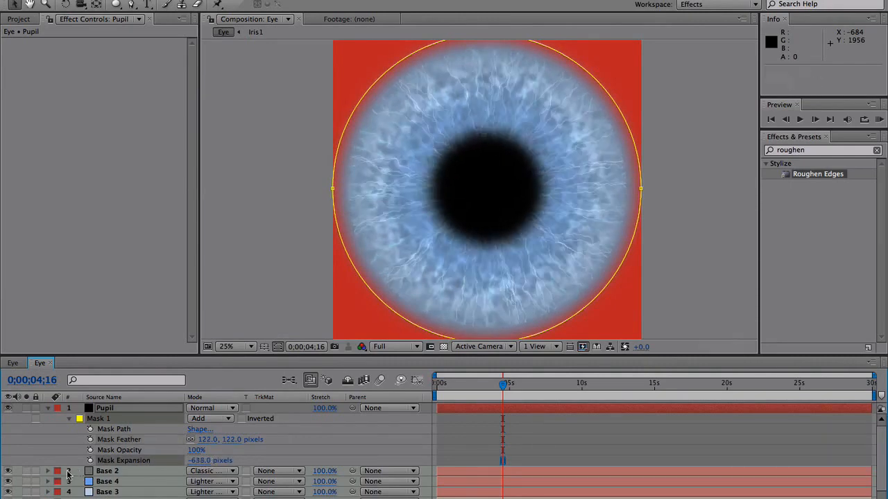
Compare Base 2 and Base 4 by soloing each briefly, and recolor the Base 4 solid to green 11B054
click(25, 472)
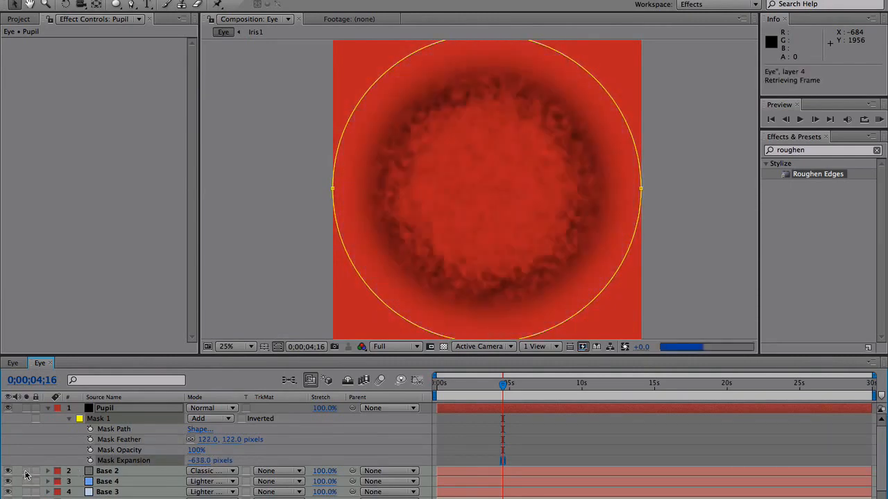
click(26, 473)
click(27, 481)
click(27, 482)
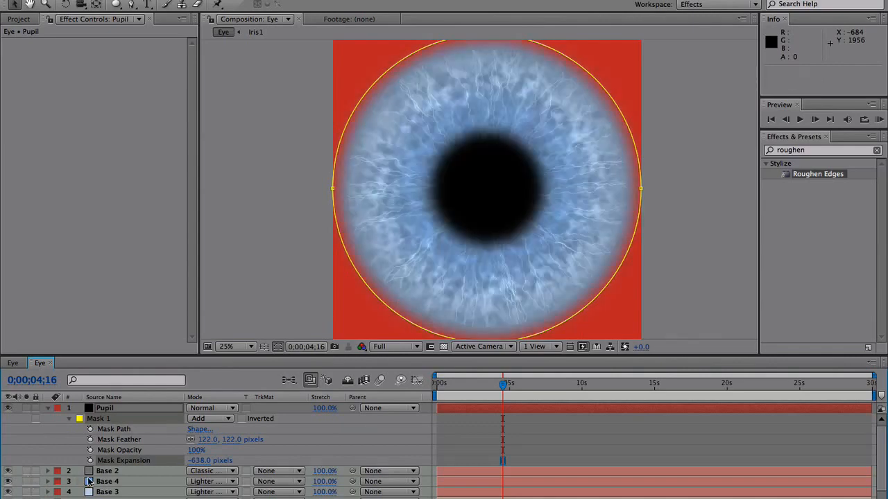
click(104, 481)
click(228, 0)
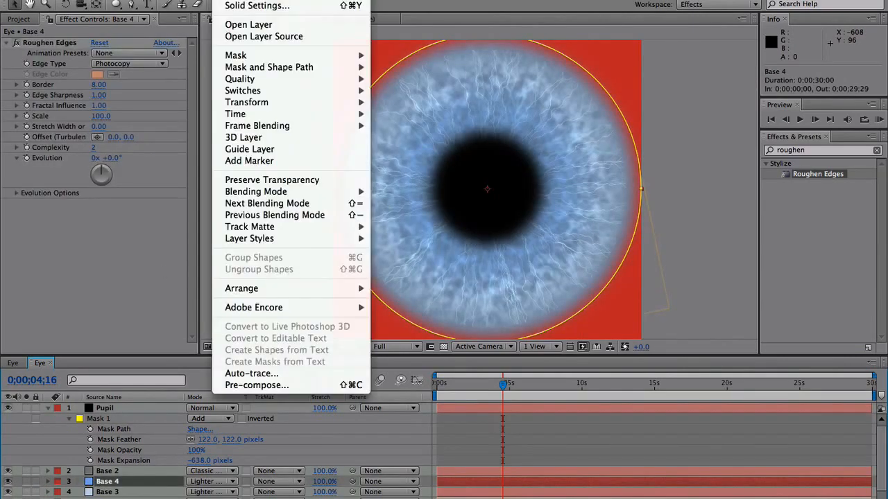
click(256, 6)
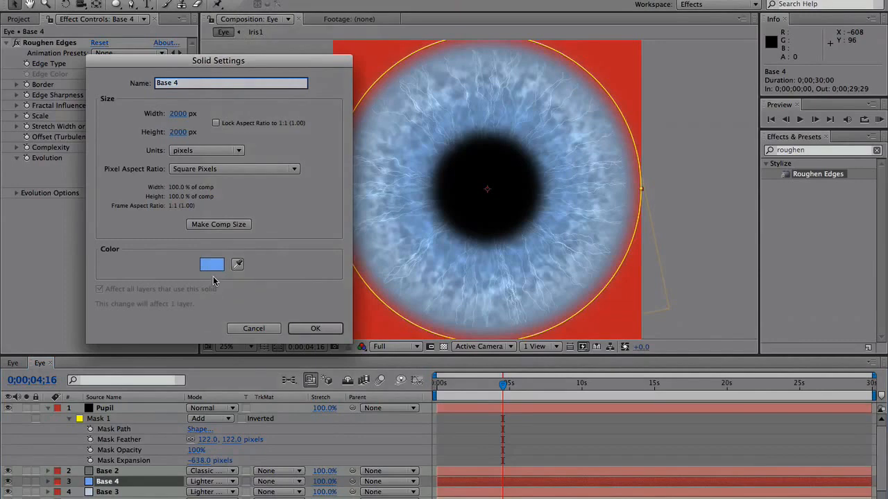
click(212, 265)
drag(200, 375, 201, 383)
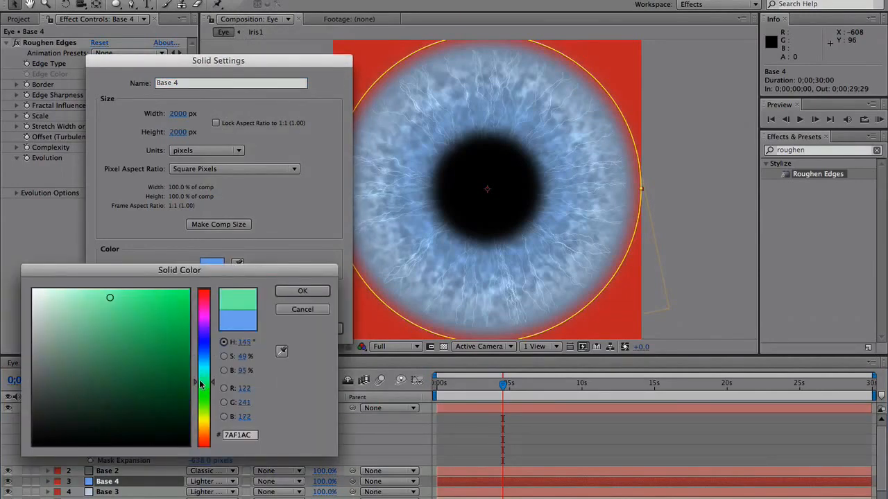
click(169, 356)
drag(171, 355, 173, 341)
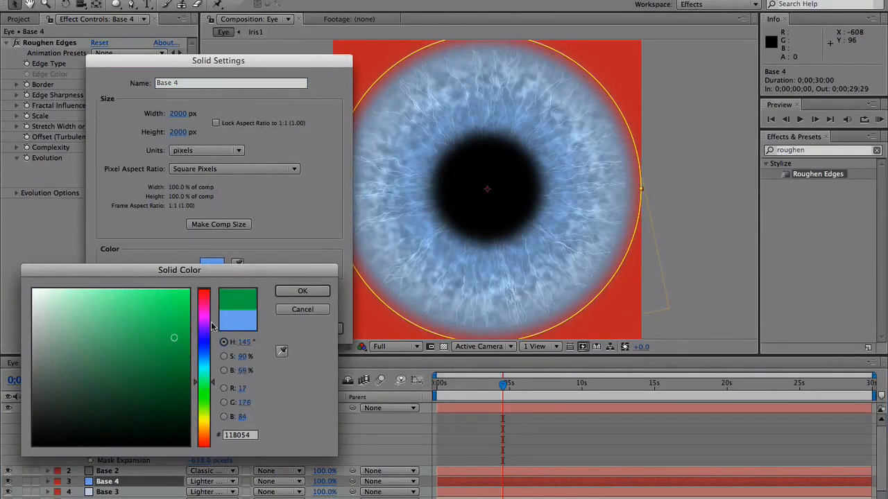
click(291, 292)
click(310, 328)
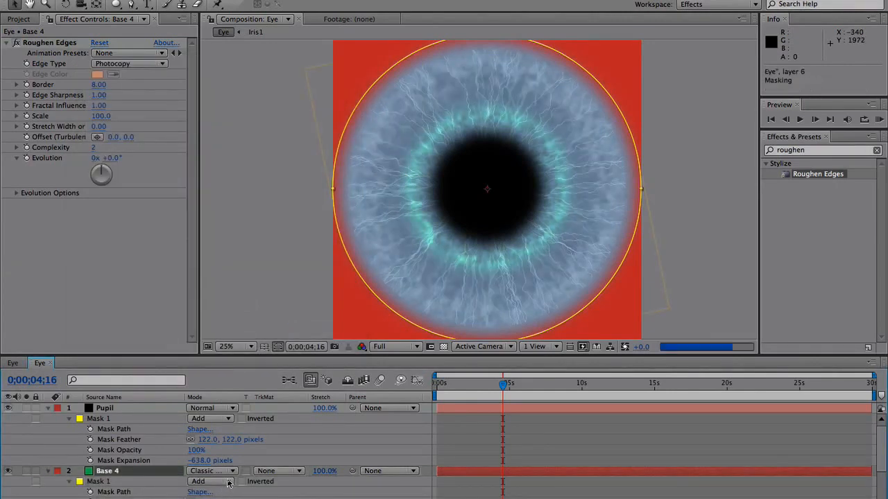
Set the Mask Expansion of the Base 4 layer's mask to -633 pixels
scroll(230, 471, down, 3)
click(178, 460)
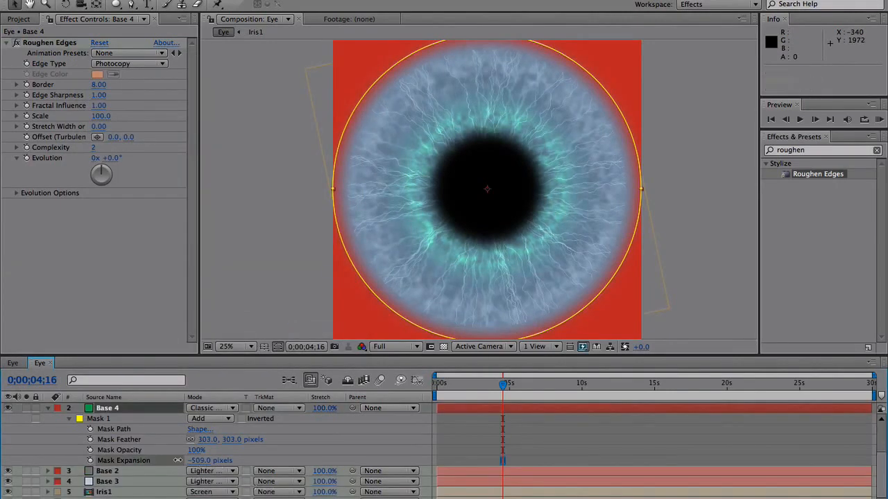
drag(178, 460, 160, 459)
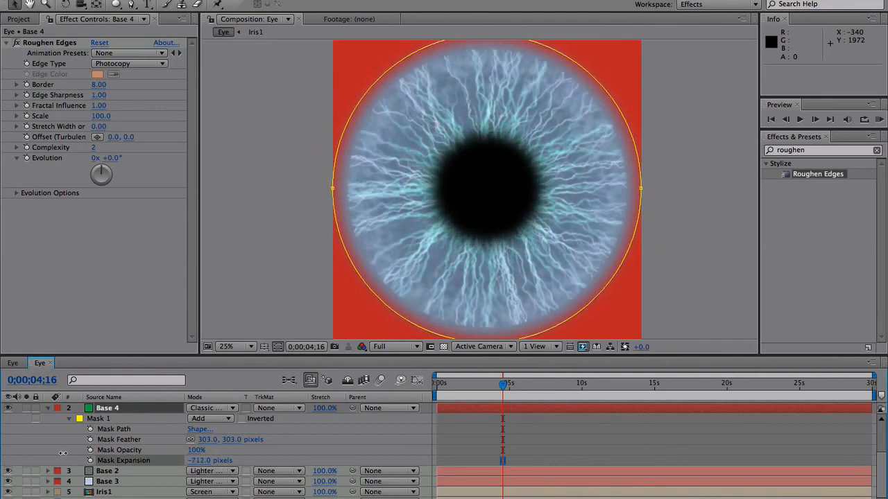
drag(77, 453, 114, 456)
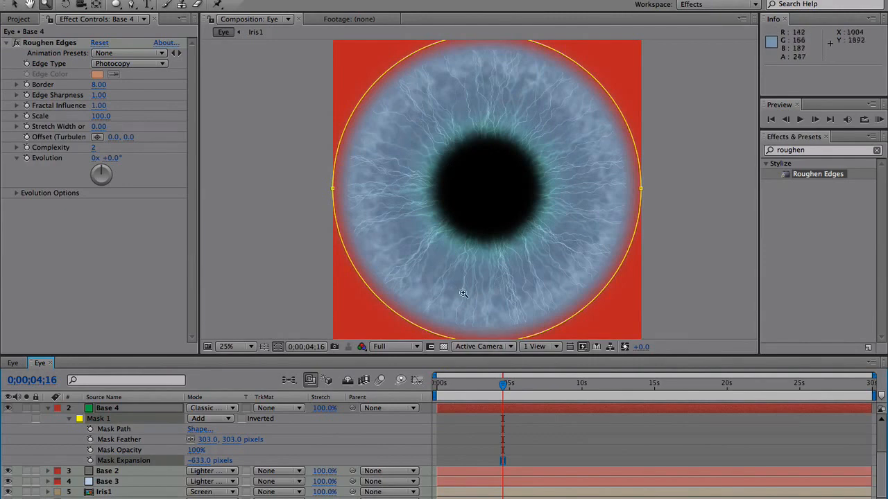
Open the finished Eye composition containing the Eyeball layer and examine its iris texture and pupil edge up close in an enlarged view
click(13, 364)
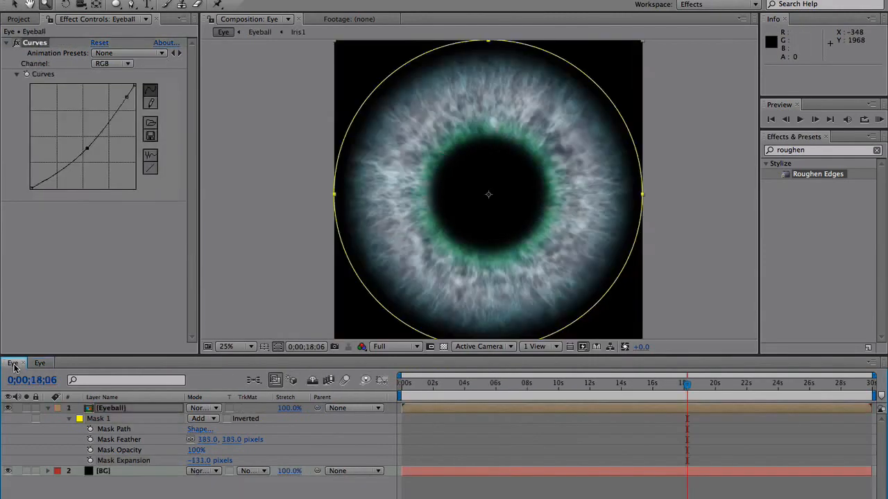
click(47, 408)
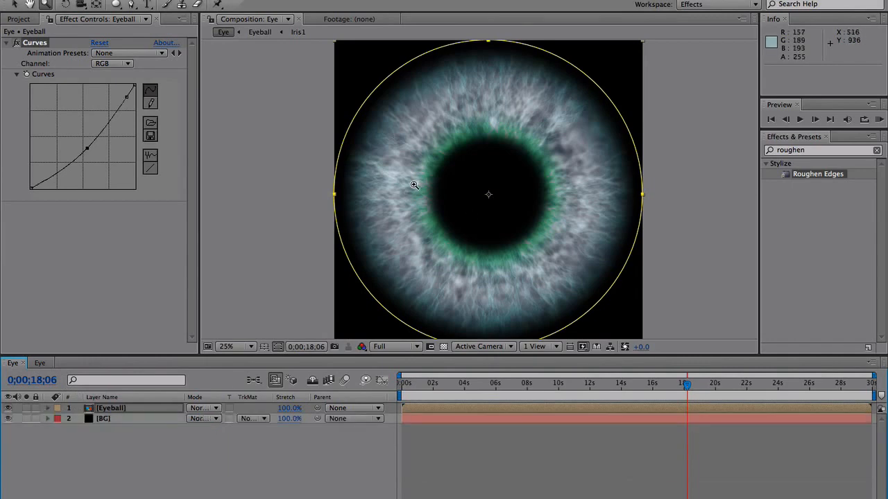
click(546, 211)
click(546, 210)
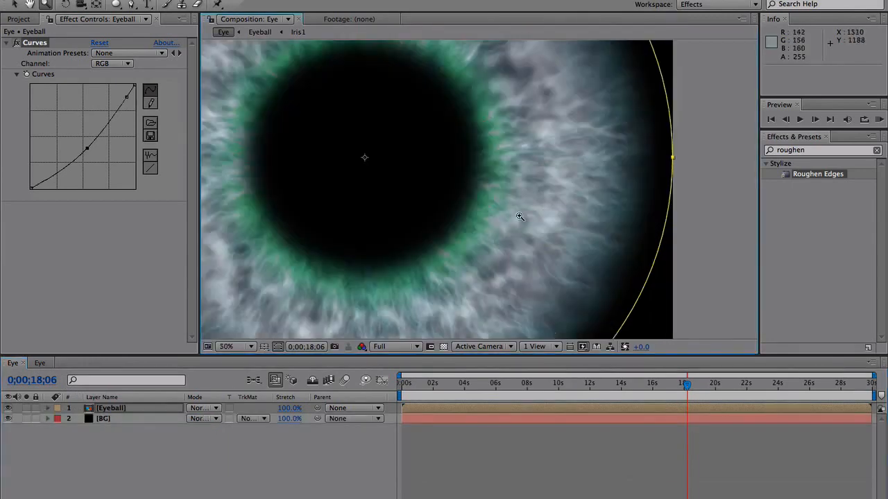
key(grave)
drag(498, 247, 638, 288)
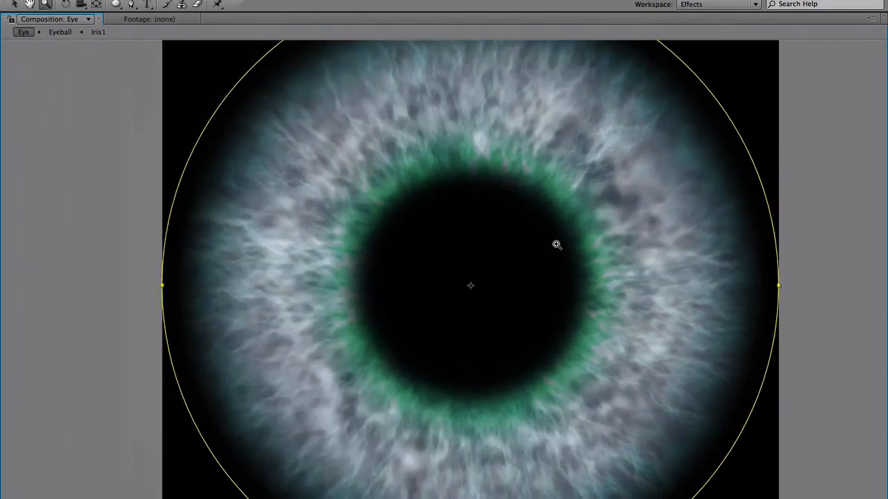
drag(626, 186, 607, 217)
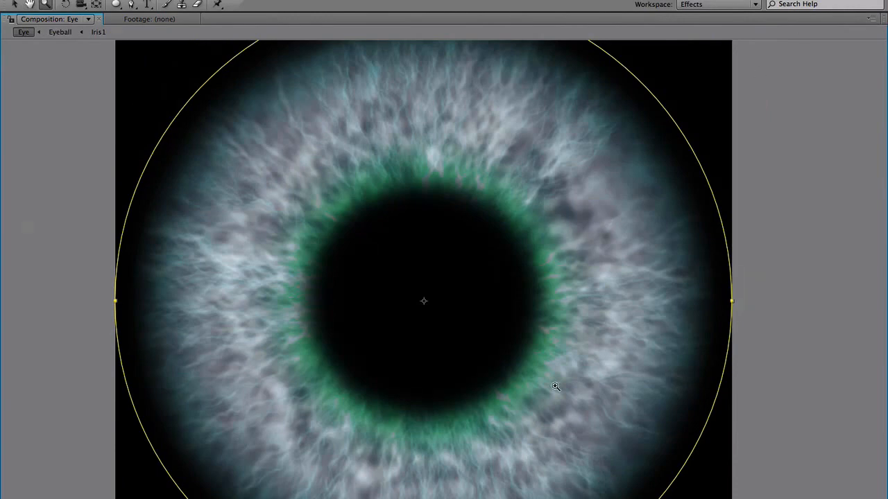
Switch to Photoshop and enlarge the Grass document window to fit the whole canvas
click(399, 496)
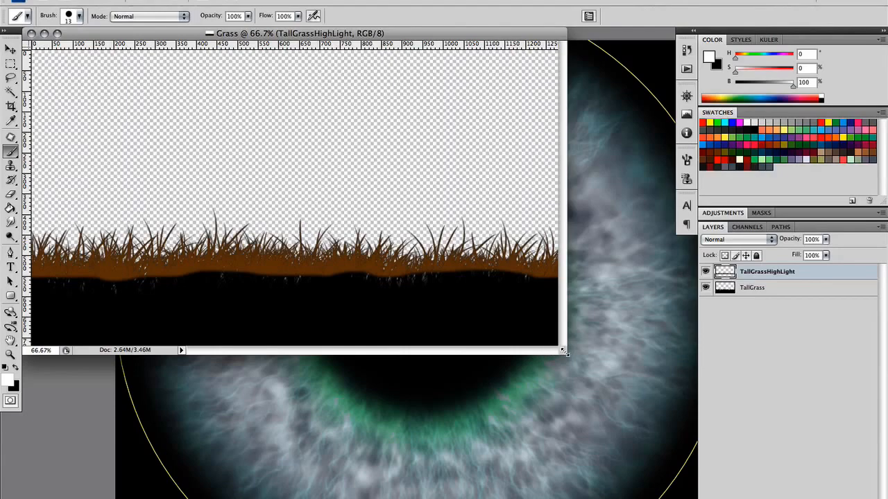
drag(566, 353, 638, 386)
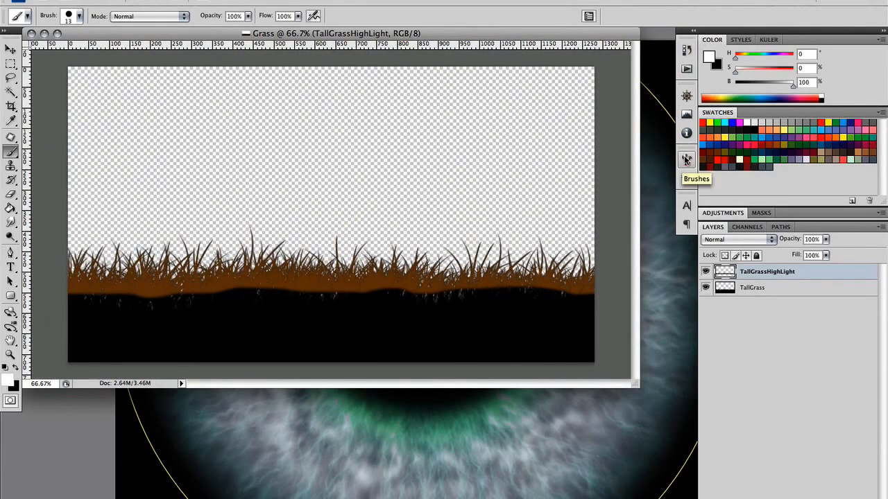
Select the 134 px grass brush preset and paint a band of grass across the upper canvas on the TallGrassHighLight layer
click(686, 160)
click(489, 172)
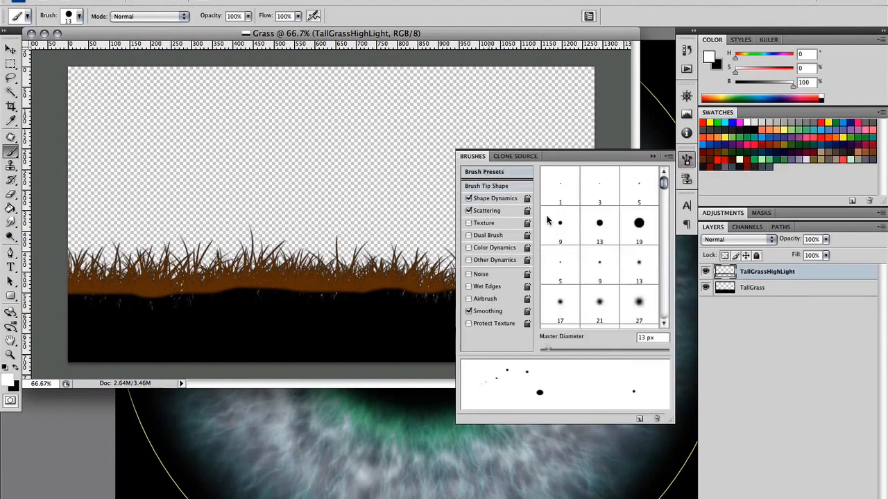
drag(664, 181, 662, 194)
click(594, 249)
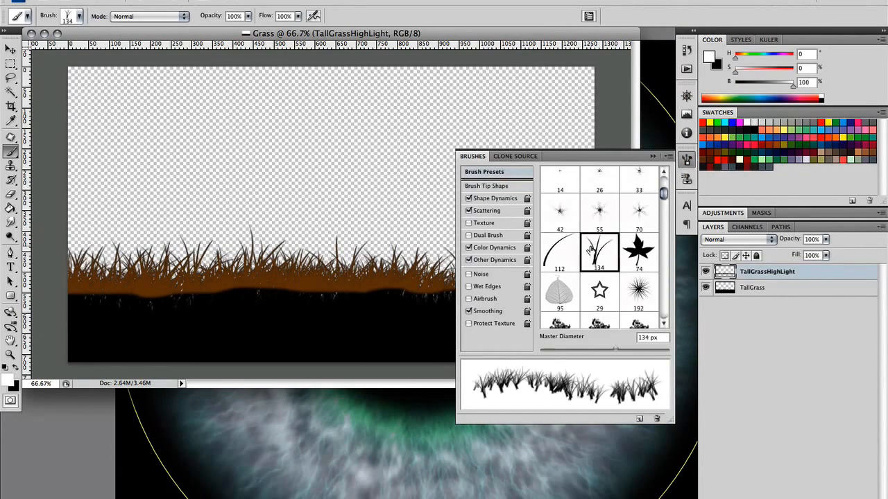
click(655, 160)
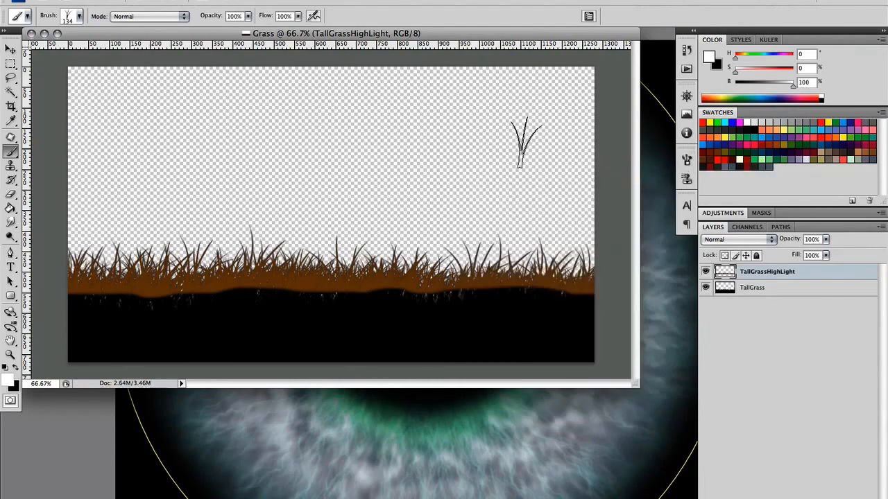
mouse_move(490, 135)
mouse_down()
mouse_move(332, 132)
mouse_move(419, 133)
mouse_move(290, 121)
mouse_move(99, 155)
mouse_move(84, 132)
mouse_move(529, 117)
mouse_move(621, 139)
mouse_up()
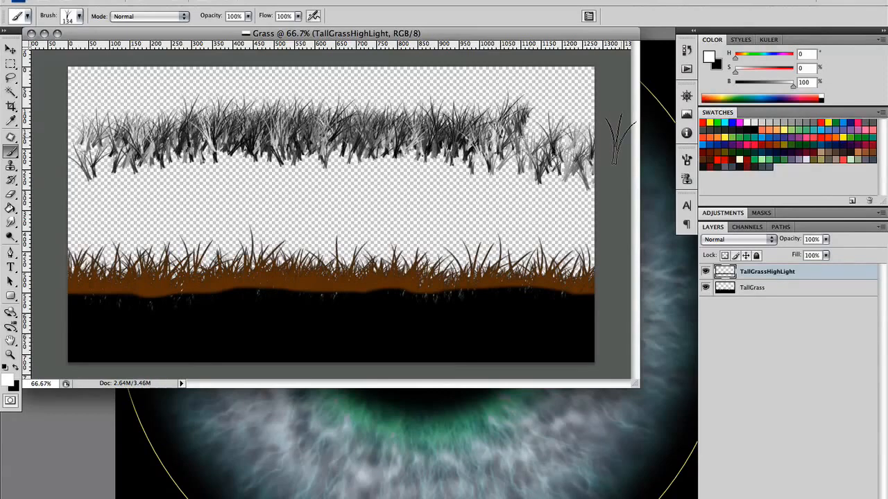